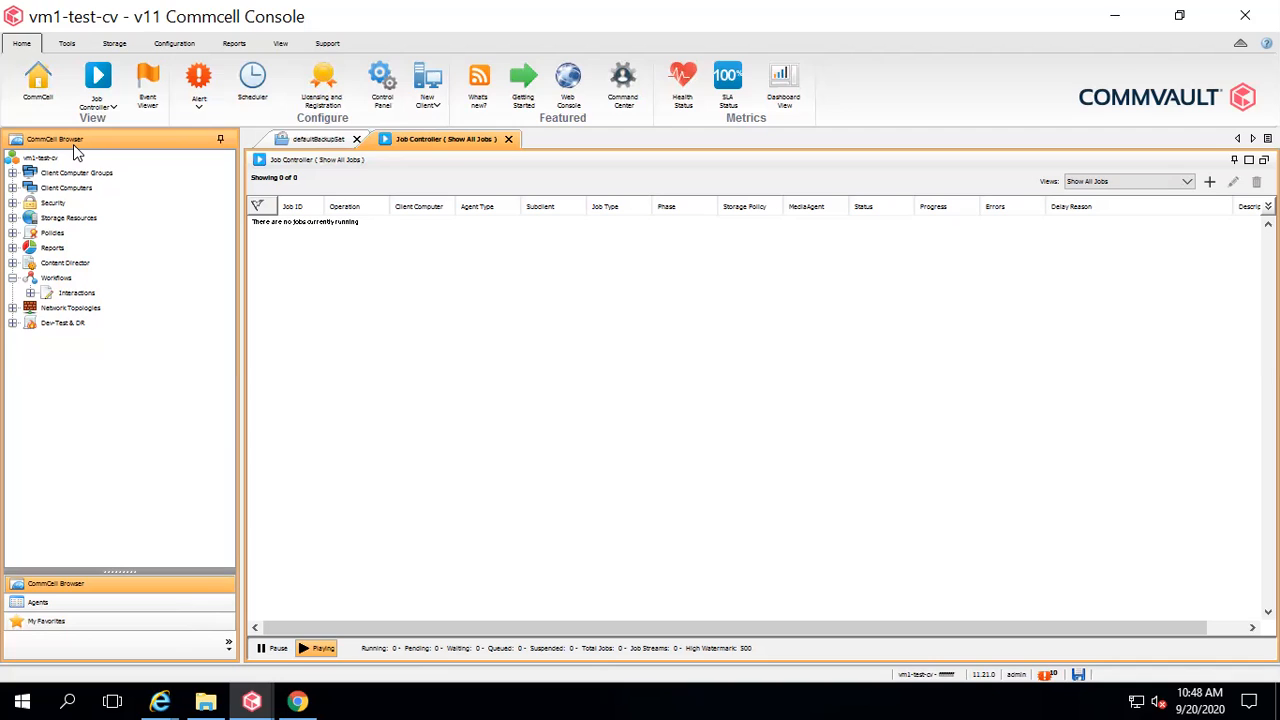
Select the Workflows node in the CommCell Browser to list deployed workflows with versions and descriptions.
click(58, 279)
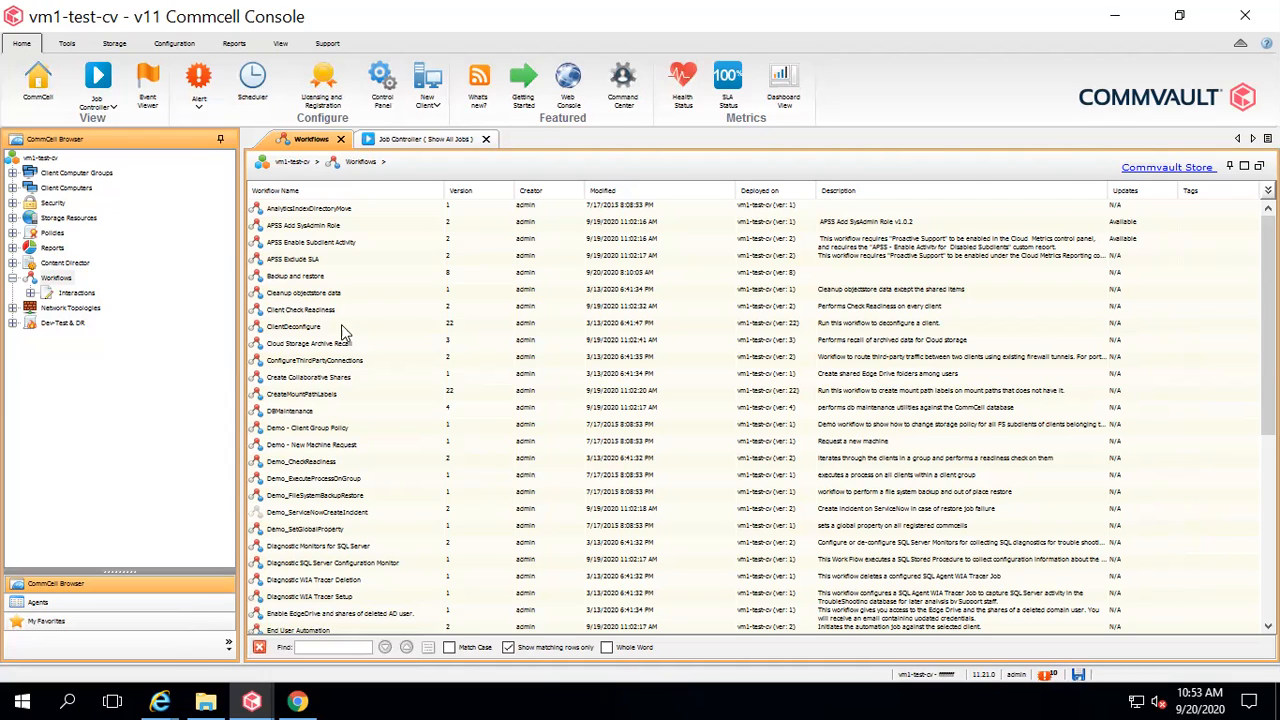
Create a new workflow through All Tasks > New > Workflow, opening the Workflow Designer.
right_click(61, 281)
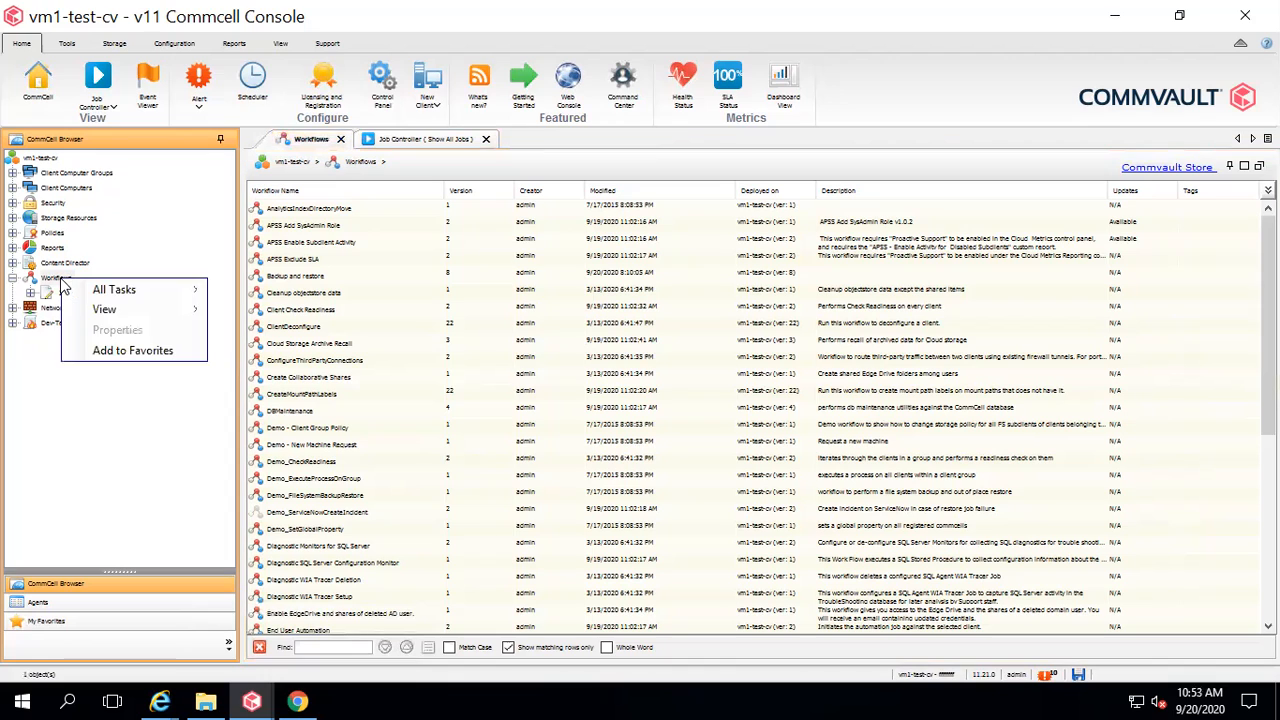
mouse_move(155, 289)
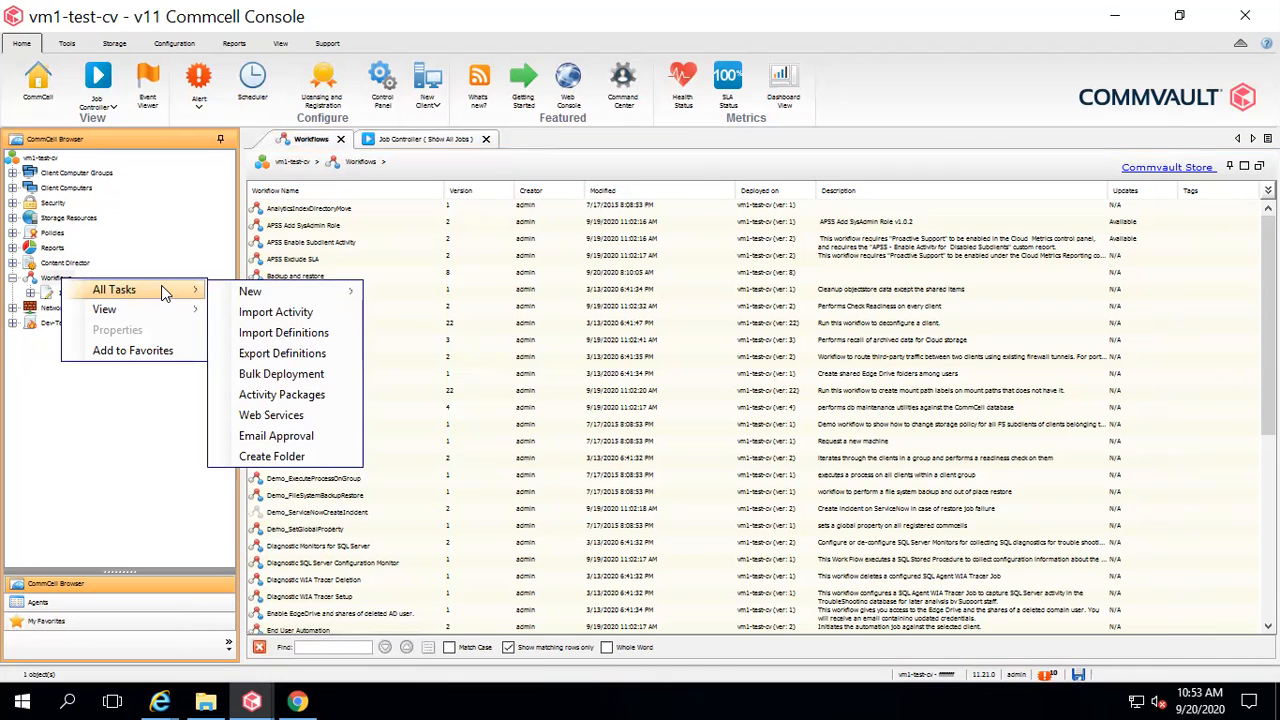
mouse_move(310, 291)
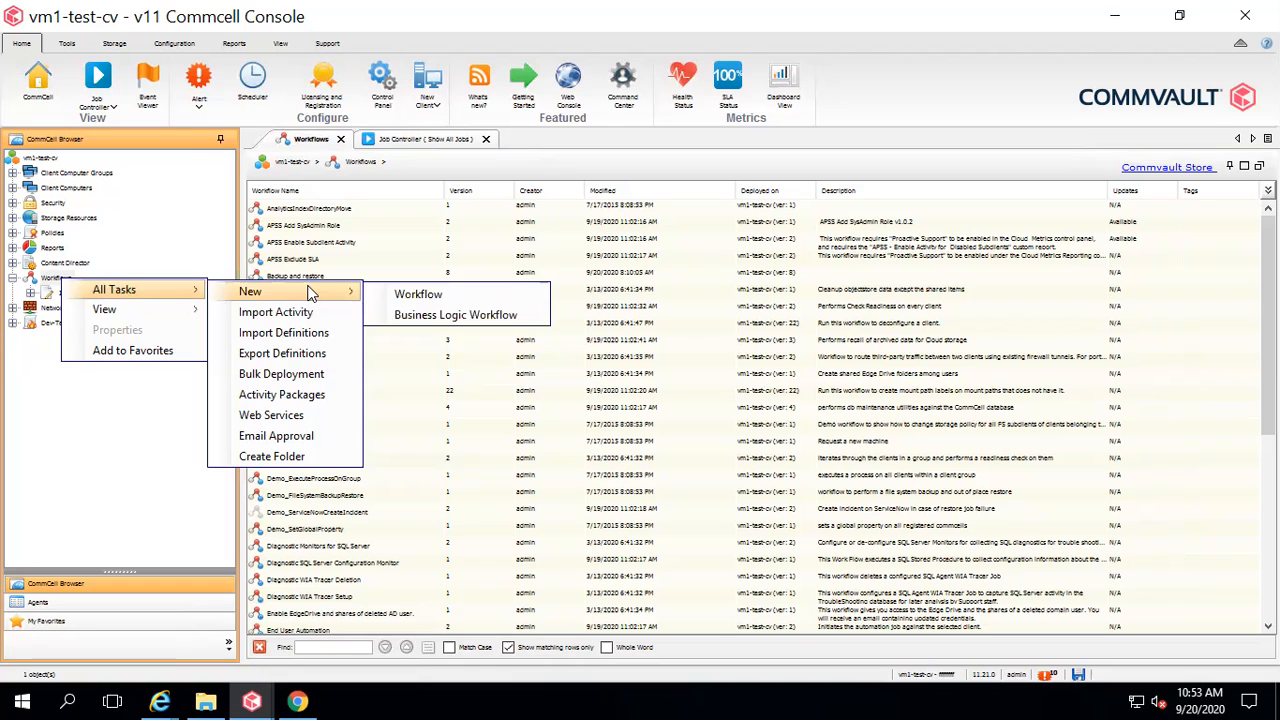
click(418, 295)
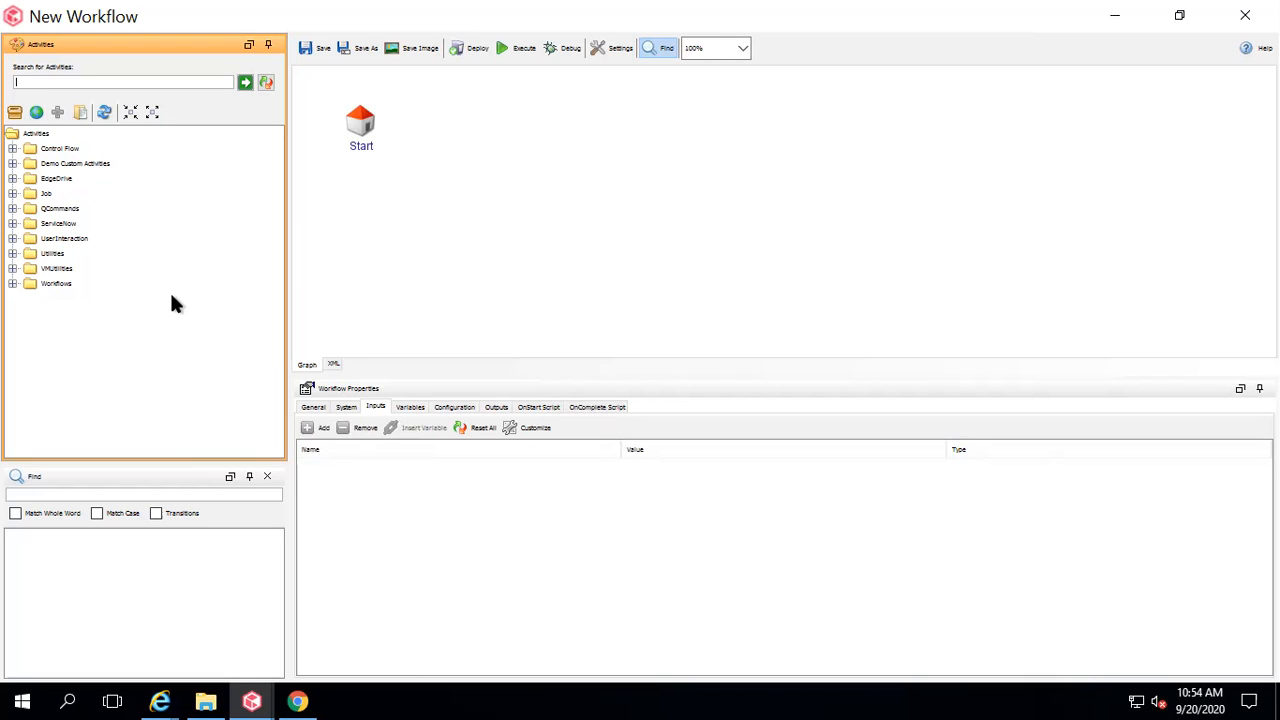
Browse the QCommands List and Operation folders, then expand Job to reveal WaitForJobCompletion.
click(13, 209)
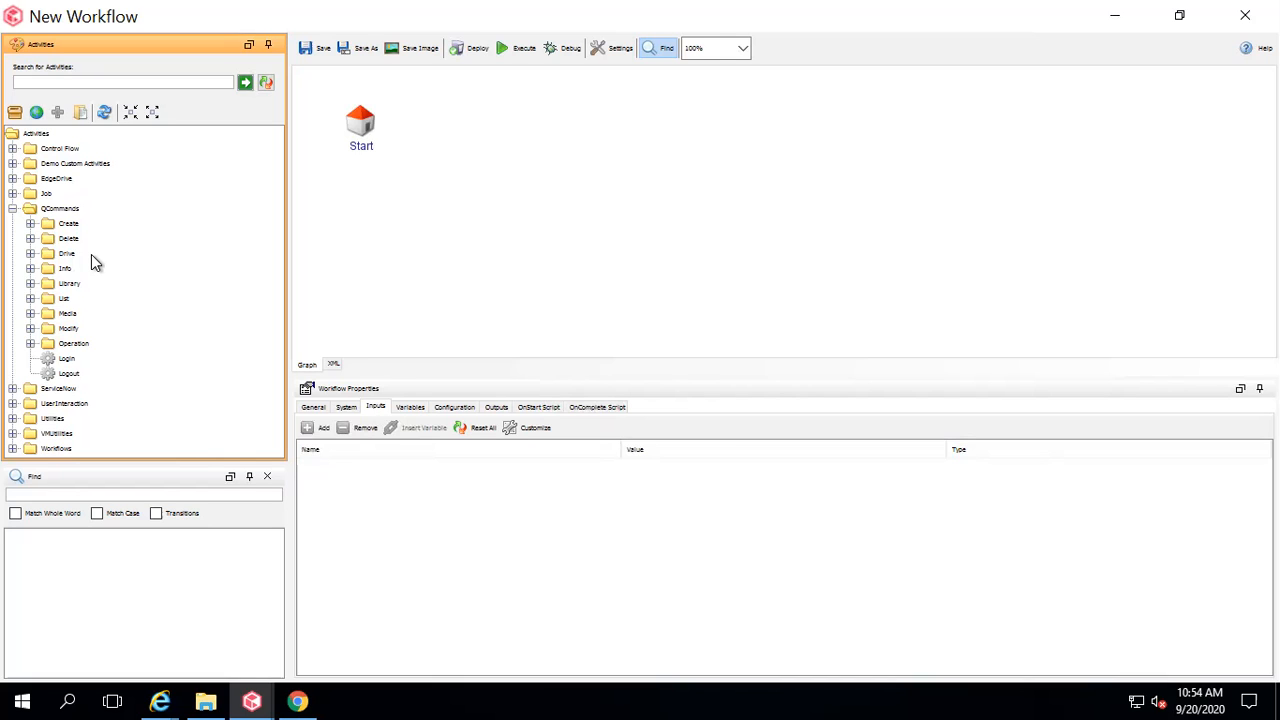
click(30, 298)
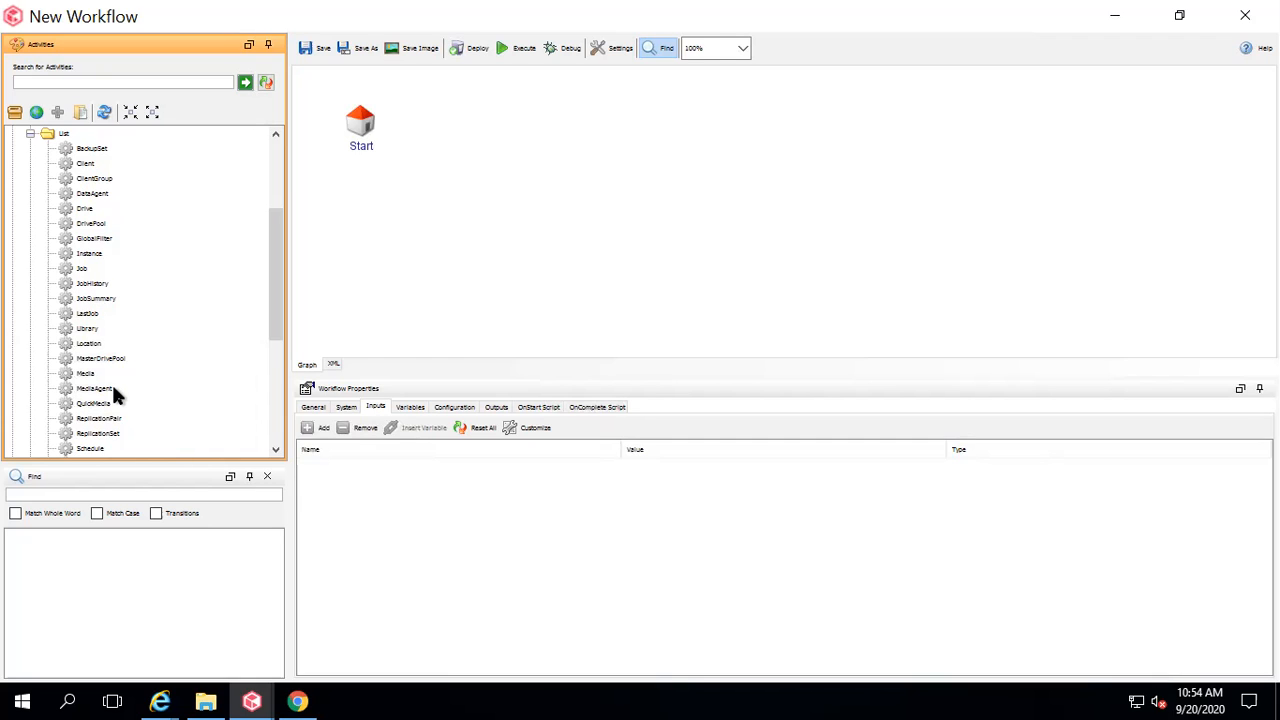
click(30, 134)
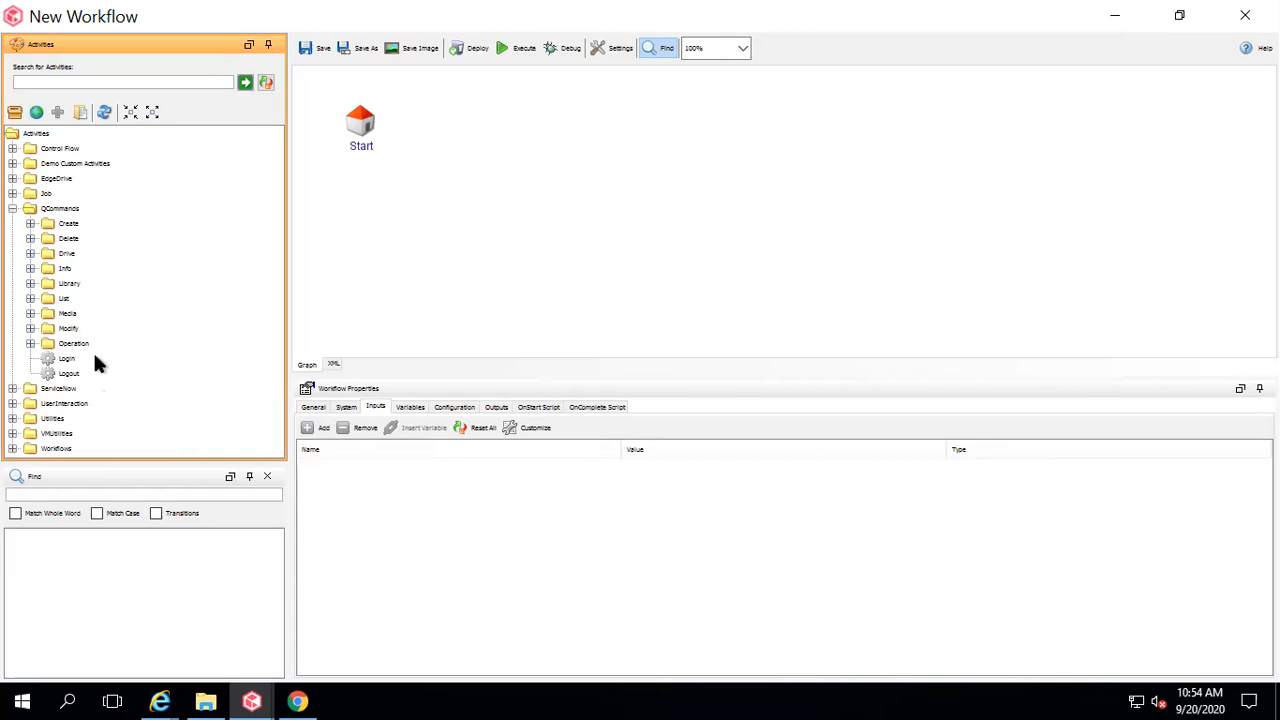
click(30, 344)
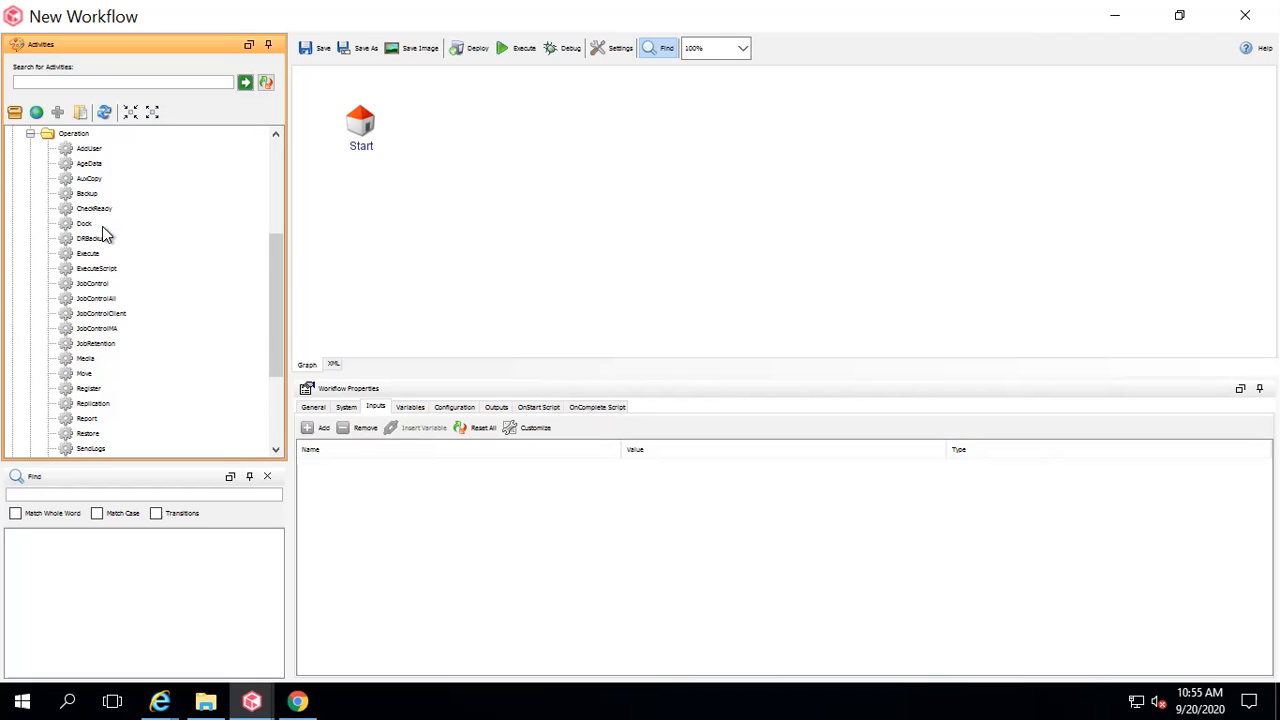
drag(271, 290, 265, 361)
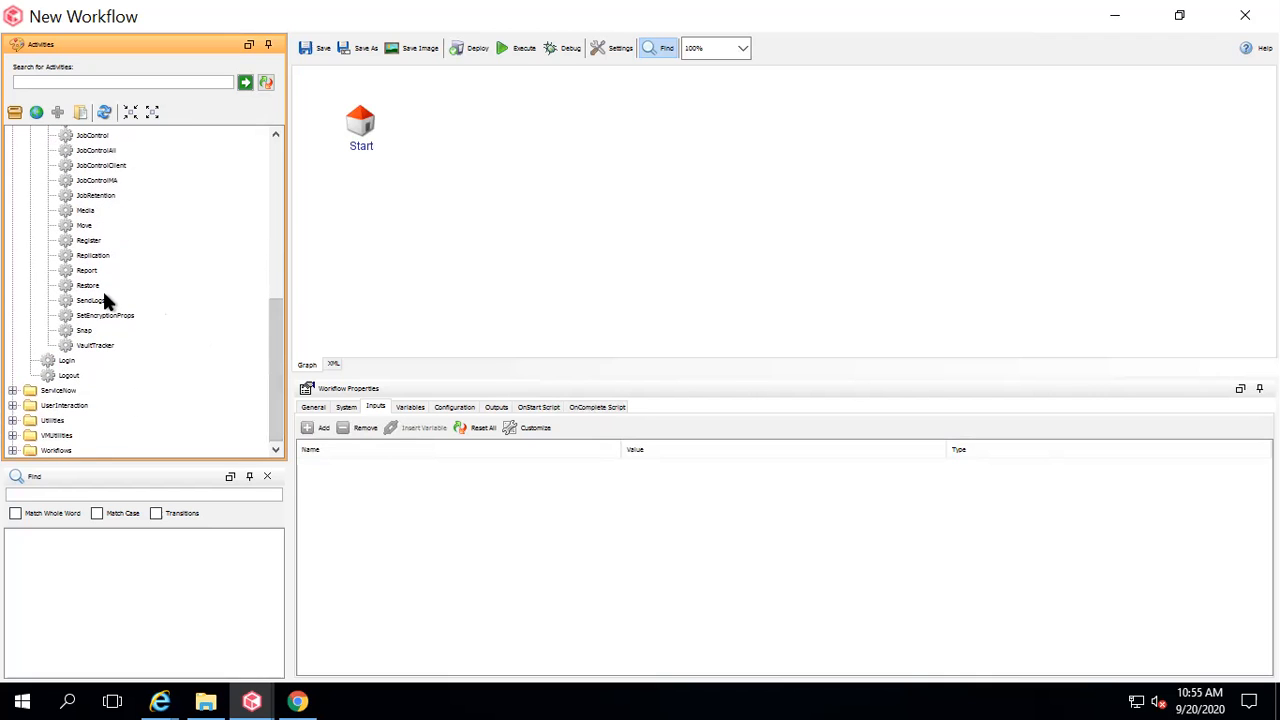
drag(277, 386, 267, 266)
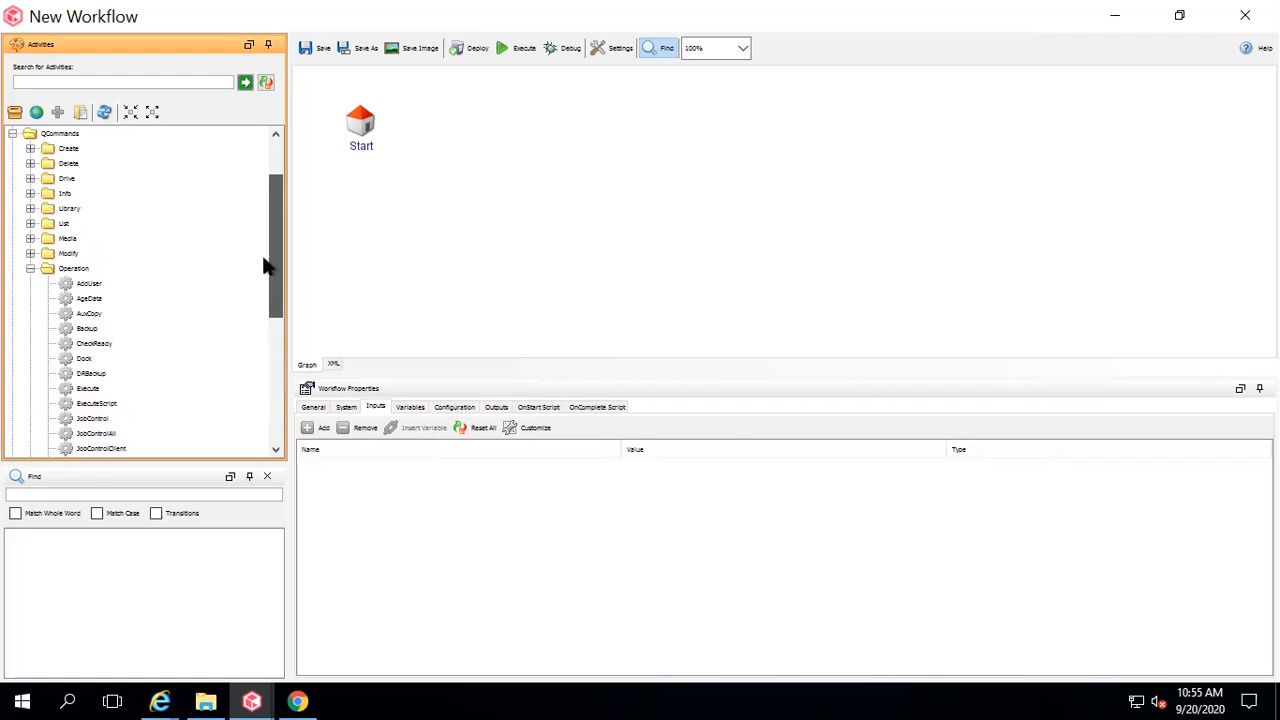
click(30, 268)
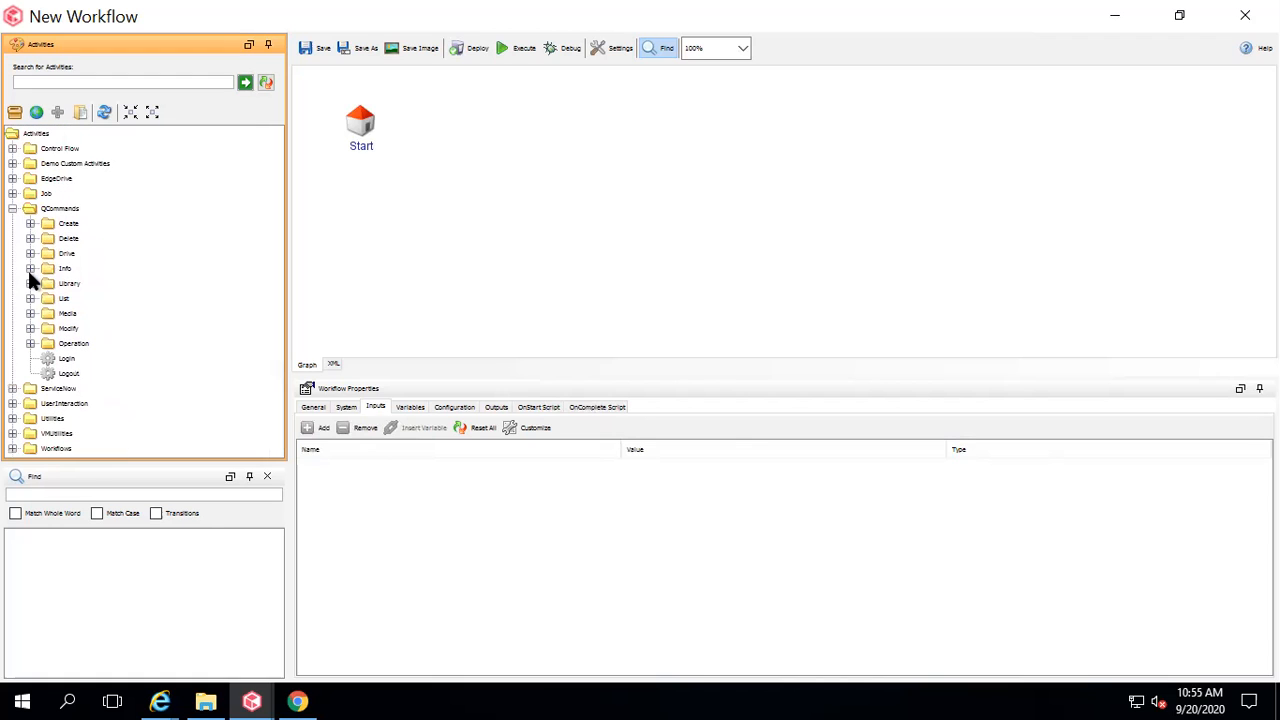
click(13, 208)
click(13, 194)
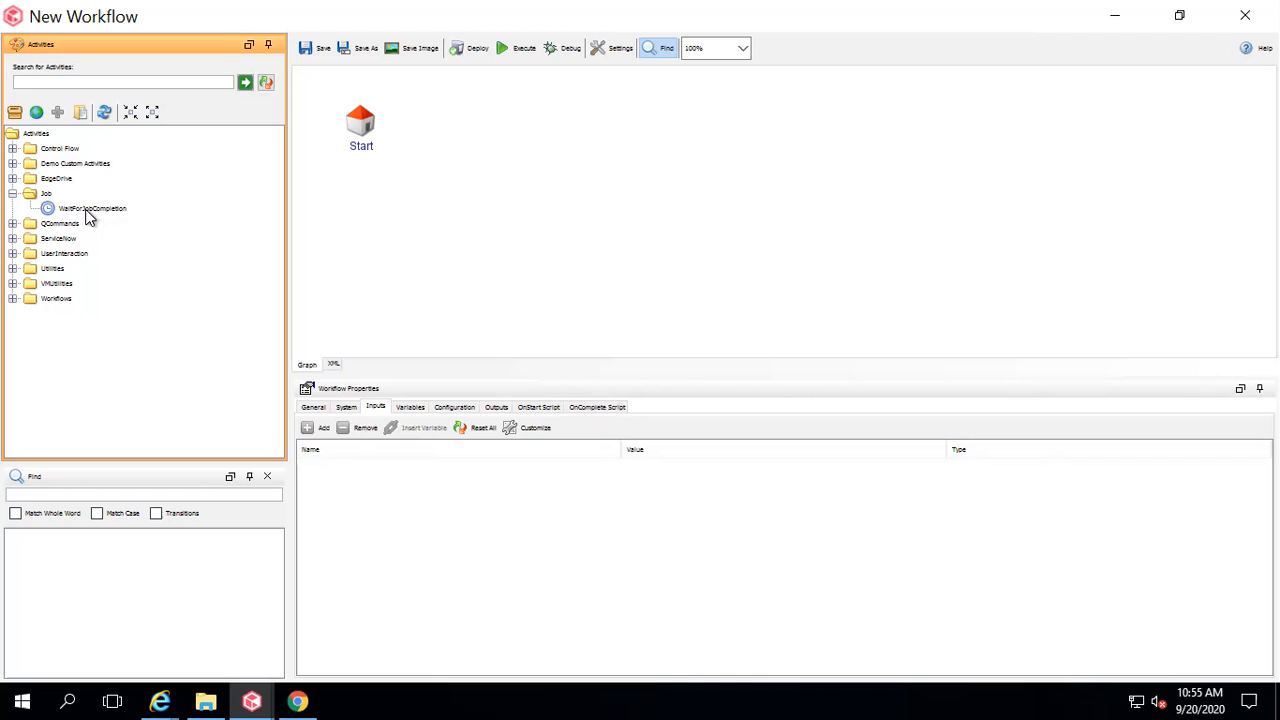
click(12, 148)
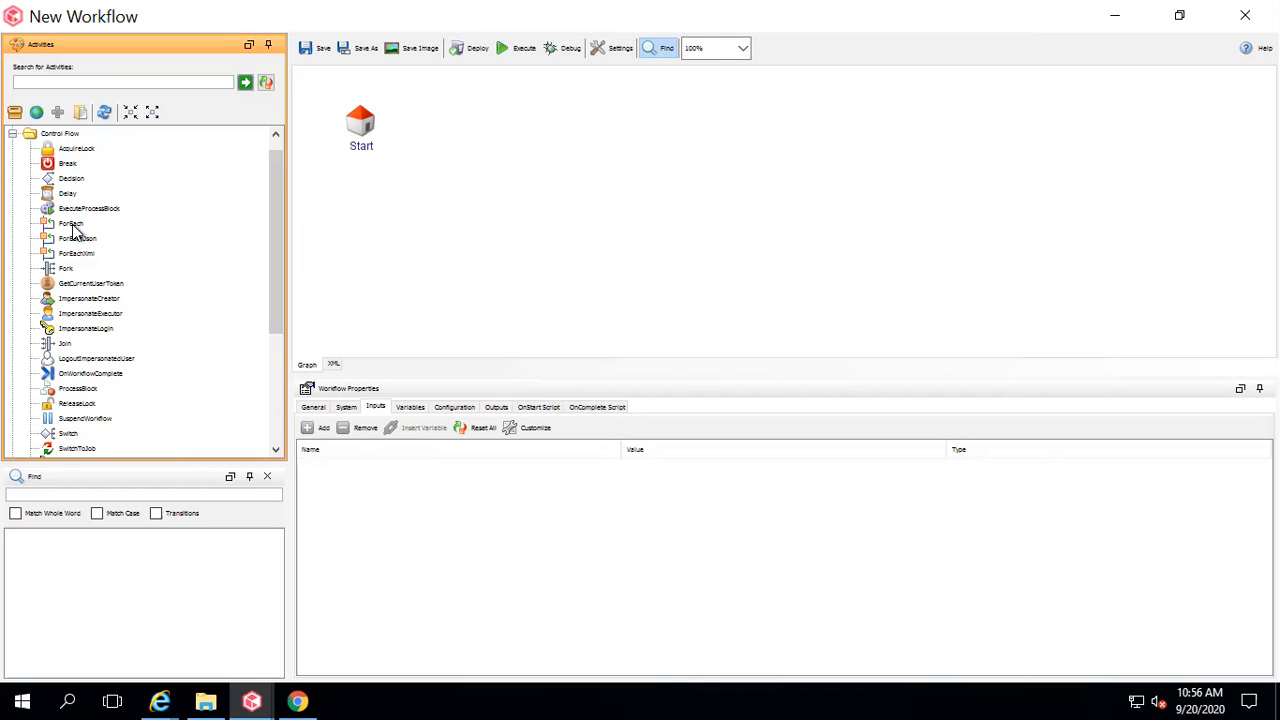
click(12, 134)
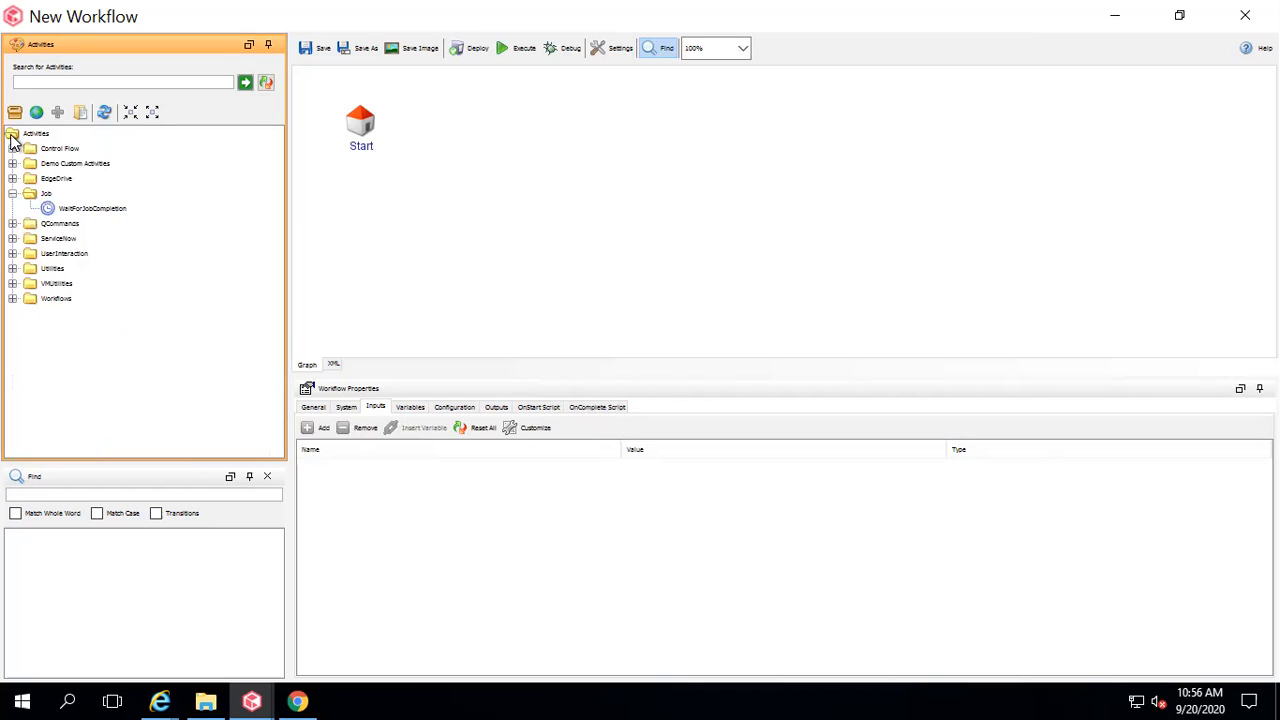
click(12, 254)
click(12, 254)
click(12, 269)
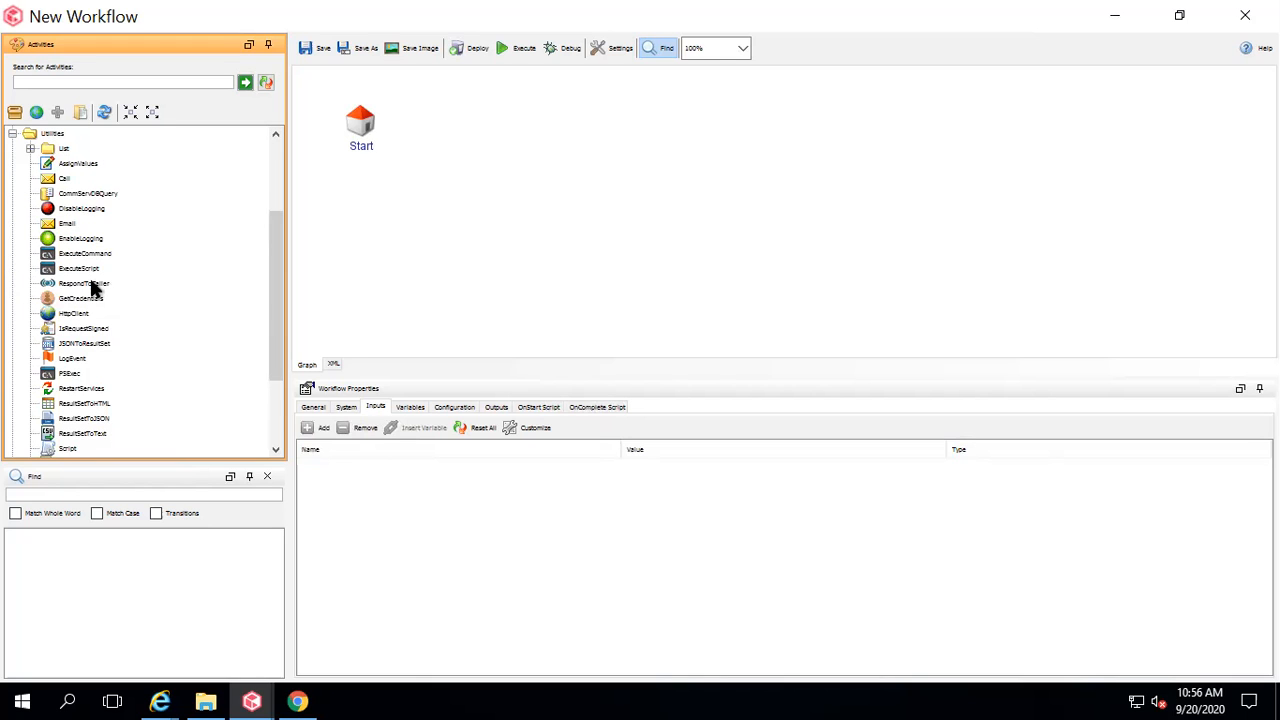
click(12, 134)
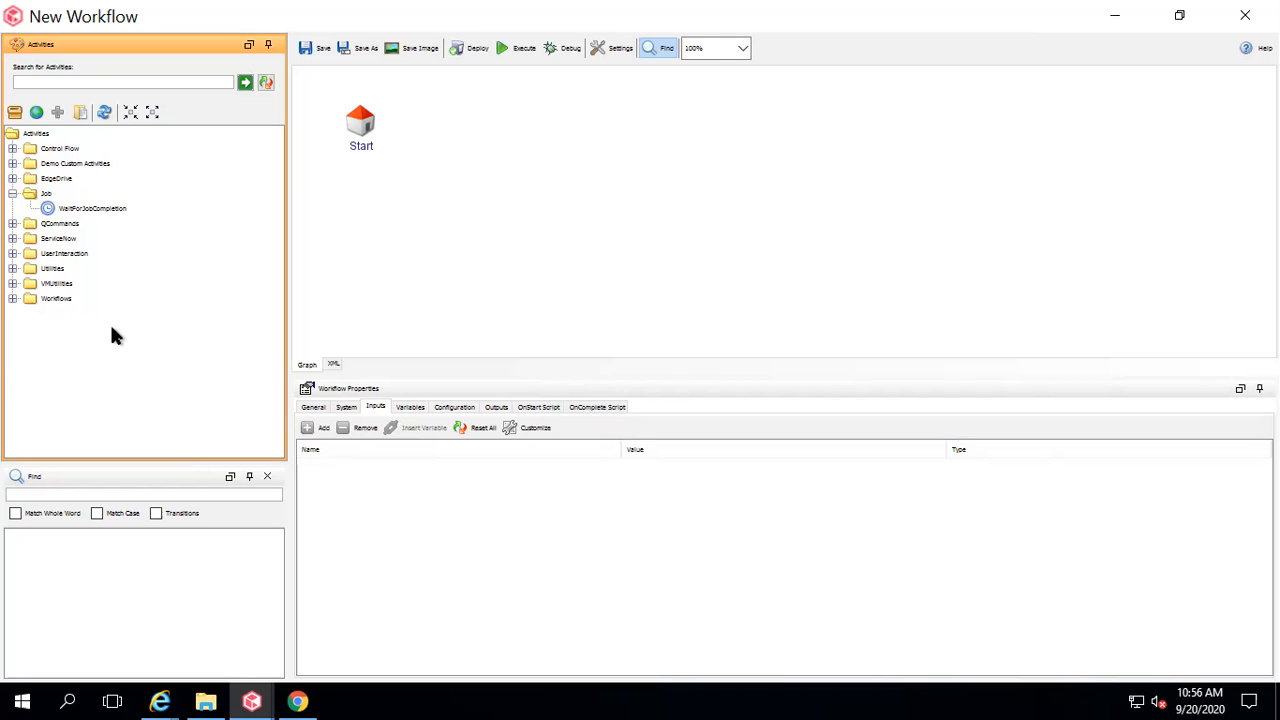
click(12, 223)
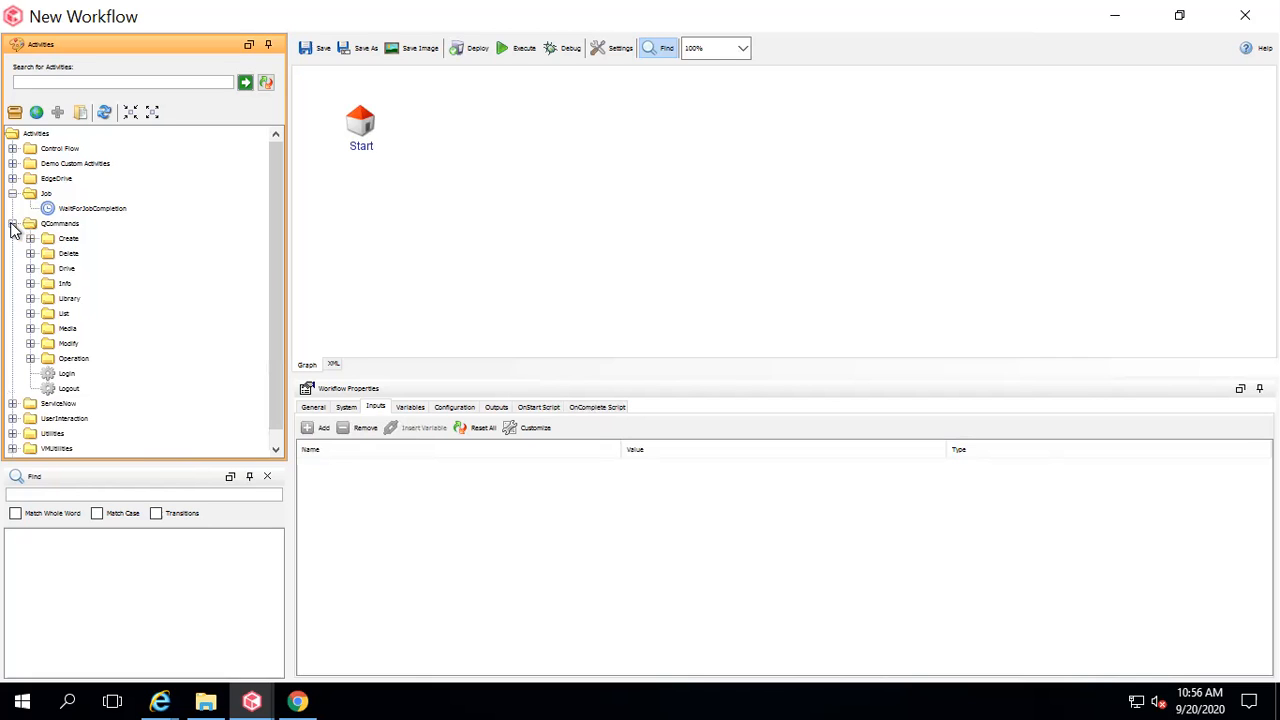
Drag the Backup activity from QCommands > Operation onto the canvas to the right of Start.
click(31, 359)
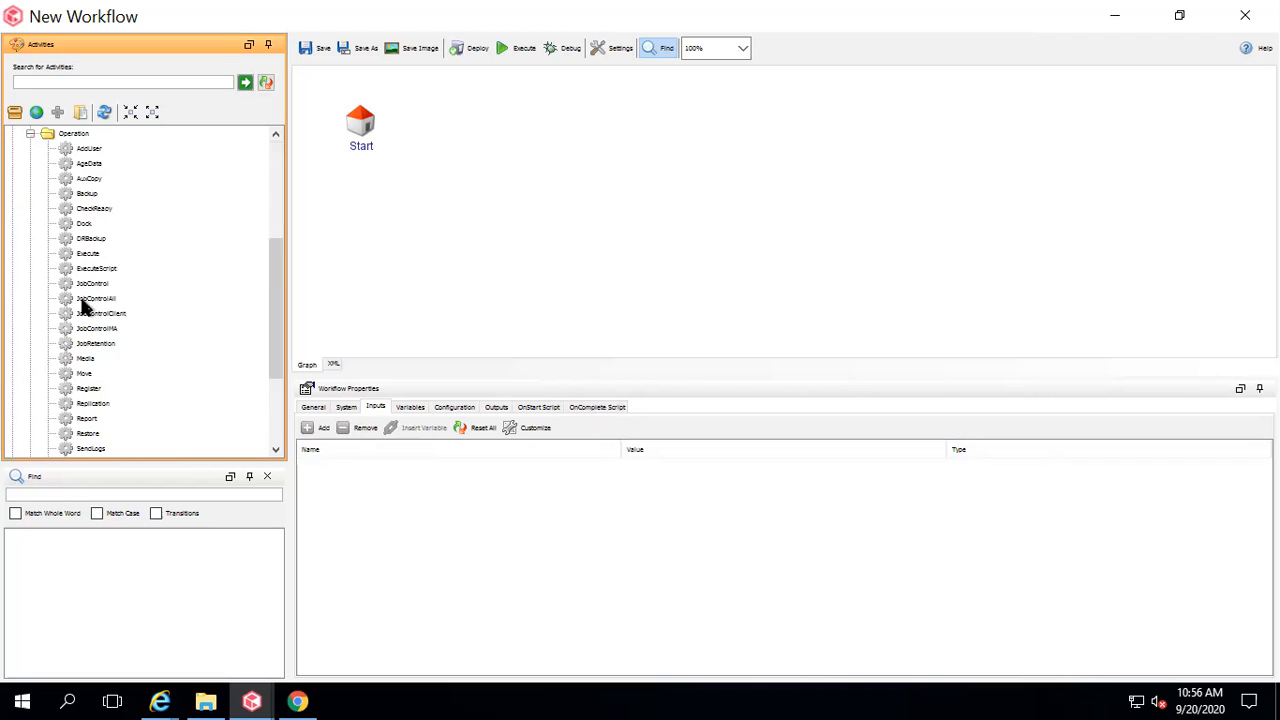
click(85, 195)
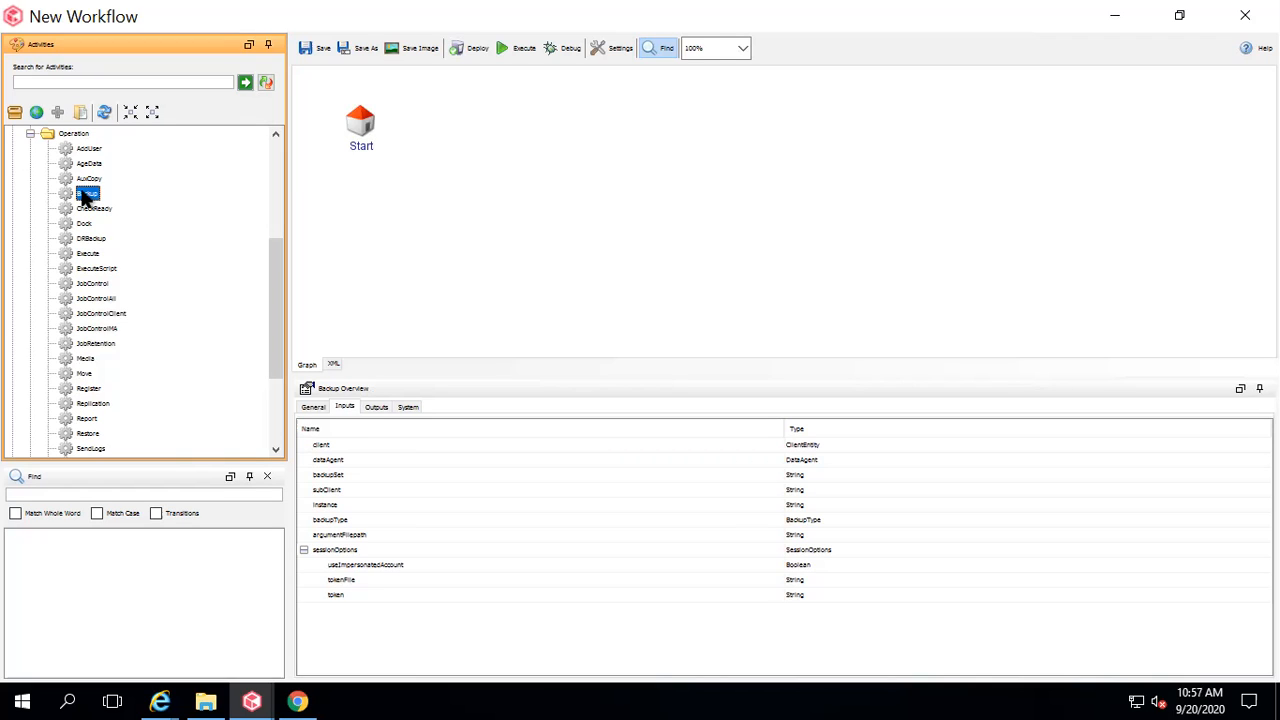
drag(103, 200, 820, 126)
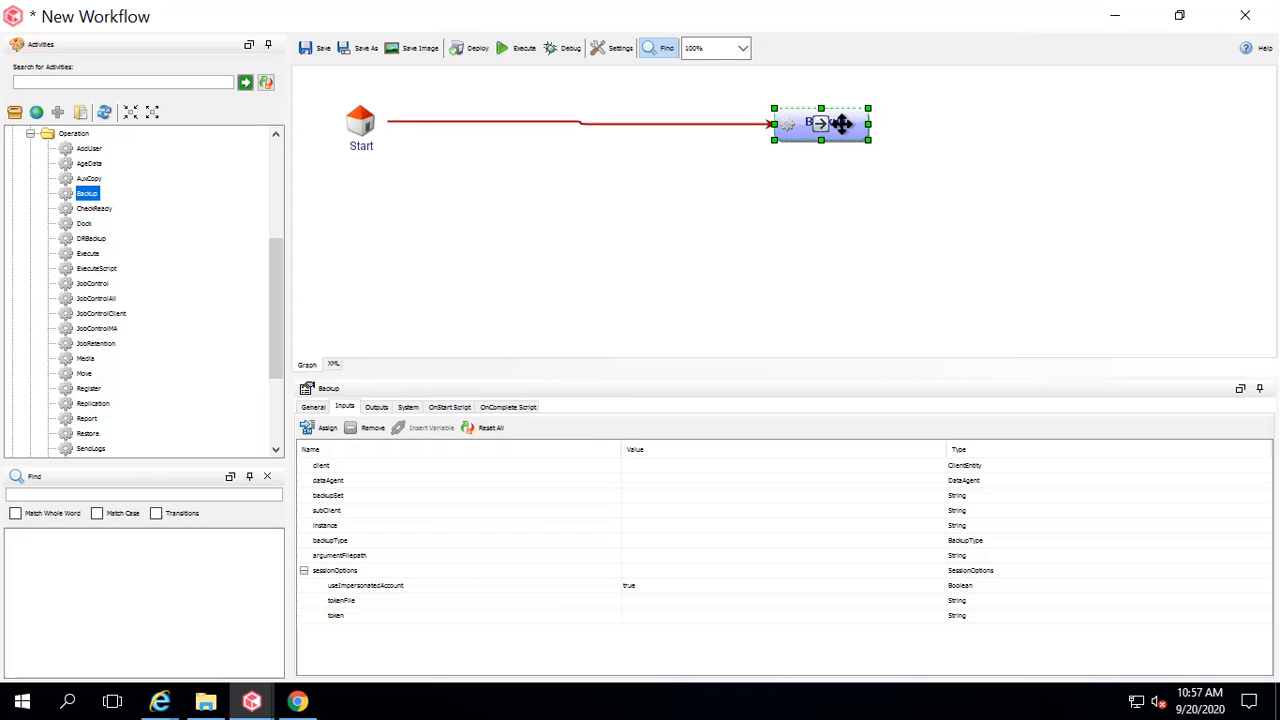
Select the Backup node and show its General properties, with unique name Backup_1.
click(492, 251)
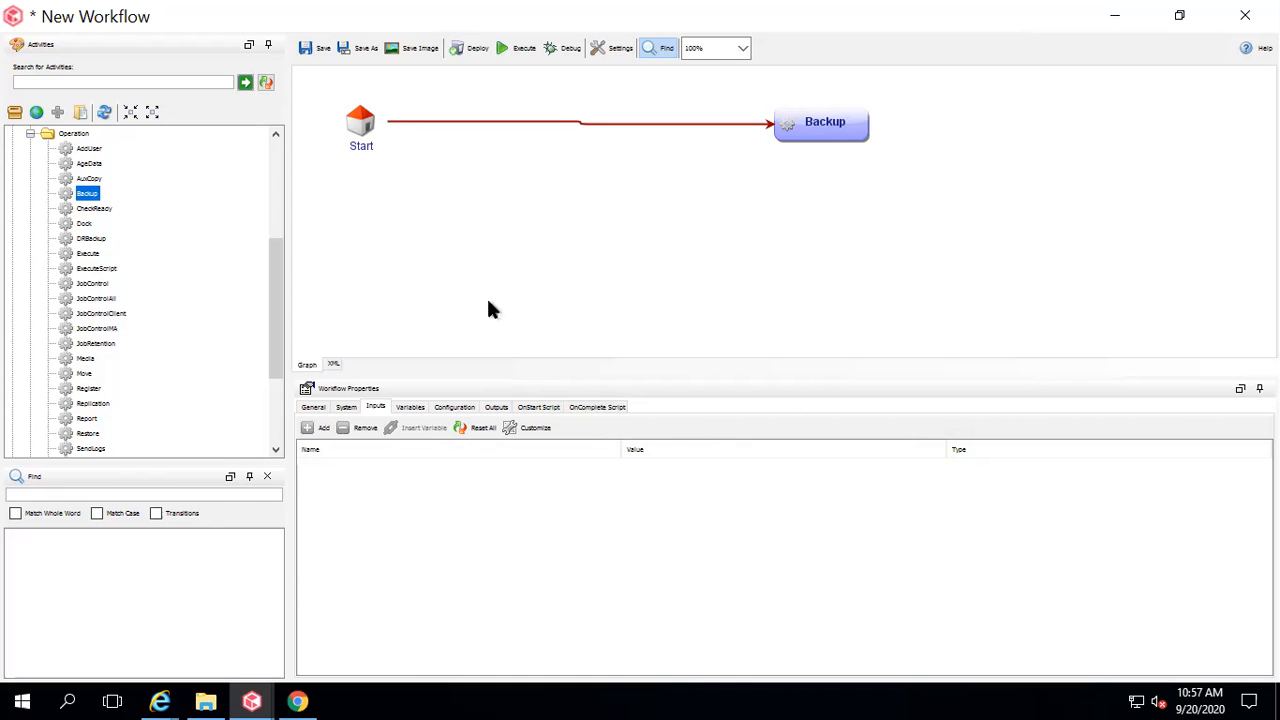
click(848, 129)
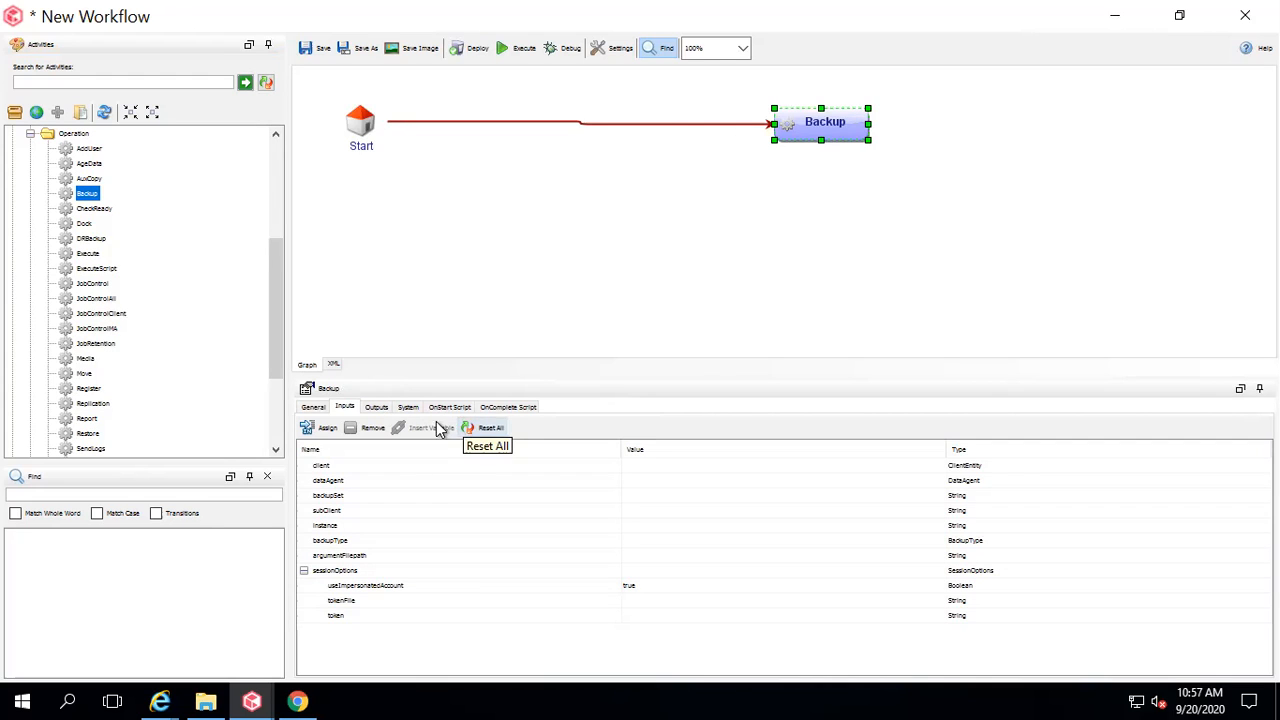
click(313, 408)
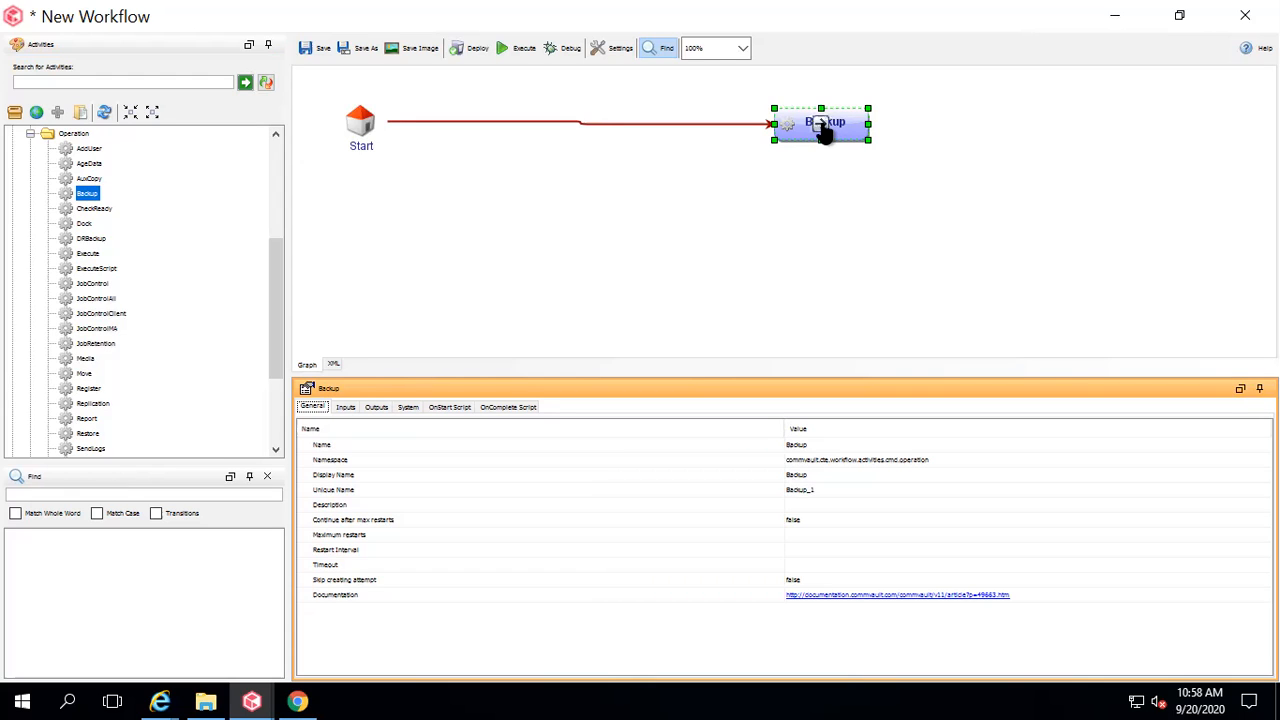
click(812, 477)
key(Escape)
click(813, 478)
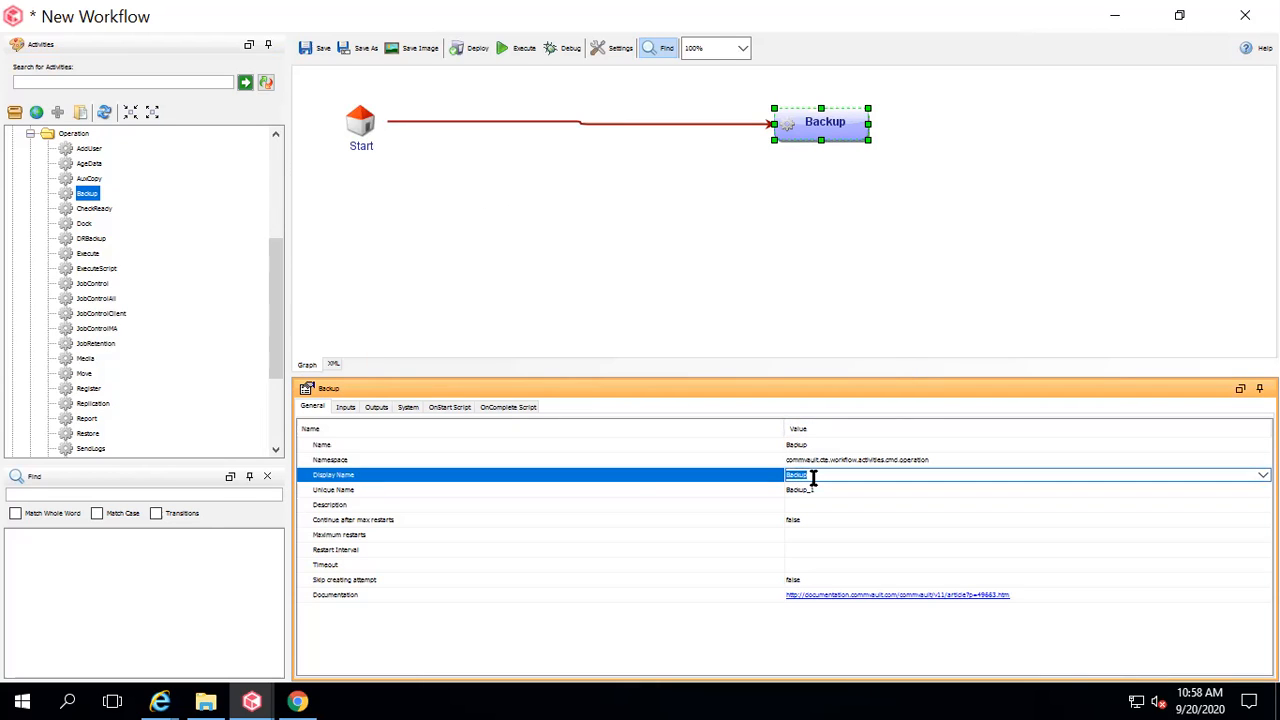
key(BackSpace)
text(Test)
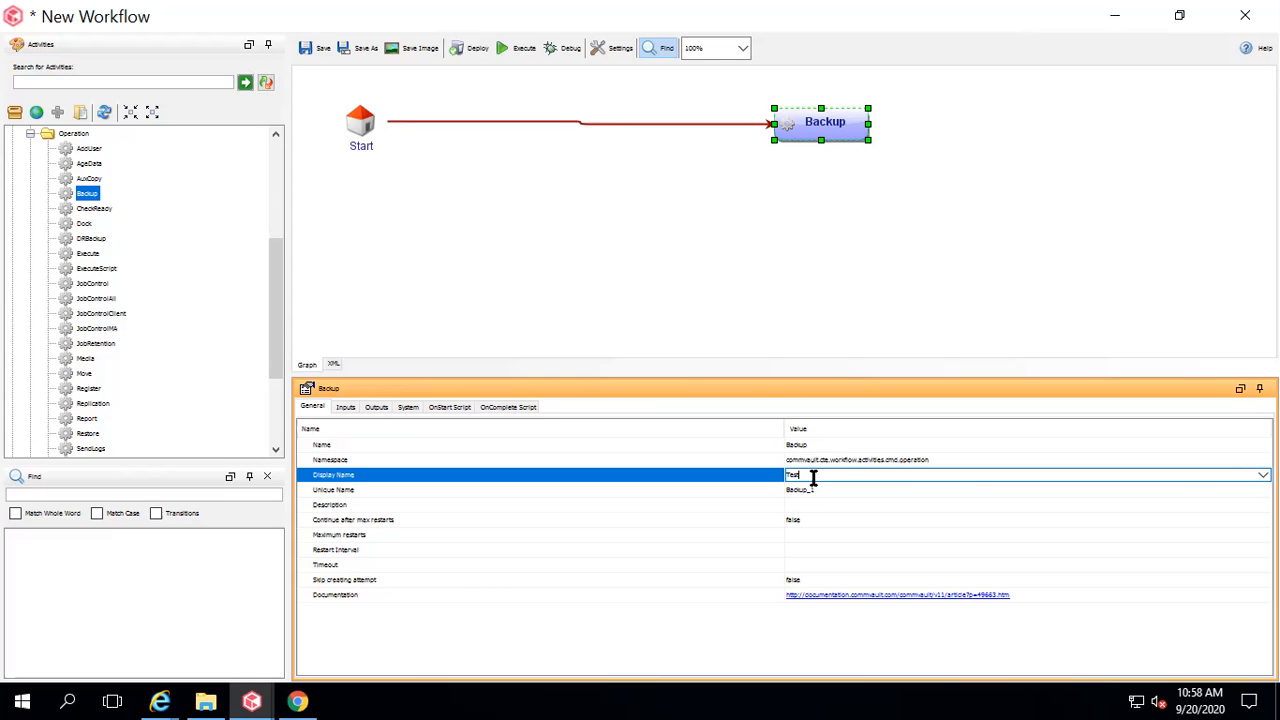
text(Backup)
click(849, 500)
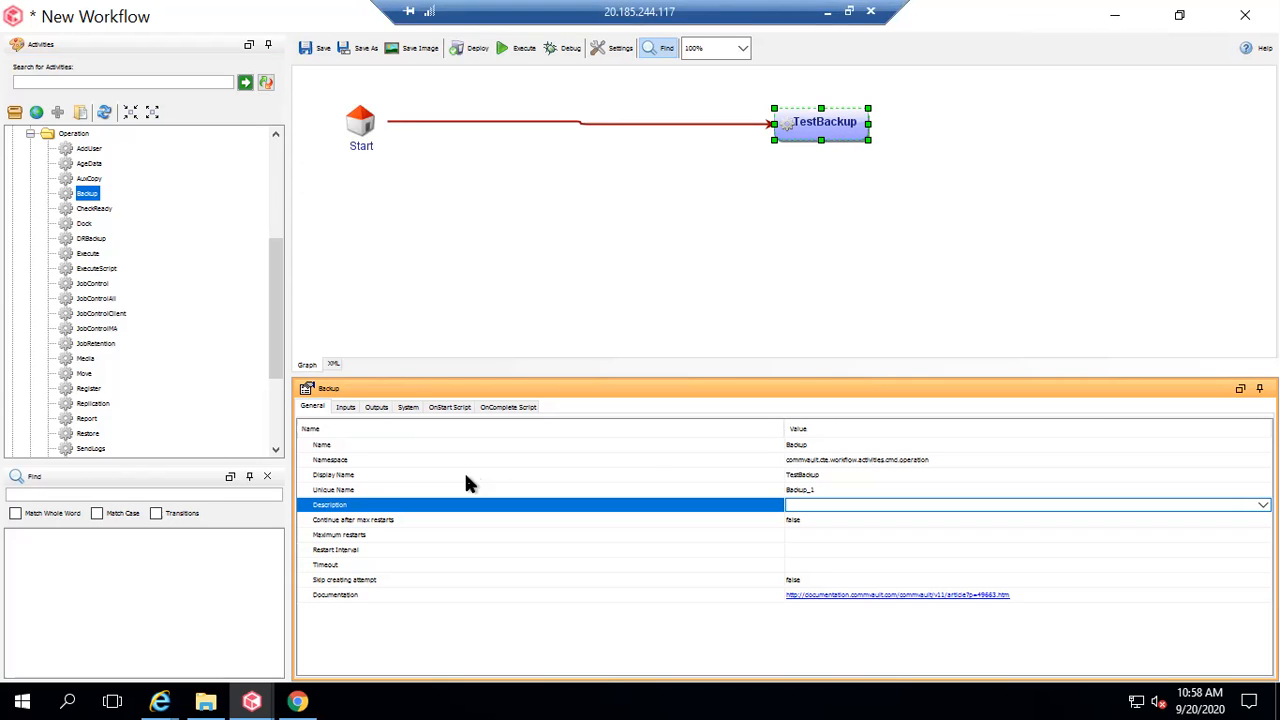
click(371, 491)
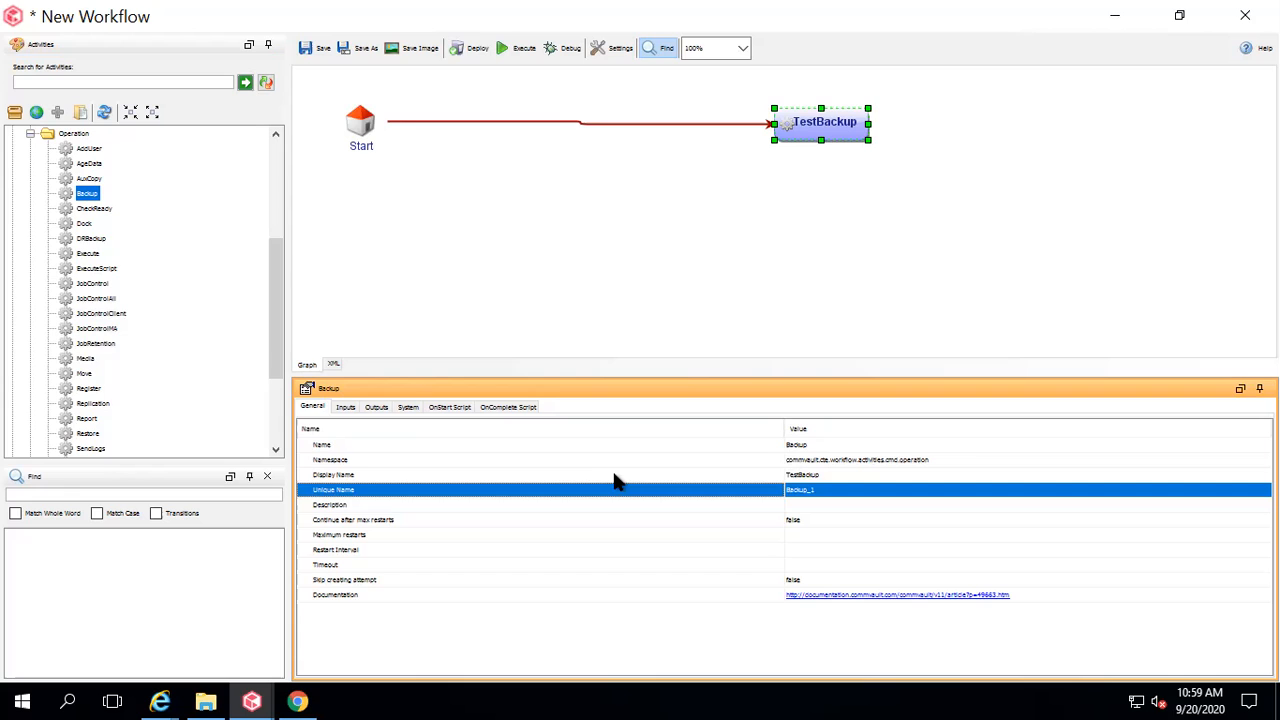
click(345, 408)
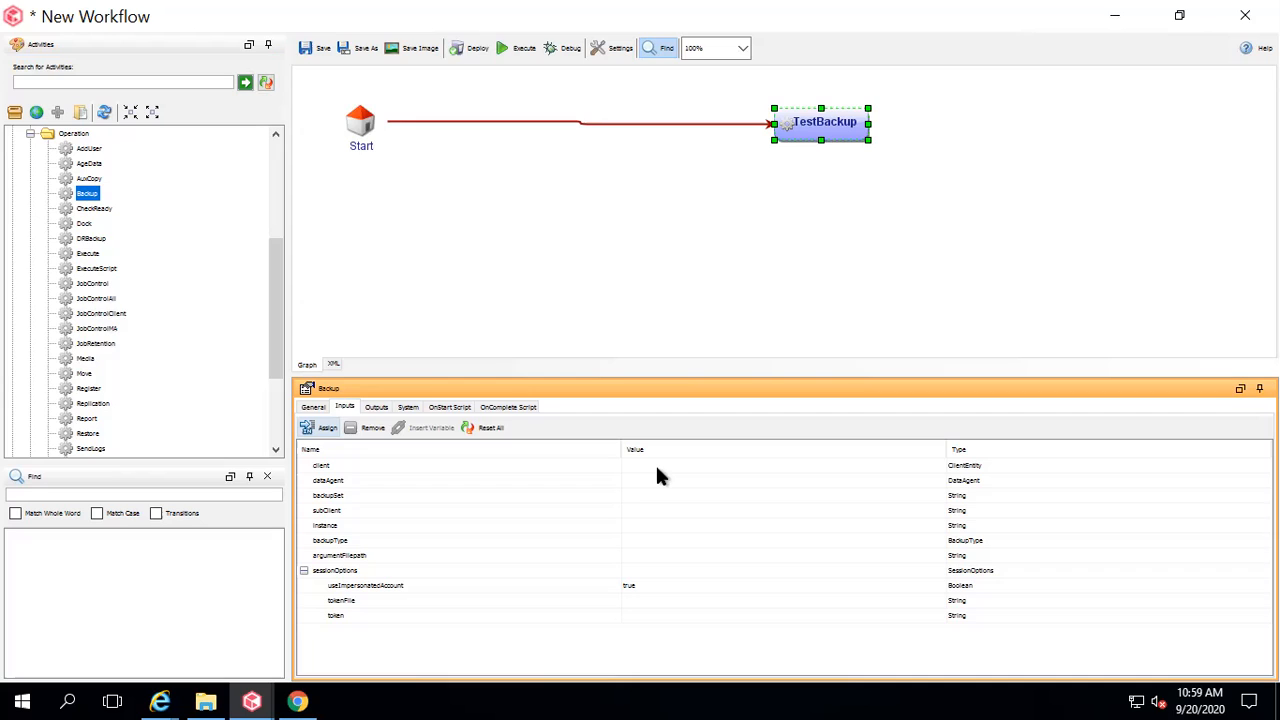
Select the client row in TestBackup's Inputs list.
click(374, 466)
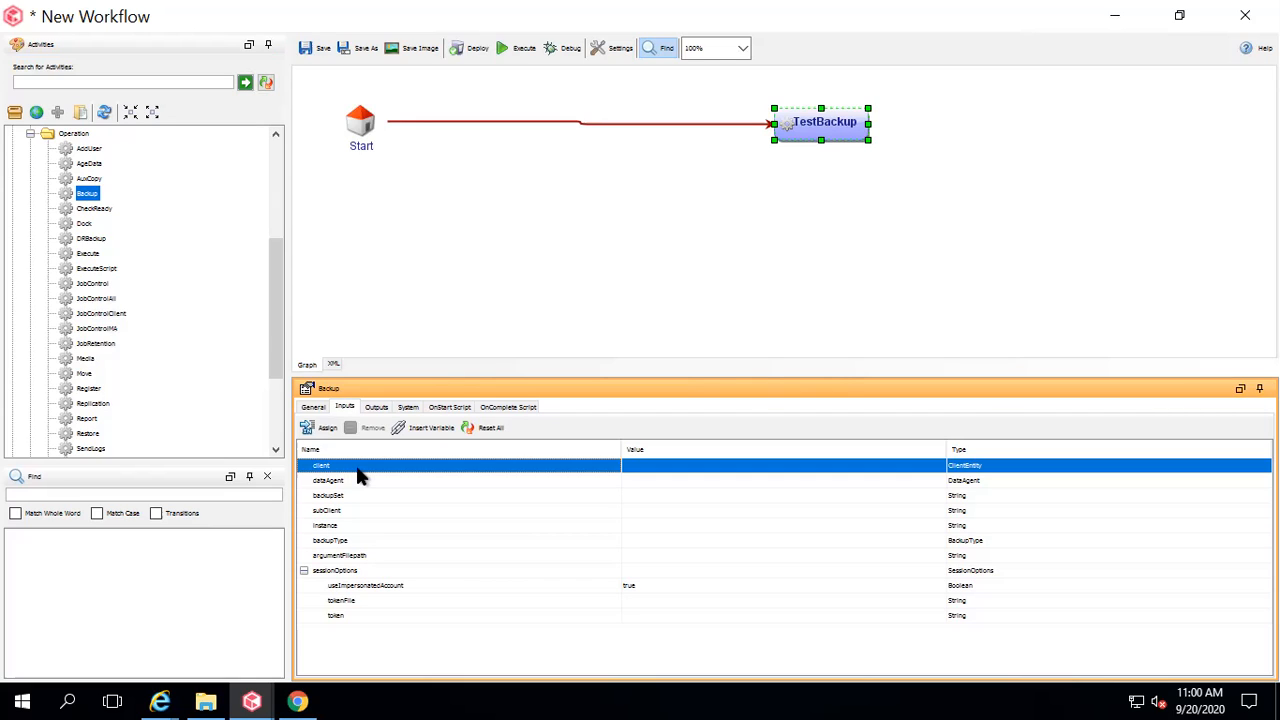
Bind TestBackup's client input to a new workflow input, xpath:{/workflow/inputs/client}.
right_click(648, 474)
mouse_move(700, 479)
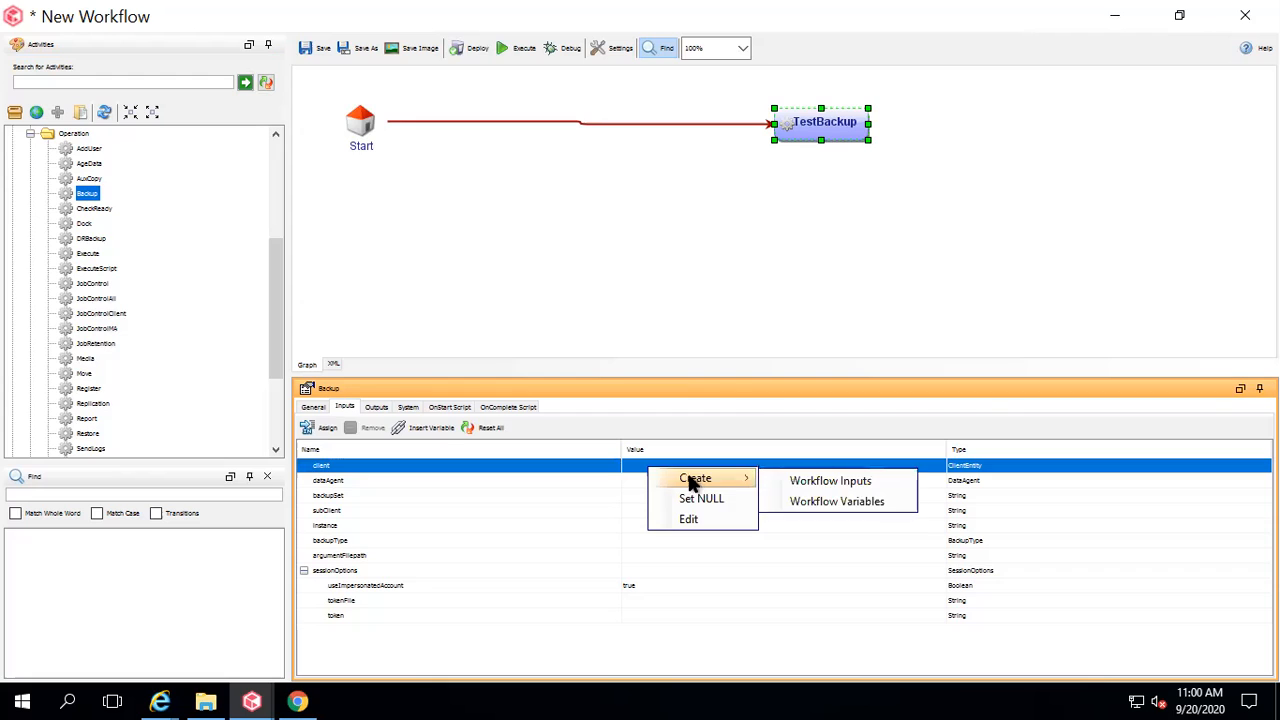
click(800, 478)
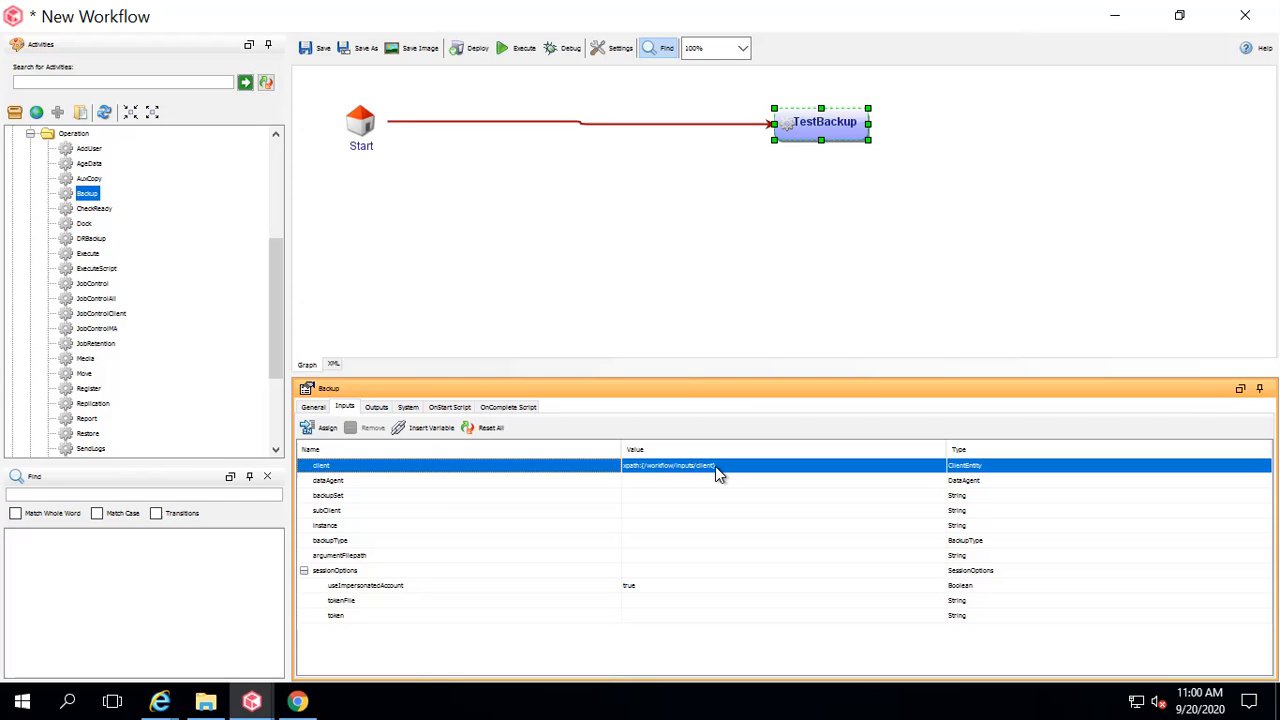
click(384, 481)
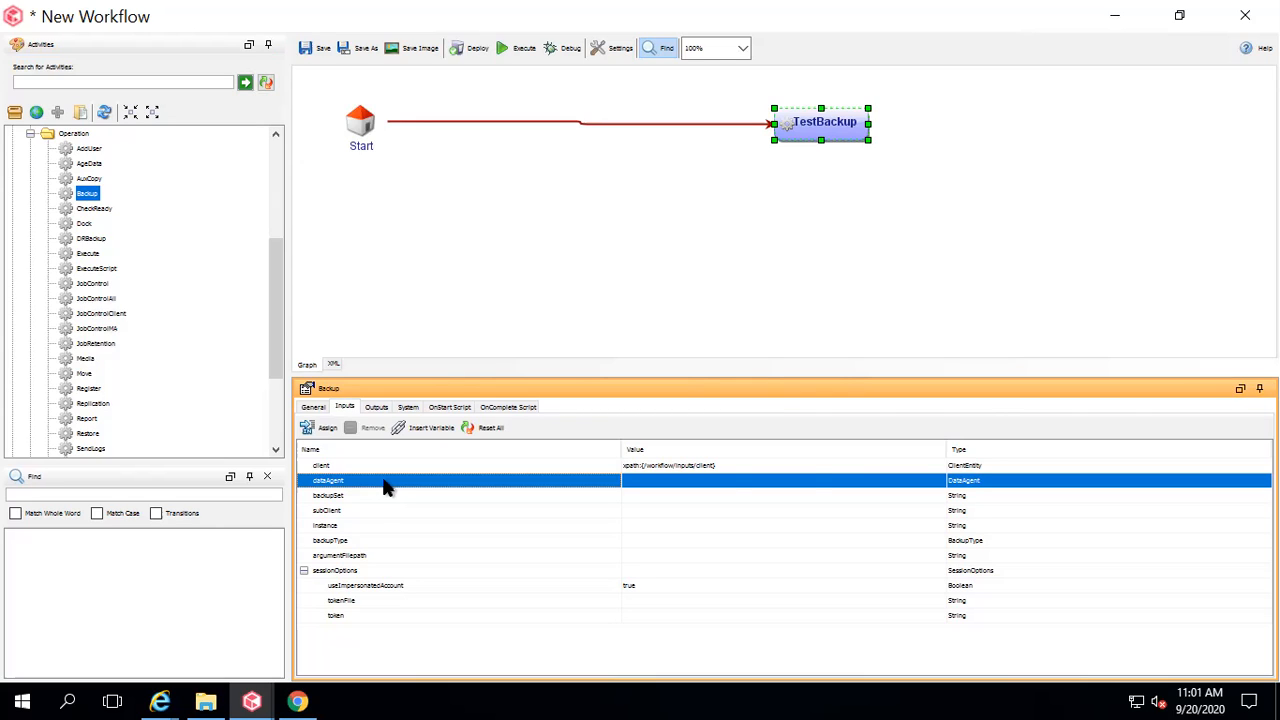
Choose Q_FILESYSTEM from the dropdown for TestBackup's dataAgent input.
click(938, 482)
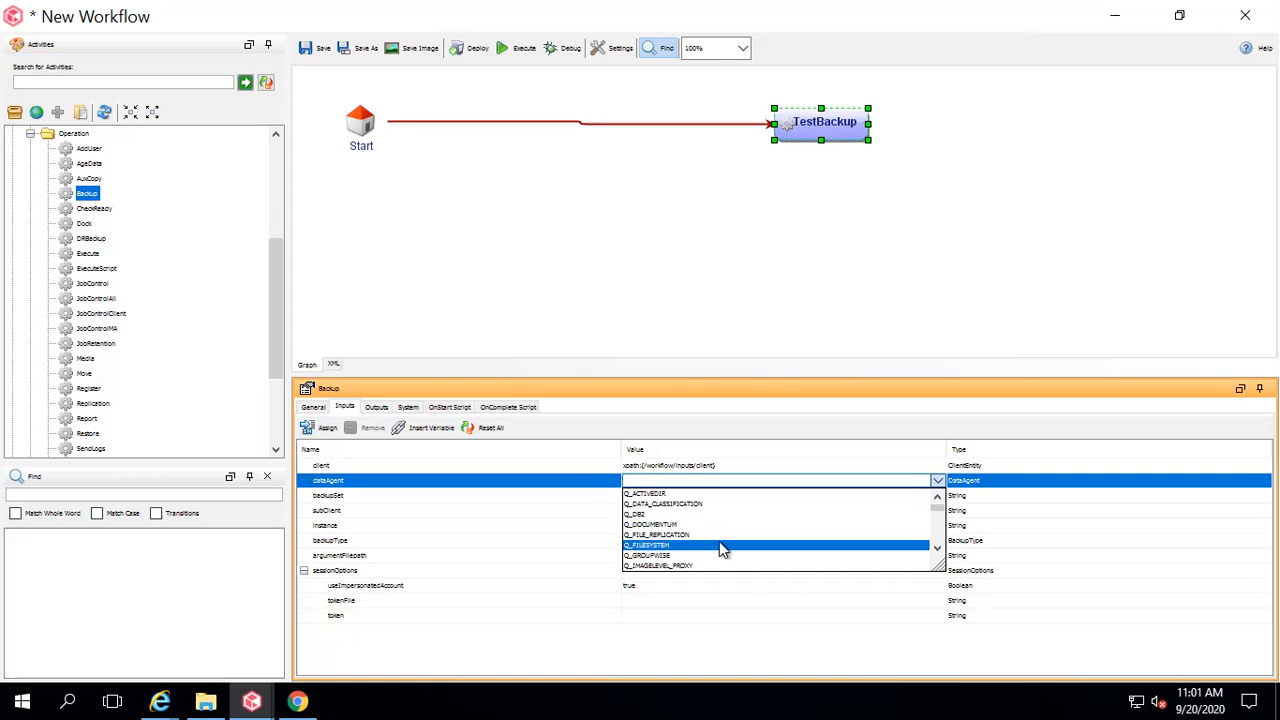
click(940, 549)
click(938, 549)
click(938, 549)
click(938, 549)
click(938, 549)
click(938, 549)
click(938, 549)
click(938, 547)
click(938, 547)
drag(937, 517, 935, 490)
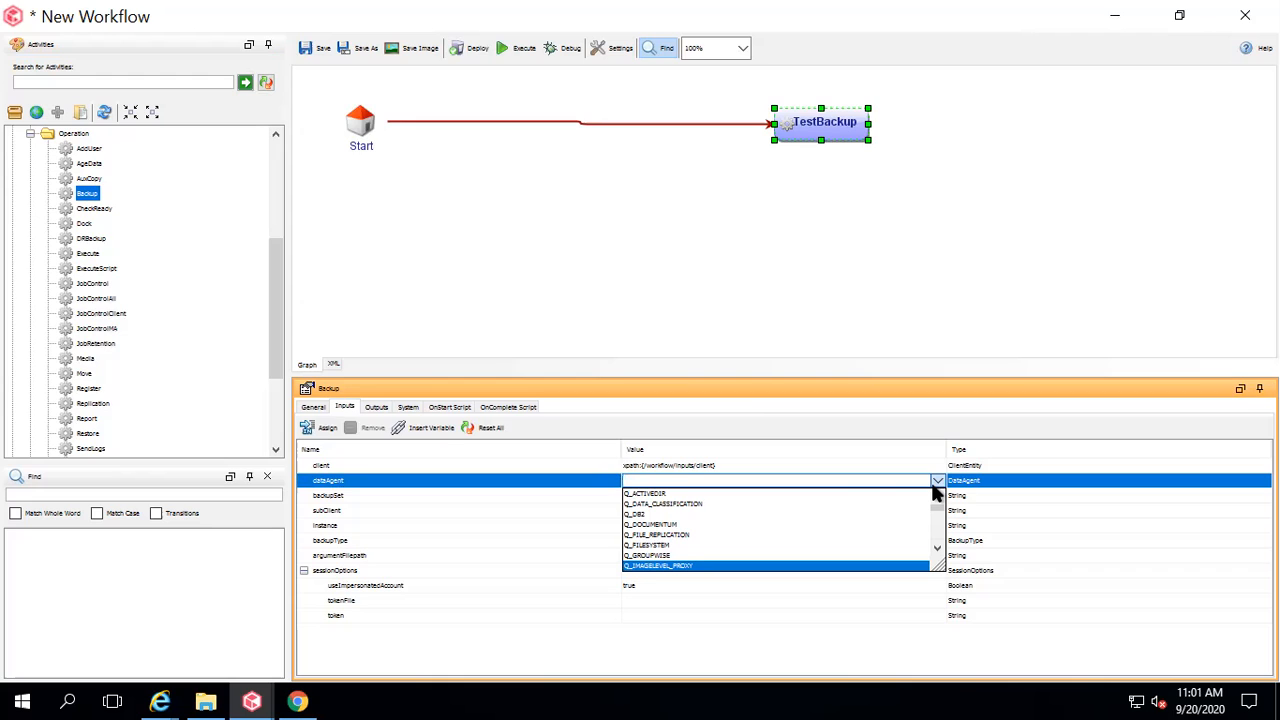
click(670, 548)
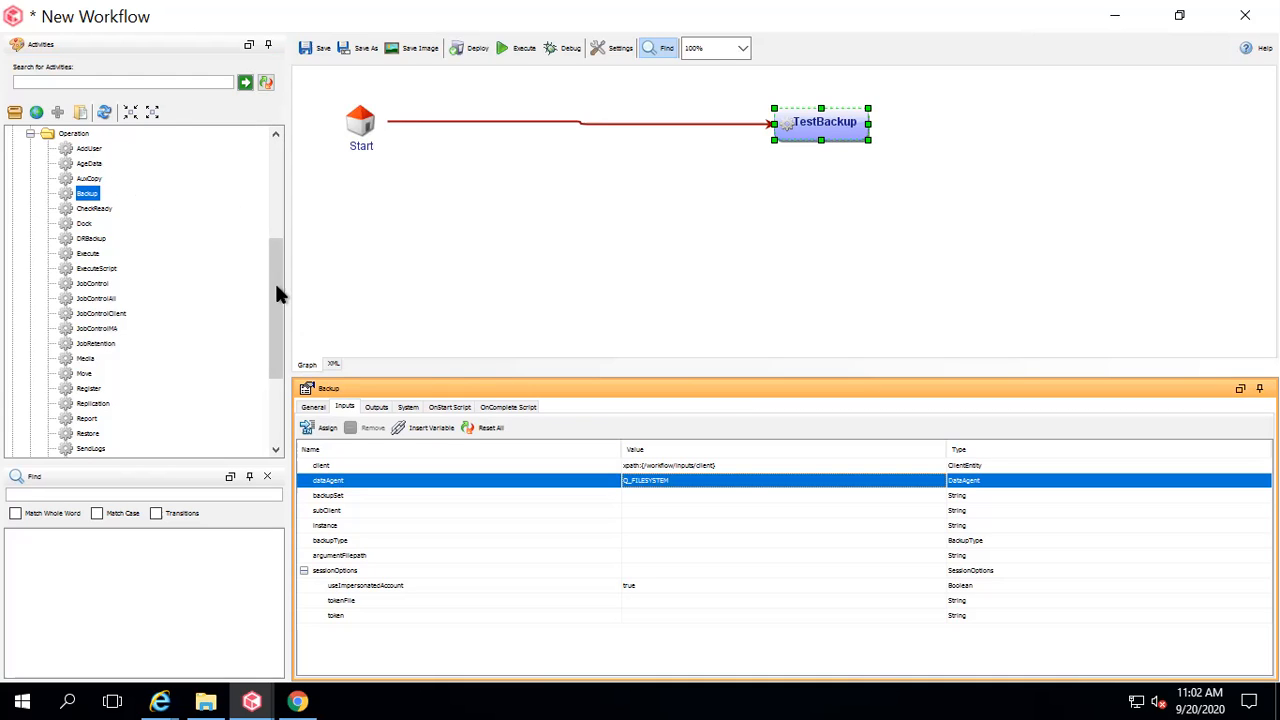
drag(278, 293, 271, 222)
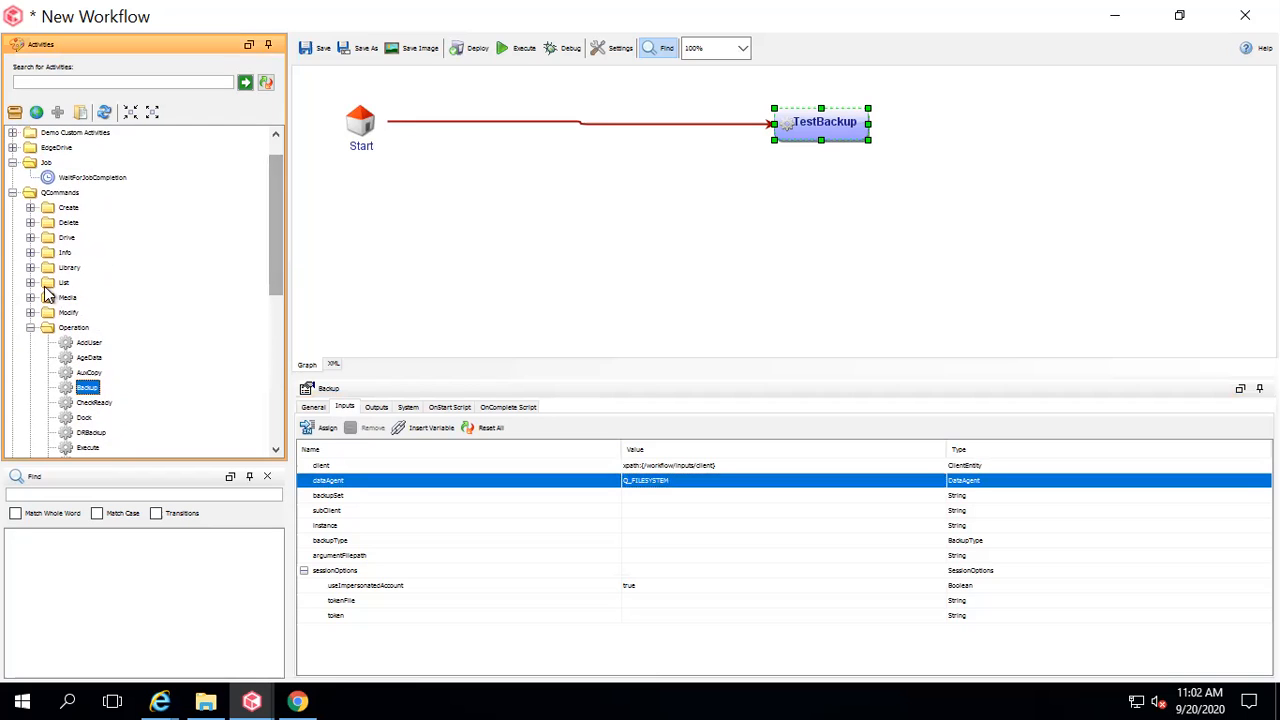
Drag the DataAgent activity from QCommands > List onto the Start–TestBackup link.
click(30, 284)
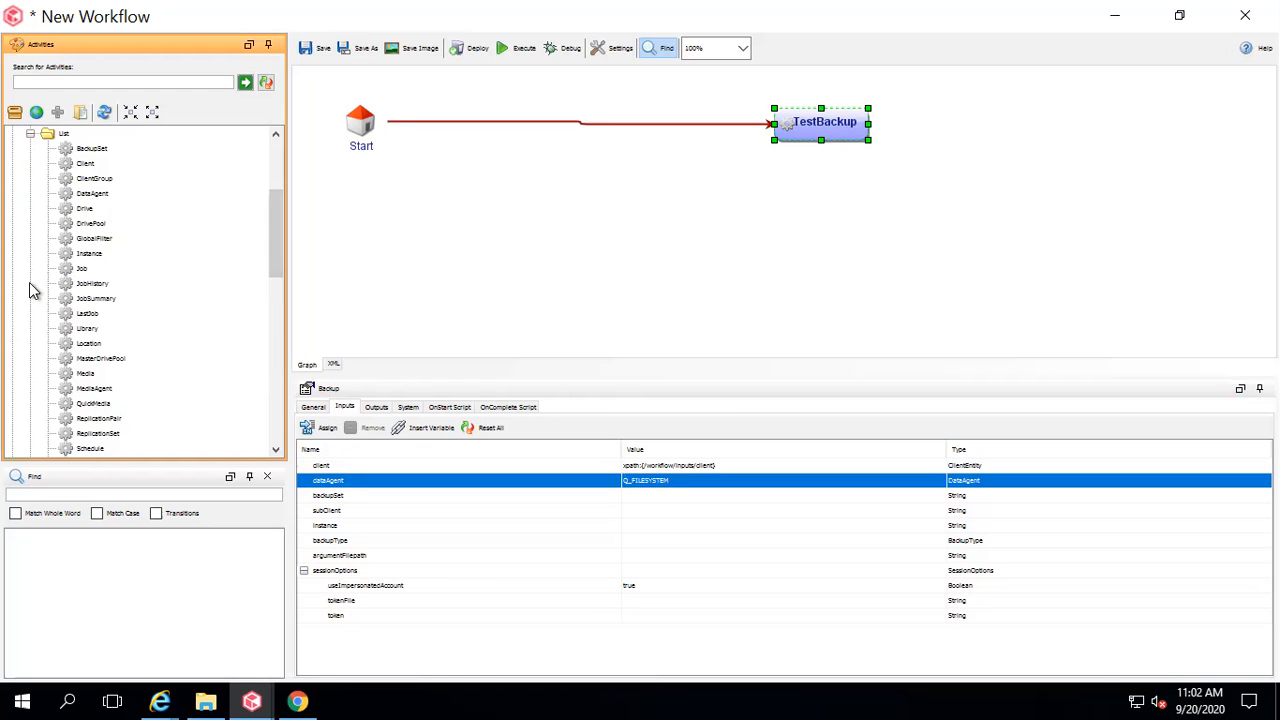
click(93, 194)
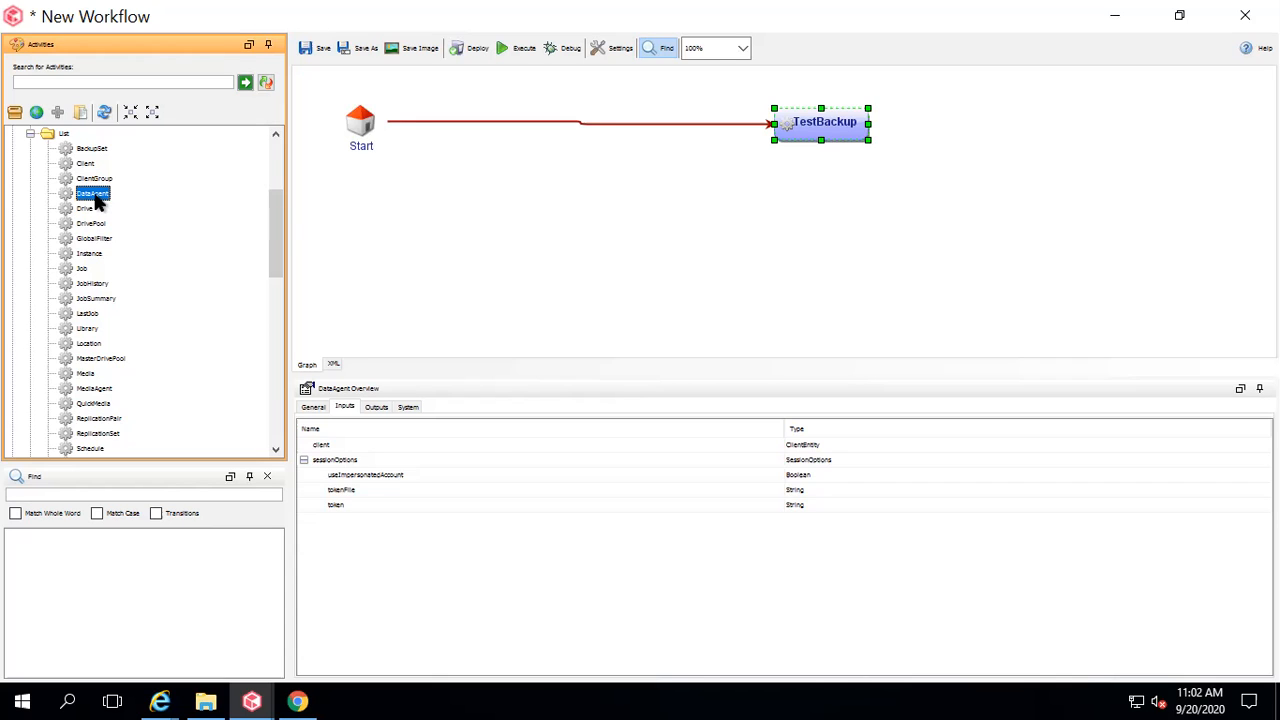
drag(97, 200, 577, 125)
click(669, 120)
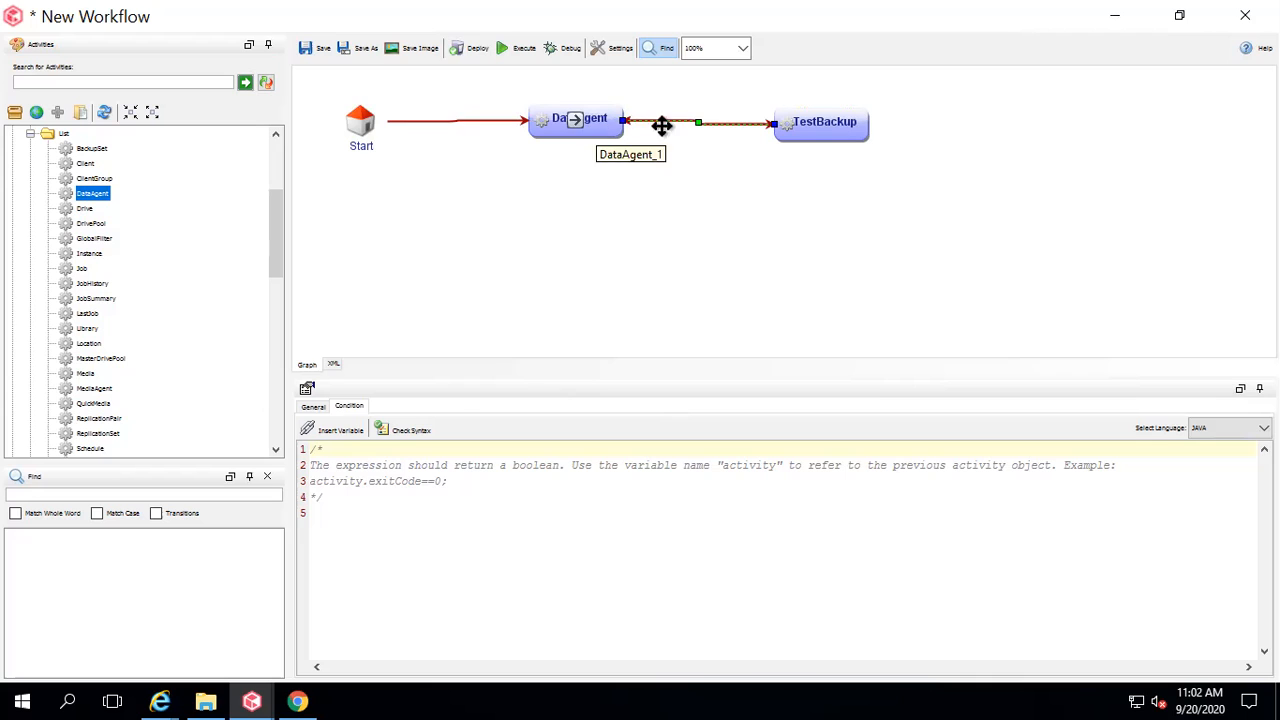
Delete the existing transition between DataAgent and TestBackup.
click(845, 128)
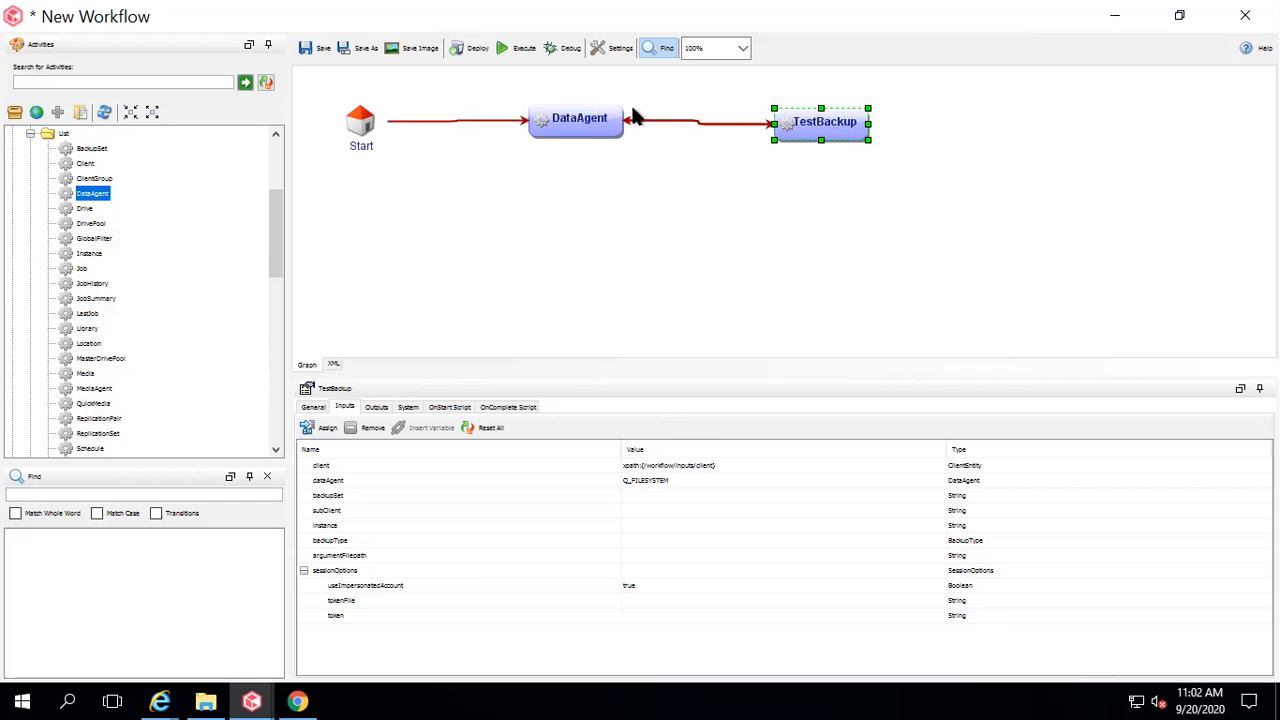
click(610, 125)
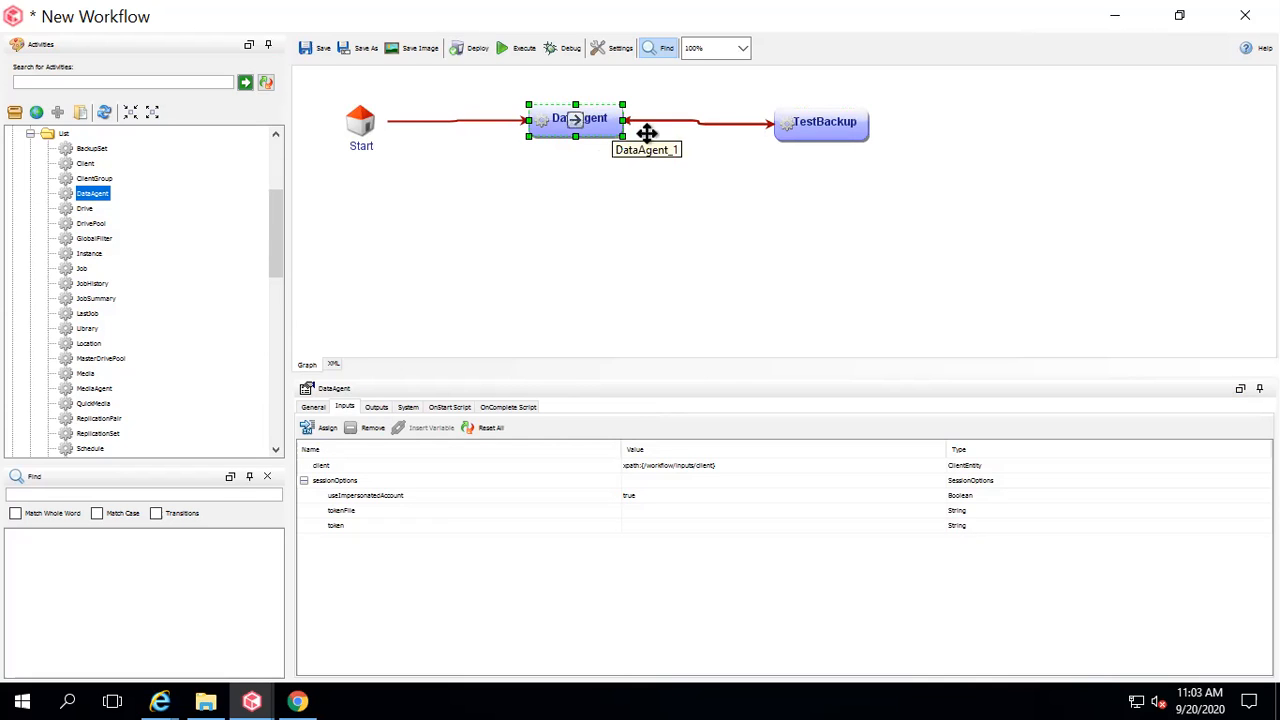
click(699, 120)
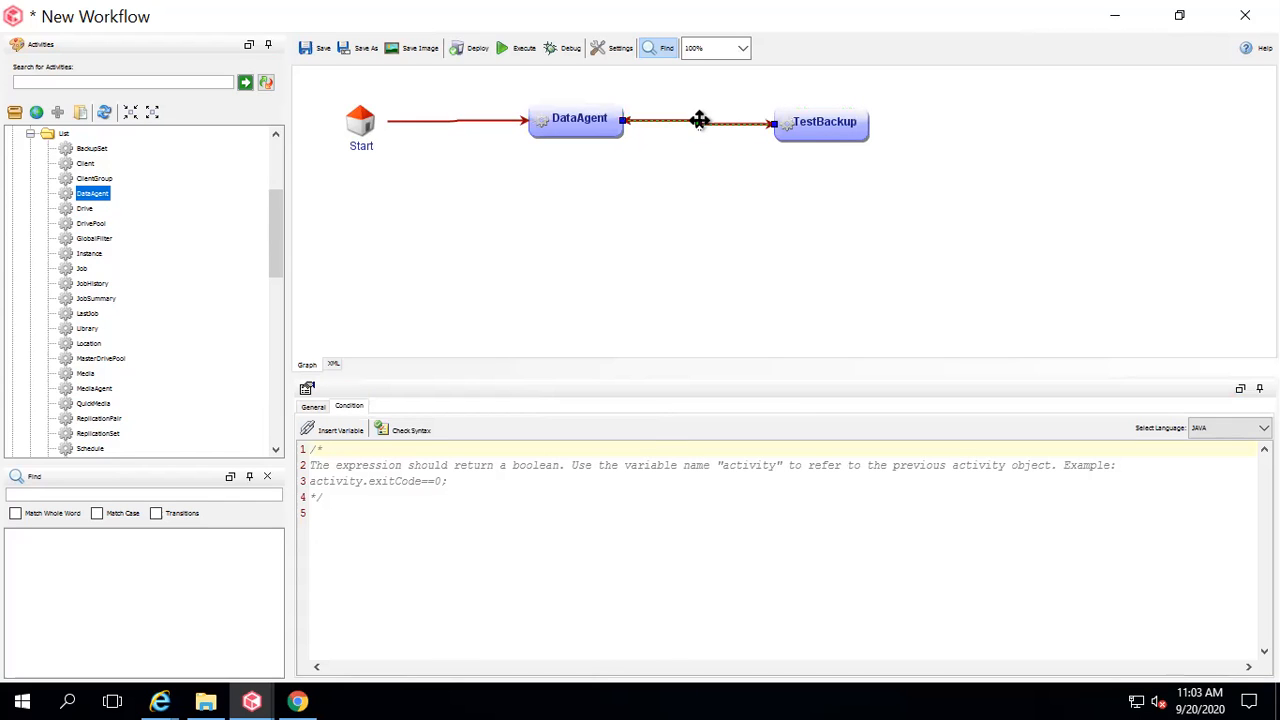
click(699, 120)
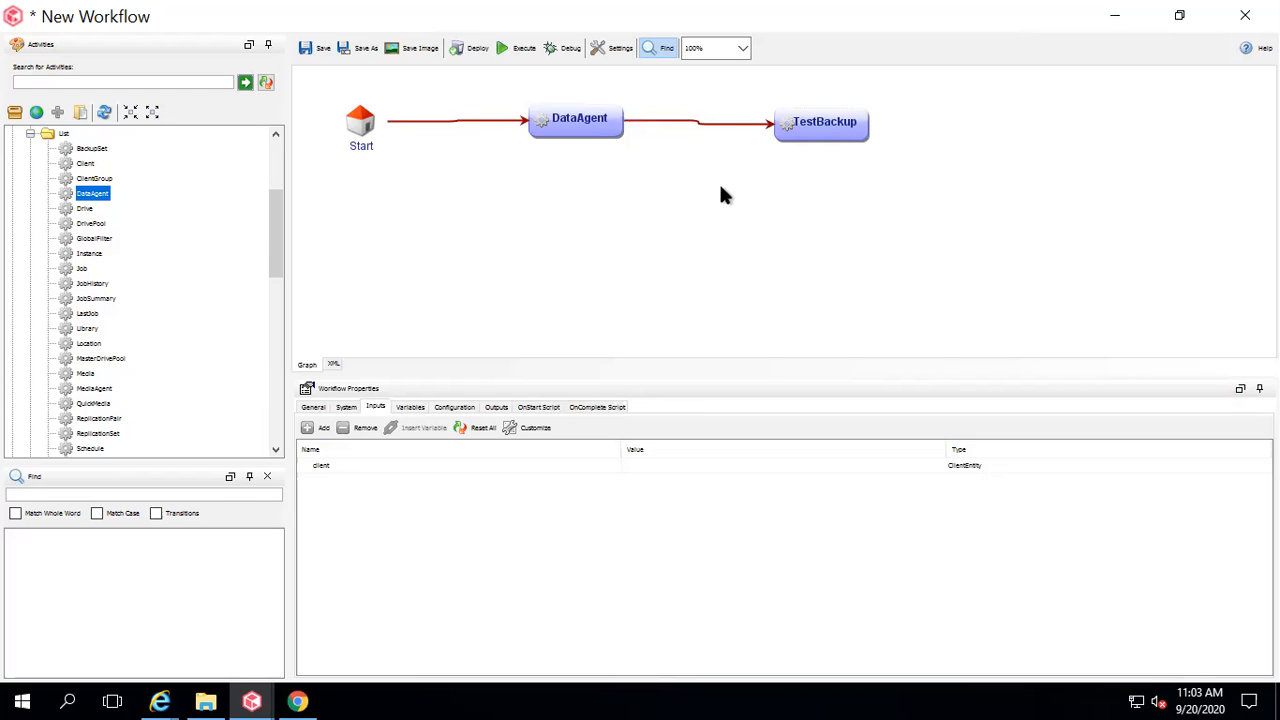
click(703, 123)
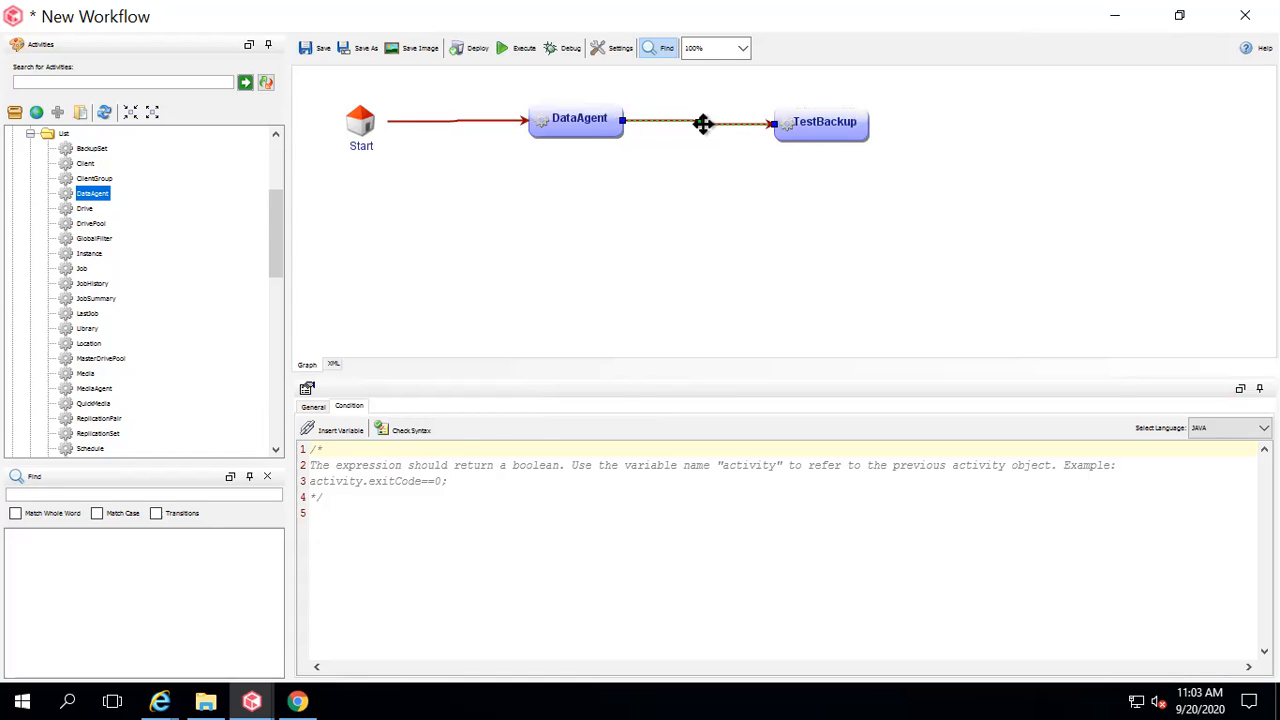
key(Delete)
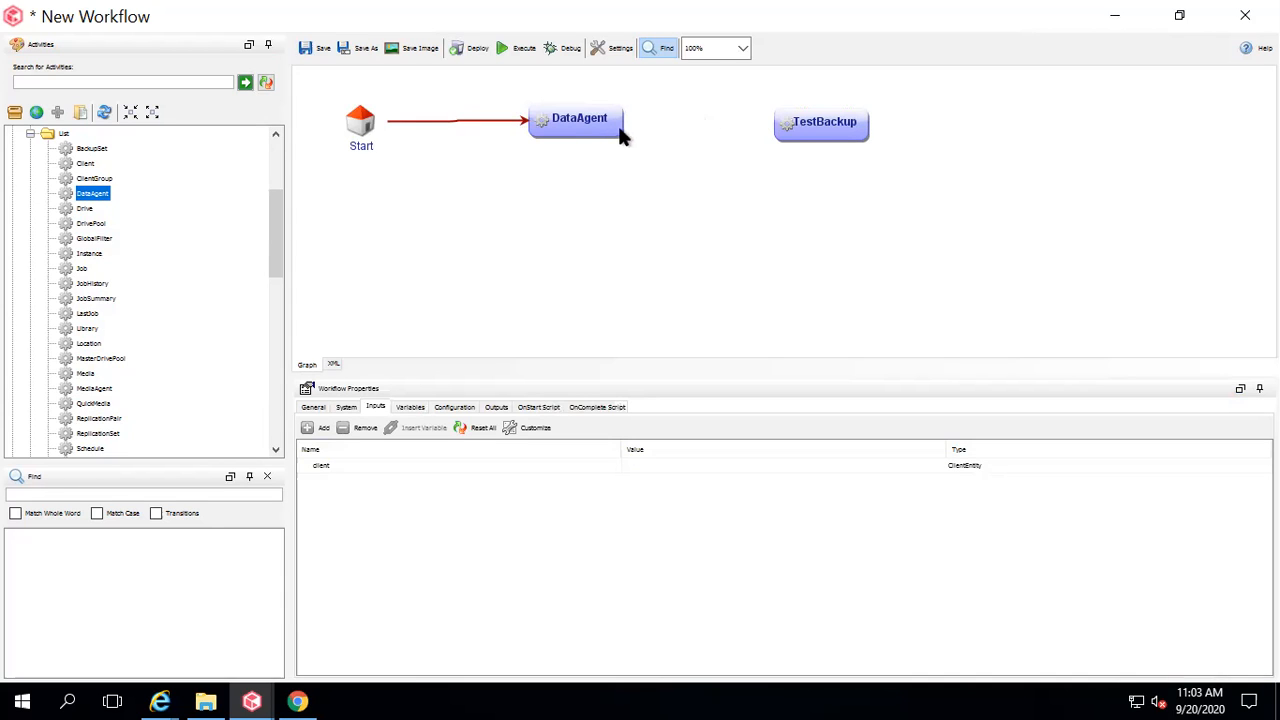
Draw a new transition from DataAgent to TestBackup.
click(576, 125)
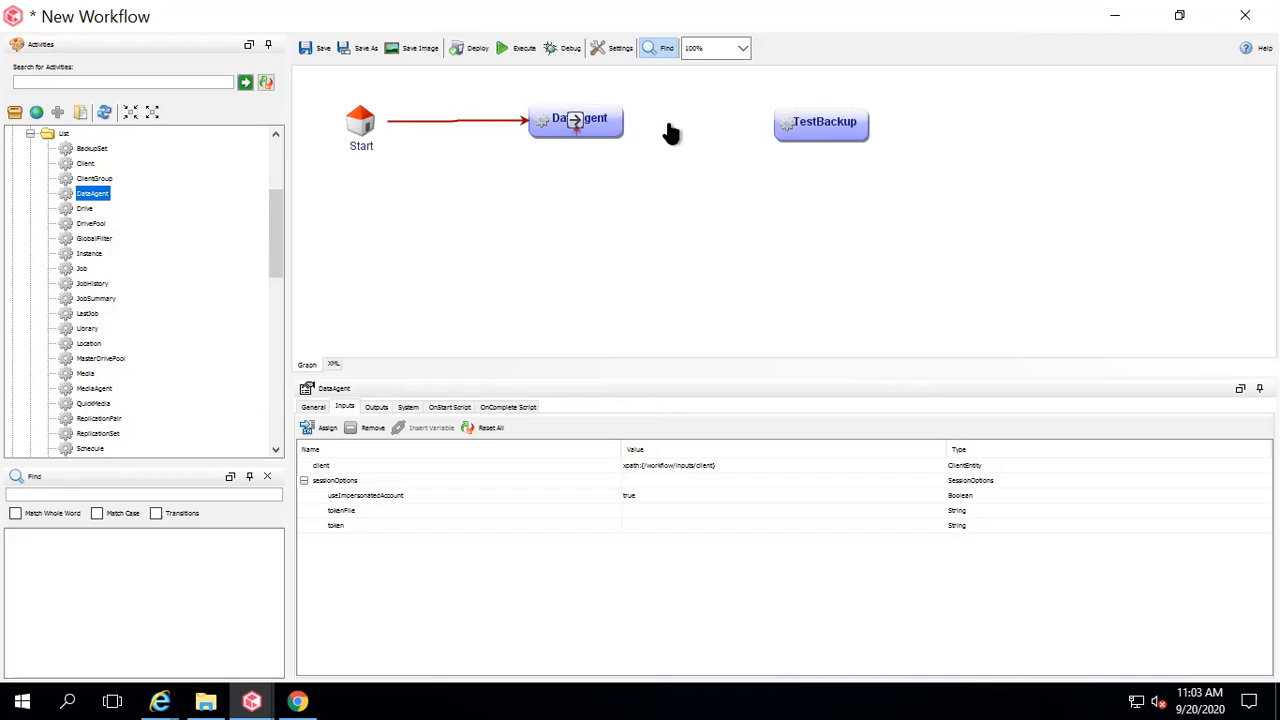
click(578, 128)
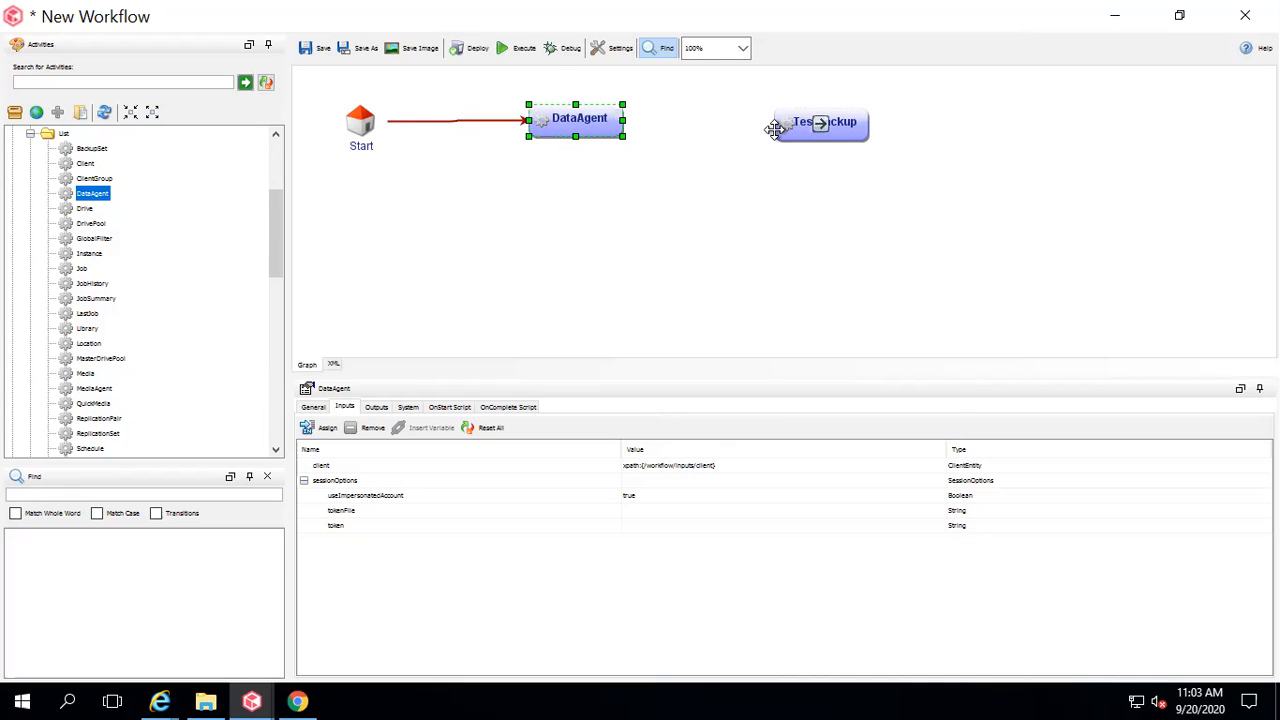
click(687, 118)
click(582, 119)
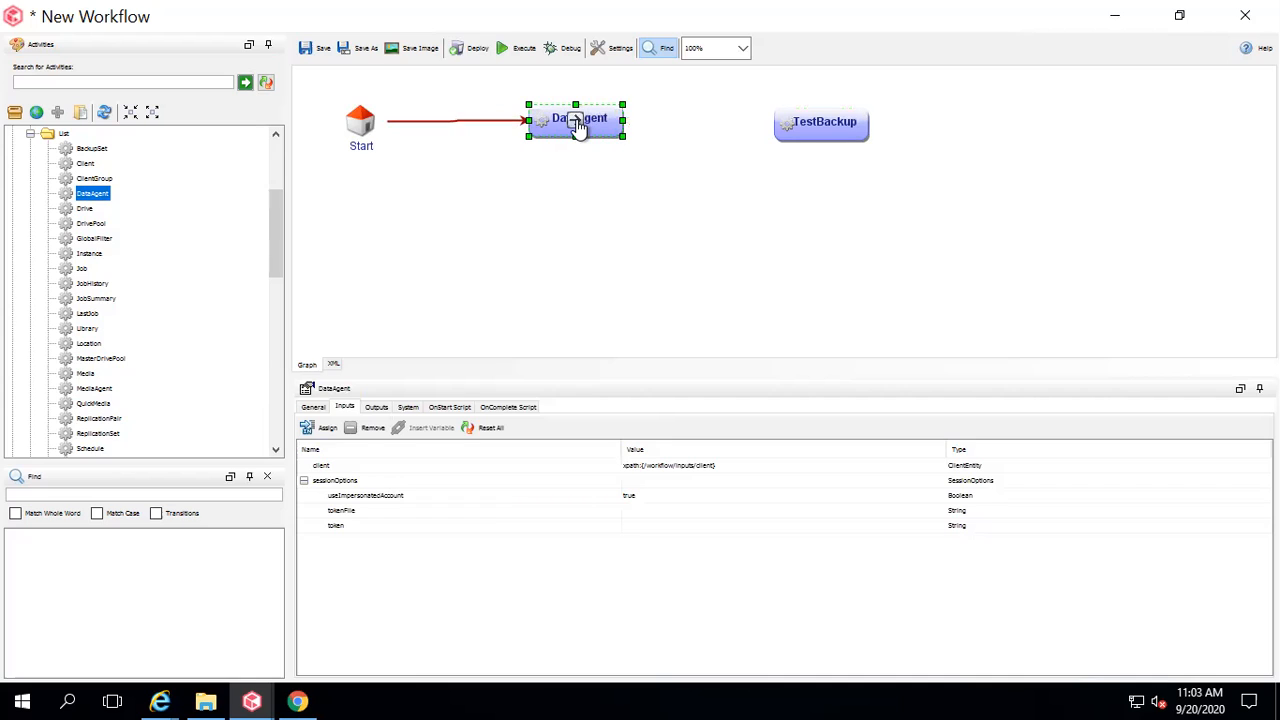
drag(795, 142, 775, 128)
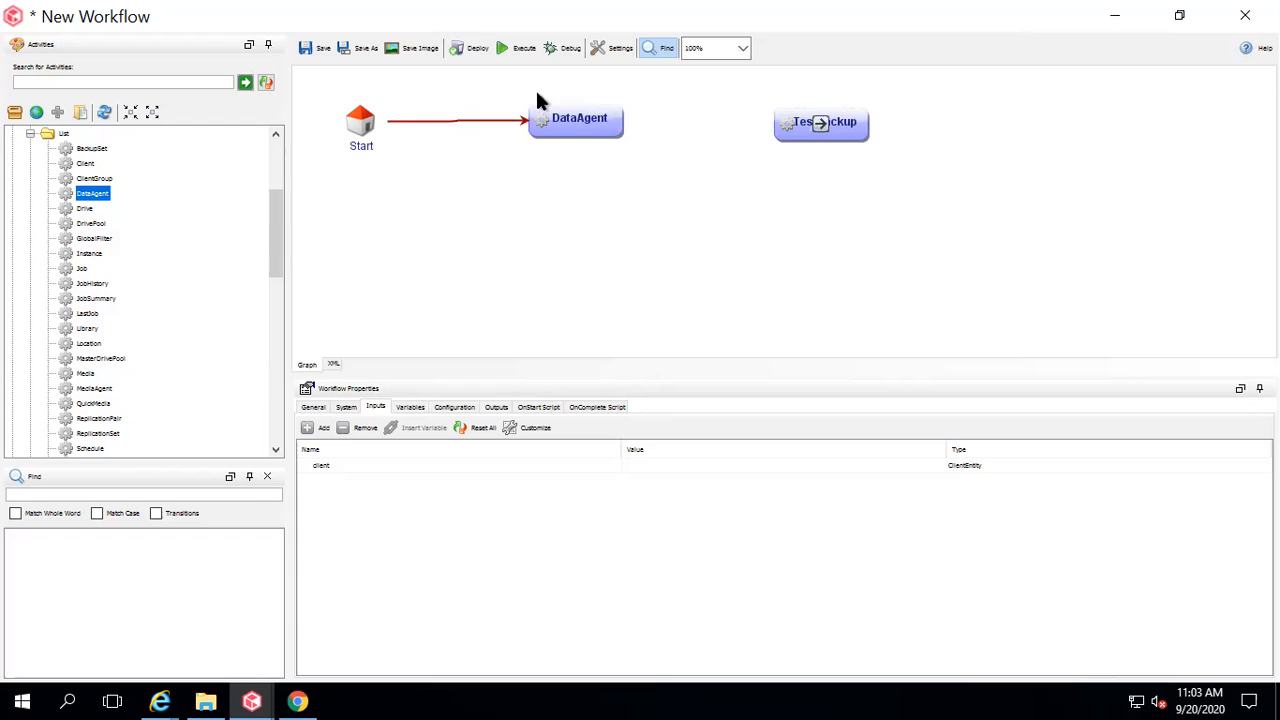
drag(576, 118, 802, 133)
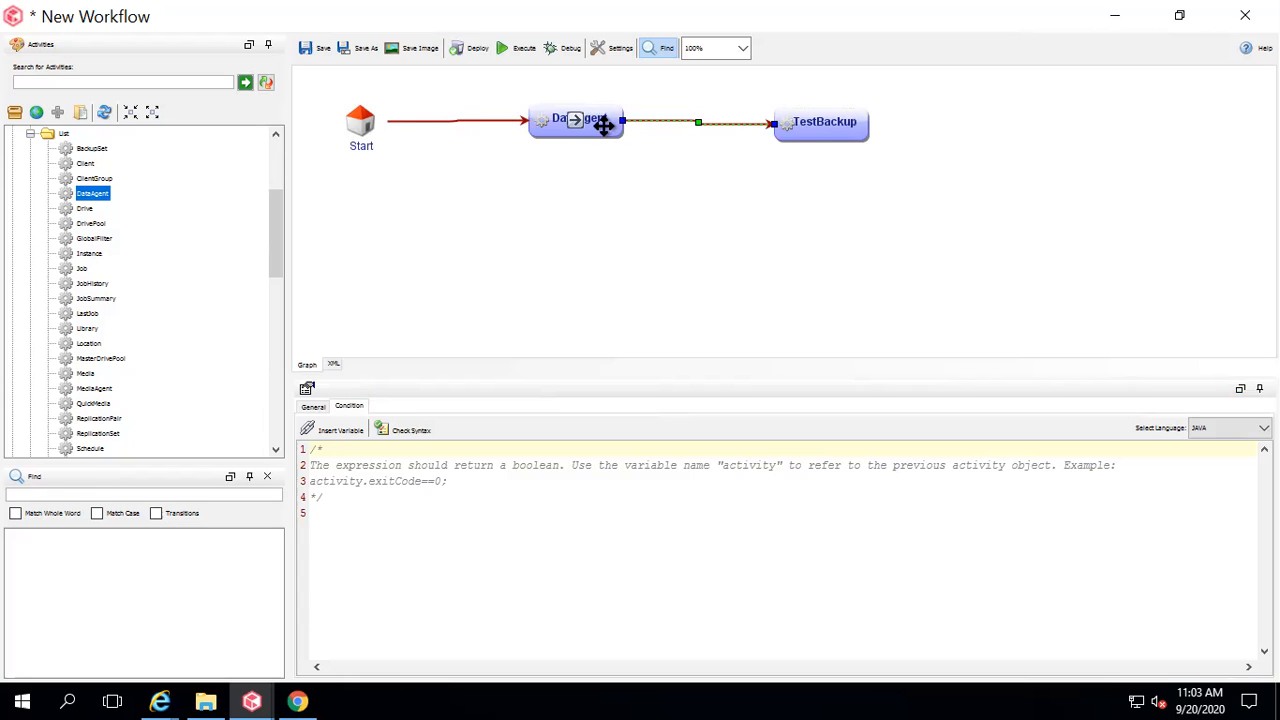
click(835, 126)
click(611, 119)
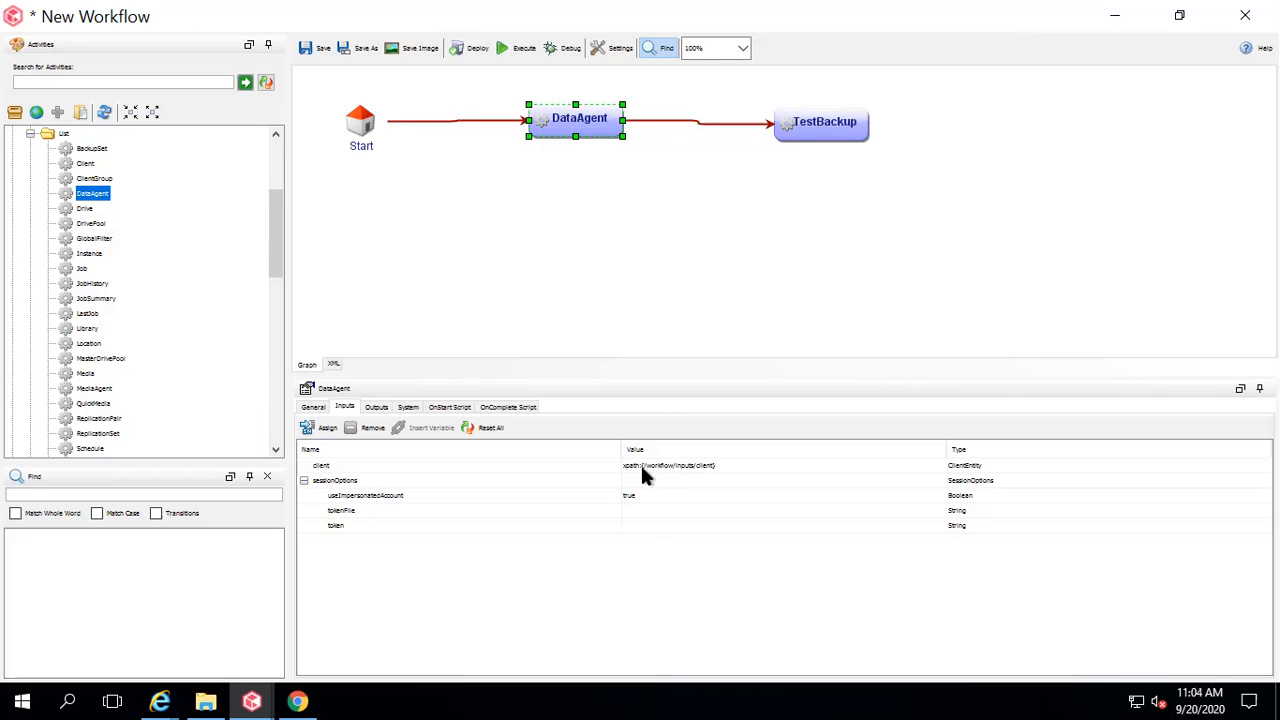
click(376, 407)
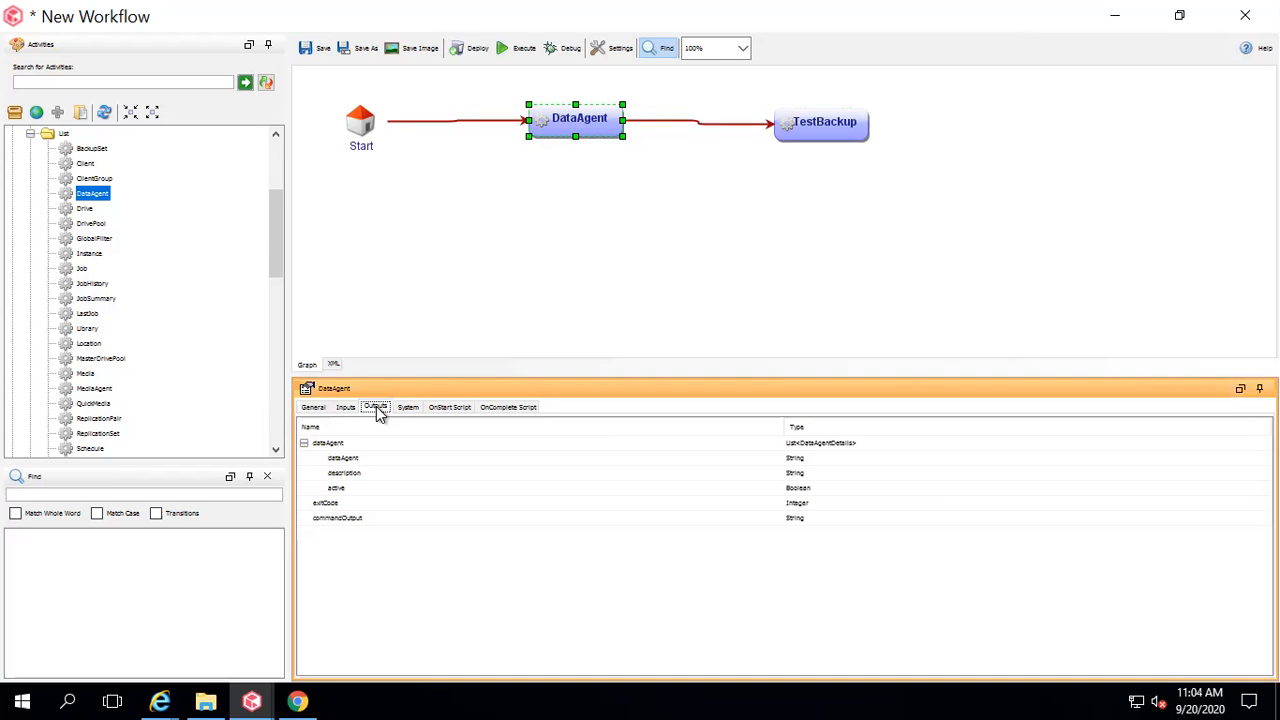
click(343, 460)
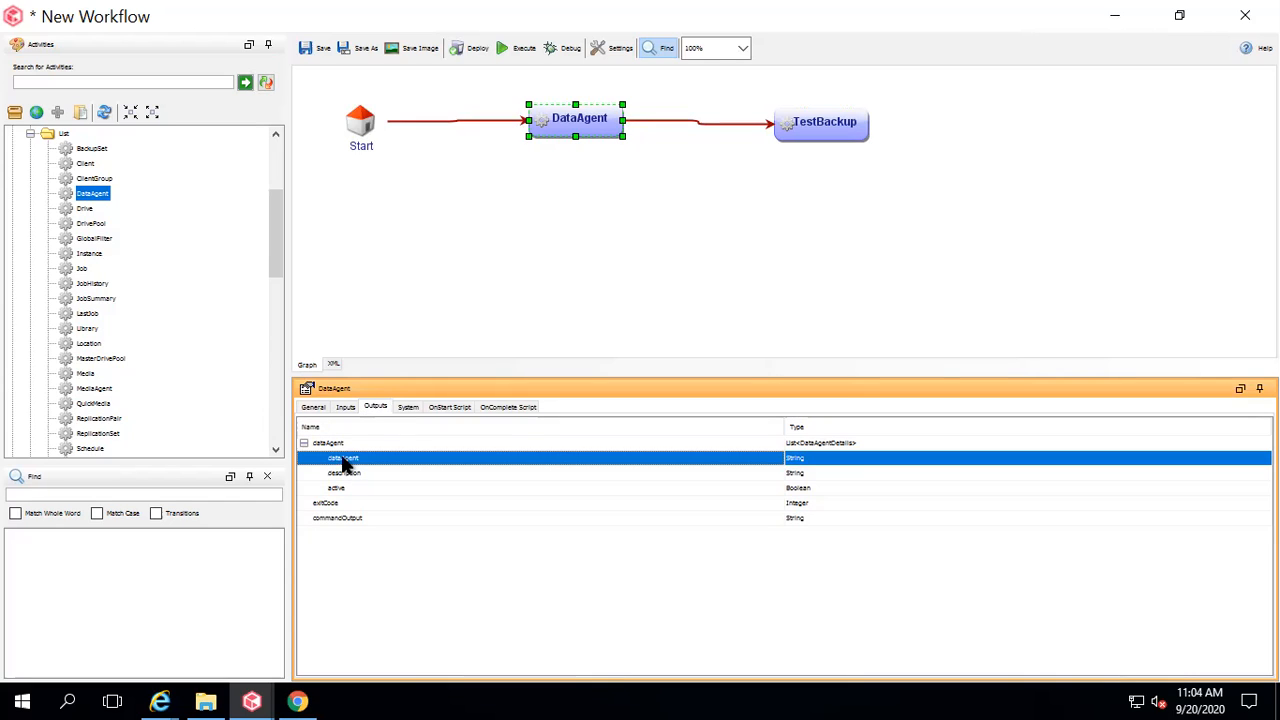
click(361, 474)
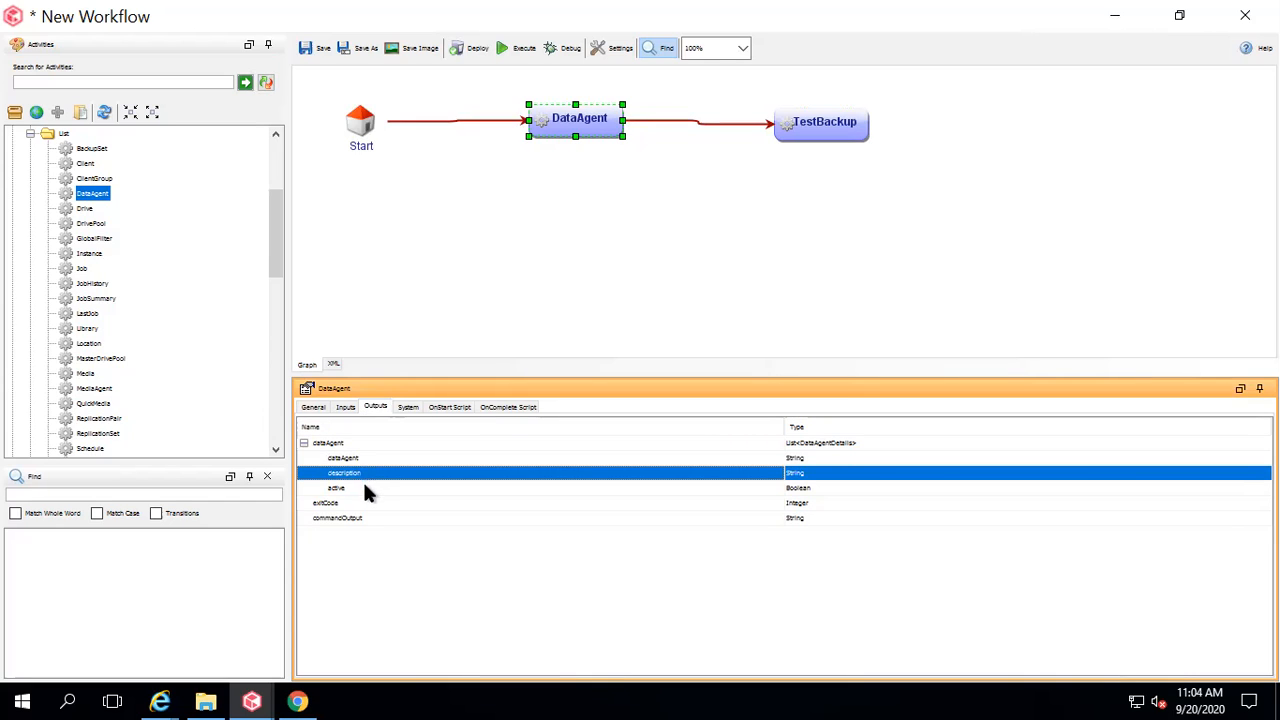
click(364, 488)
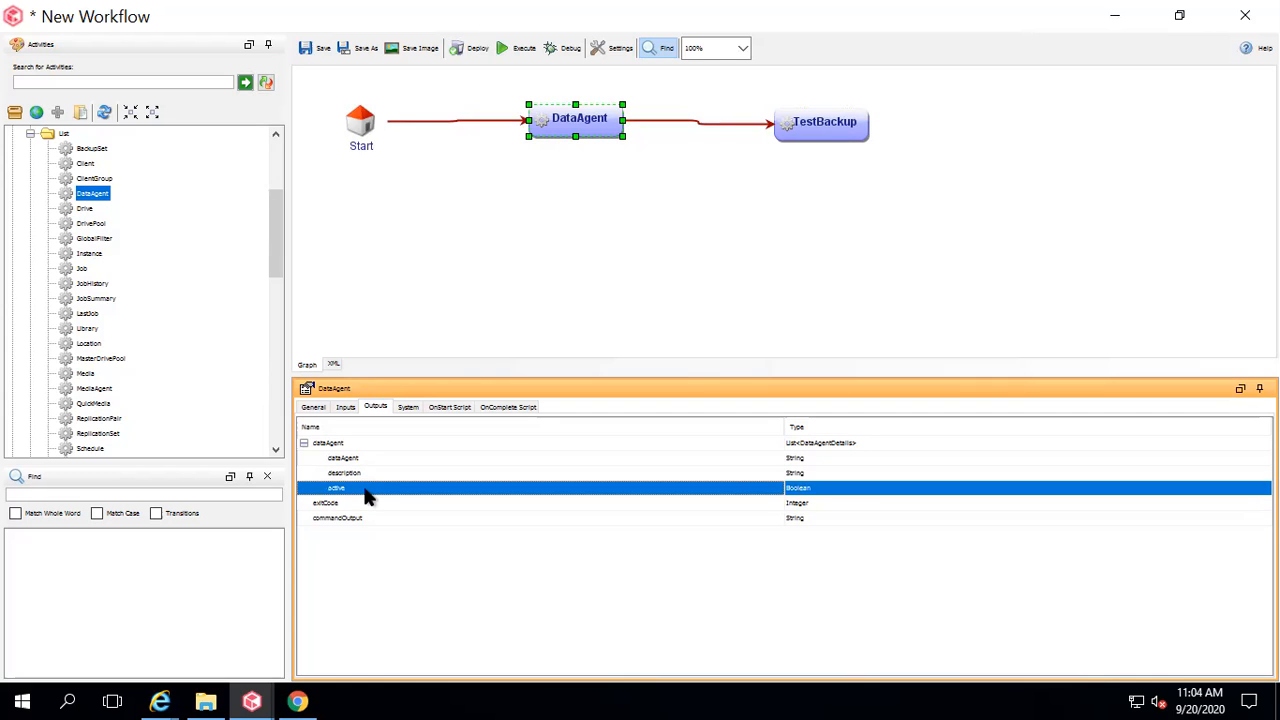
click(352, 503)
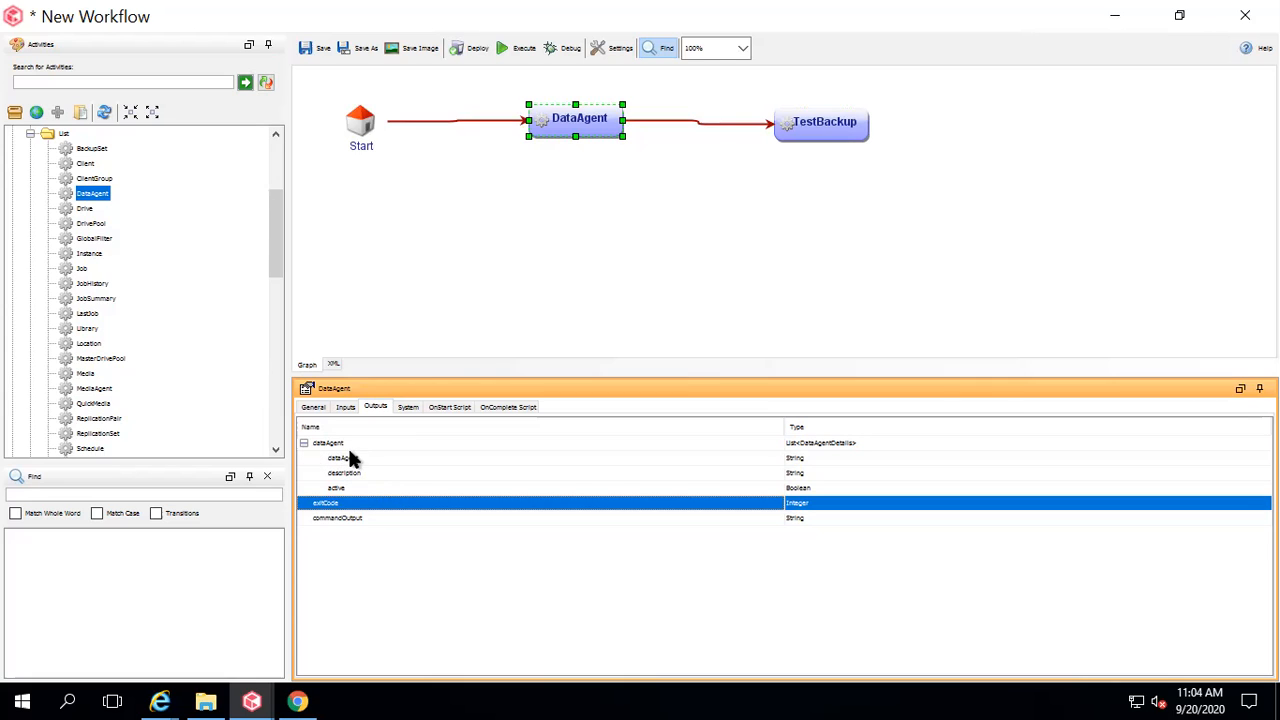
click(350, 458)
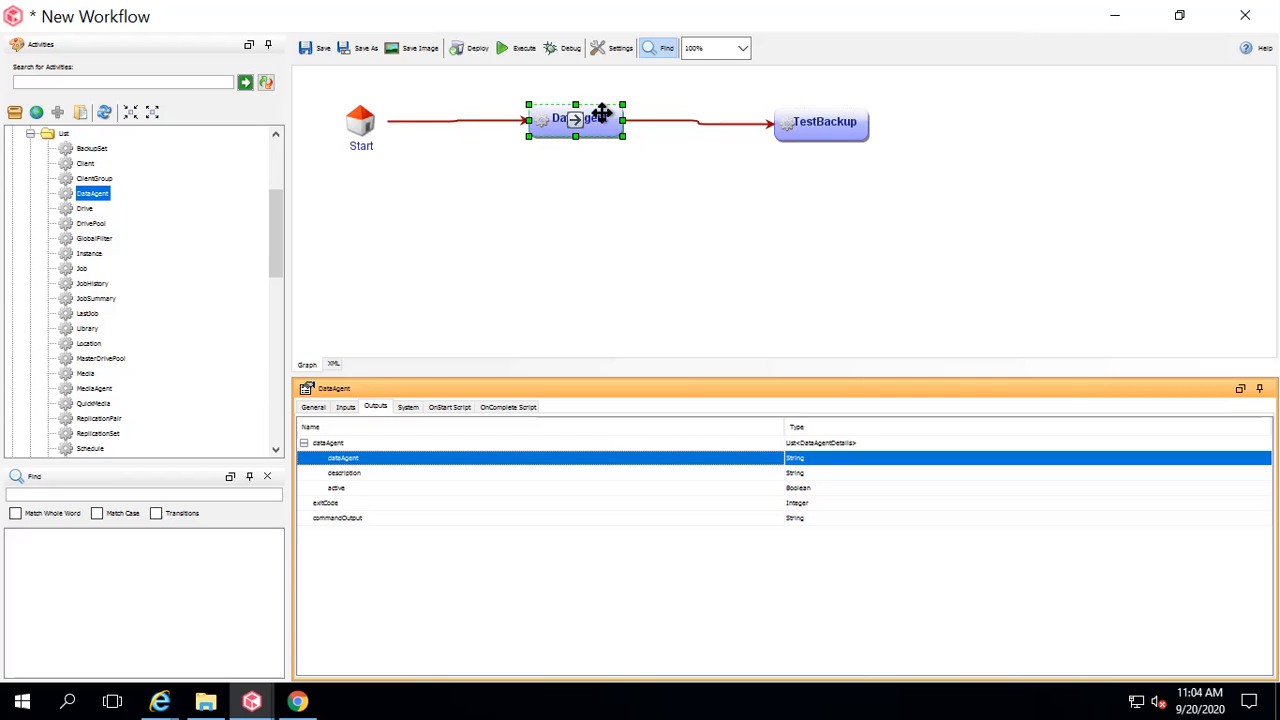
Bind TestBackup's dataAgent input to xpath:{/workflow/DataAgent_1/dataAgent/dataAgent}, then select its backupSet input.
click(845, 122)
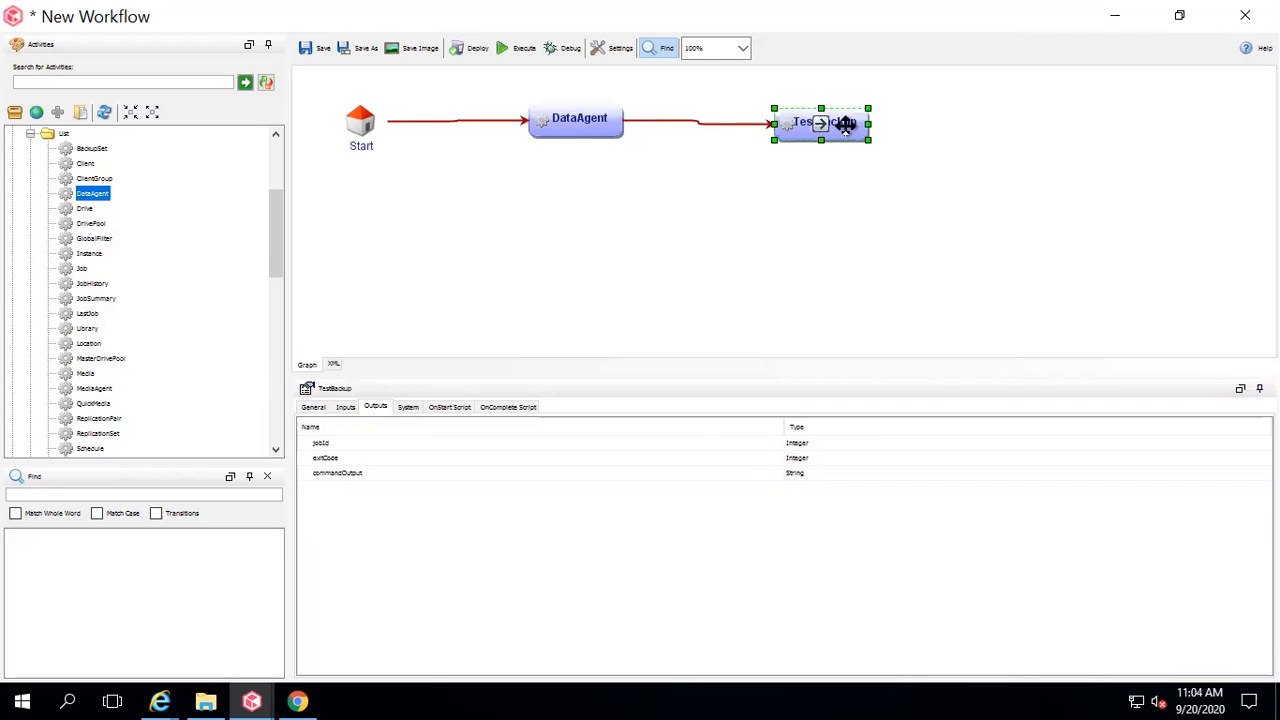
click(345, 408)
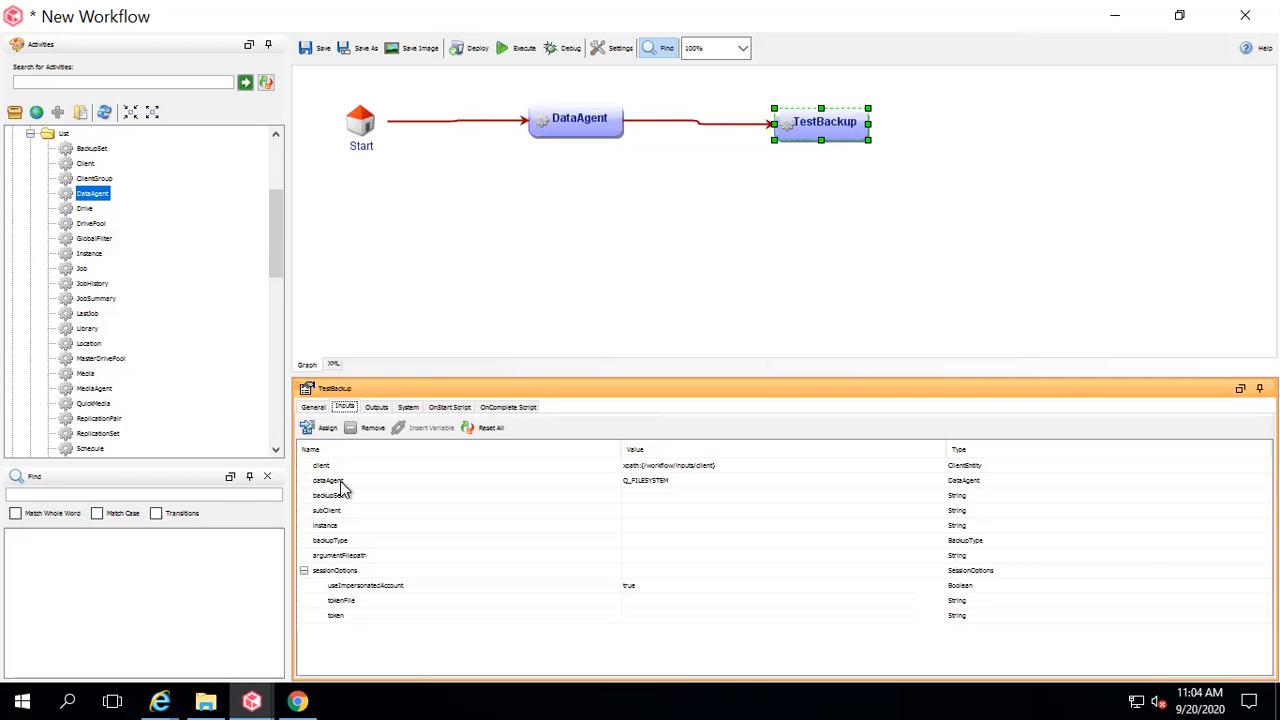
click(586, 482)
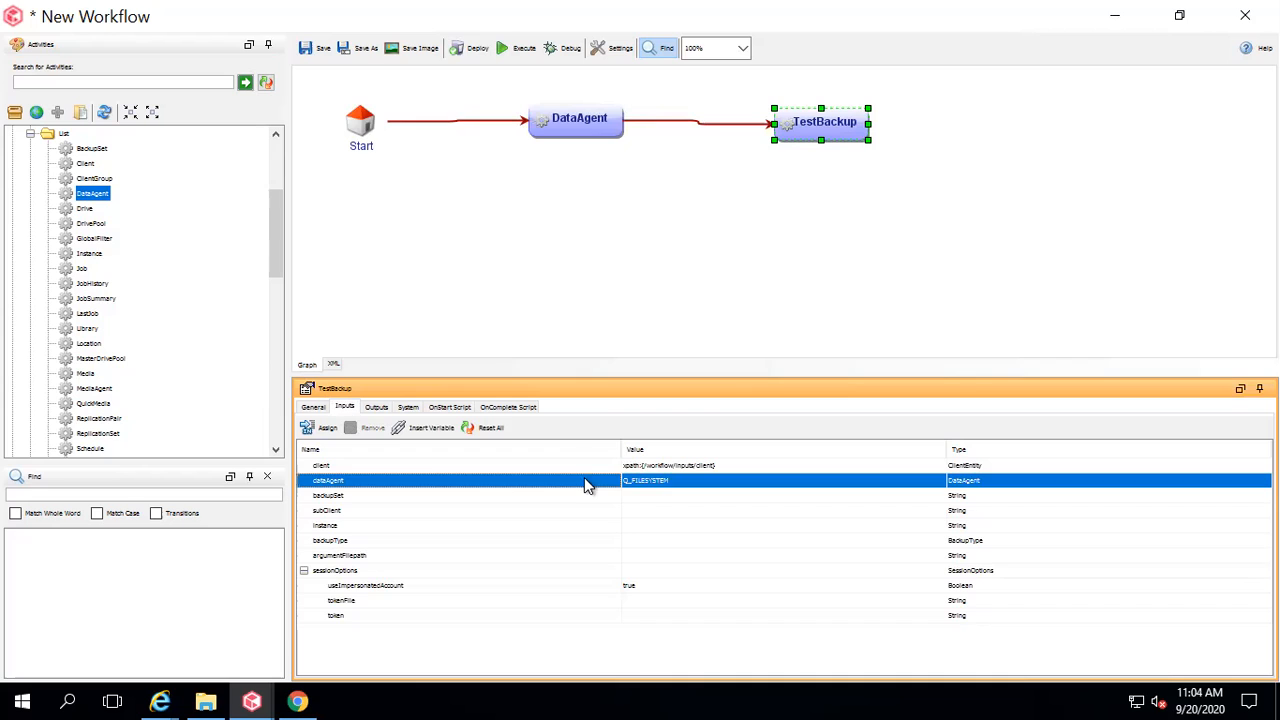
click(424, 430)
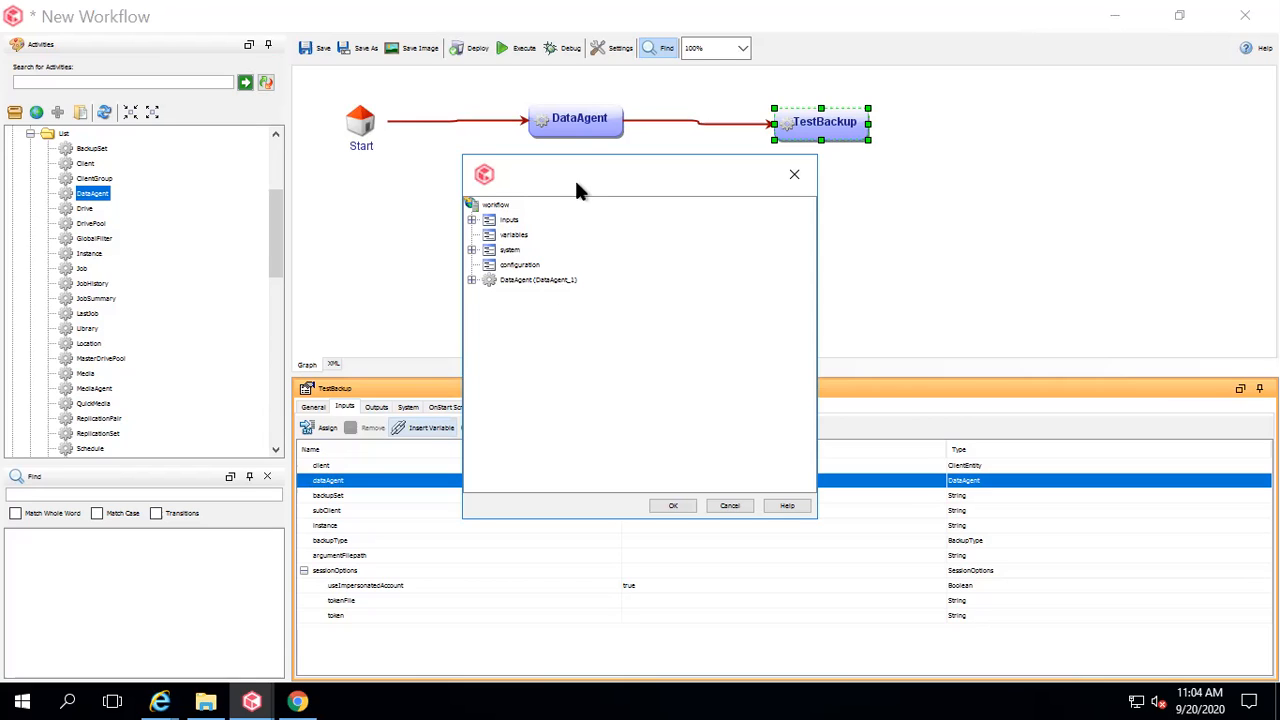
click(471, 280)
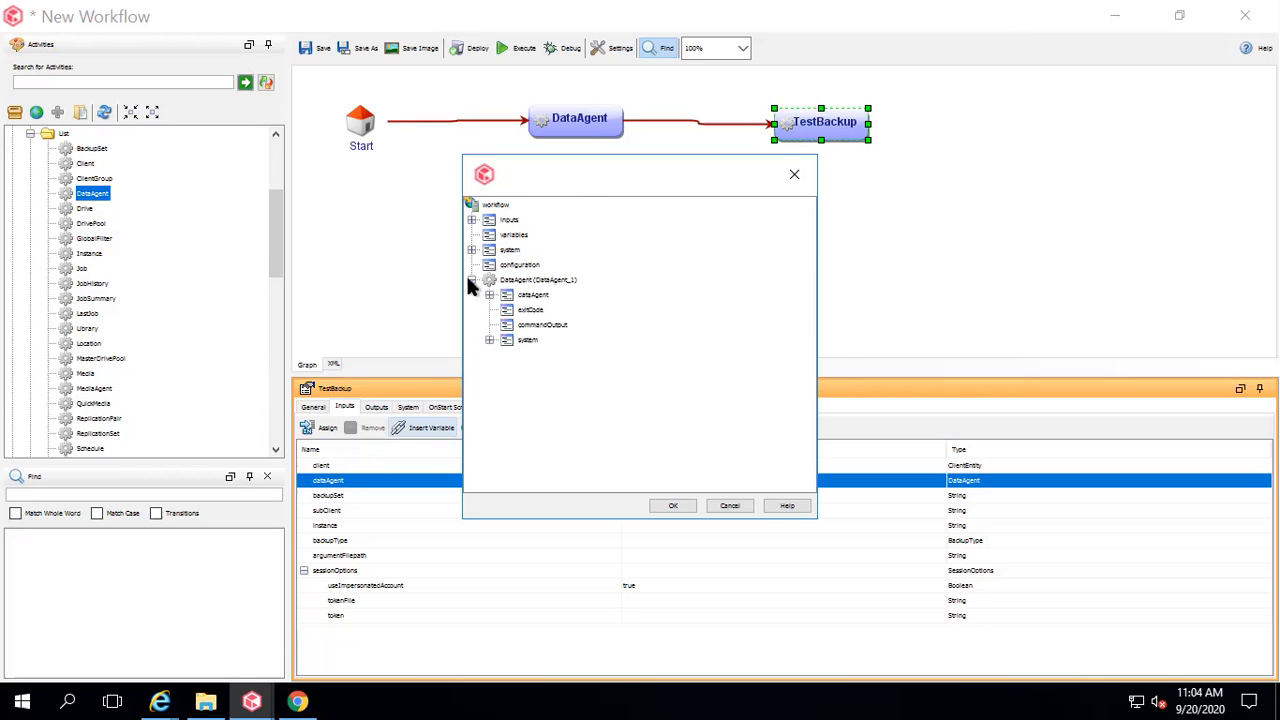
click(524, 298)
click(489, 295)
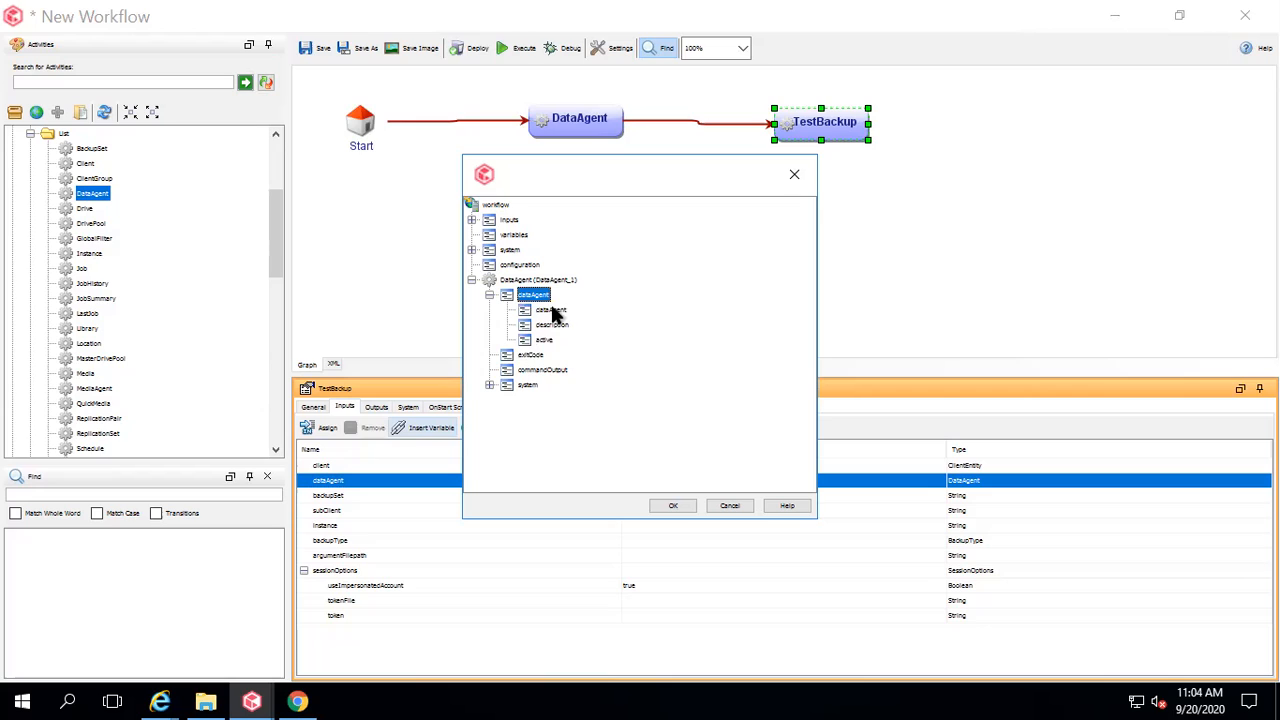
click(551, 311)
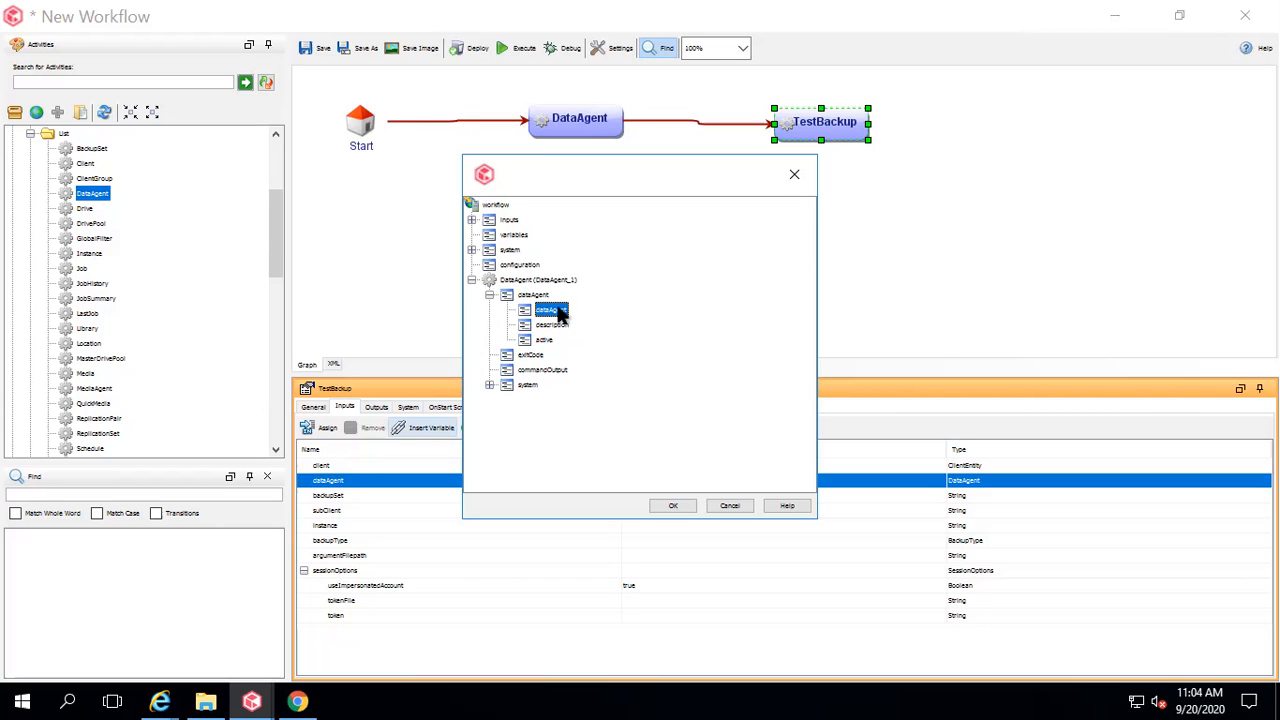
click(673, 507)
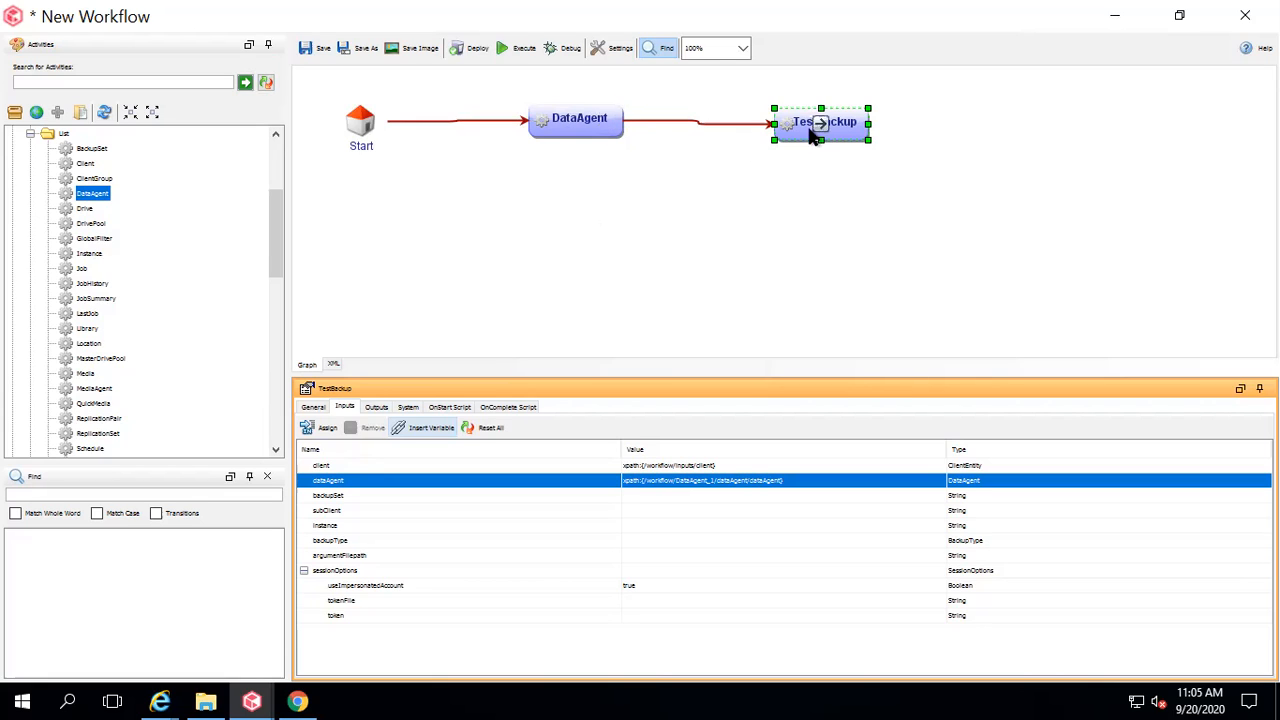
click(850, 124)
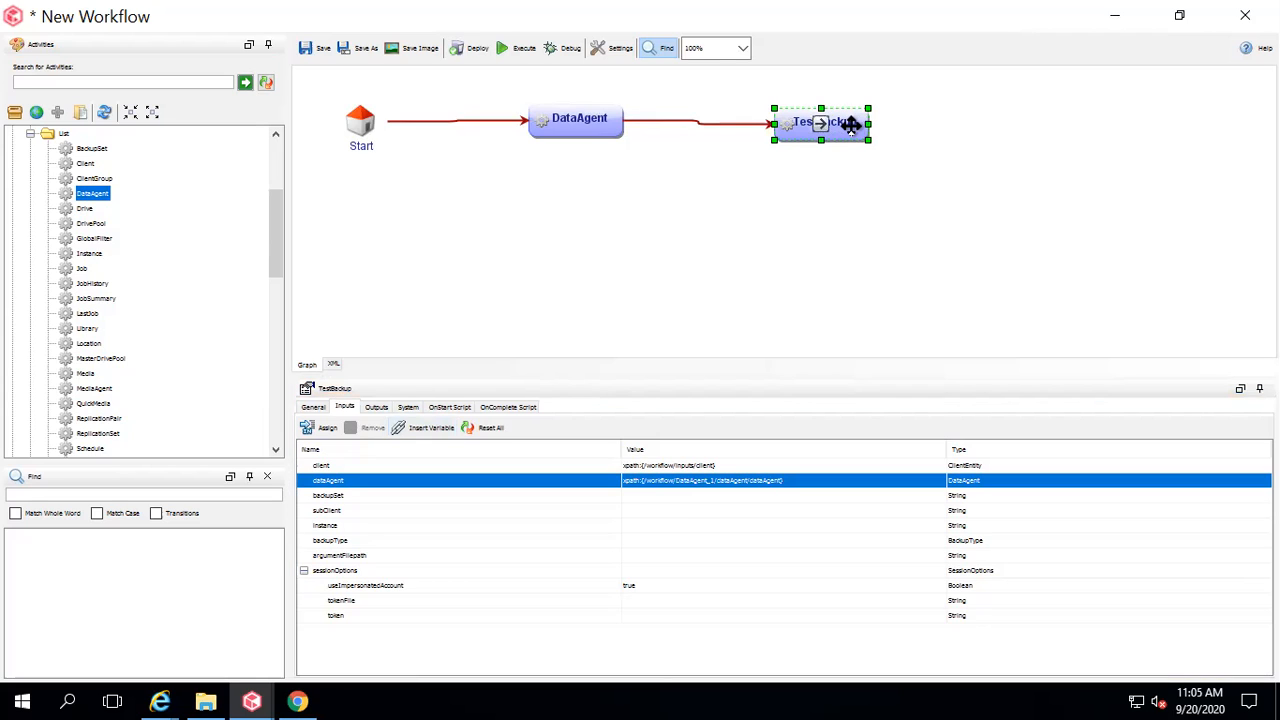
click(331, 499)
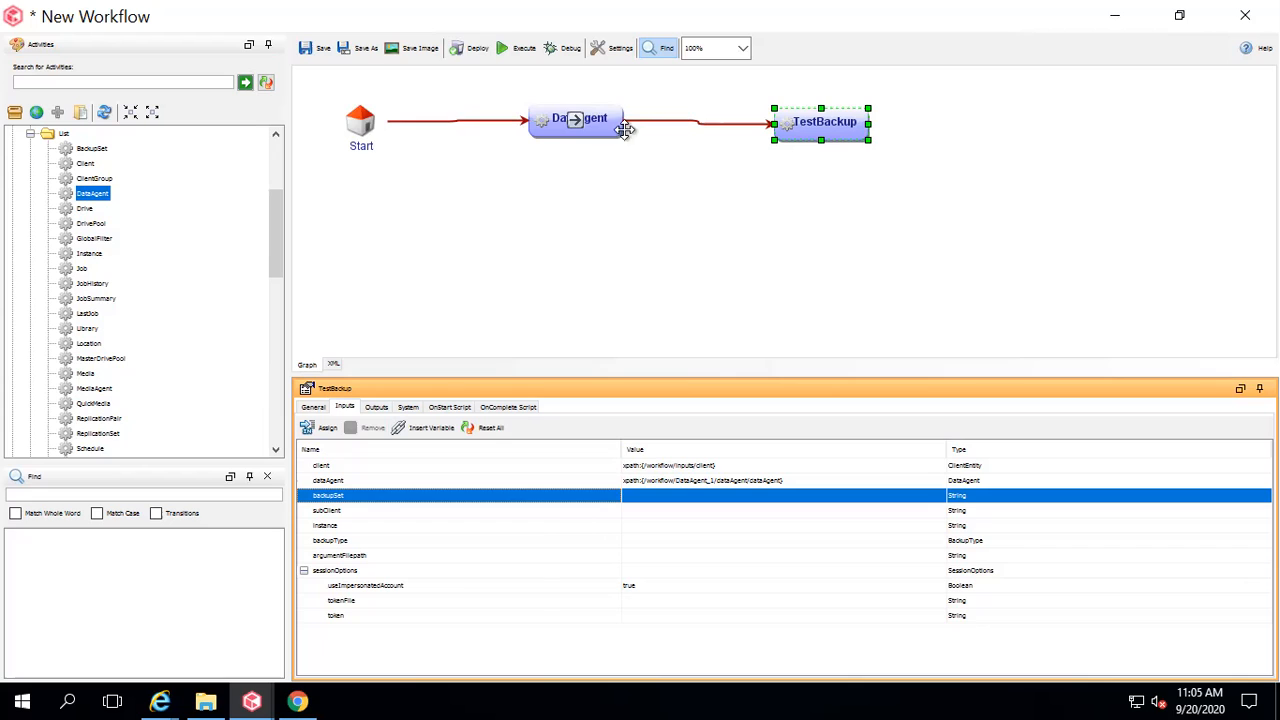
Drag TestBackup further right on the canvas and bring up the open Commvault windows.
drag(847, 124, 1110, 134)
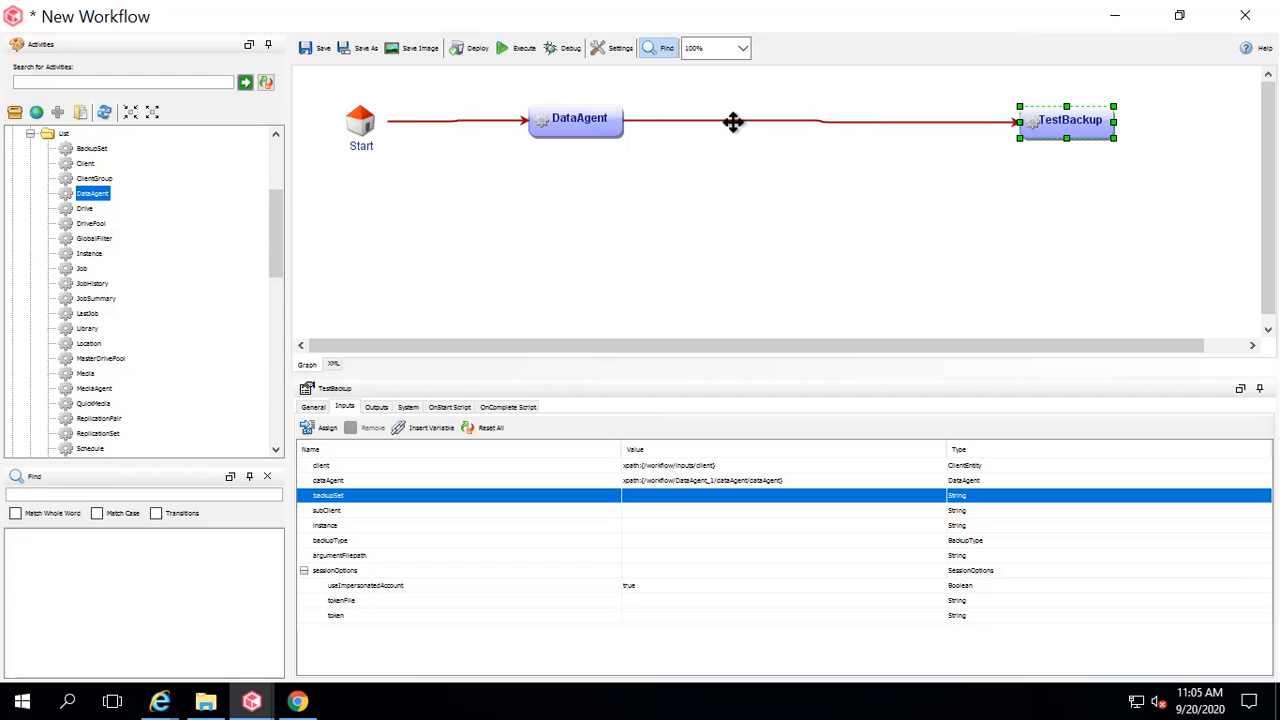
click(251, 701)
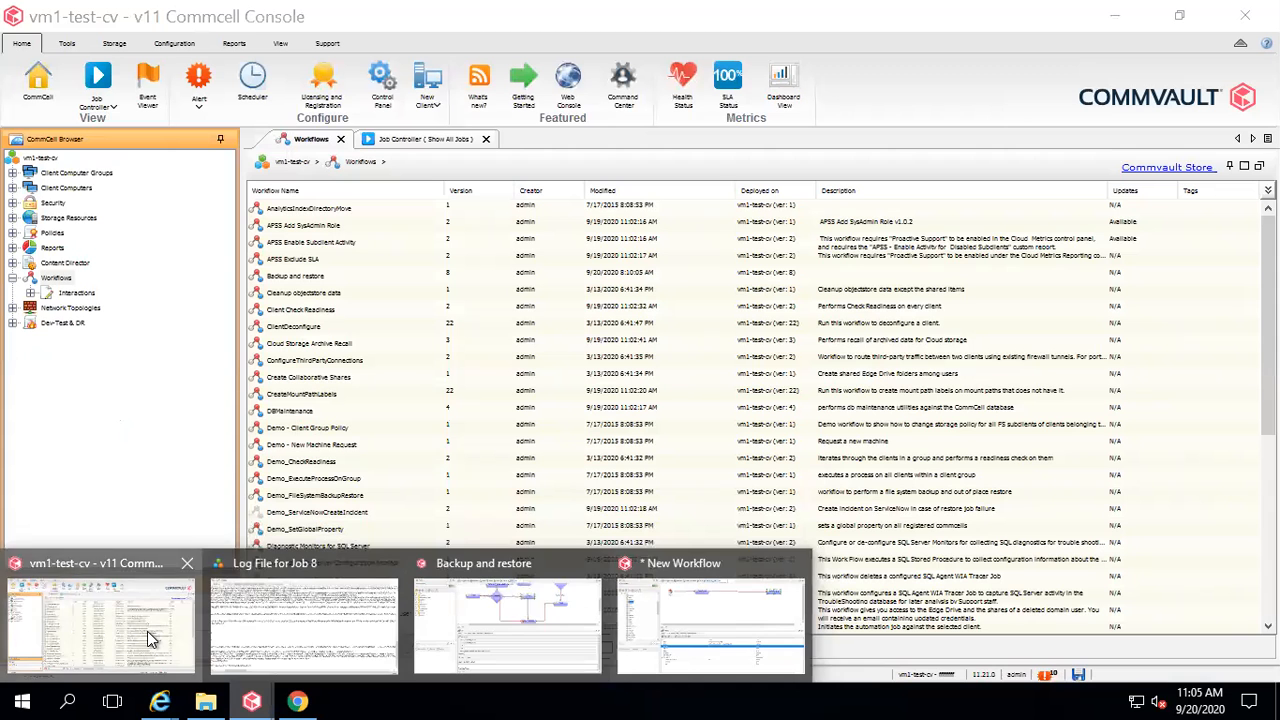
Browse Client Computers > vm1-test-cv > File System > defaultBackupSet, then return to New Workflow.
click(147, 631)
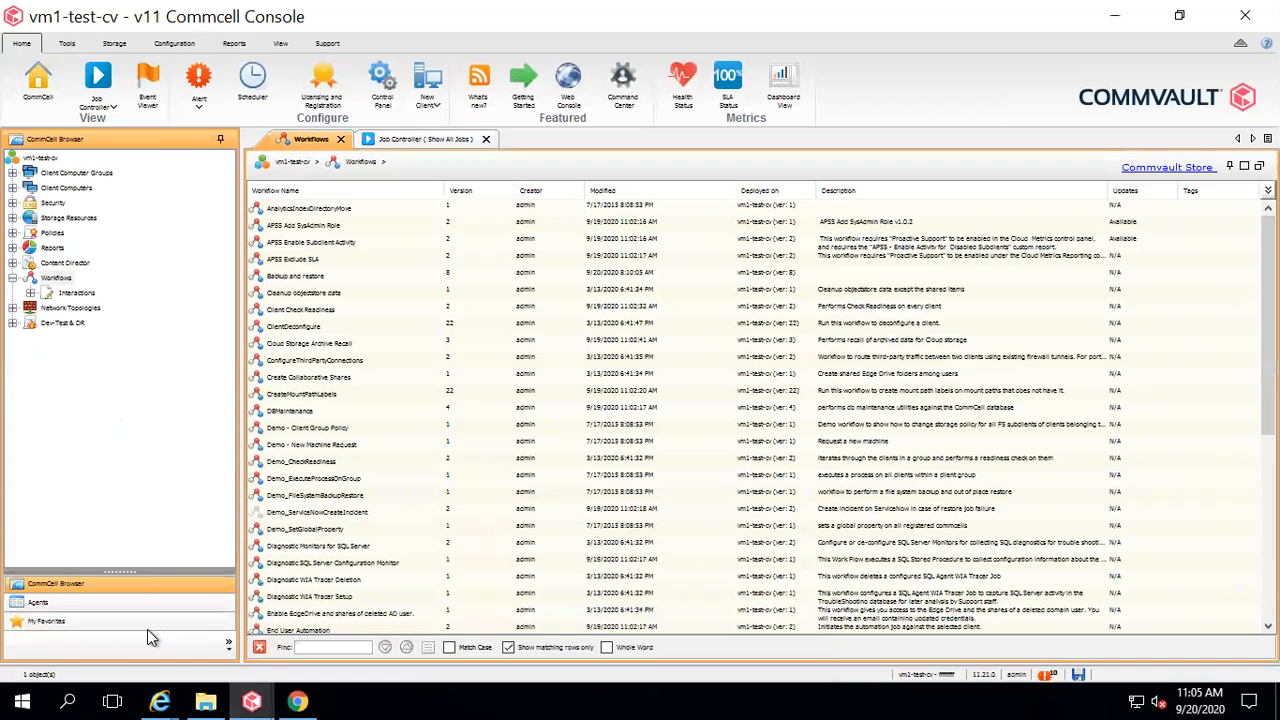
click(12, 188)
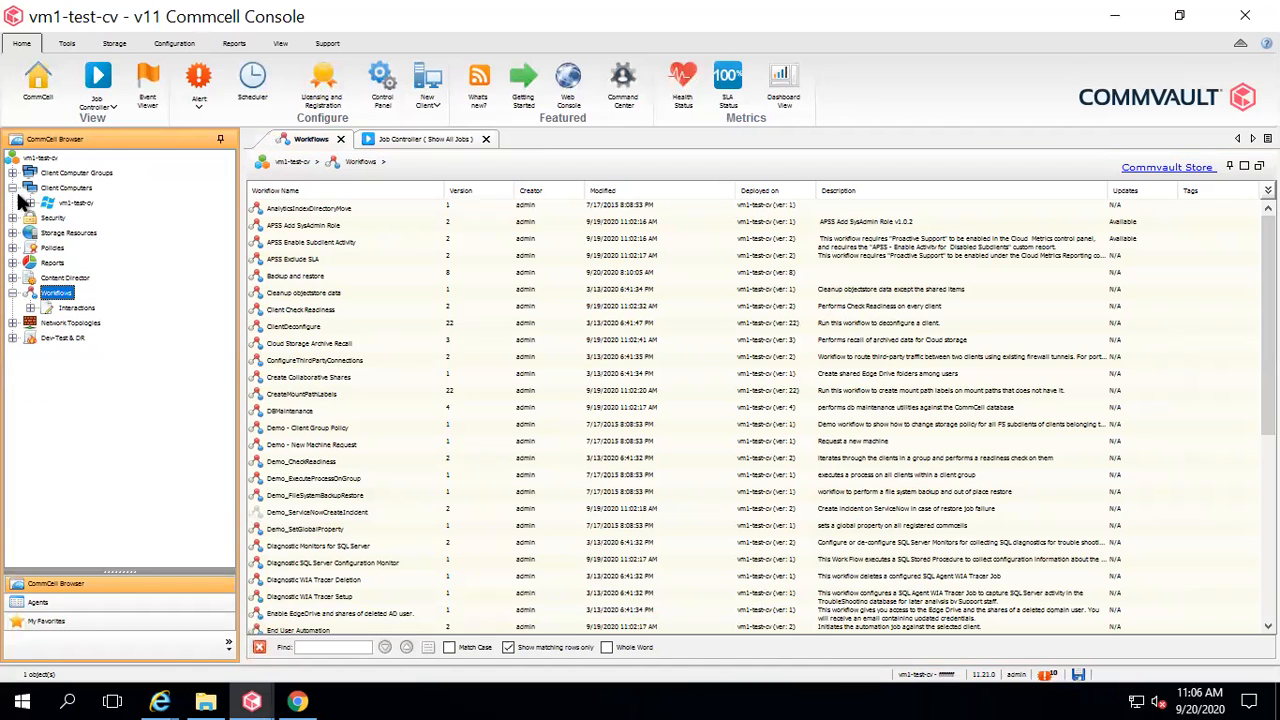
click(30, 203)
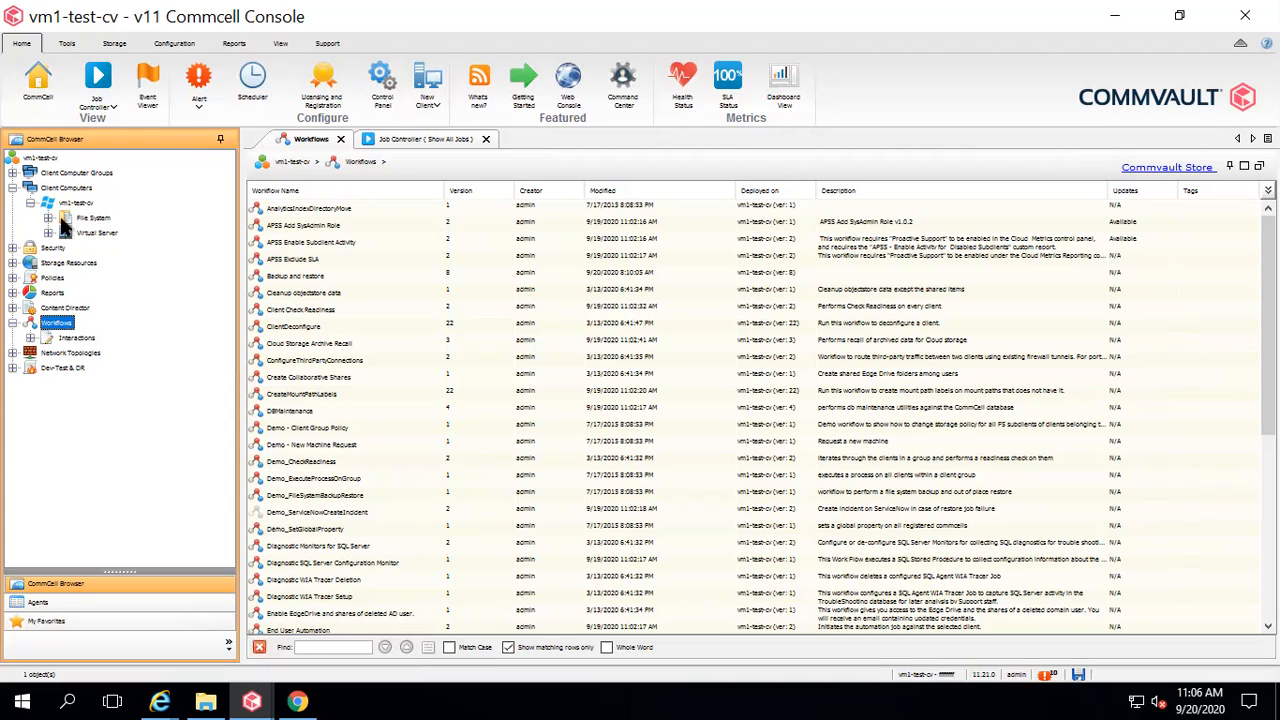
click(47, 218)
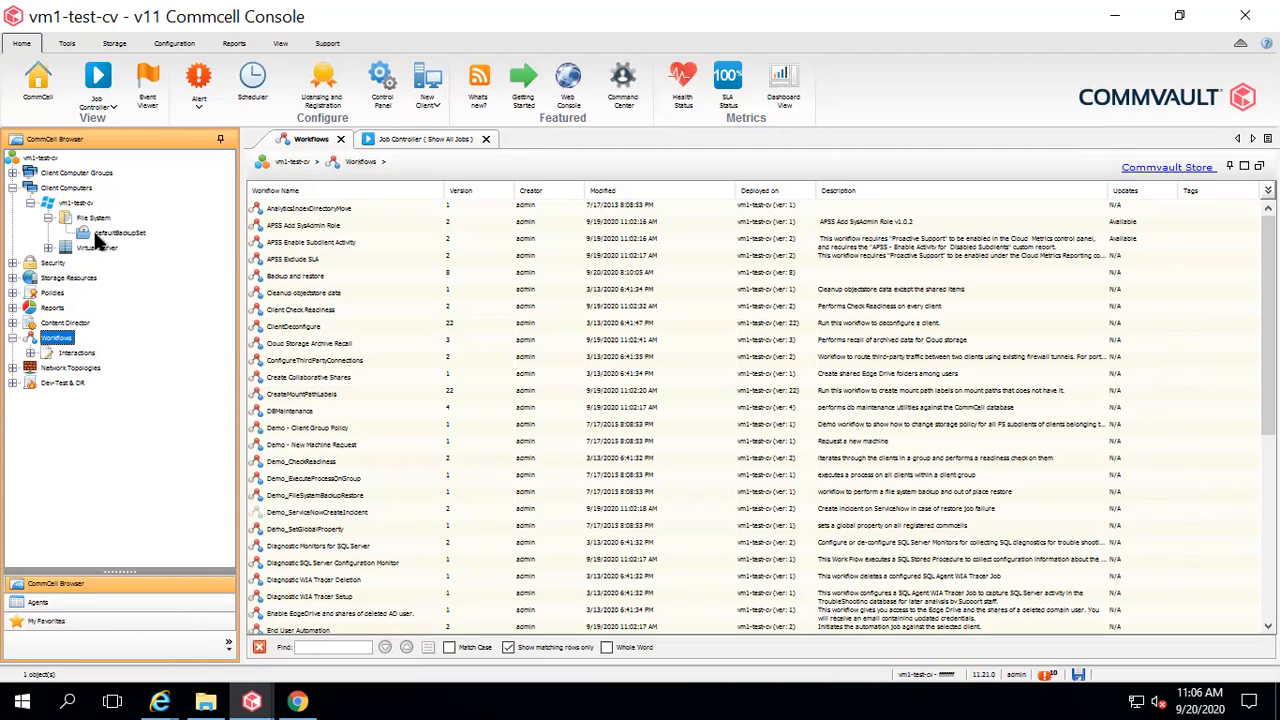
click(118, 233)
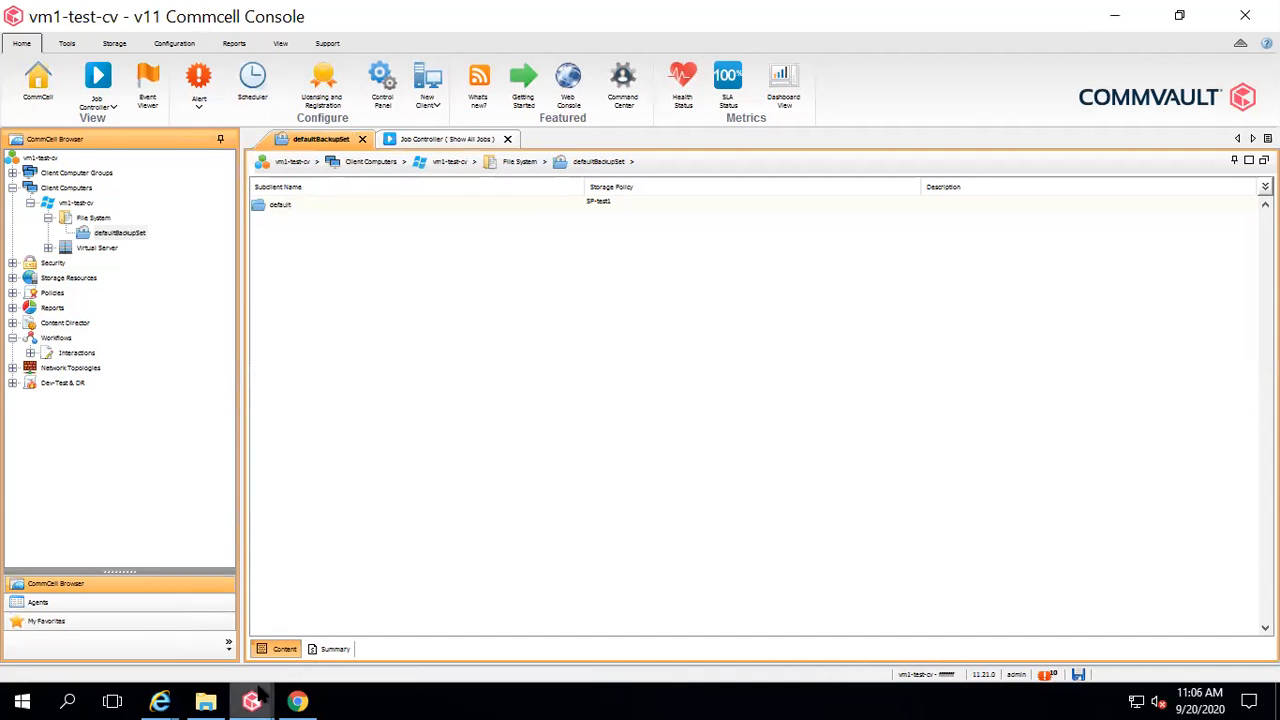
mouse_move(251, 701)
click(753, 619)
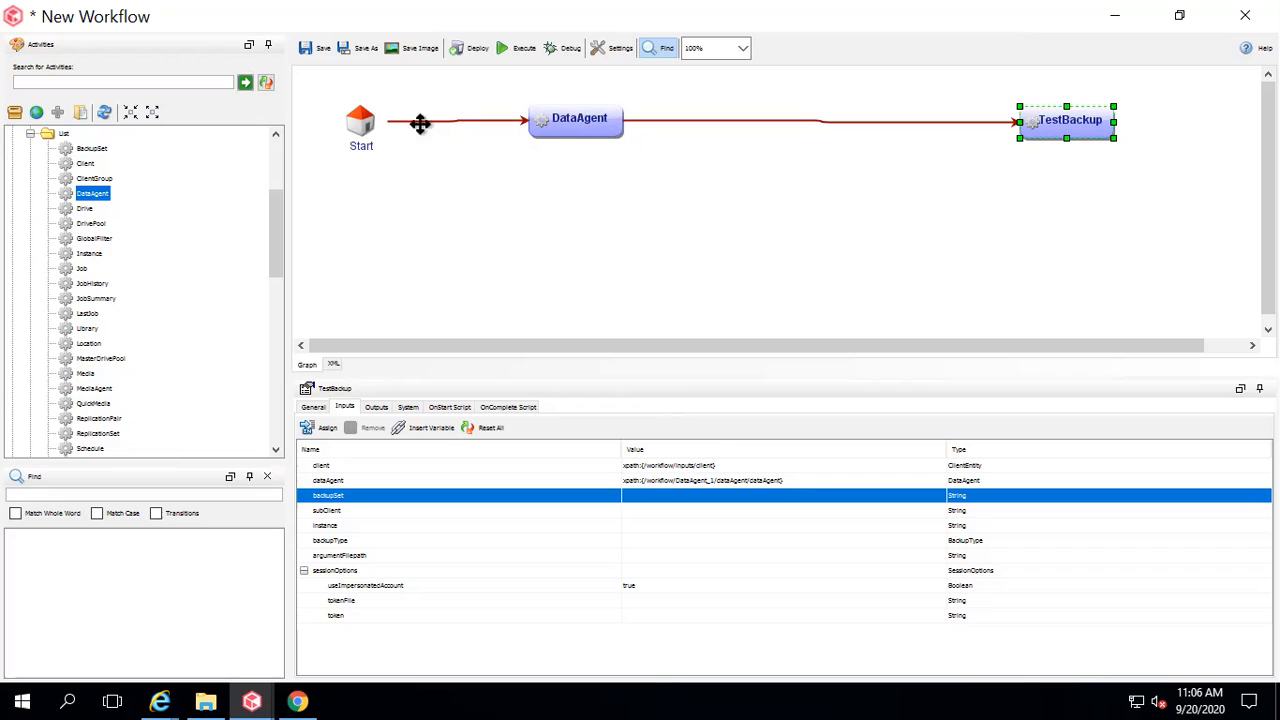
Drop a BackupSet activity onto the DataAgent–TestBackup connector and select it.
mouse_move(594, 120)
drag(93, 149, 737, 129)
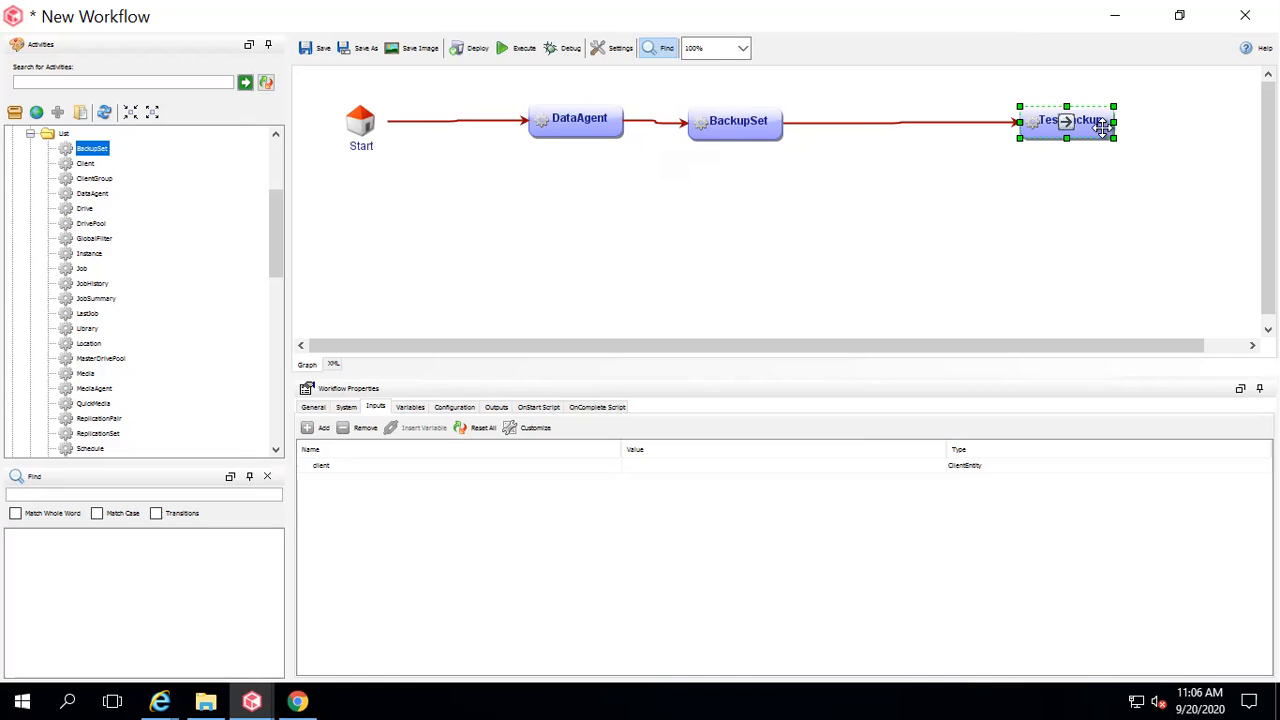
click(767, 121)
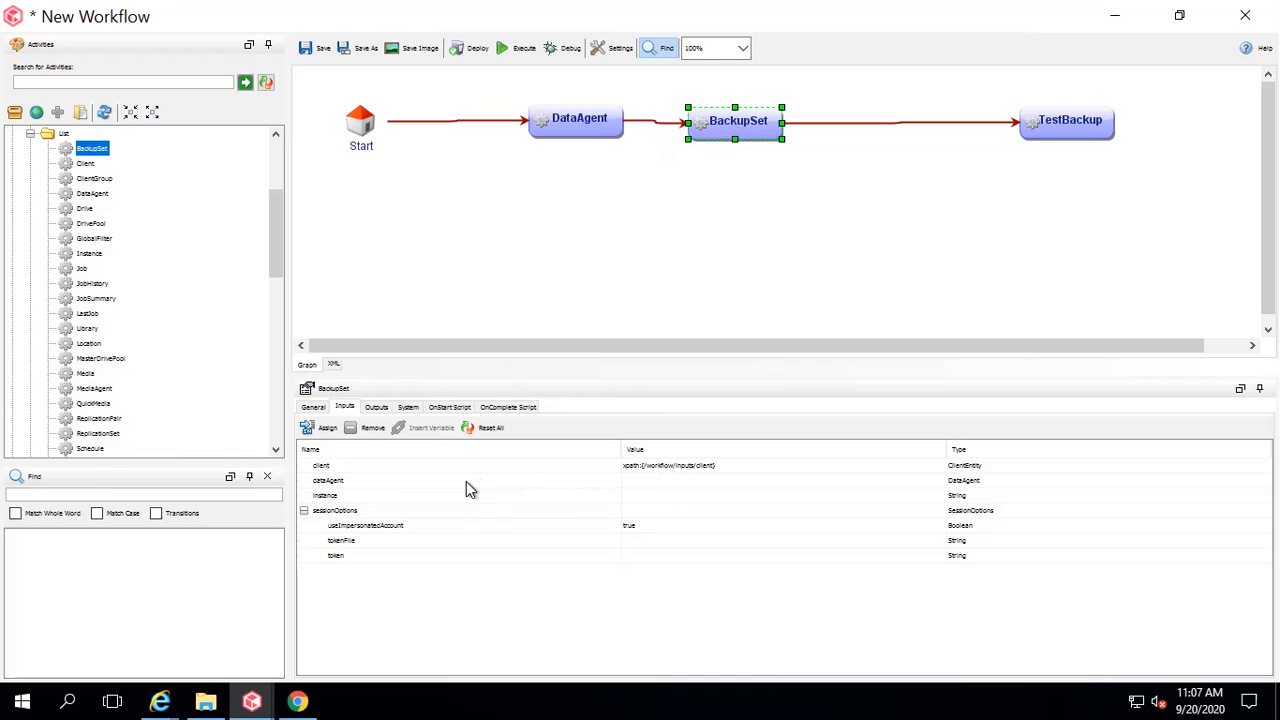
Bind BackupSet's dataAgent input to xpath:{/workflow/DataAgent_1/dataAgent/dataAgent}.
click(590, 482)
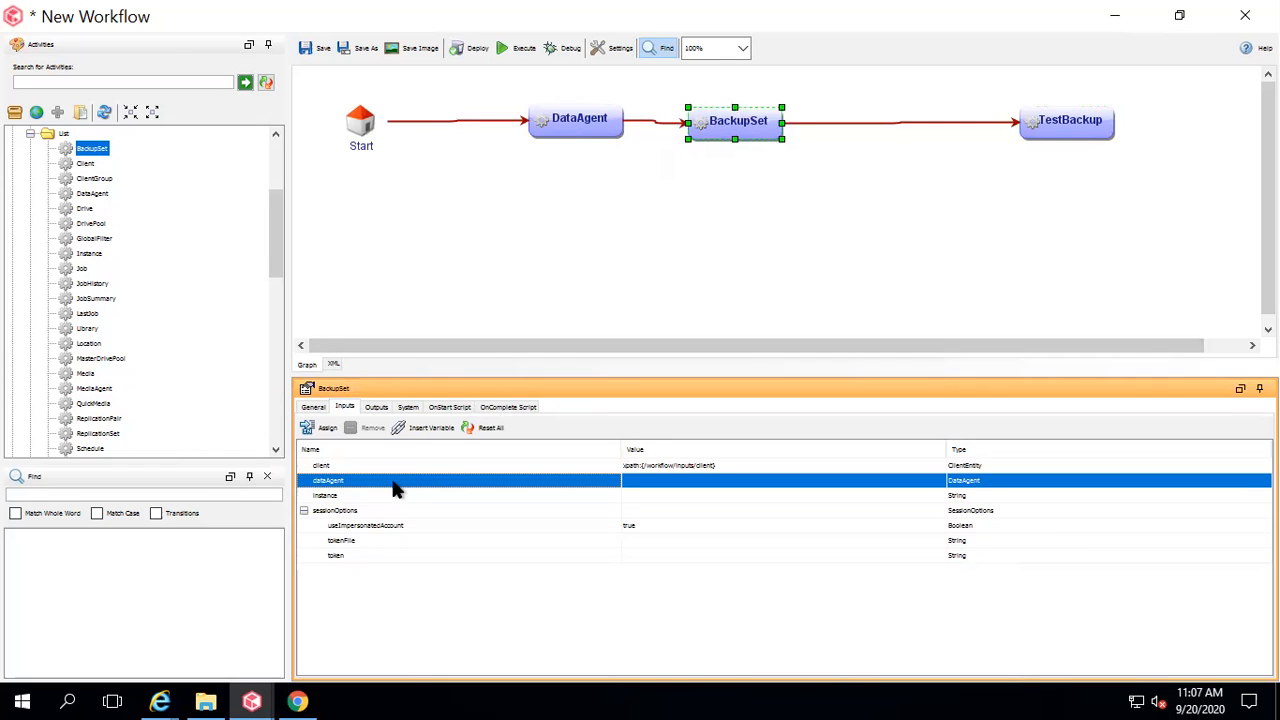
click(421, 430)
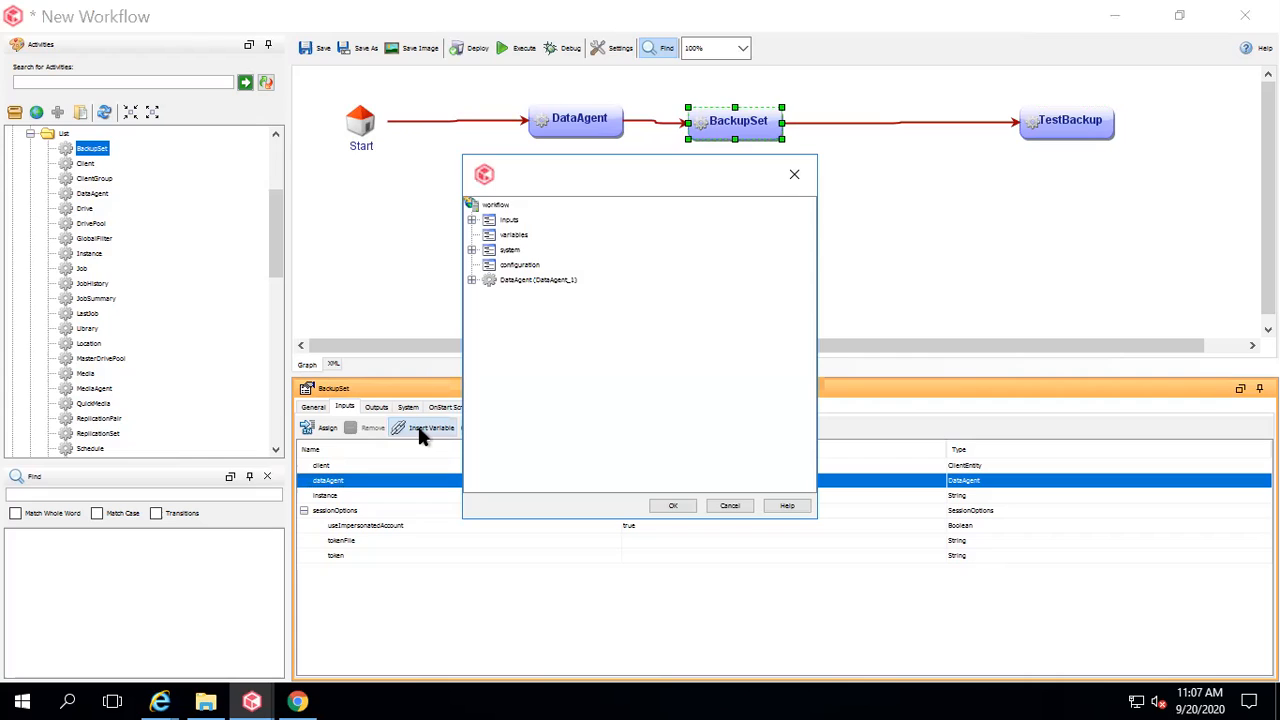
click(471, 280)
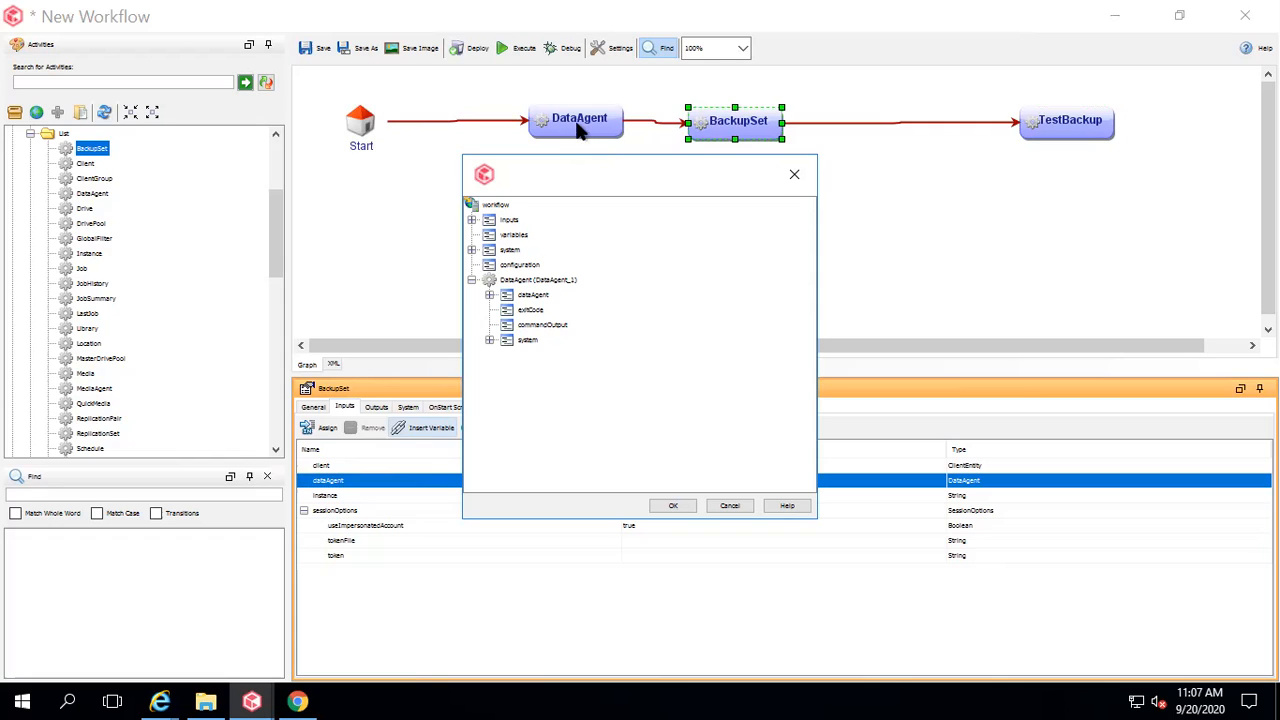
click(489, 295)
click(550, 311)
click(676, 506)
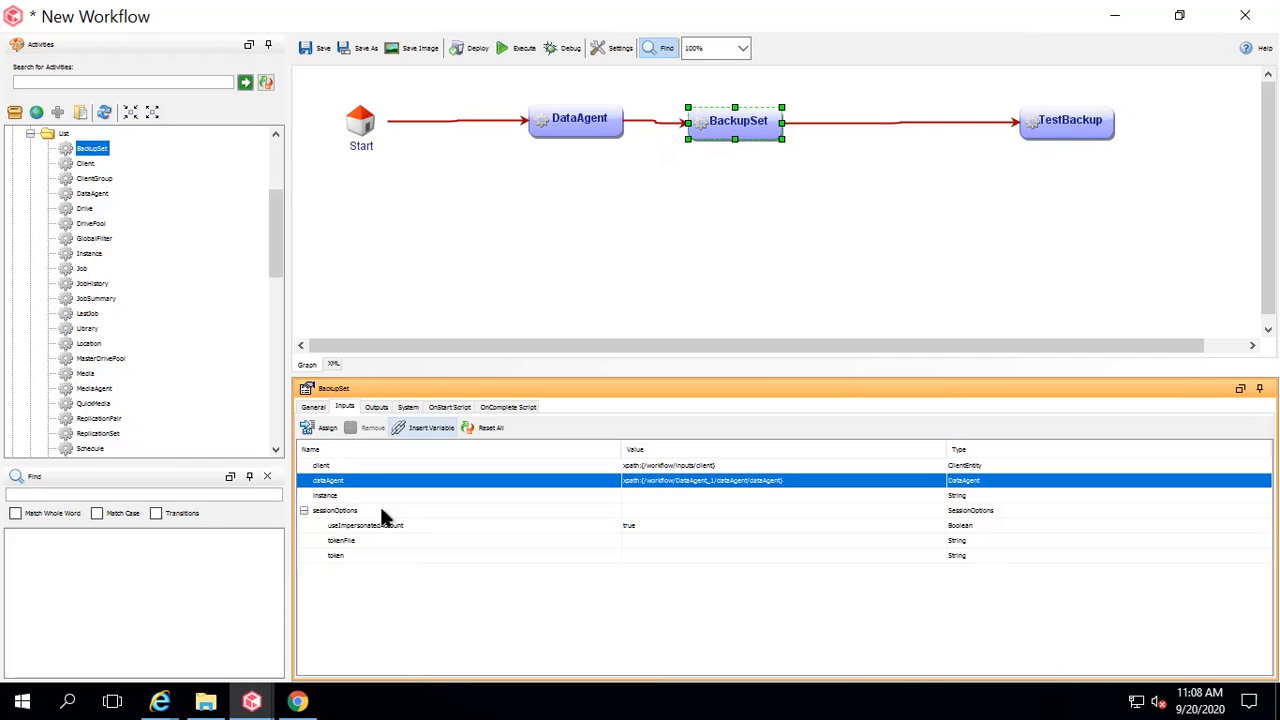
Review BackupSet's outputs, then select the backupSet row in TestBackup's inputs.
click(760, 120)
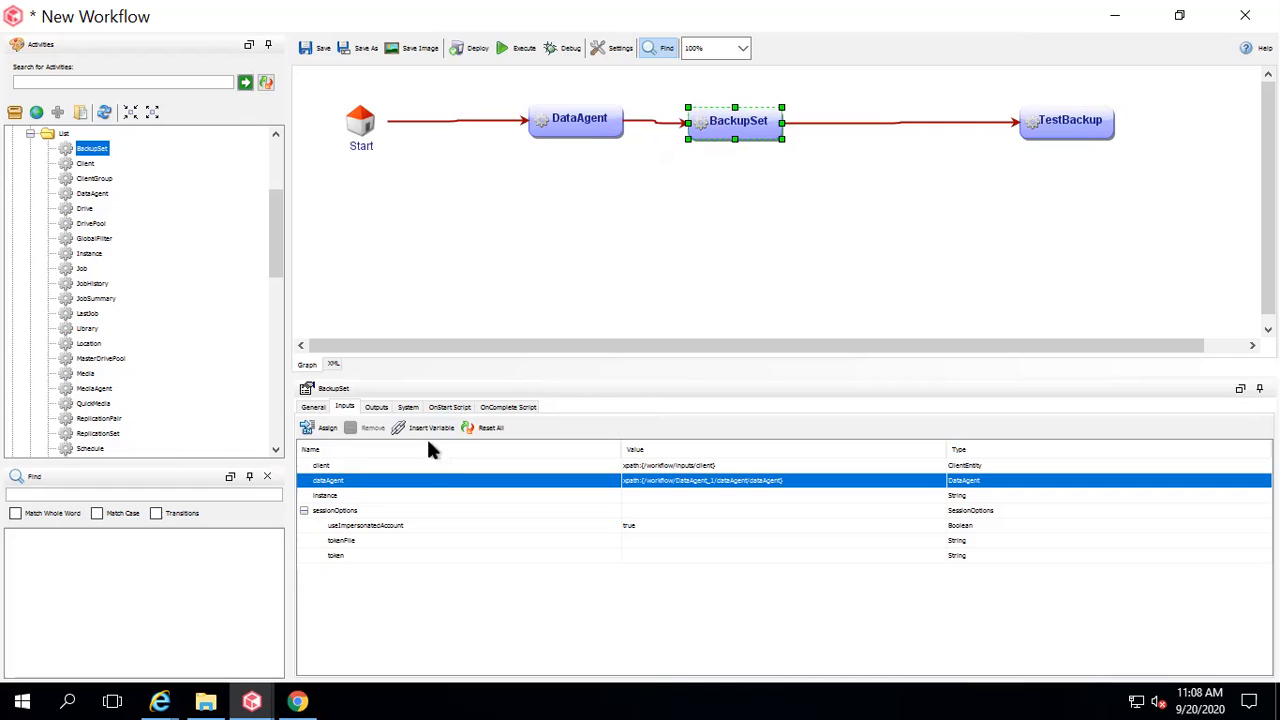
click(376, 407)
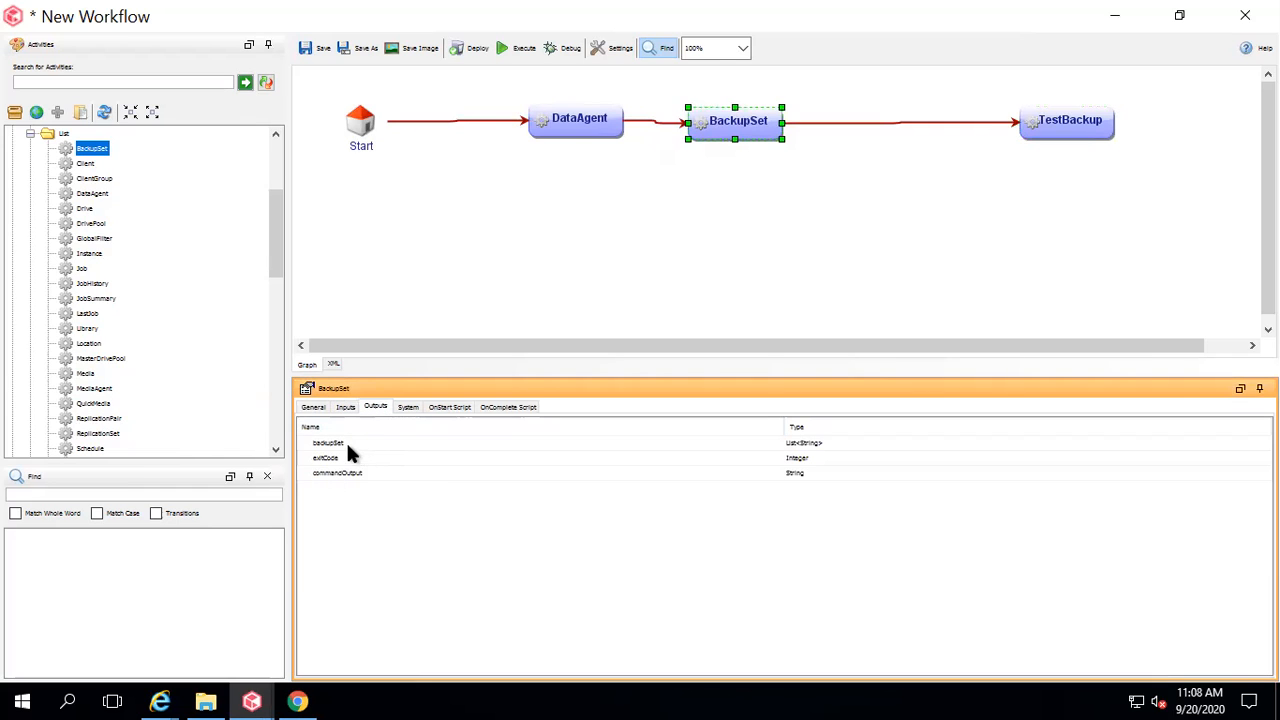
click(1097, 121)
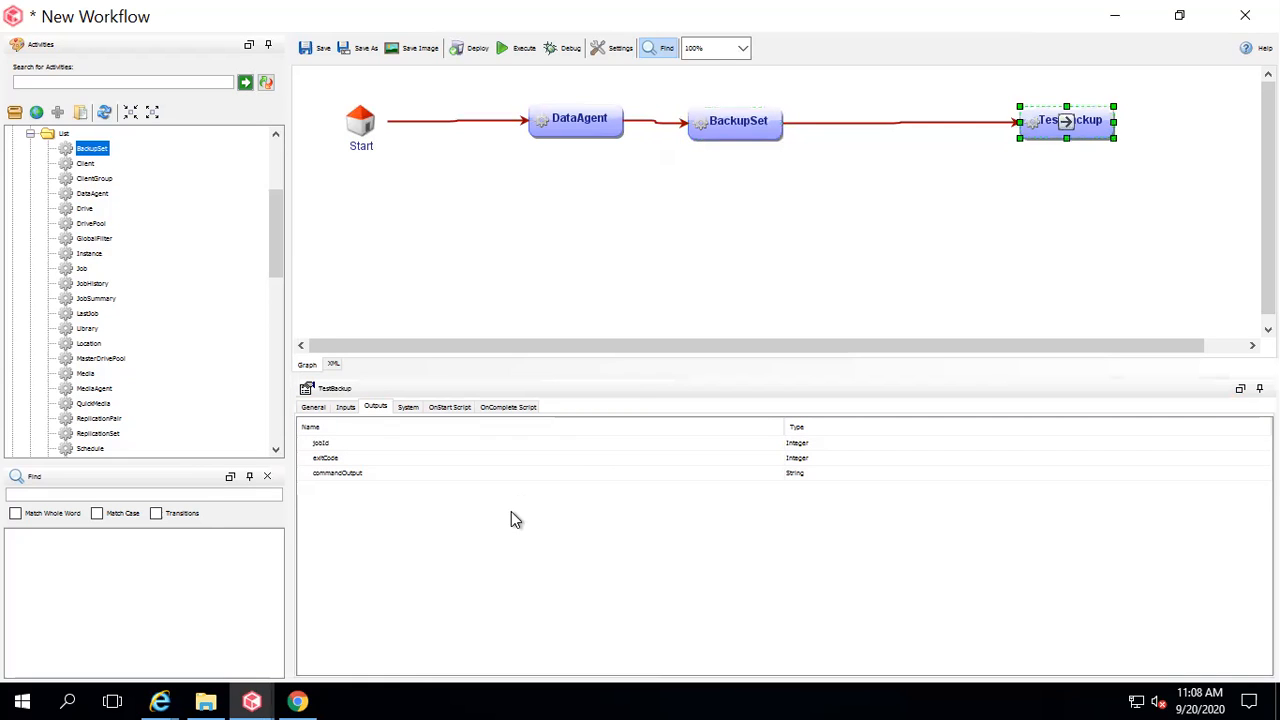
click(345, 406)
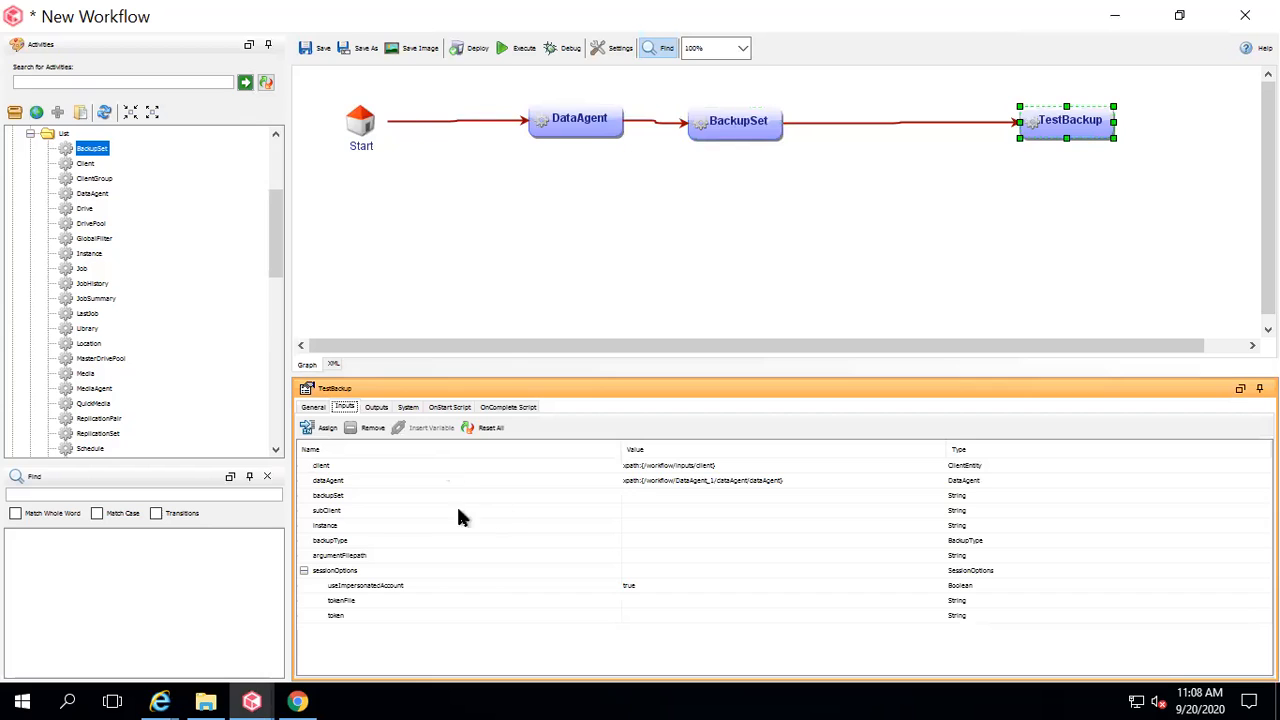
click(371, 497)
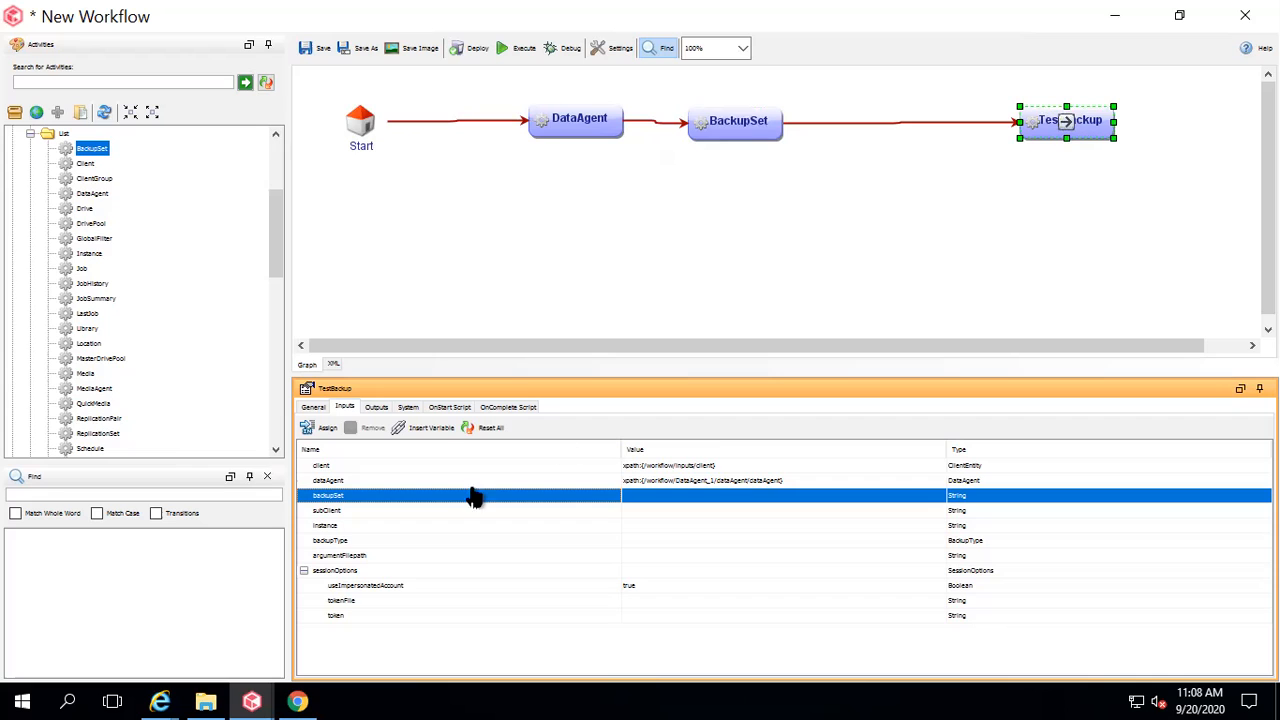
Bind TestBackup's backupSet input to xpath:{/workflow/BackupSet_1/backupSet}.
click(418, 427)
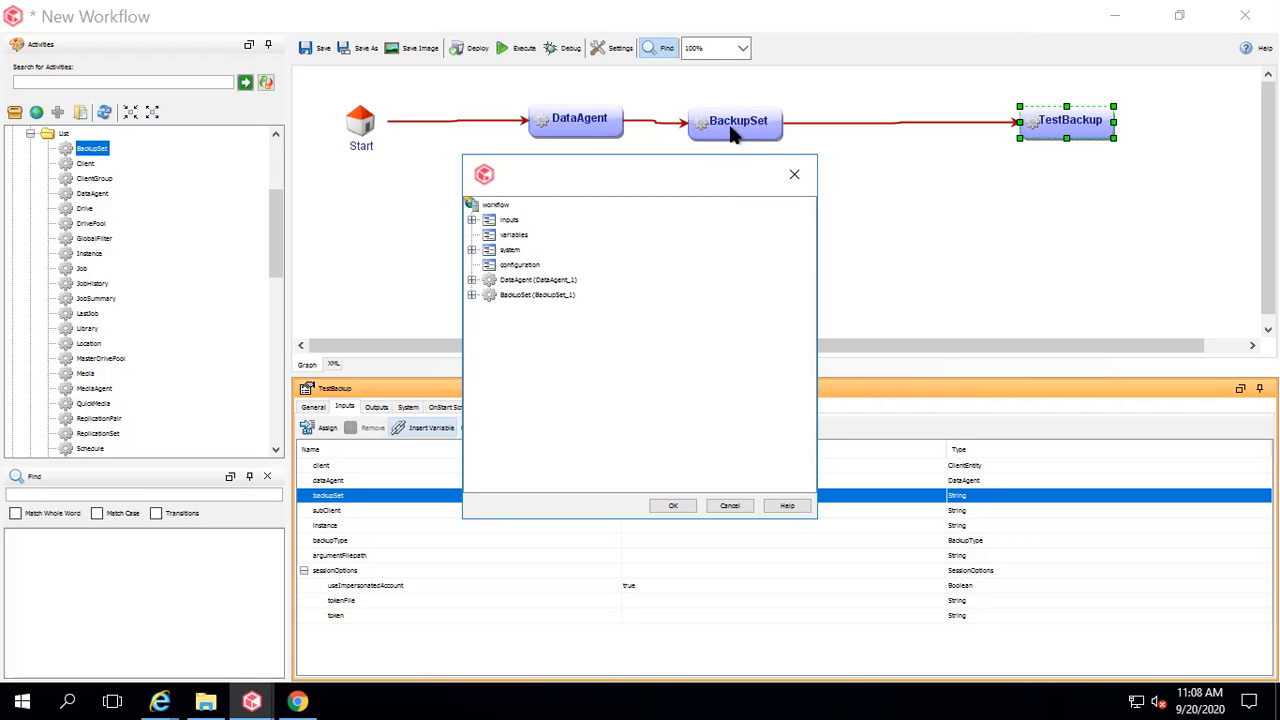
click(471, 295)
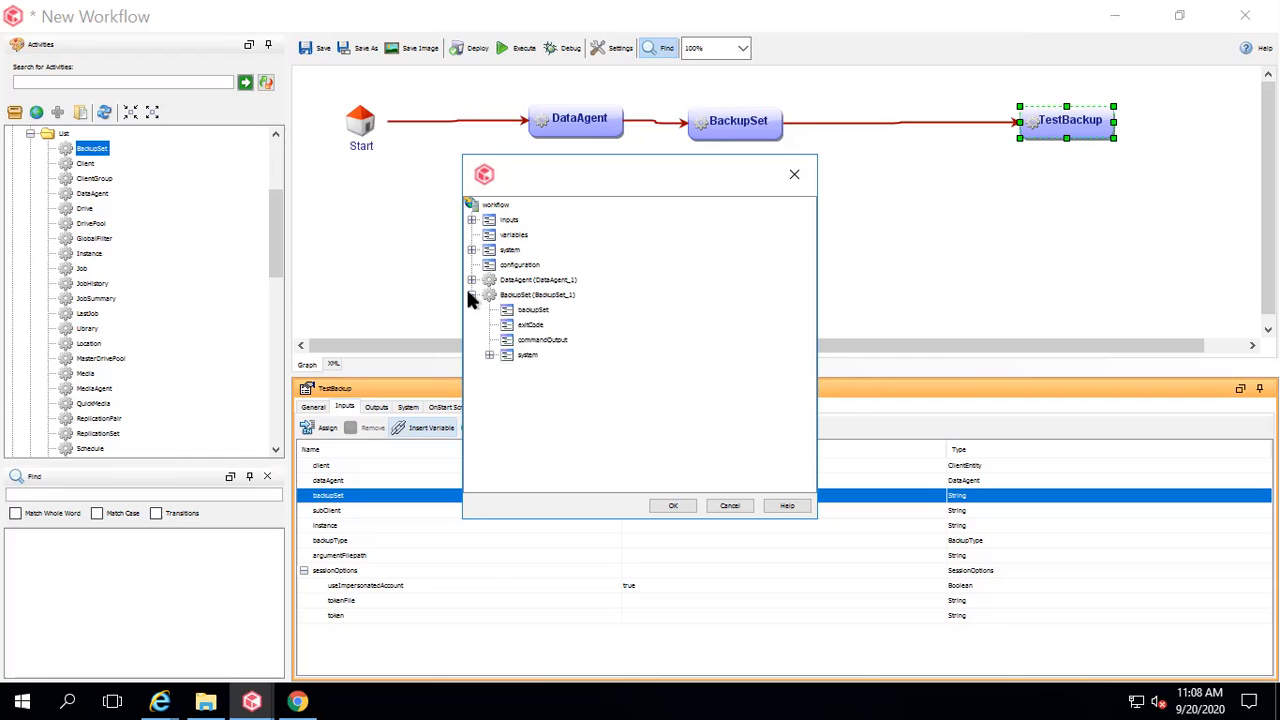
click(530, 311)
click(673, 505)
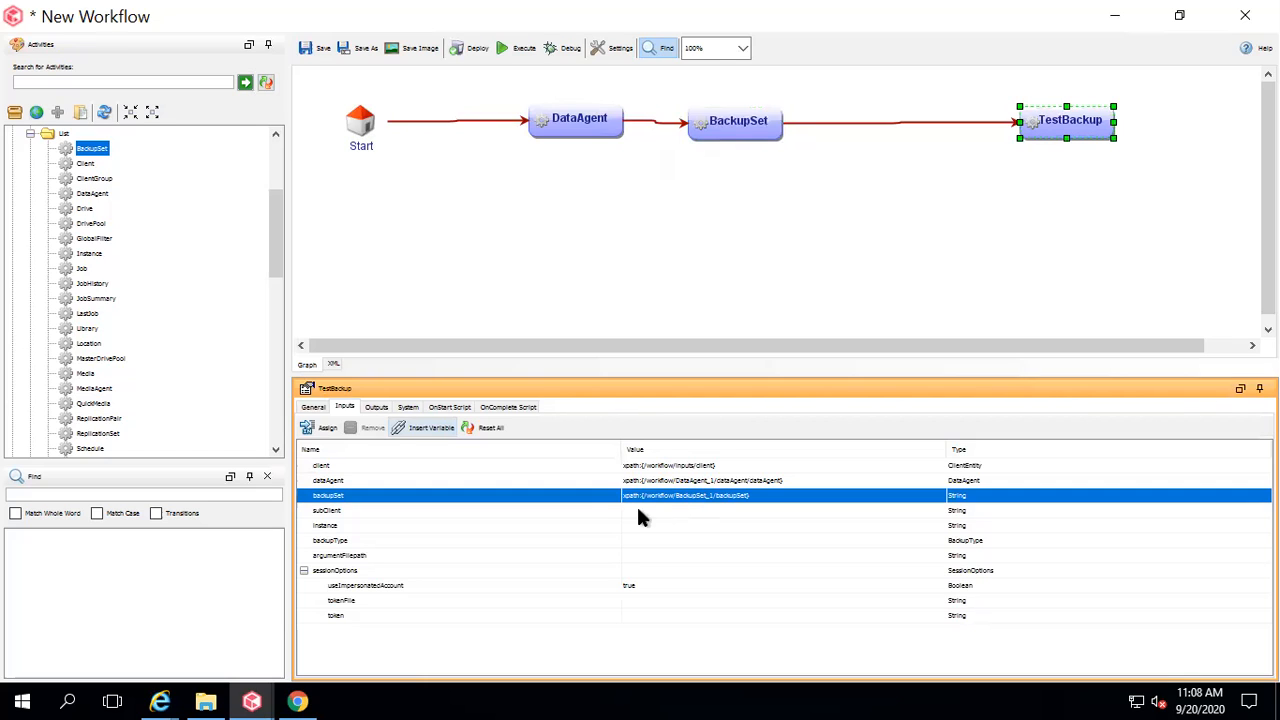
click(593, 512)
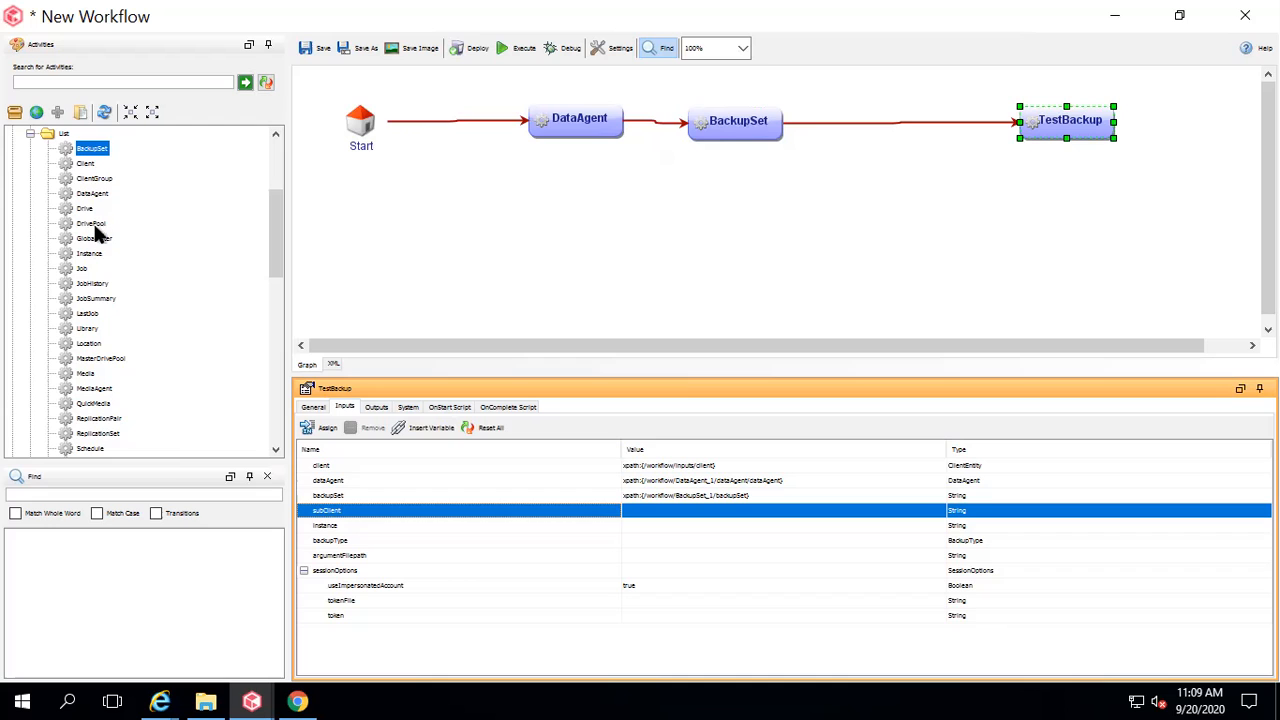
Drop a SubClient activity onto the BackupSet–TestBackup connector and select it.
drag(270, 268, 257, 320)
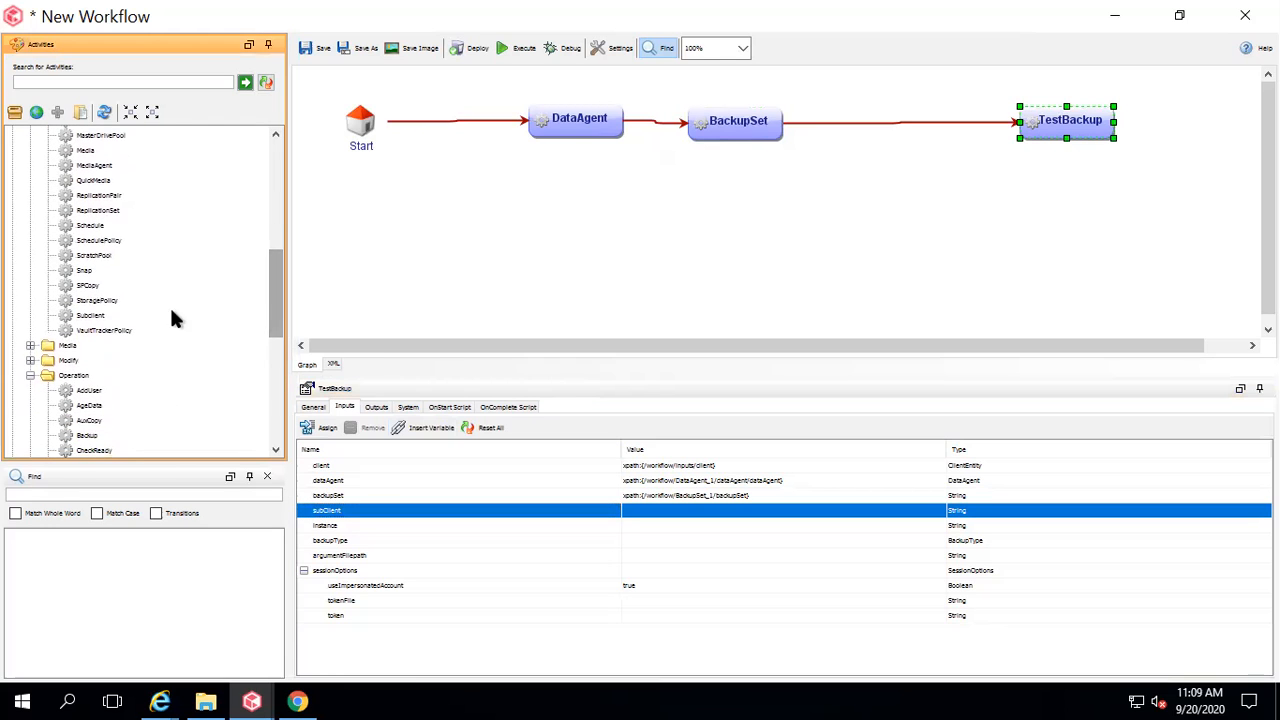
click(90, 316)
drag(90, 316, 895, 130)
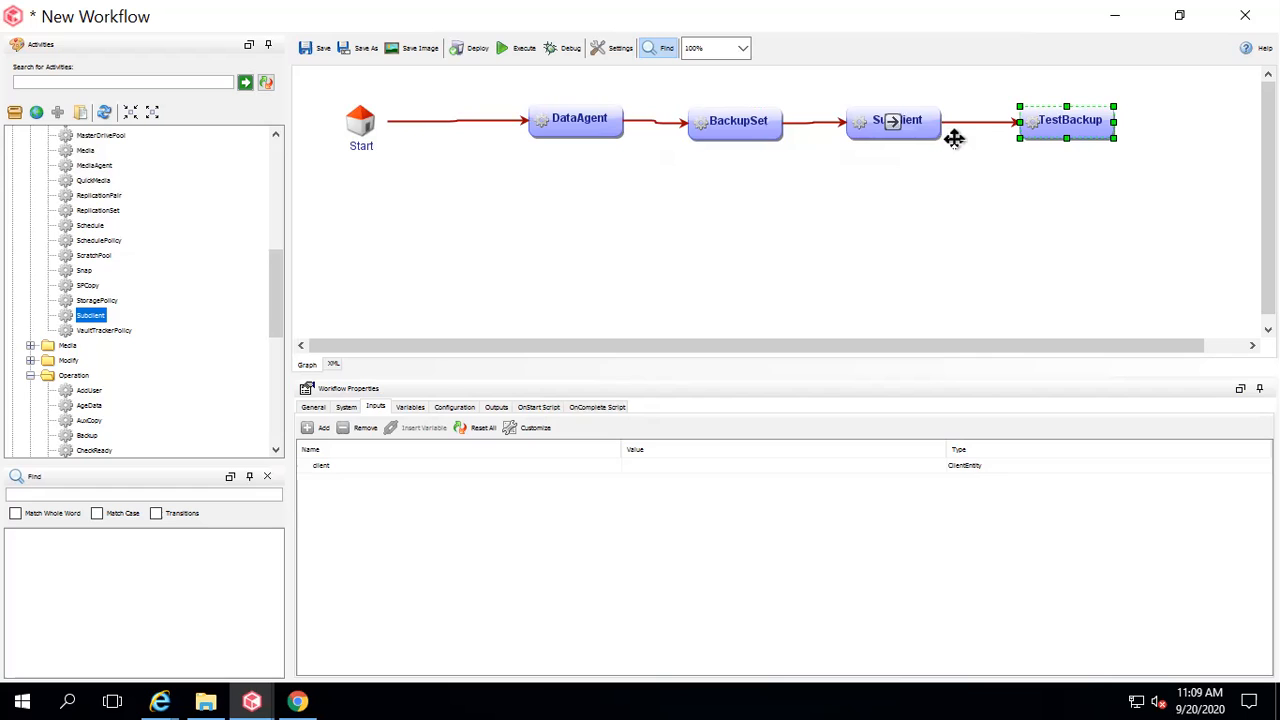
click(888, 124)
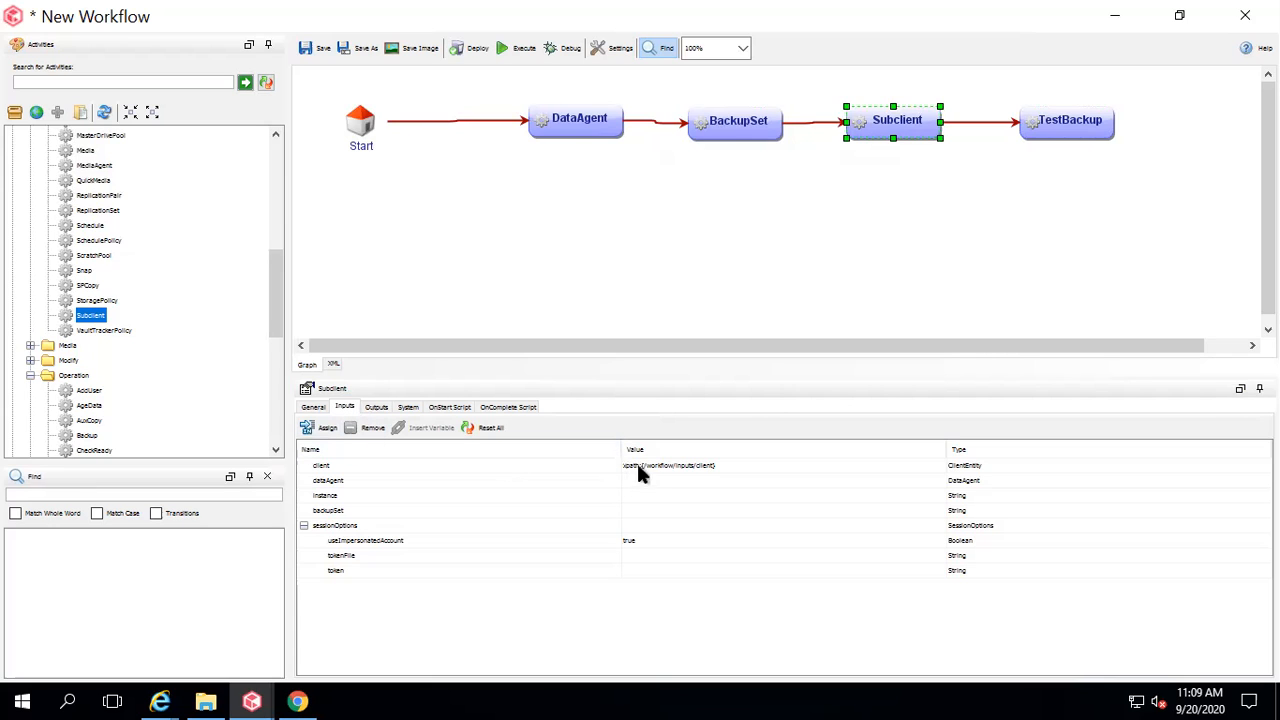
Bind Subclient's dataAgent input to xpath:{/workflow/DataAgent_1/dataAgent/dataAgent}.
double_click(550, 481)
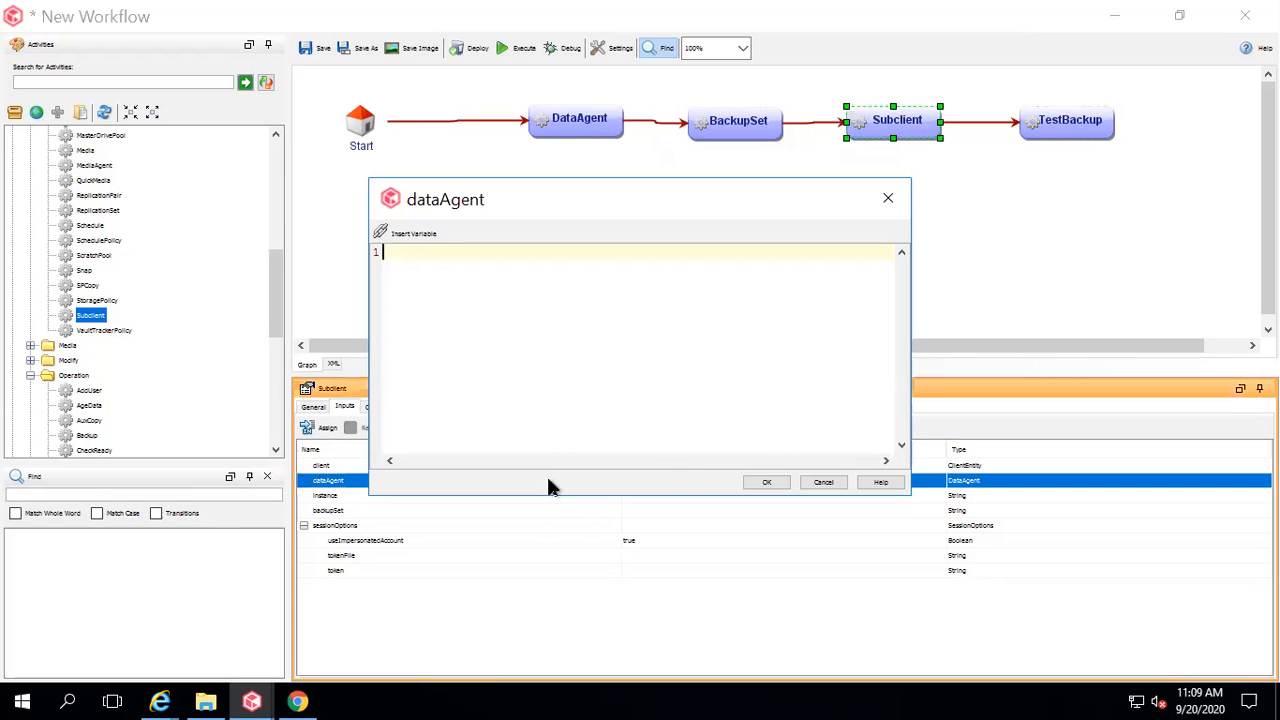
click(824, 482)
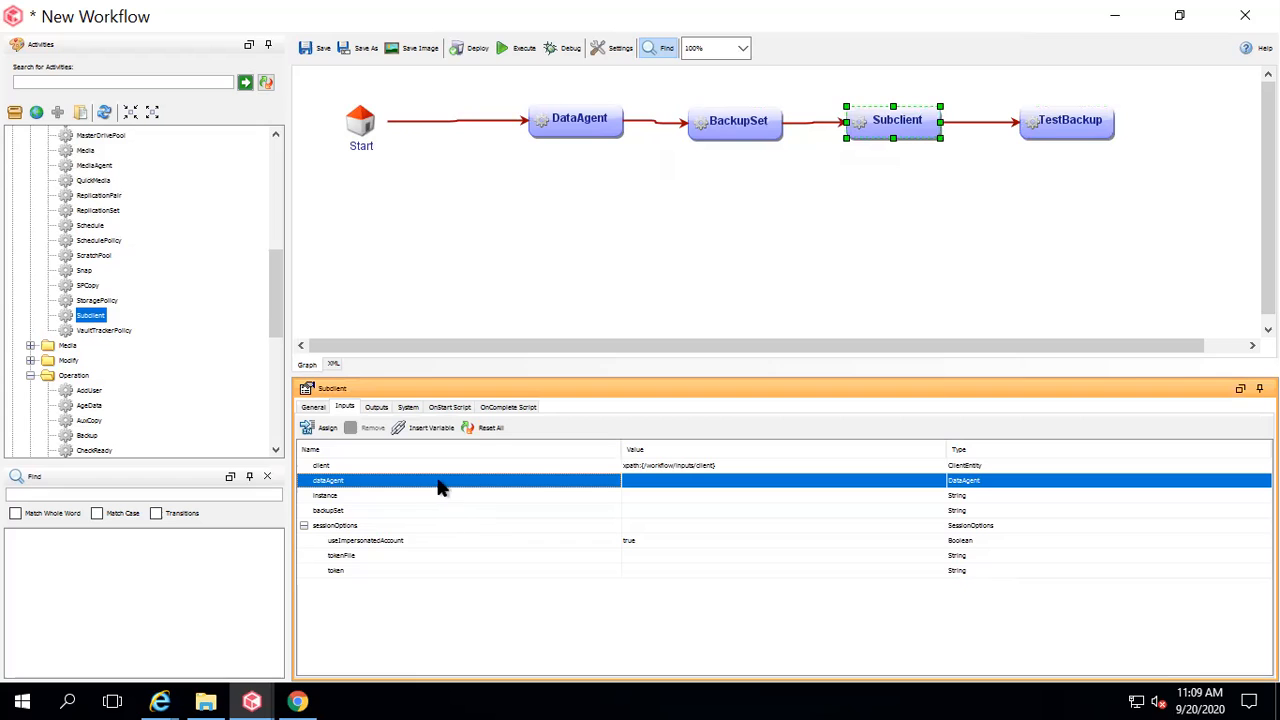
click(422, 429)
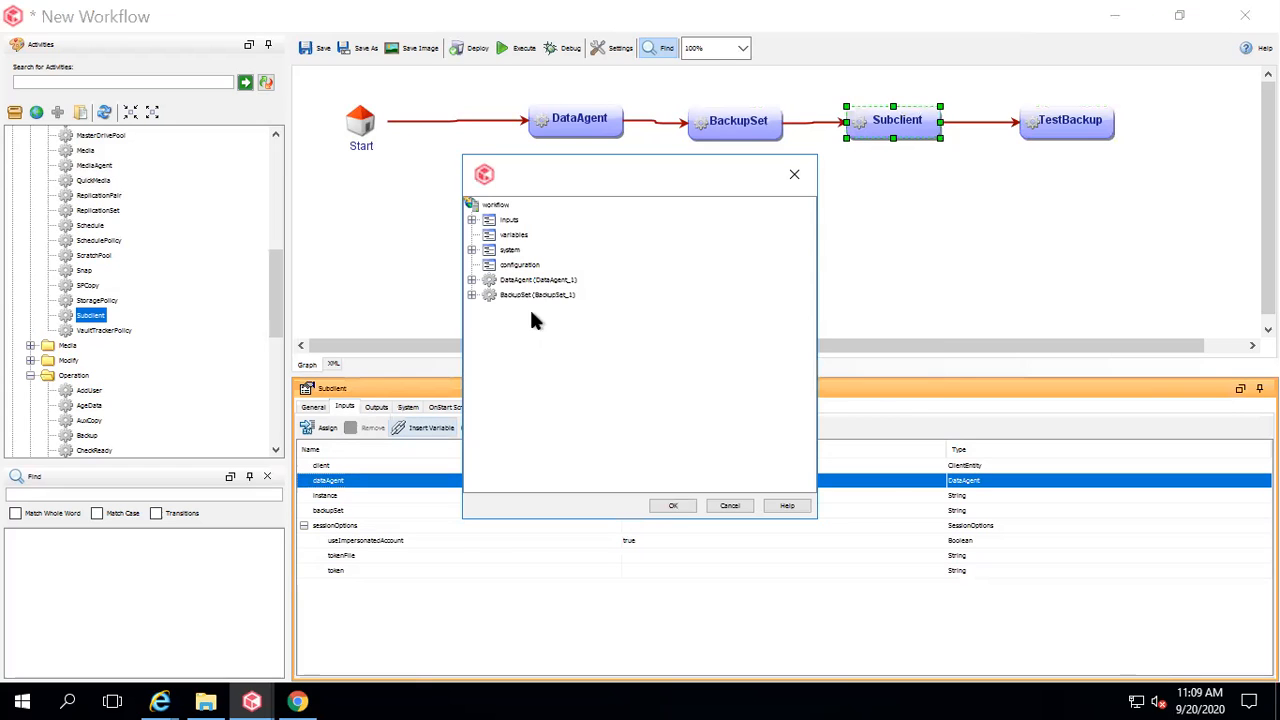
click(472, 280)
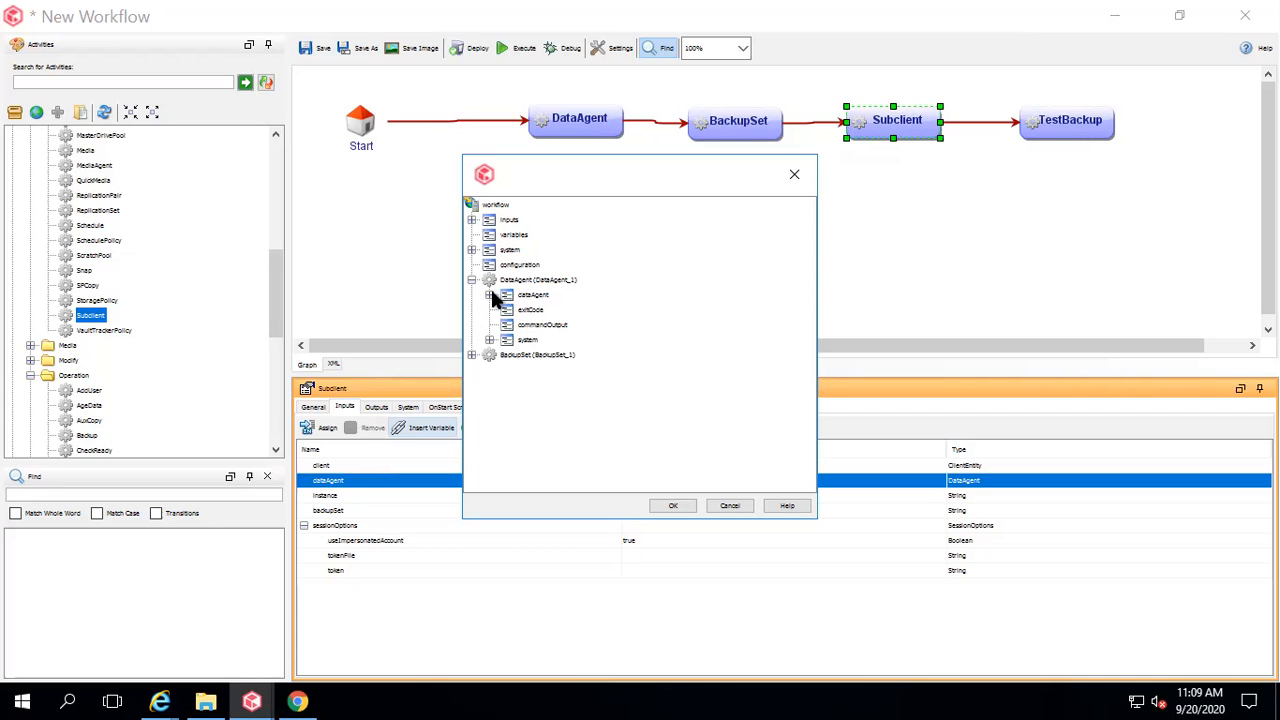
click(490, 295)
click(548, 311)
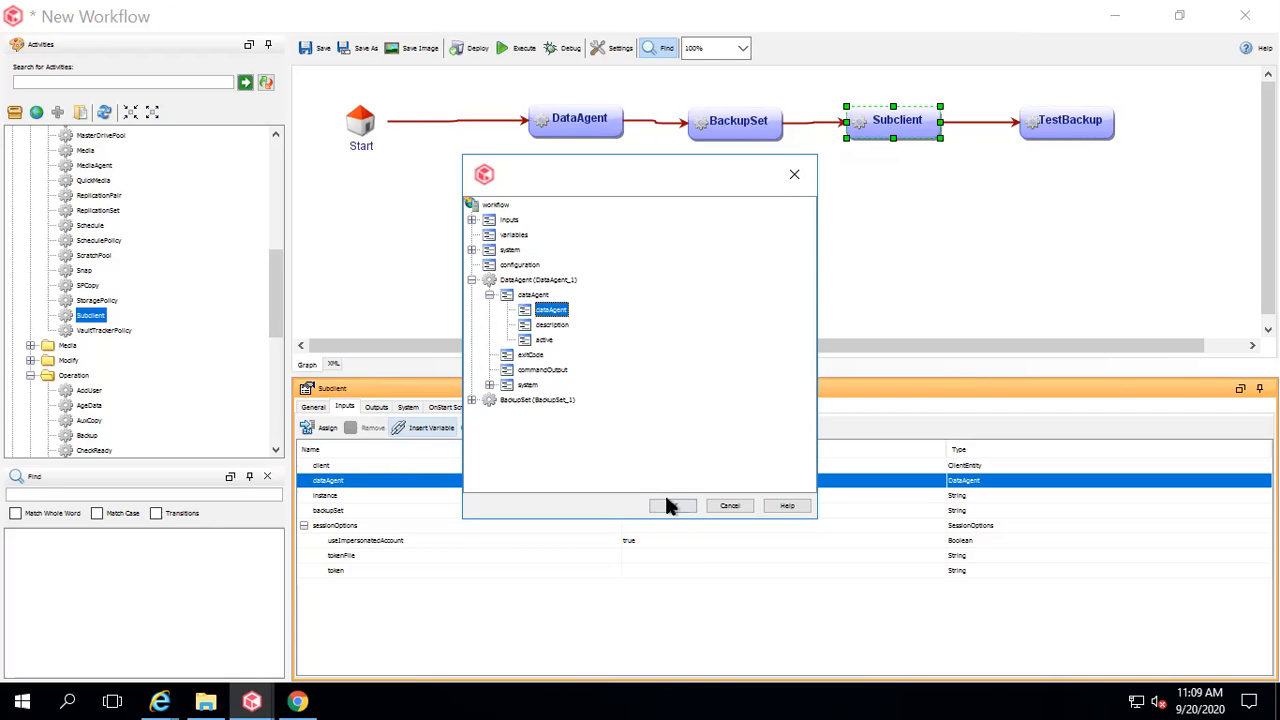
click(670, 506)
Bind Subclient's backupSet input to BackupSet_1's backupSet output.
click(402, 495)
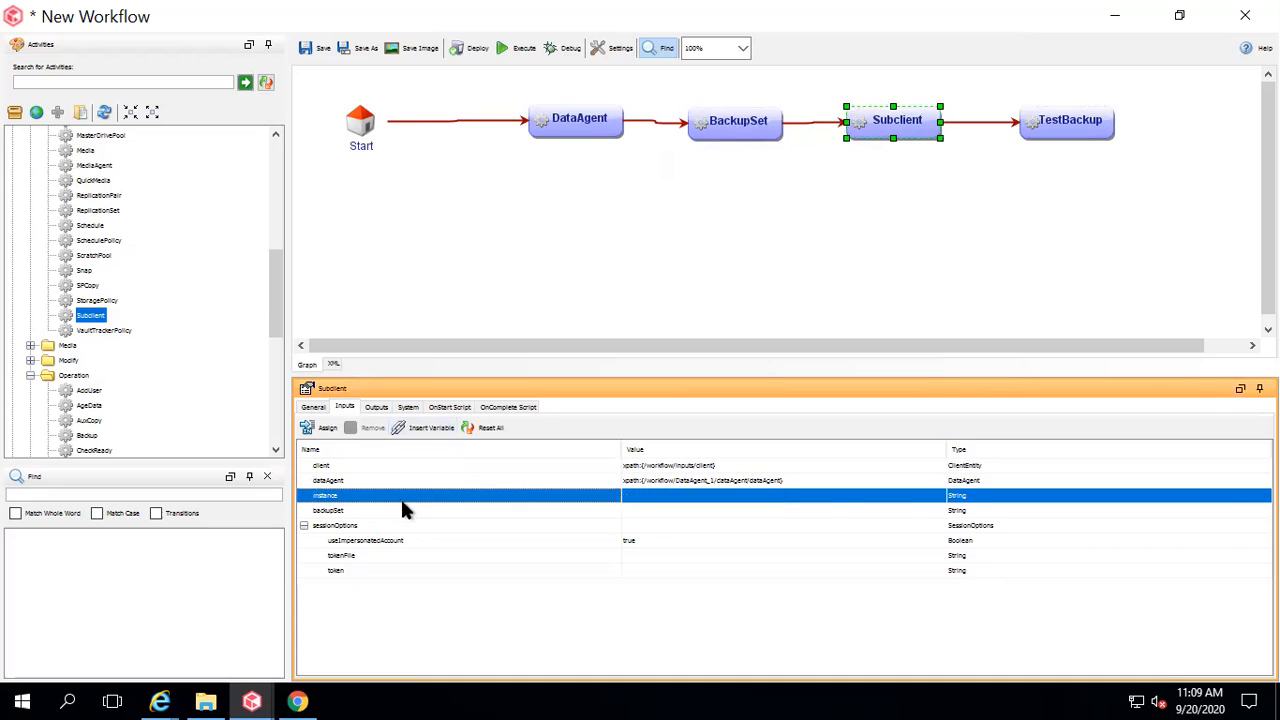
click(393, 511)
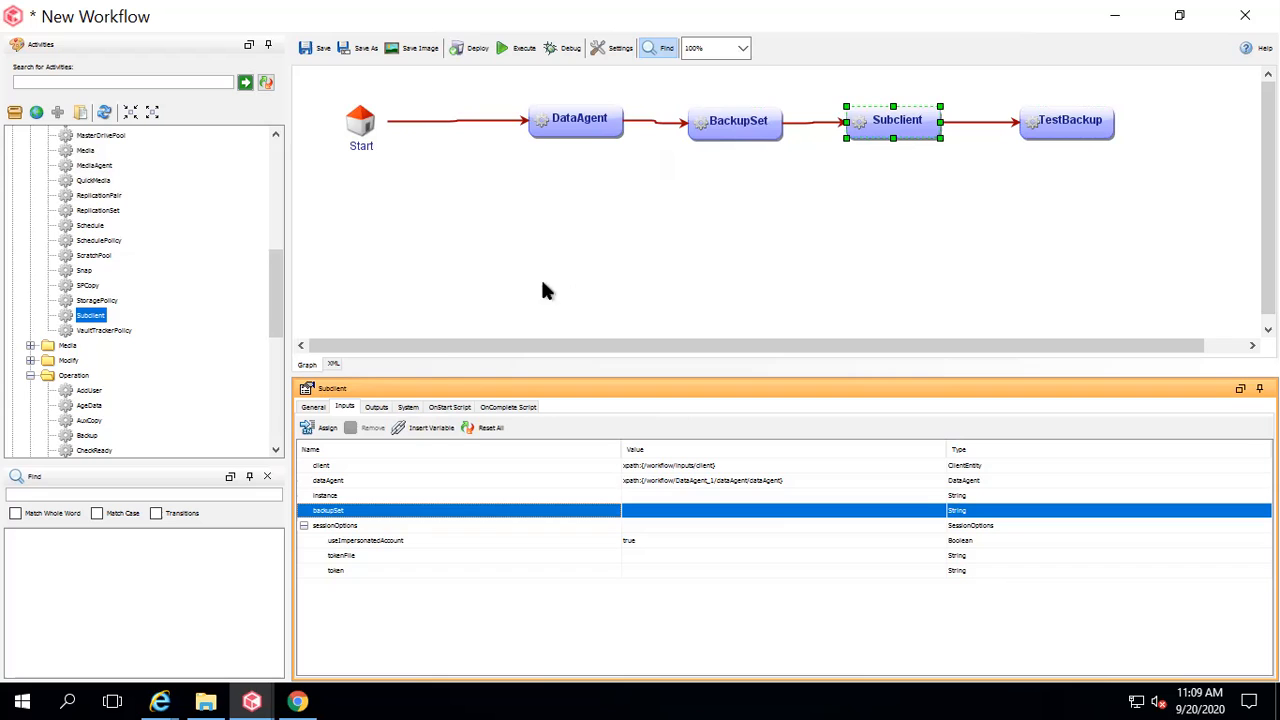
click(430, 428)
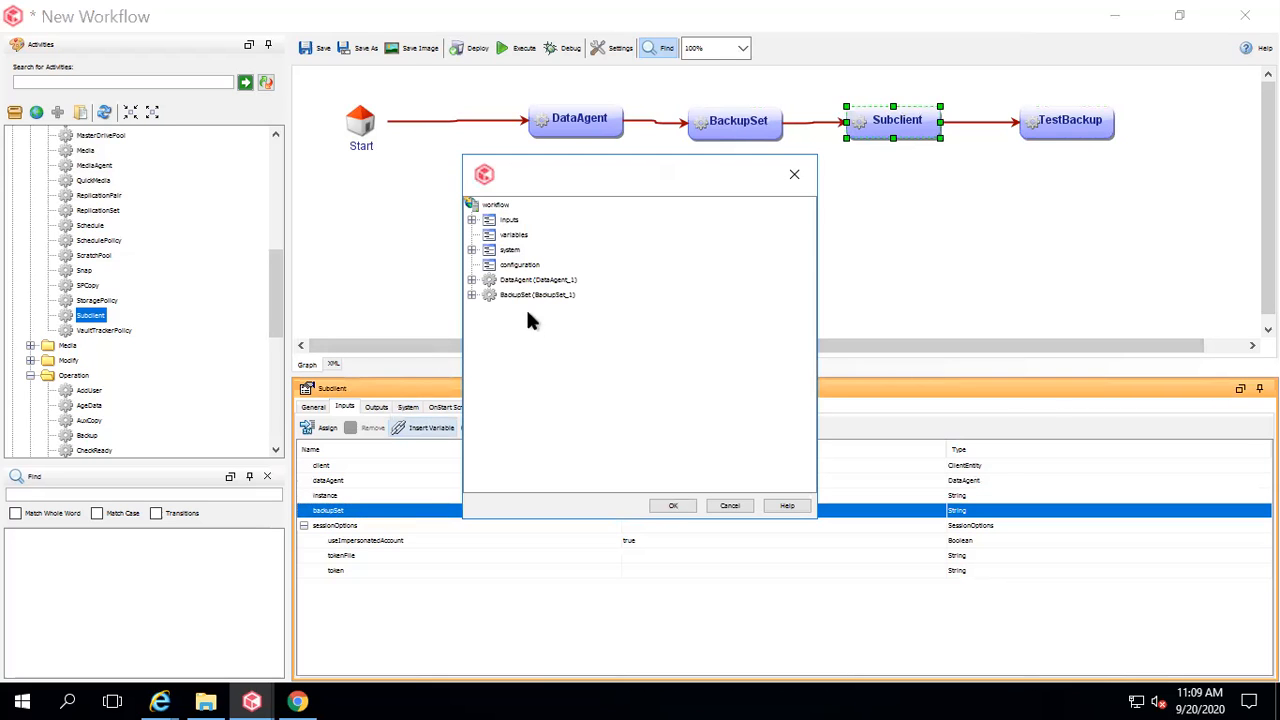
click(471, 294)
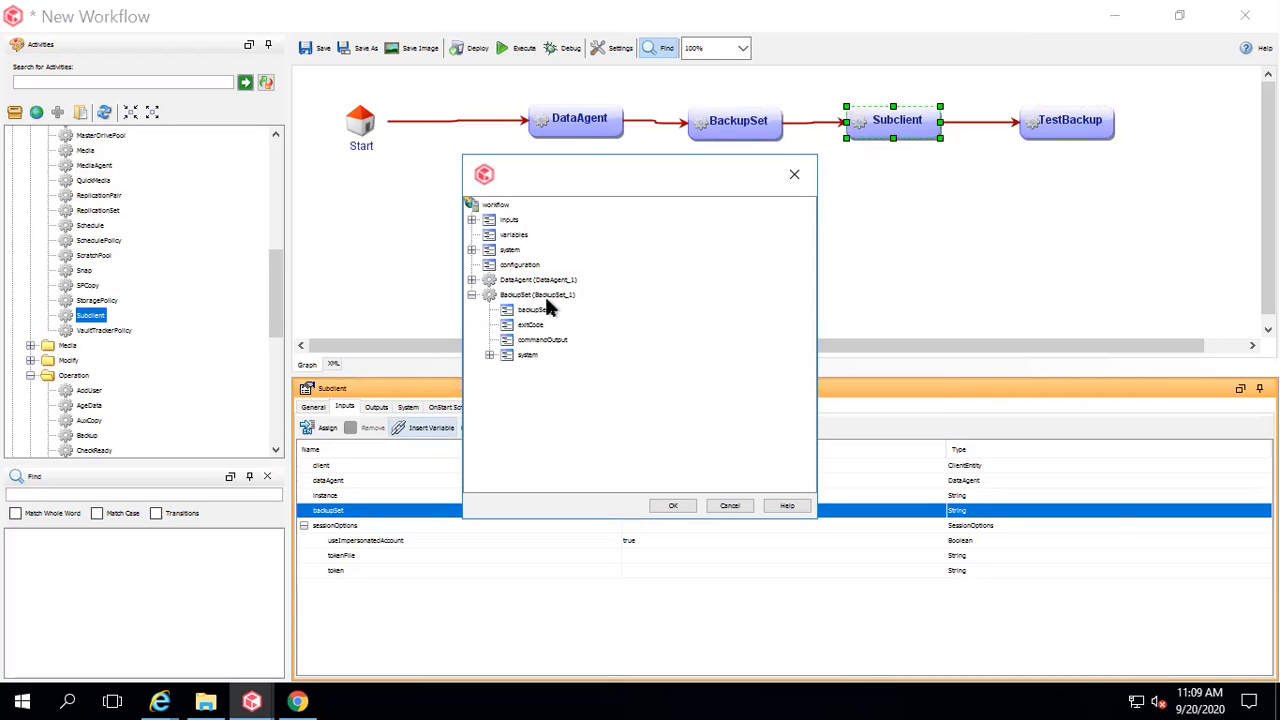
click(533, 310)
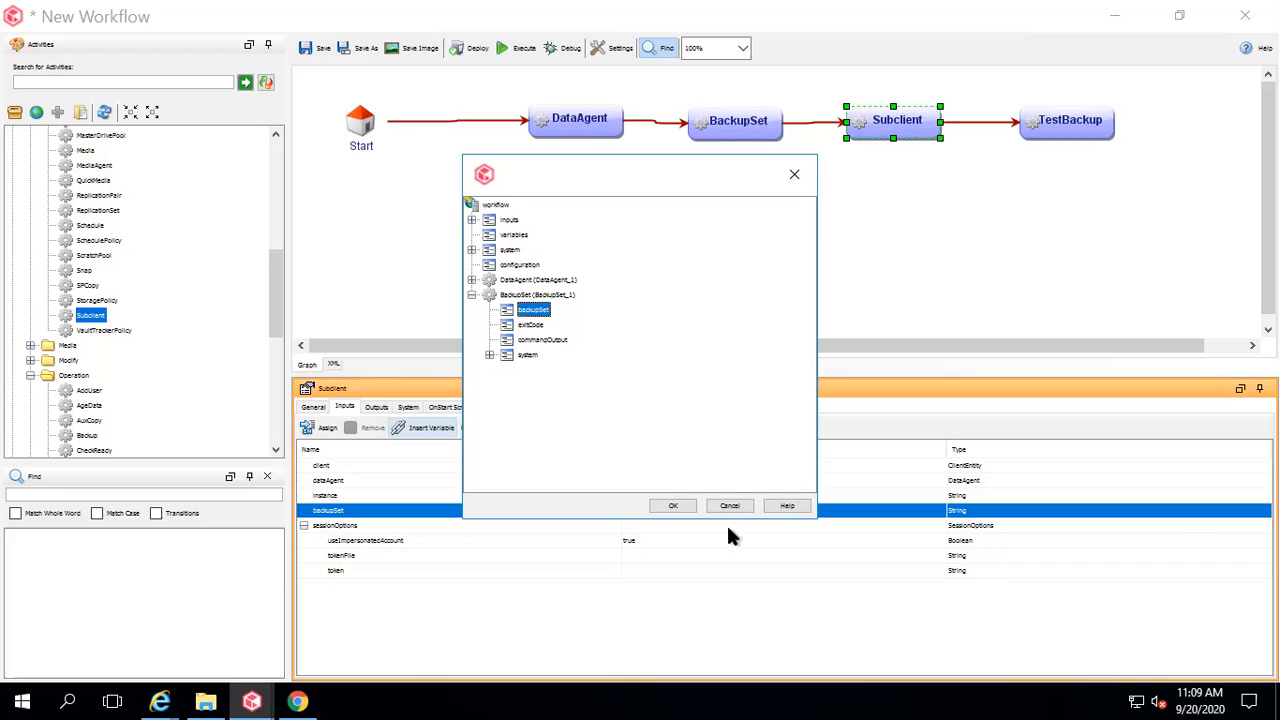
click(673, 506)
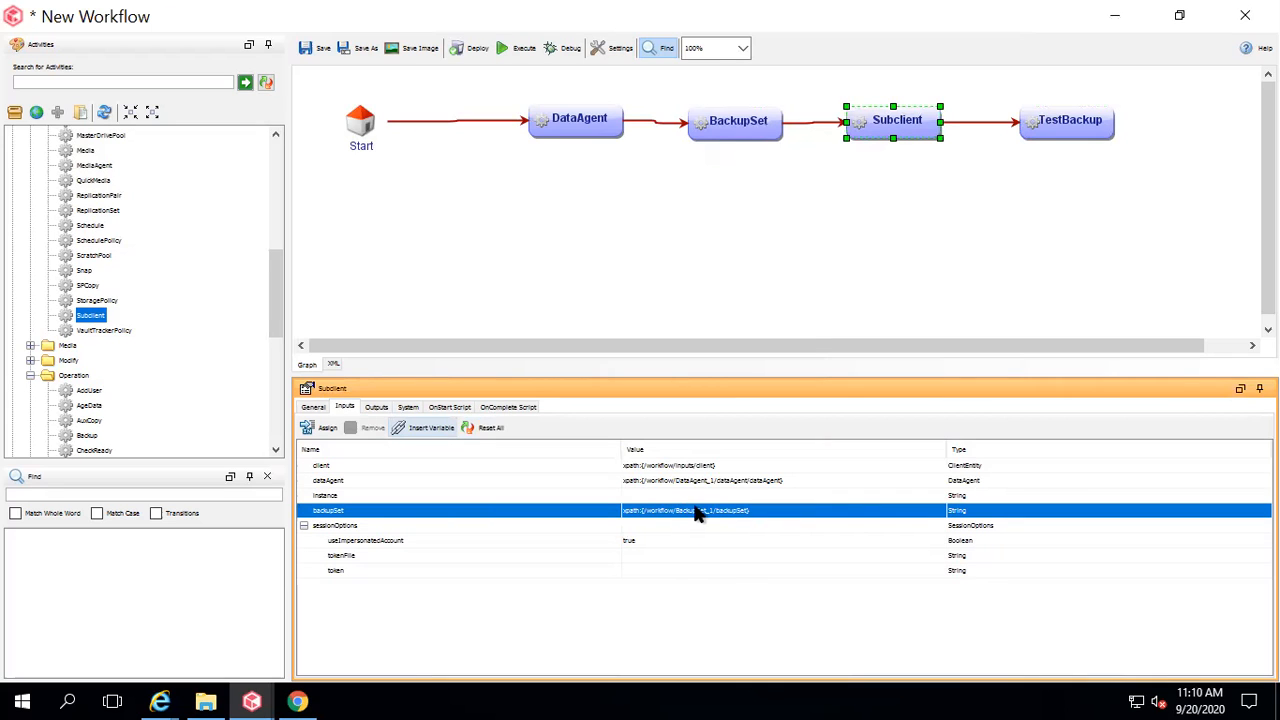
Bind TestBackup's subClient input to xpath:{/workflow/Subclient_1/subClient}.
click(1068, 122)
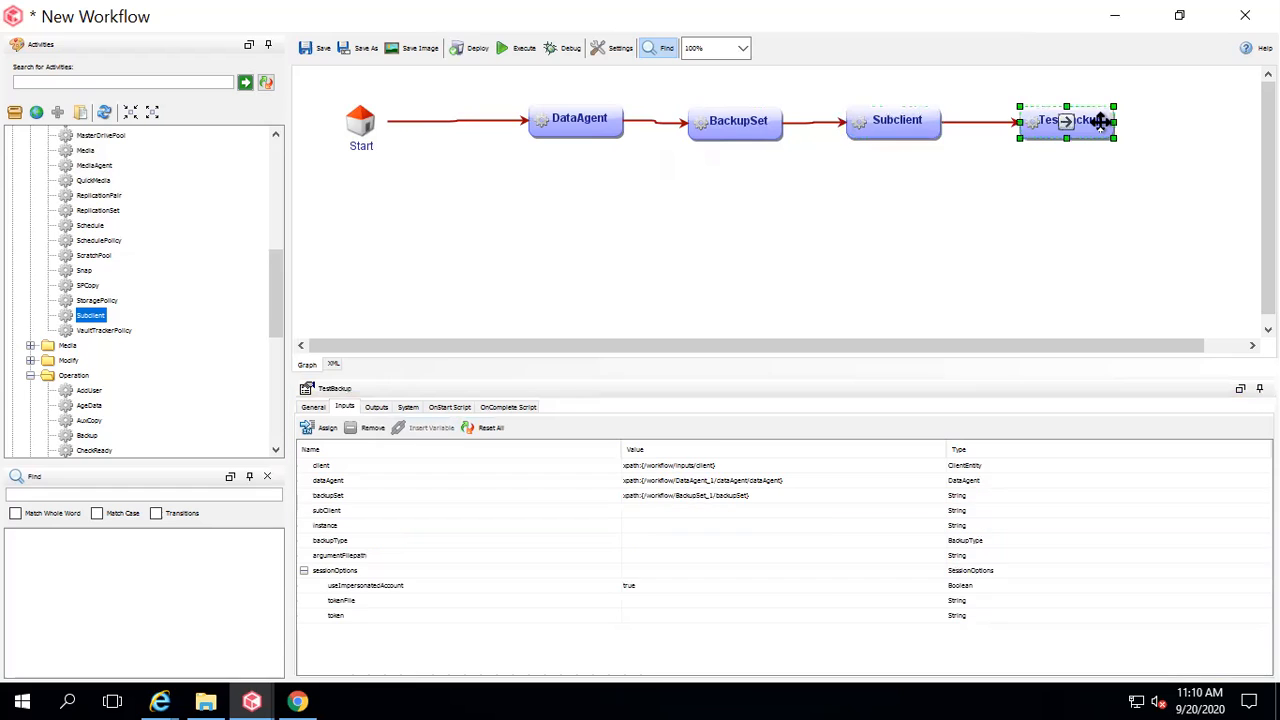
click(599, 513)
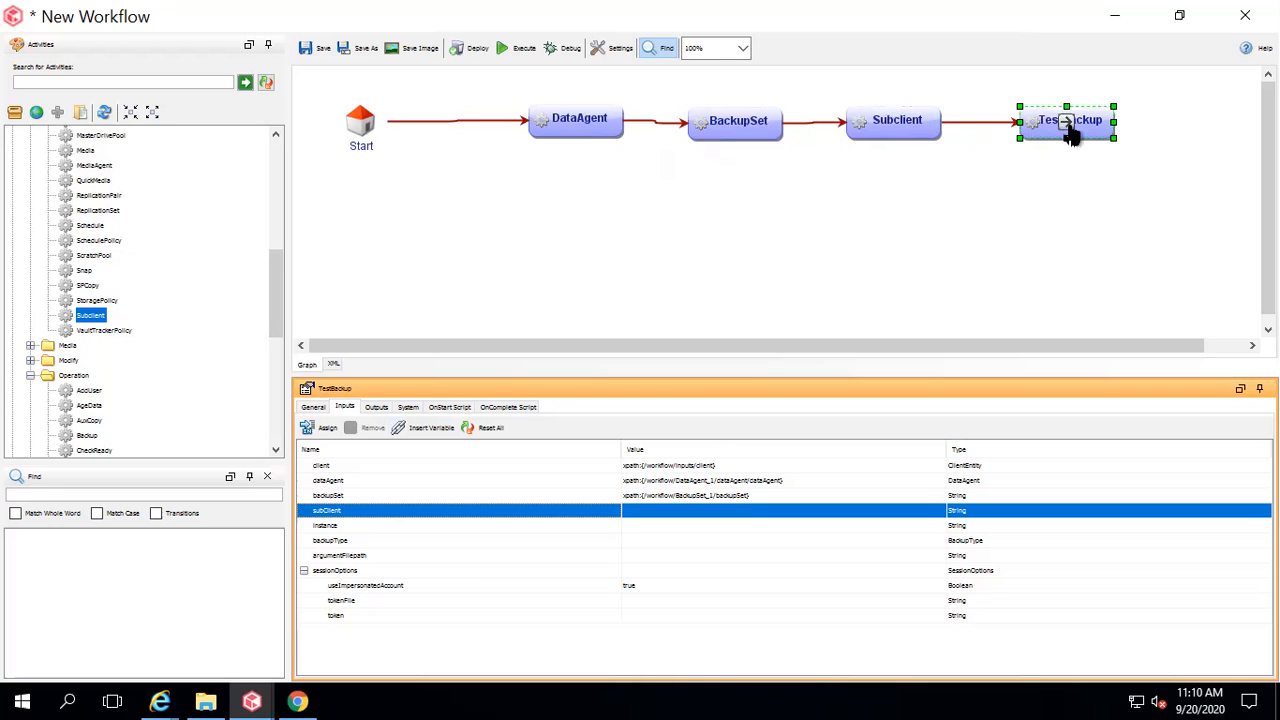
click(432, 428)
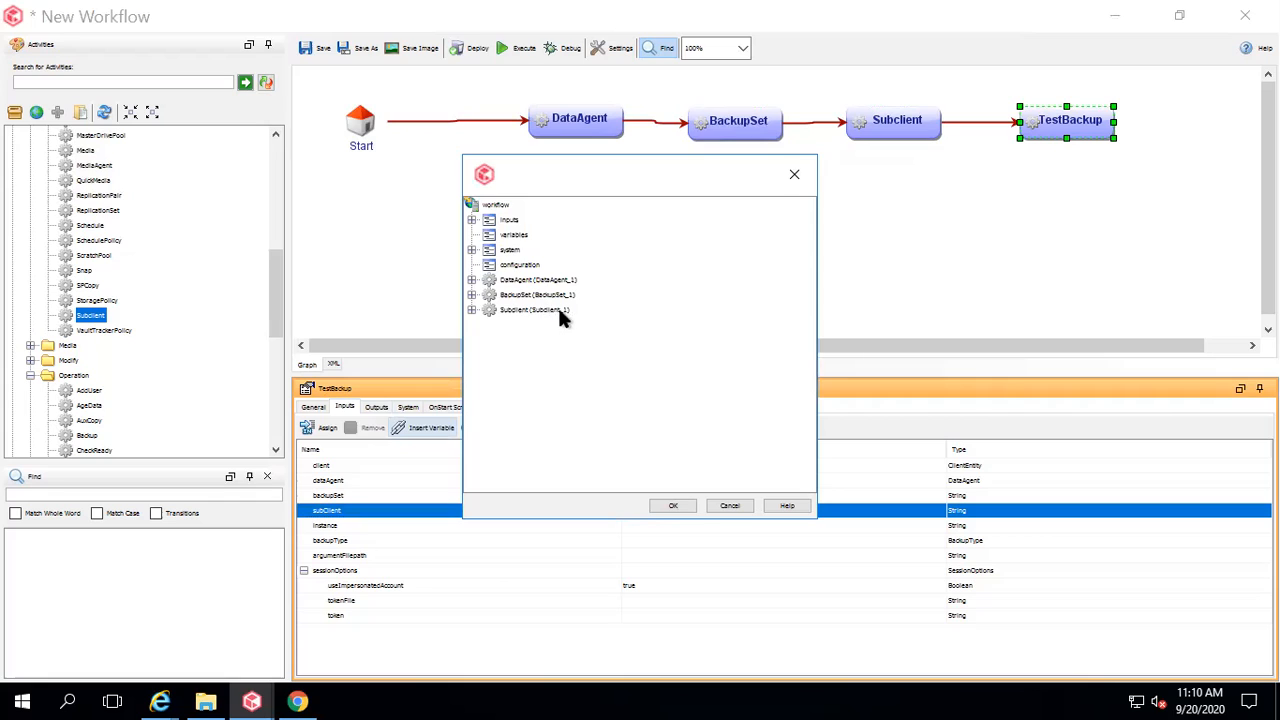
click(472, 310)
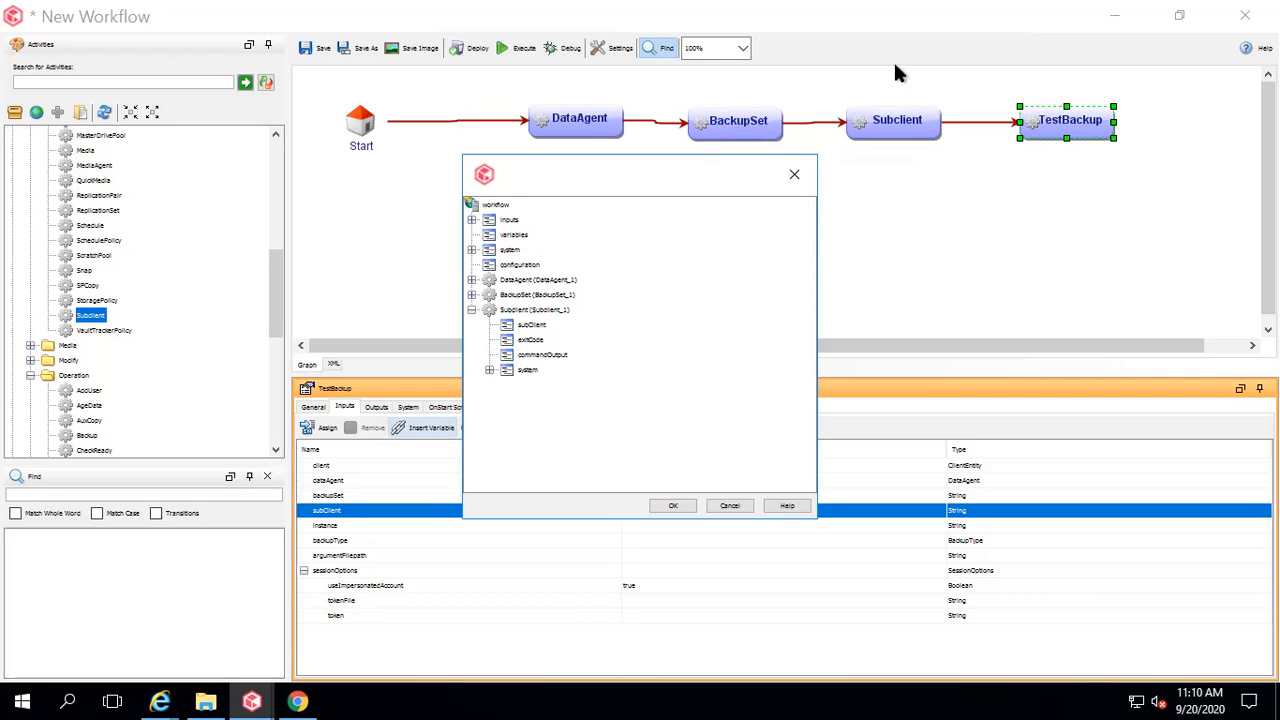
click(534, 327)
click(673, 505)
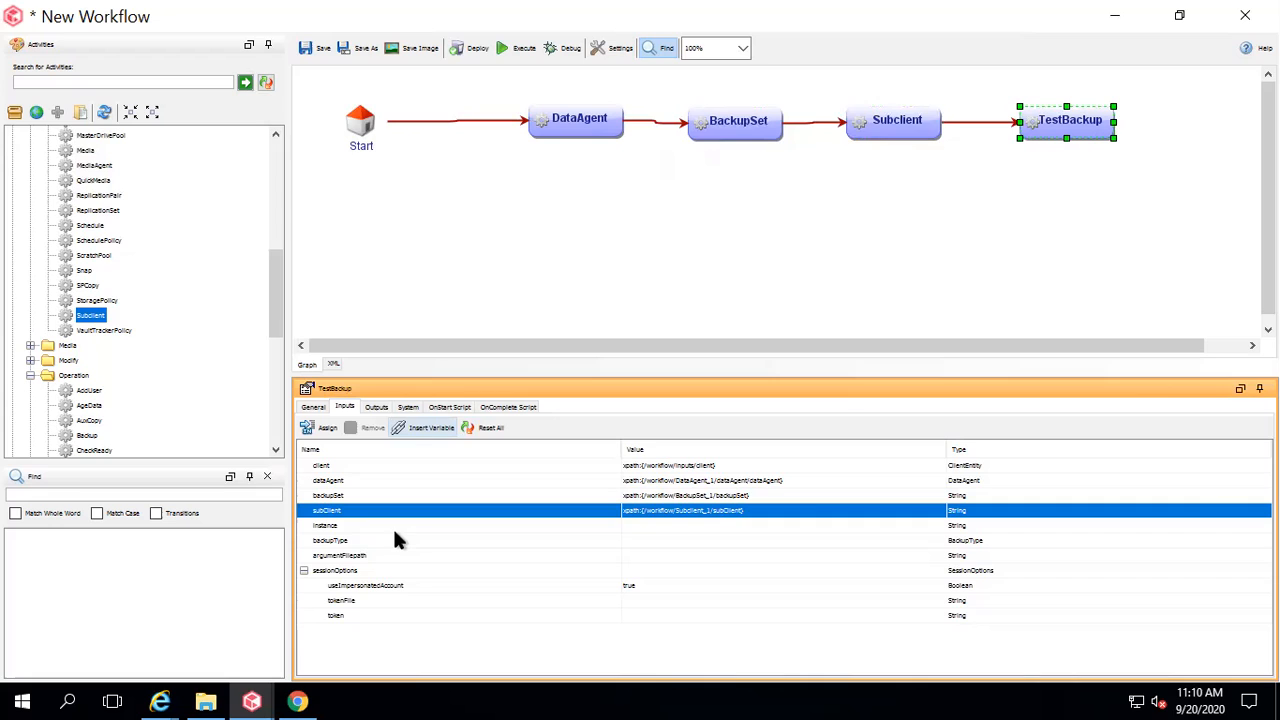
click(357, 541)
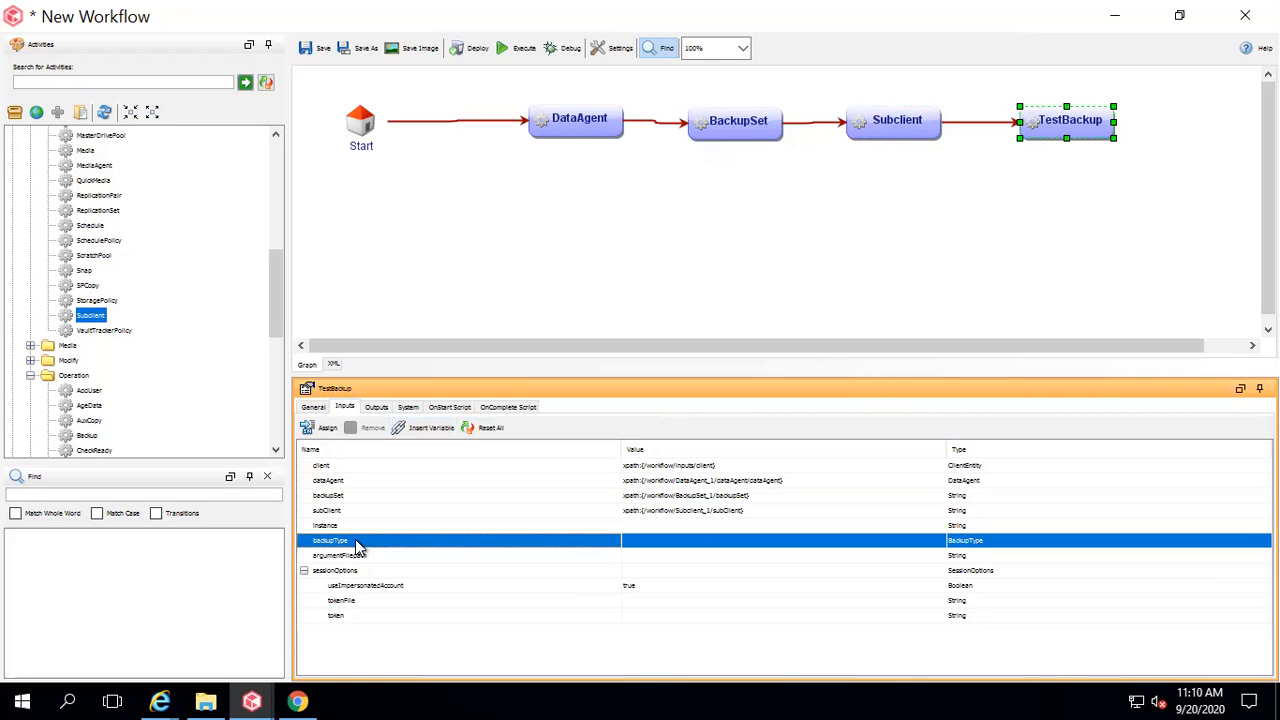
Choose Q_FULL from the backupType value dropdown on TestBackup.
right_click(505, 547)
mouse_move(580, 552)
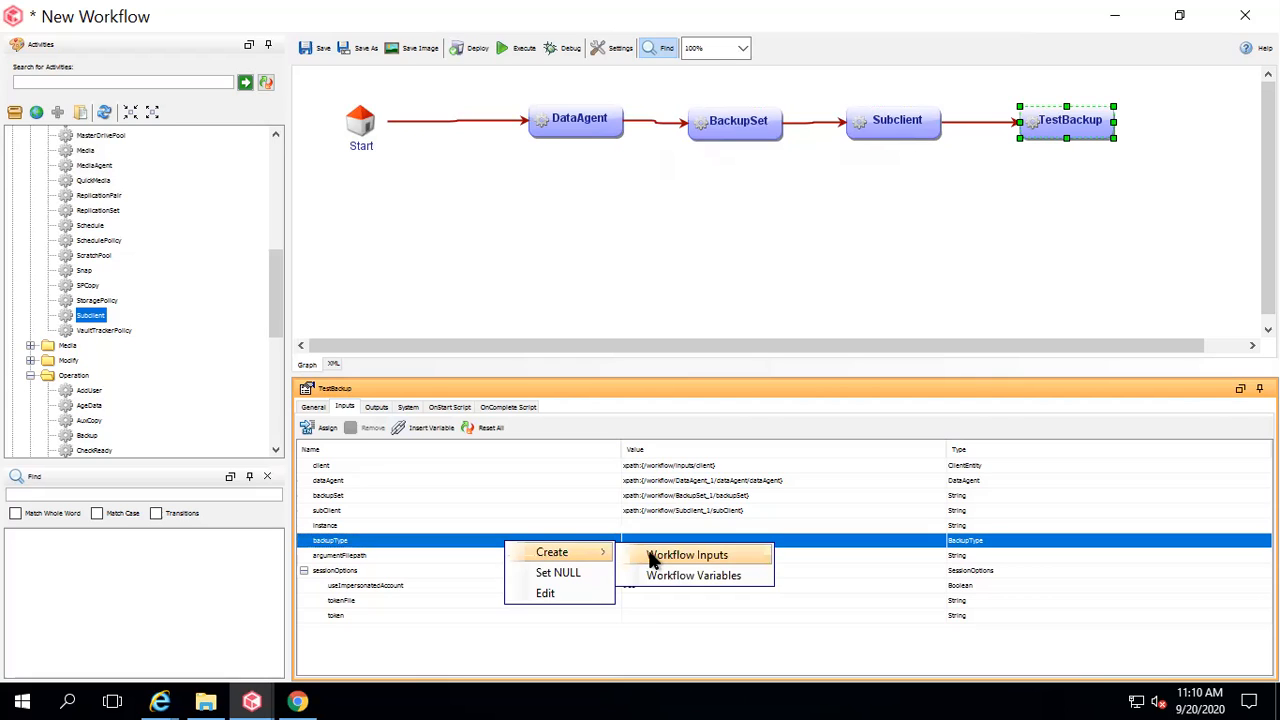
click(487, 546)
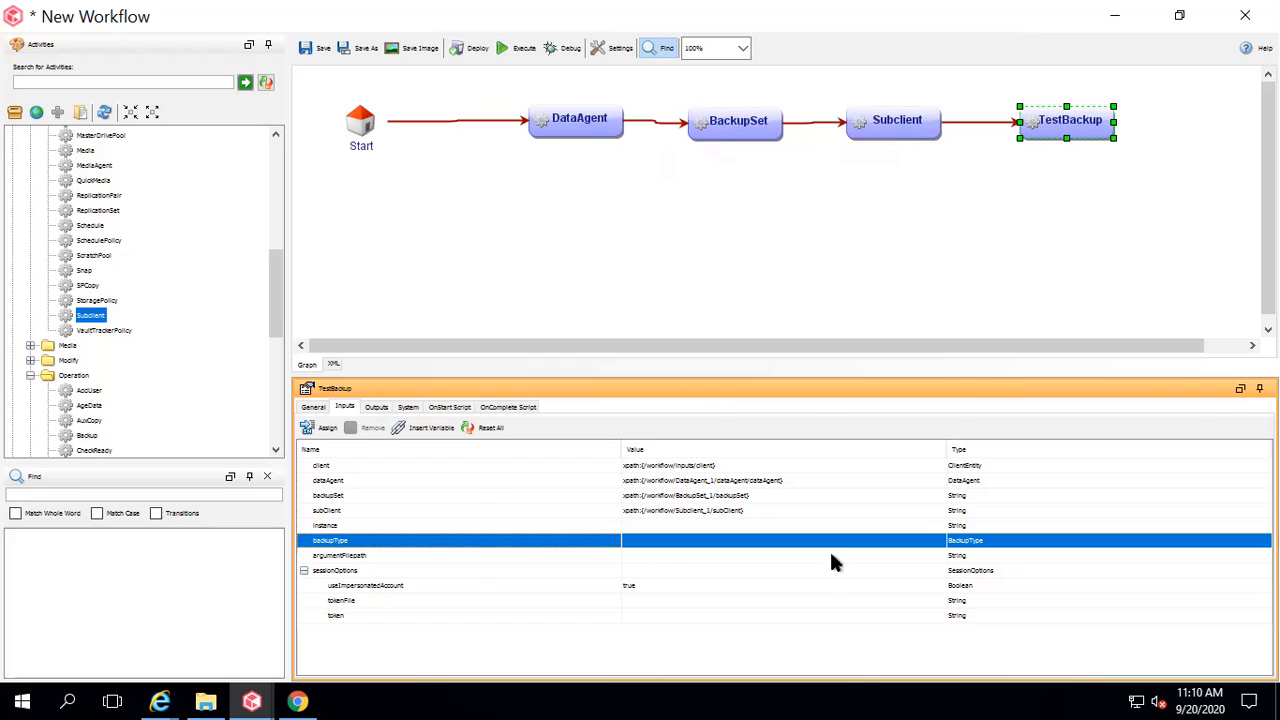
click(940, 543)
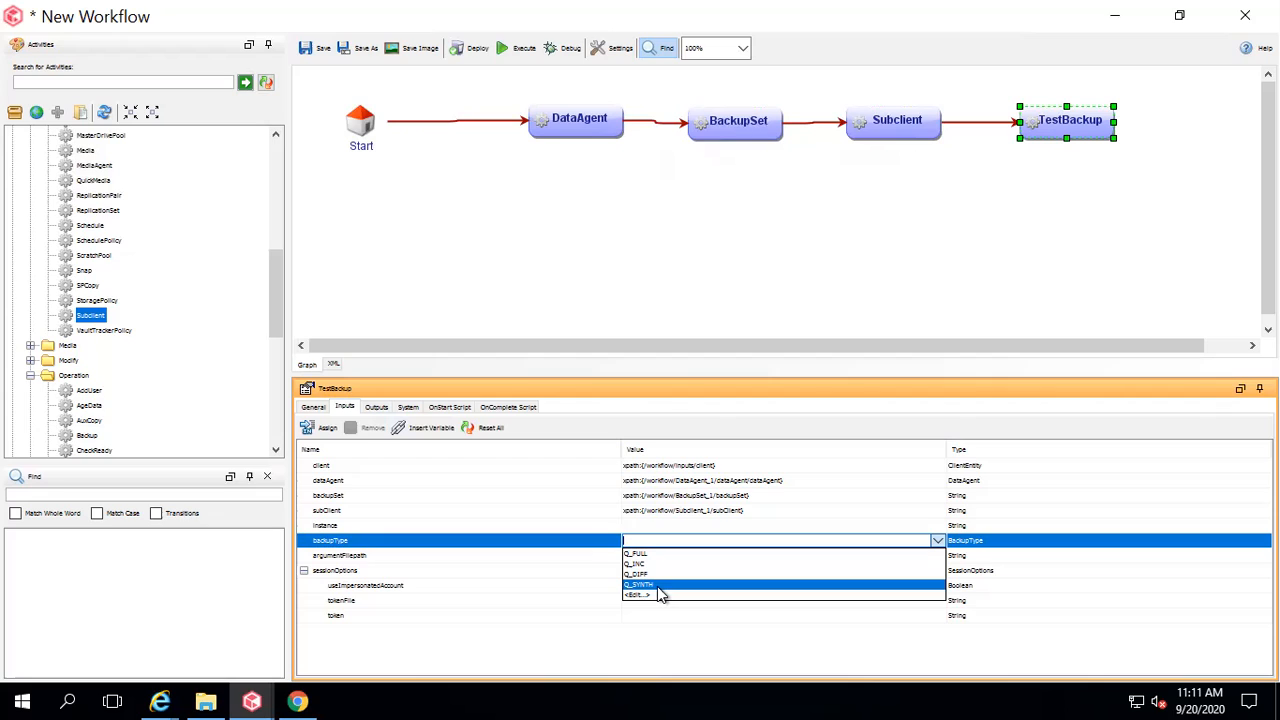
click(645, 554)
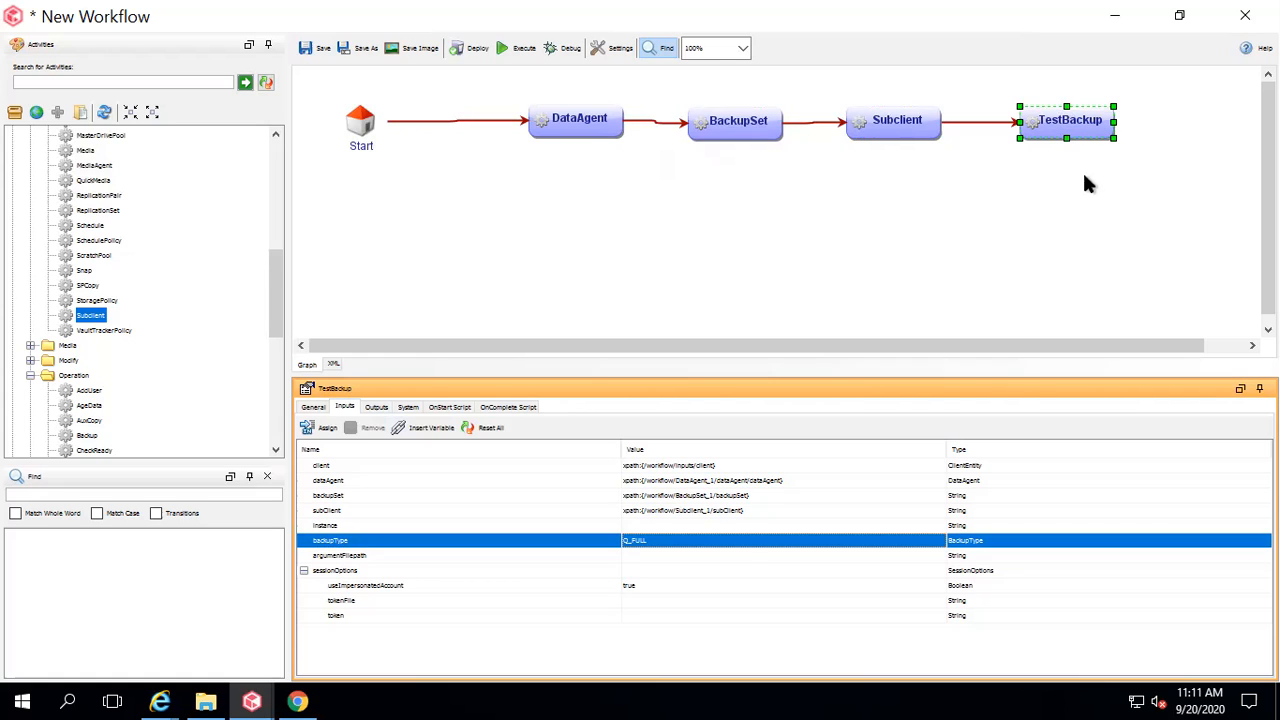
Place a WaitForJobCompletion activity from the Job category on the canvas below TestBackup.
click(271, 172)
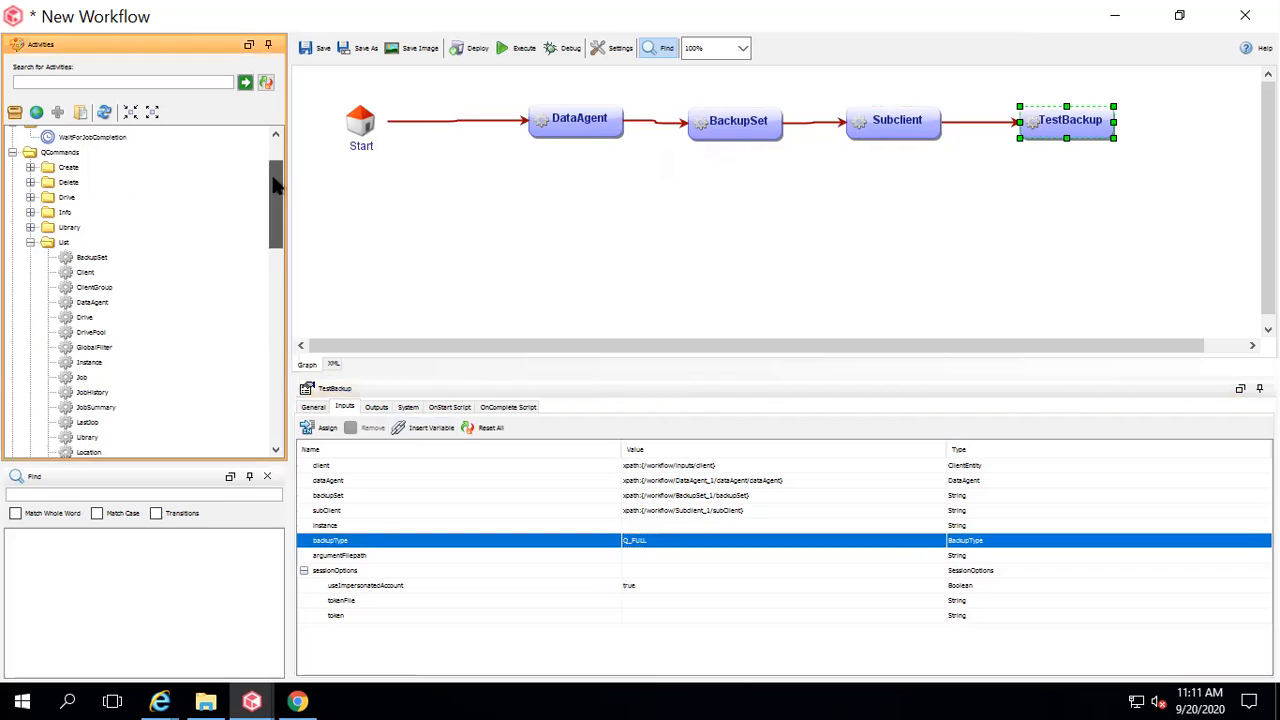
drag(267, 168, 259, 119)
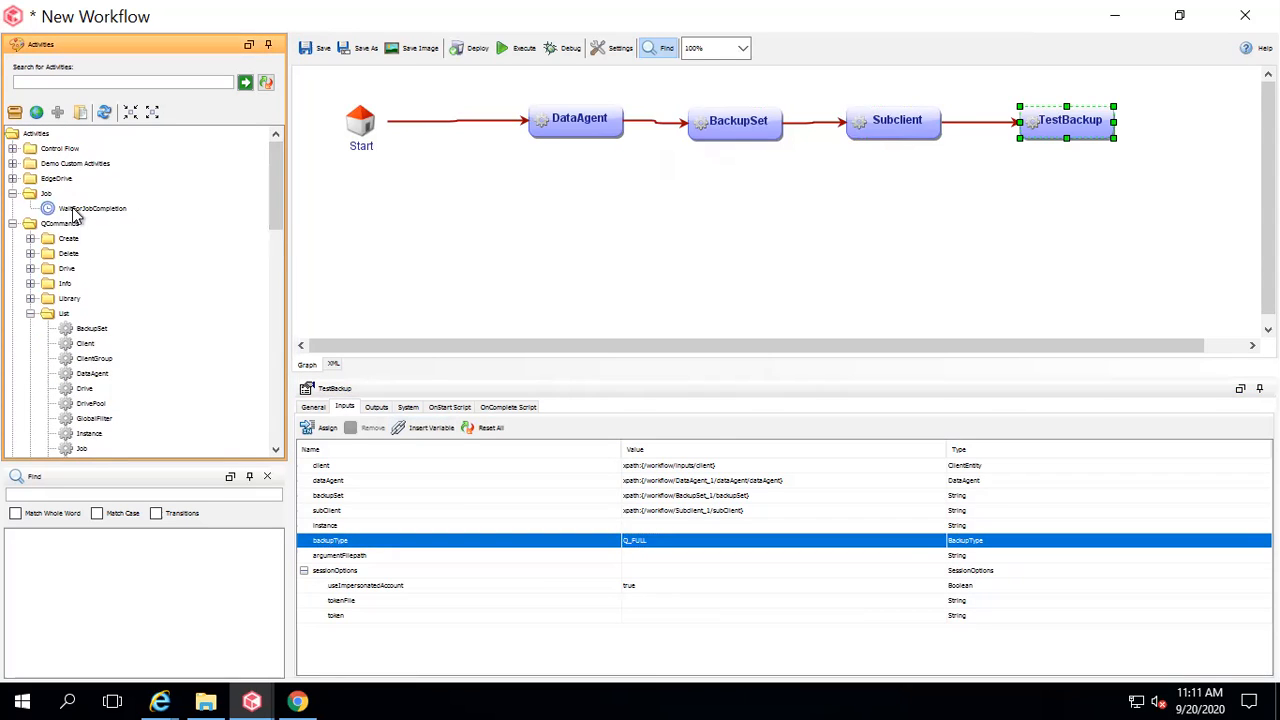
click(86, 208)
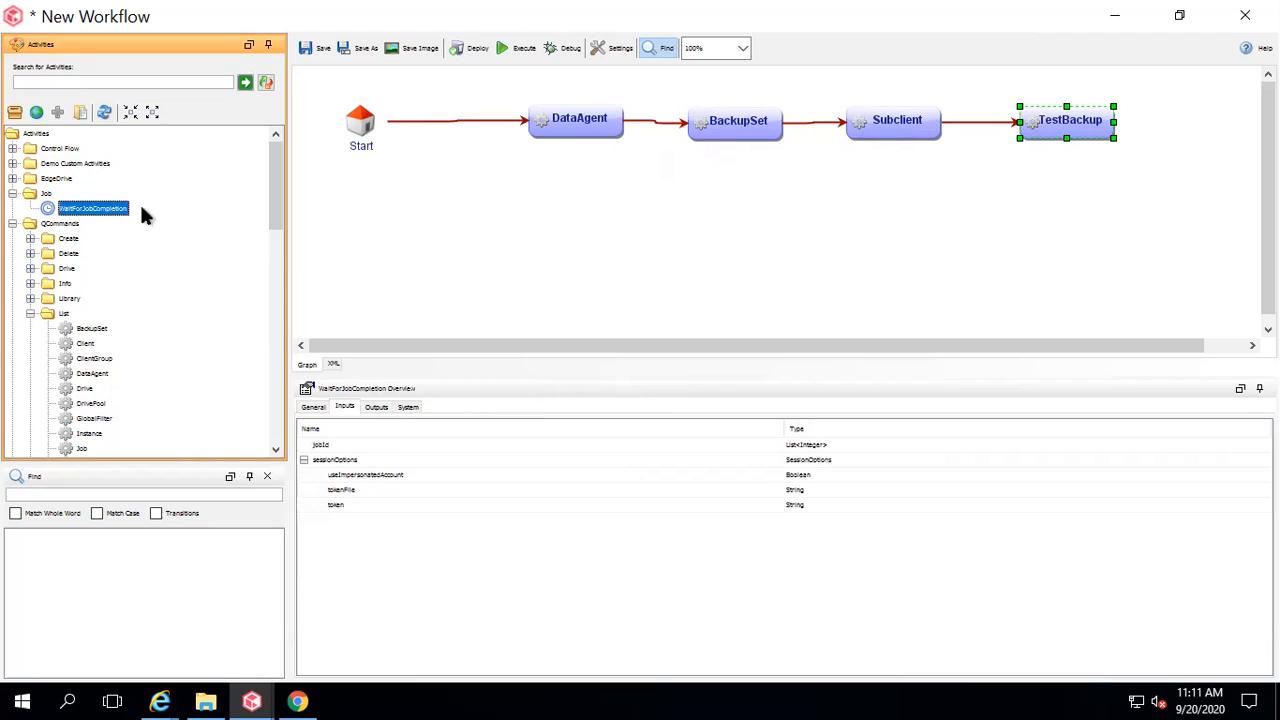
drag(597, 252, 1072, 196)
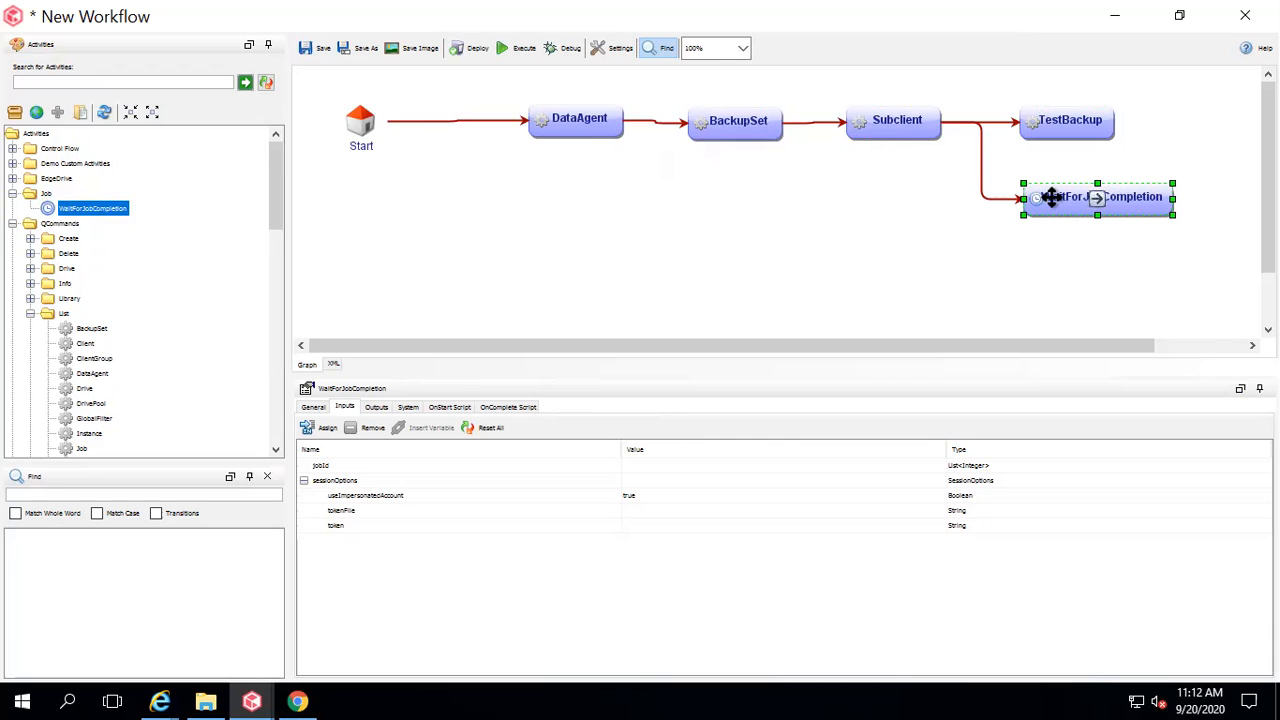
Replace the Subclient link with a connector from TestBackup to WaitForJobCompletion.
click(980, 157)
key(Delete)
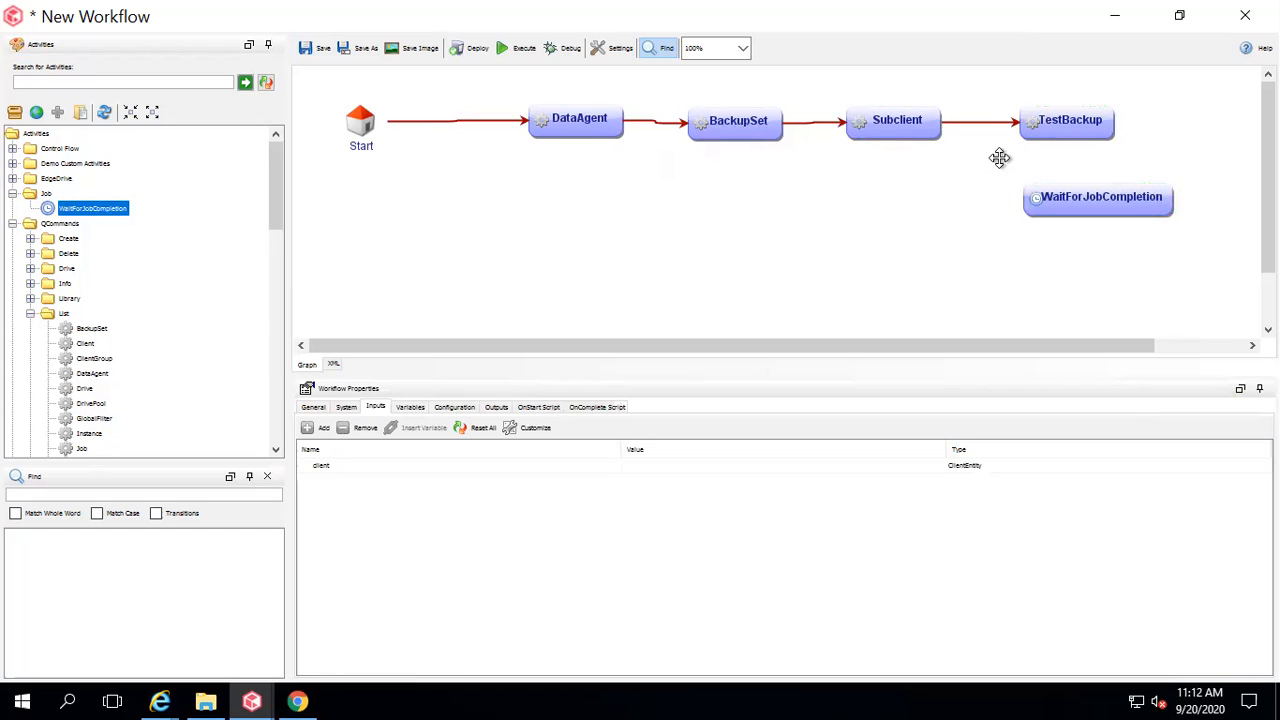
drag(1068, 135, 1090, 200)
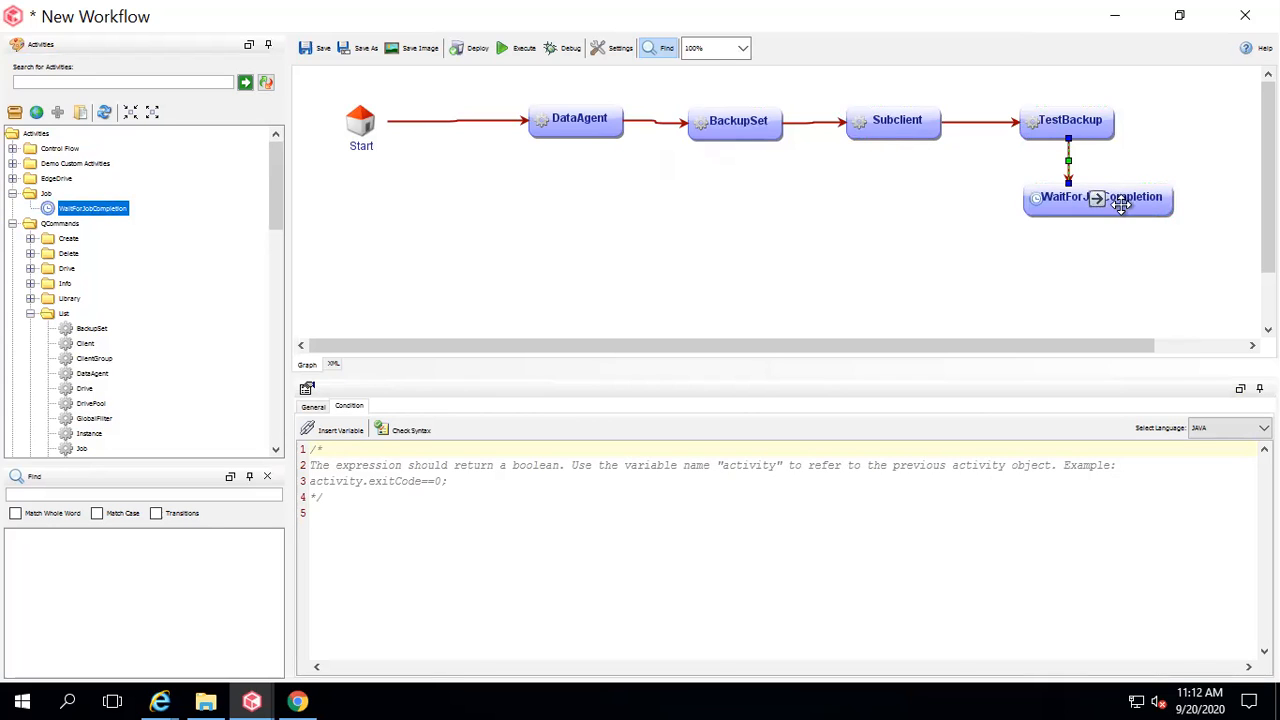
click(1121, 197)
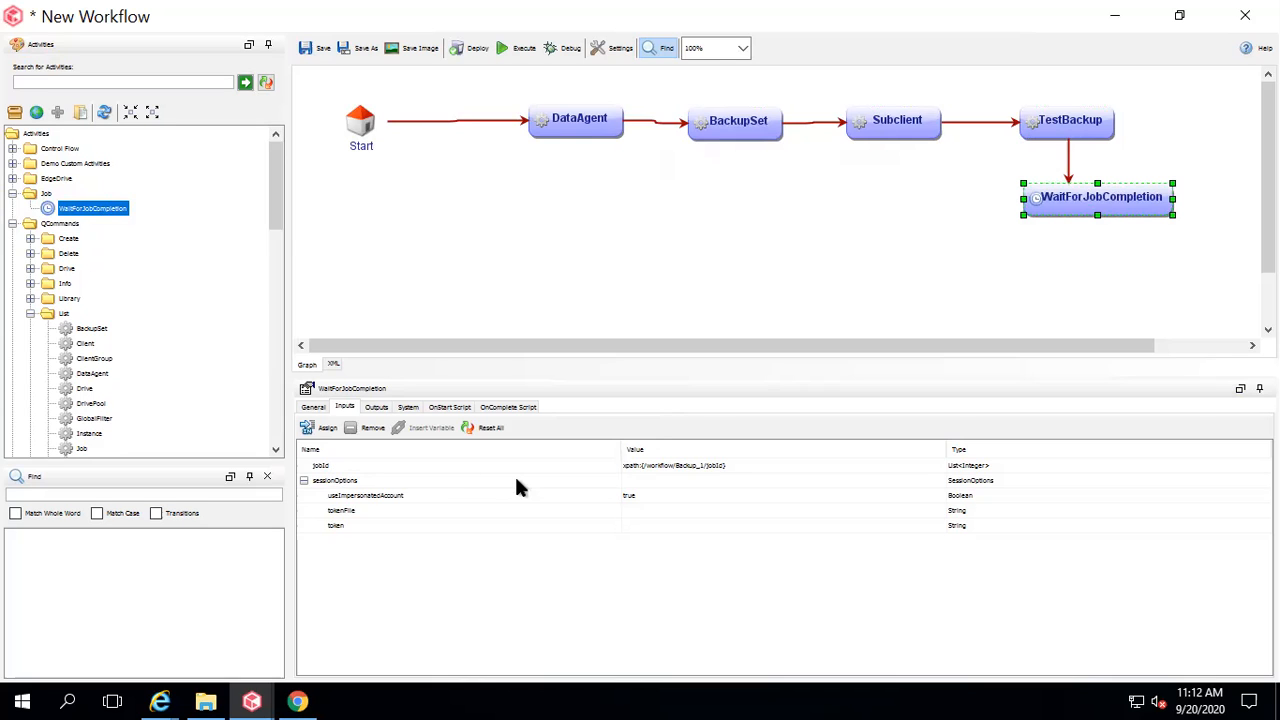
Inspect TestBackup's jobId output, then WaitForJobCompletion's inputs and outputs, including exitCode.
click(1068, 122)
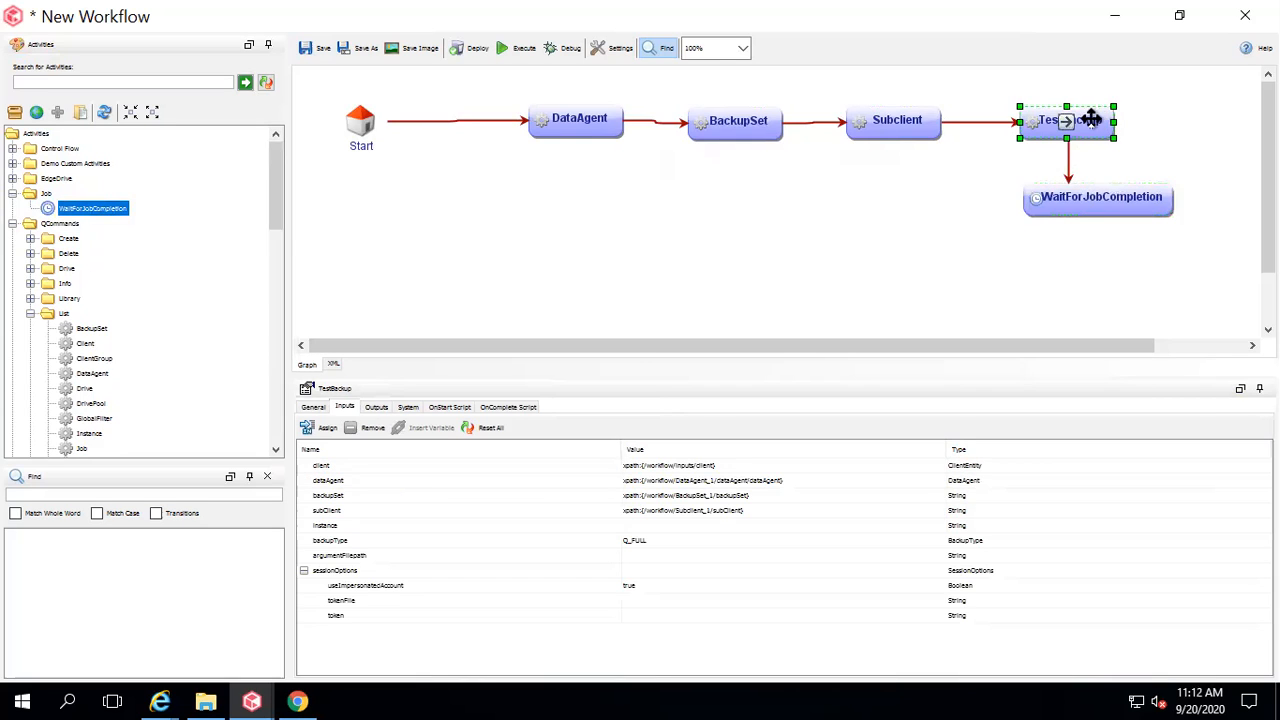
click(376, 407)
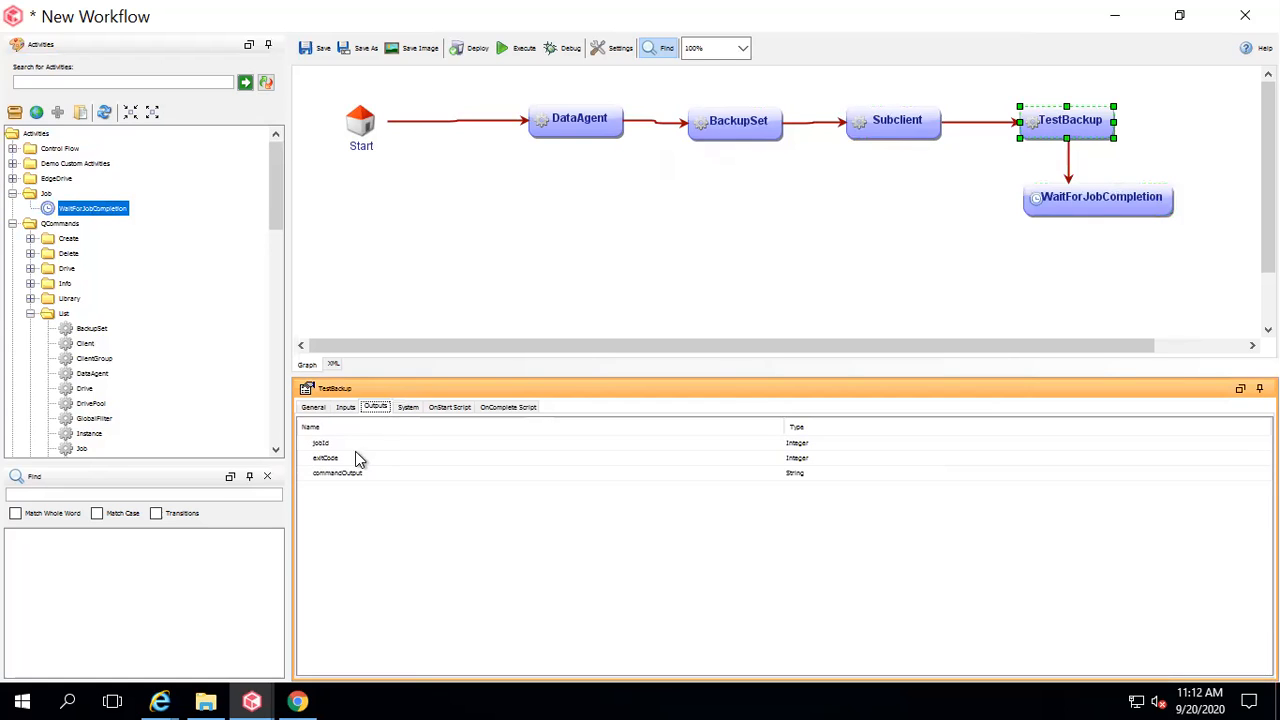
click(328, 446)
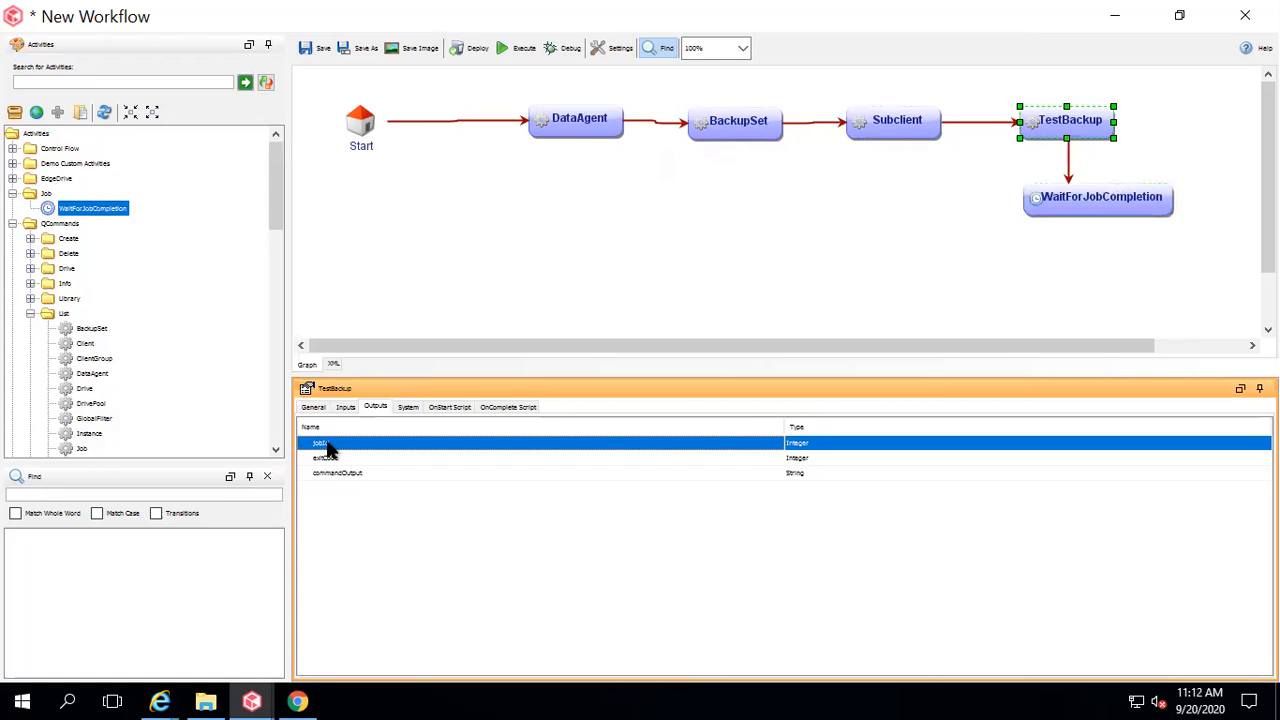
click(1133, 198)
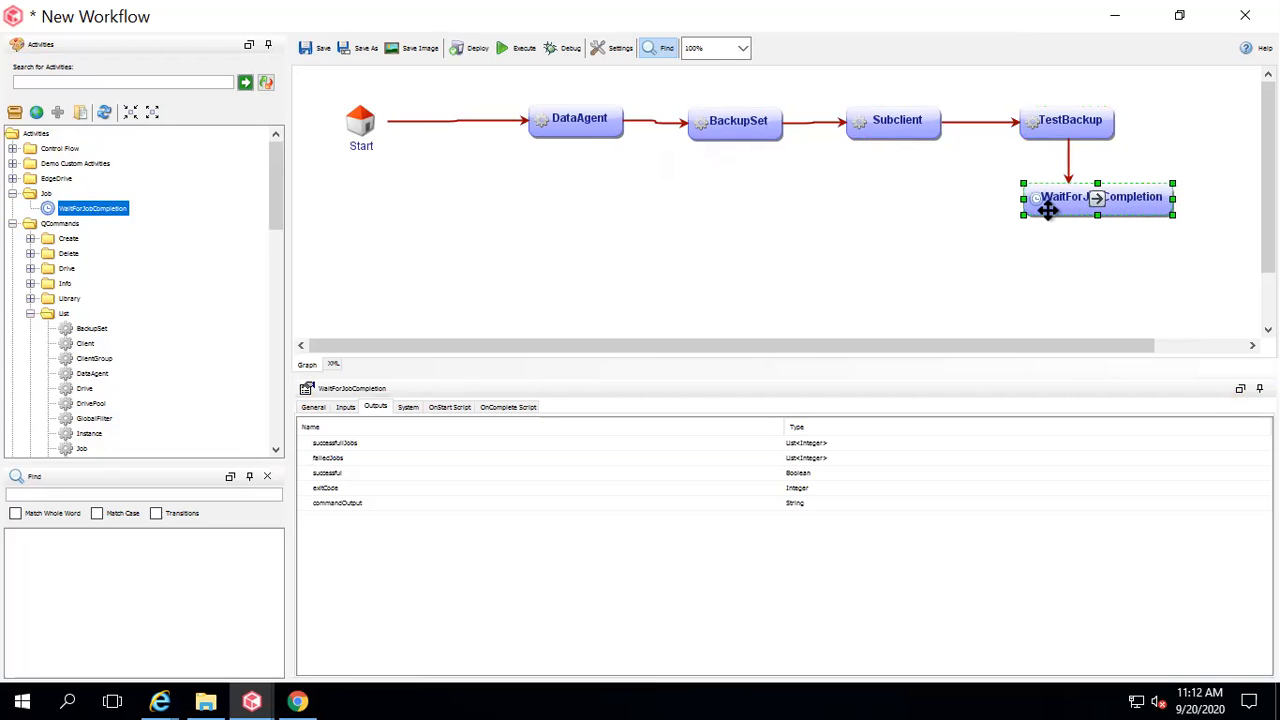
click(343, 404)
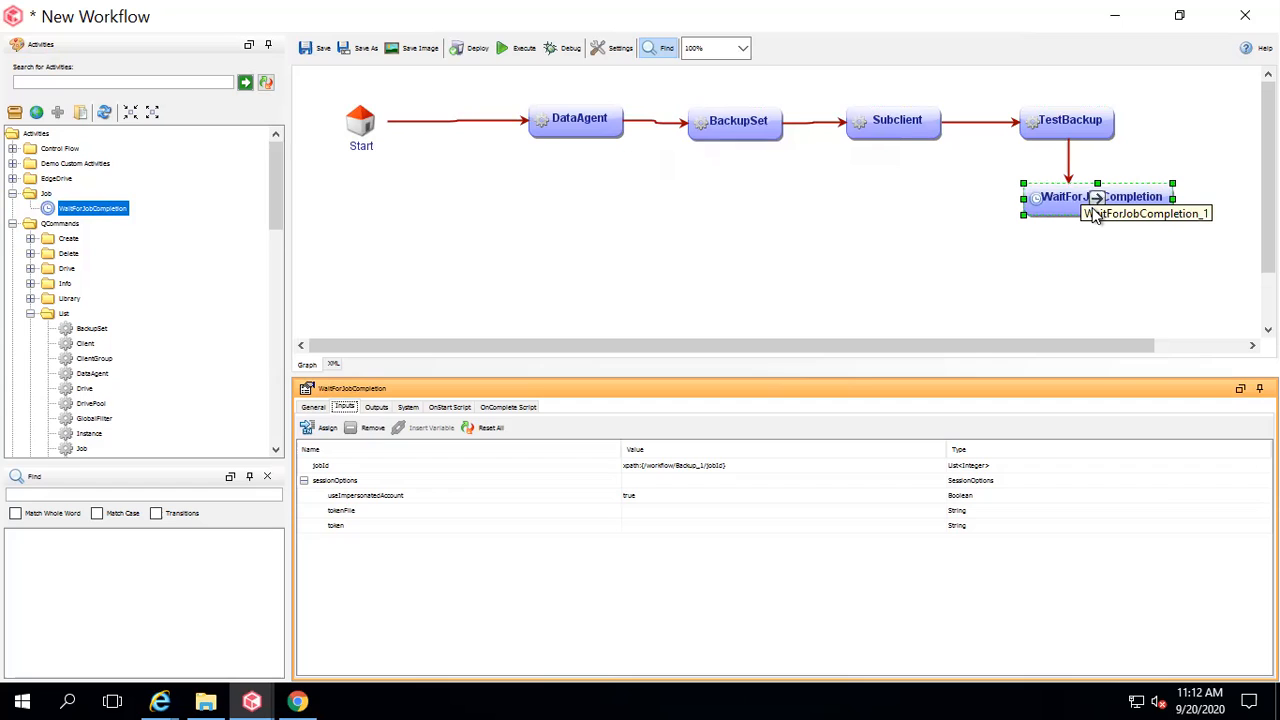
click(375, 409)
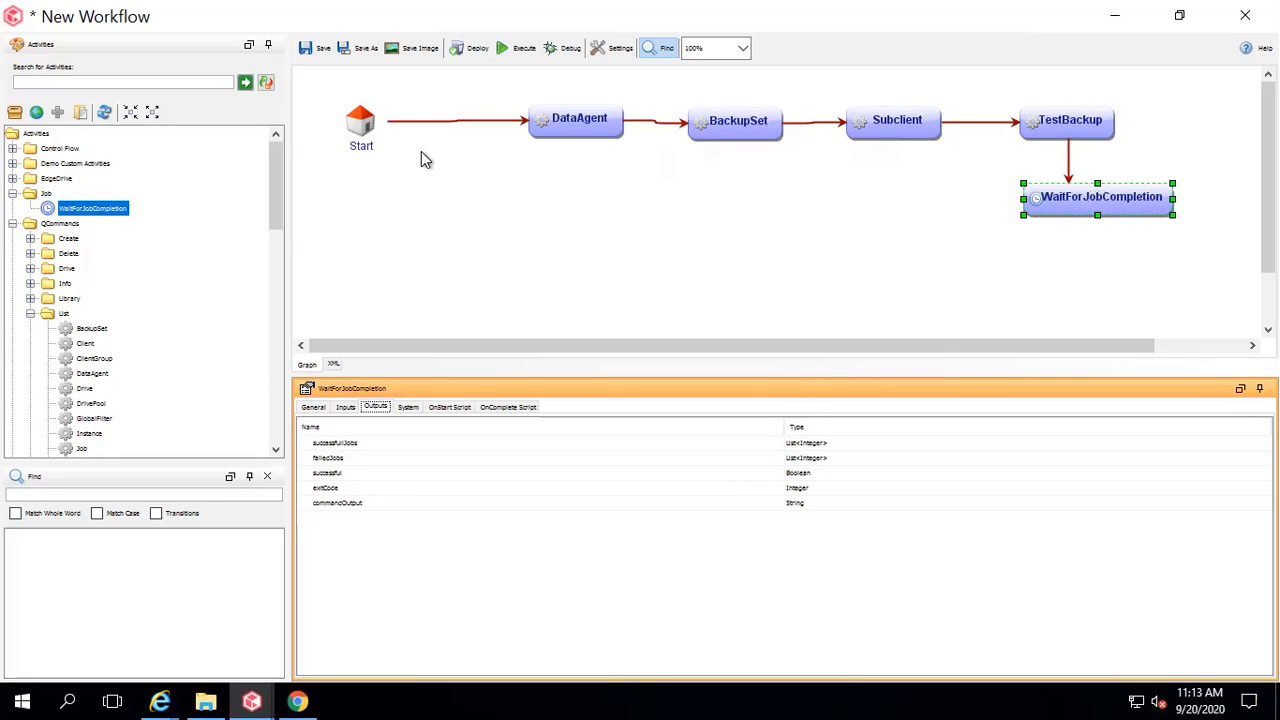
Add a Control Flow Decision below WaitForJobCompletion, connect it, and view its inputs.
click(12, 152)
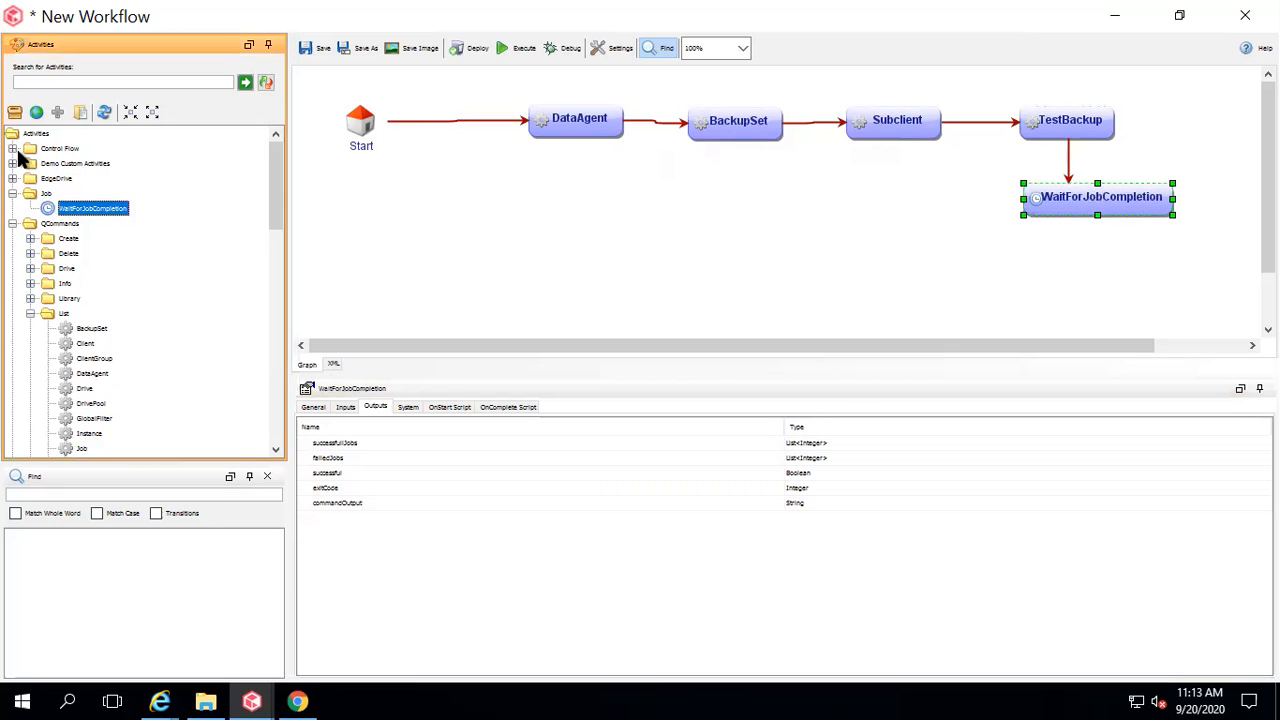
click(12, 149)
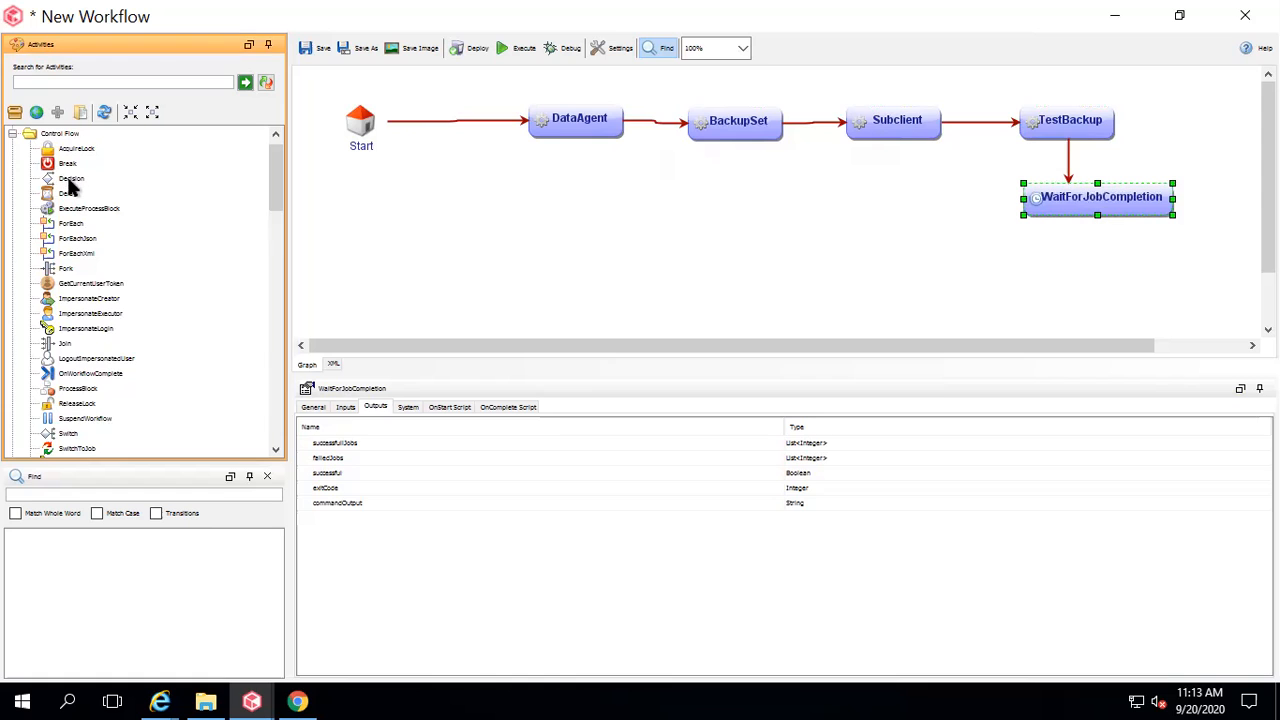
drag(71, 178, 1094, 296)
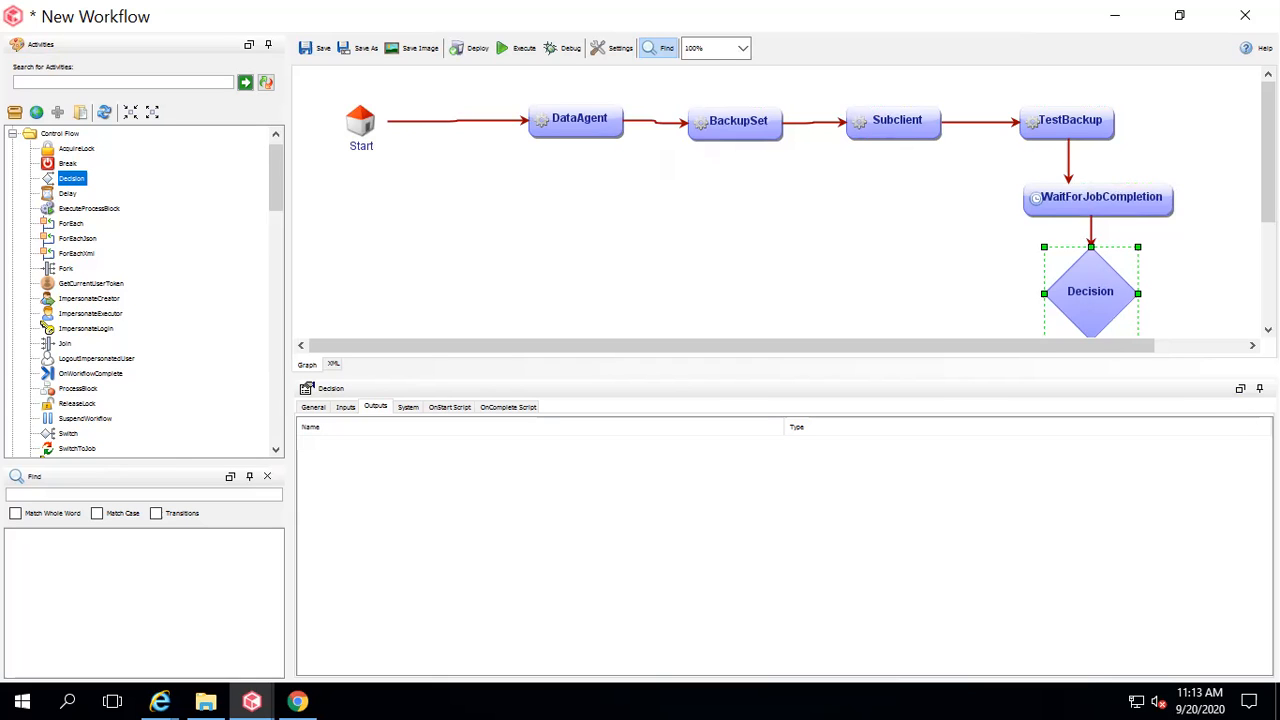
scroll(1230, 287, down, 1)
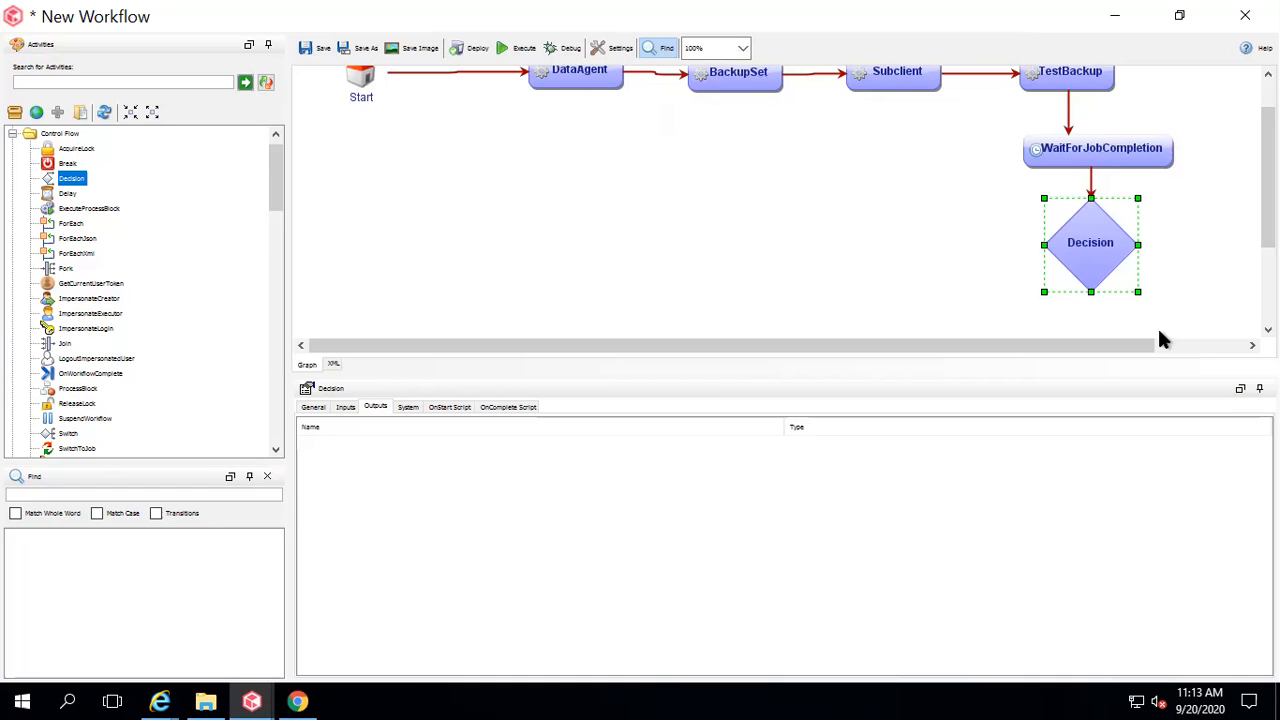
drag(1121, 345, 1169, 347)
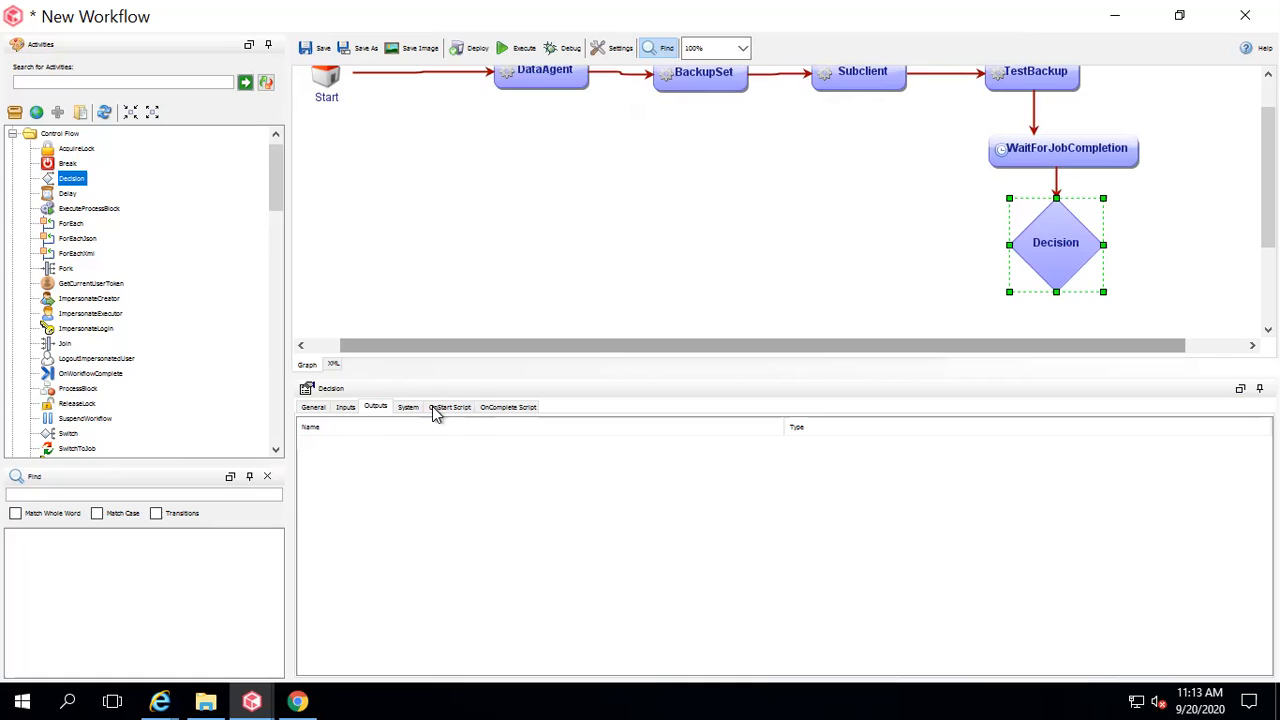
click(345, 408)
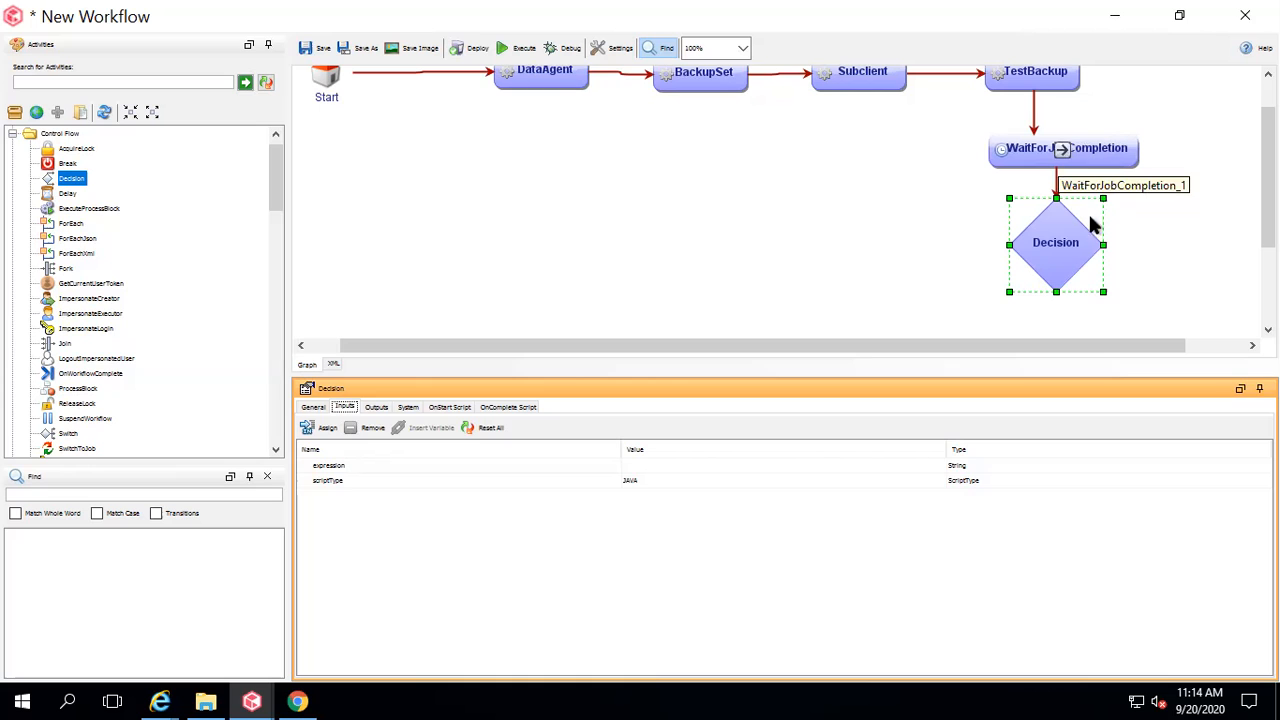
Set the Decision expression to xpath:{/workflow/WaitForJobCompletion_1/exitCode}==0.
click(1063, 243)
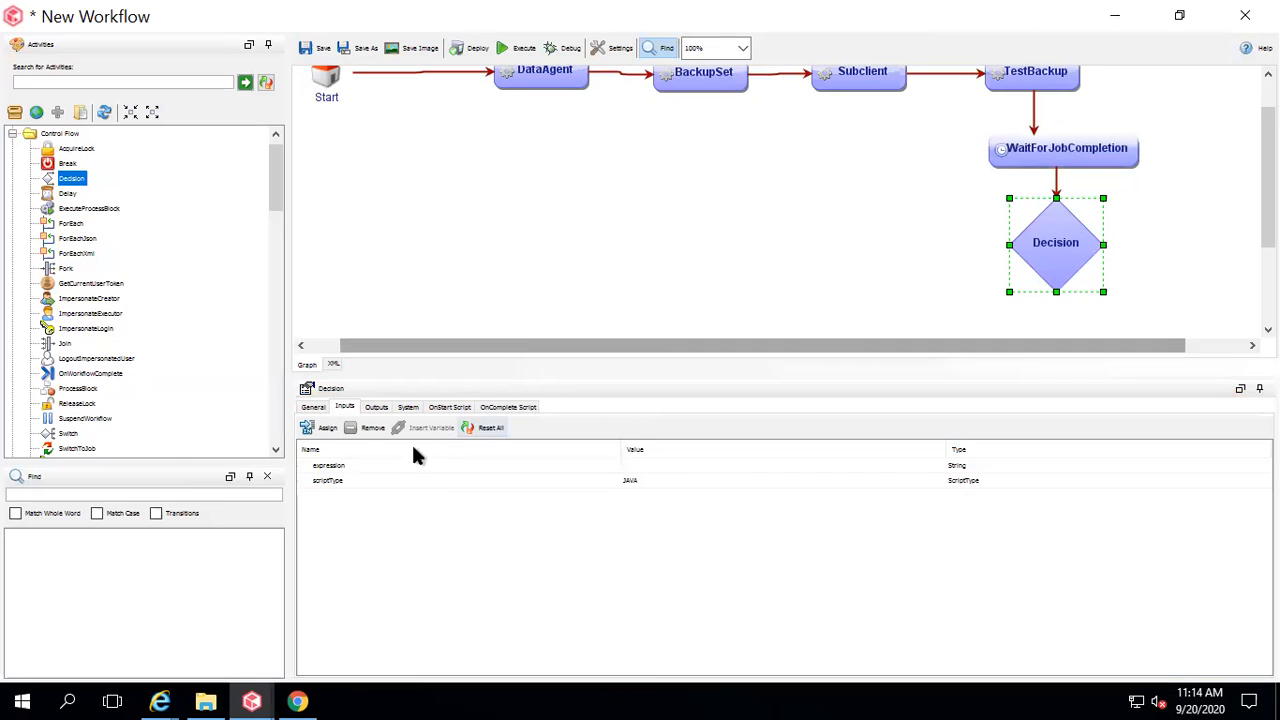
click(374, 465)
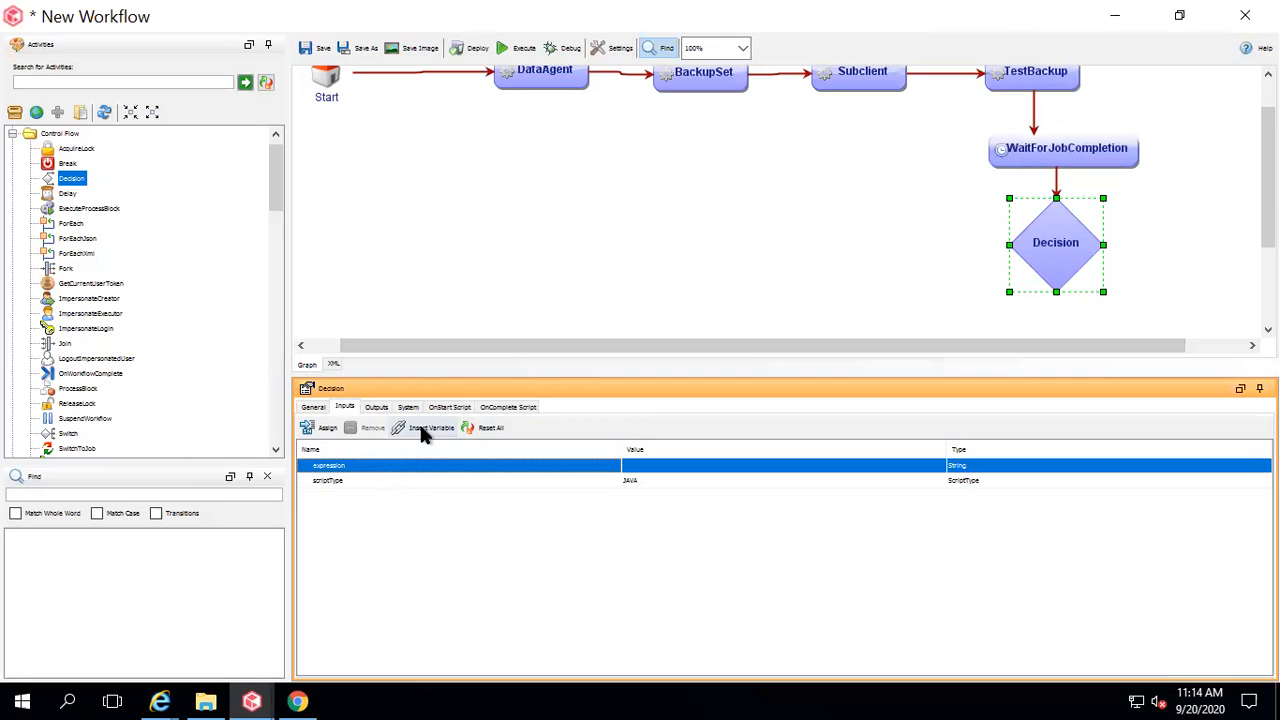
click(420, 428)
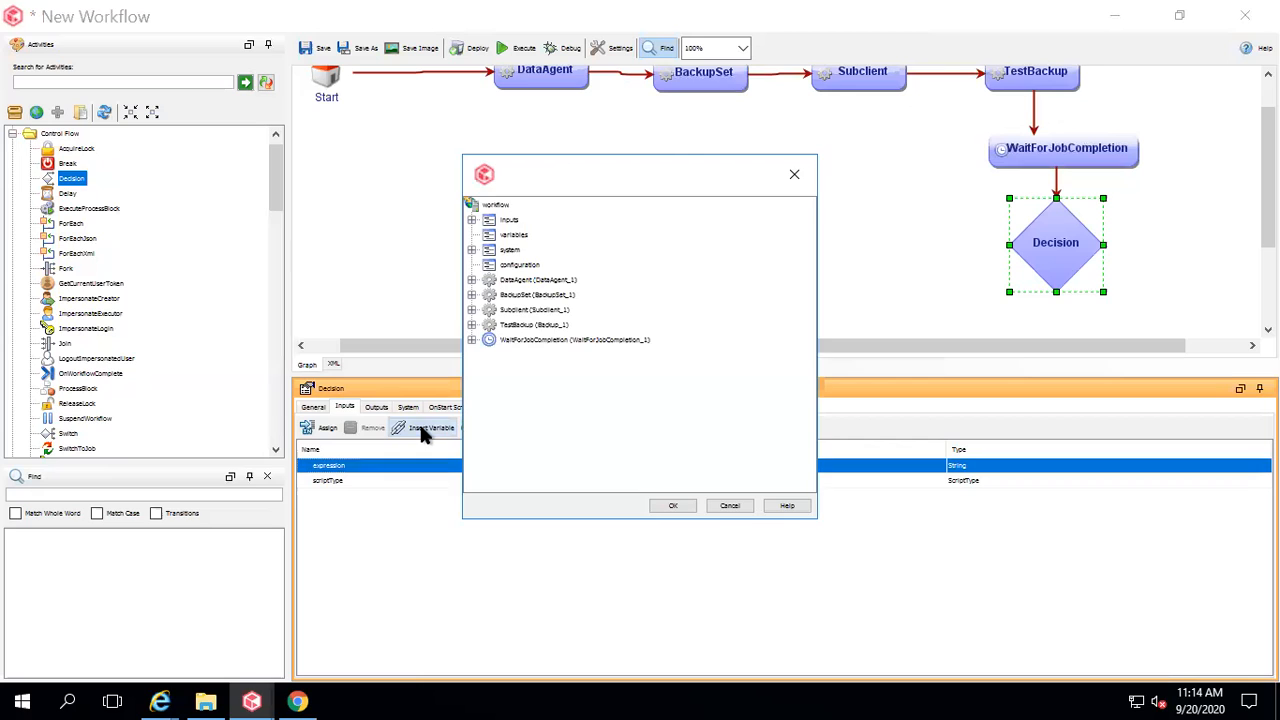
click(471, 340)
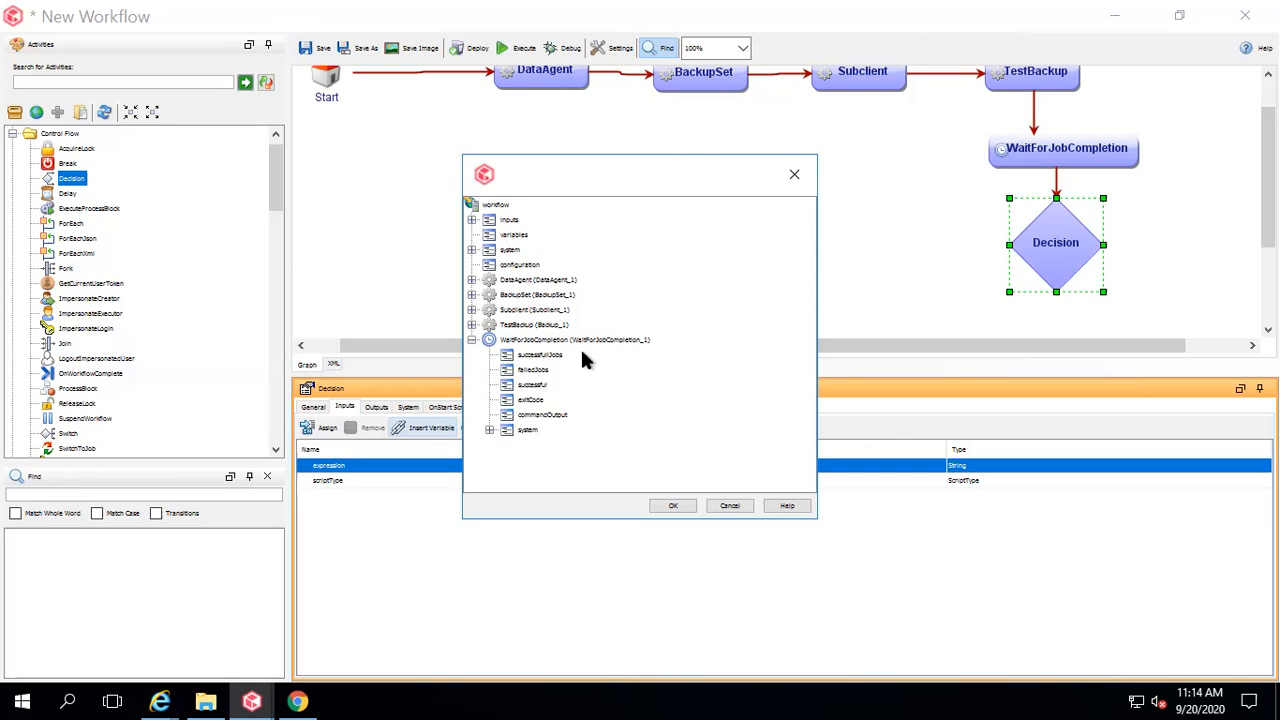
click(532, 400)
click(668, 506)
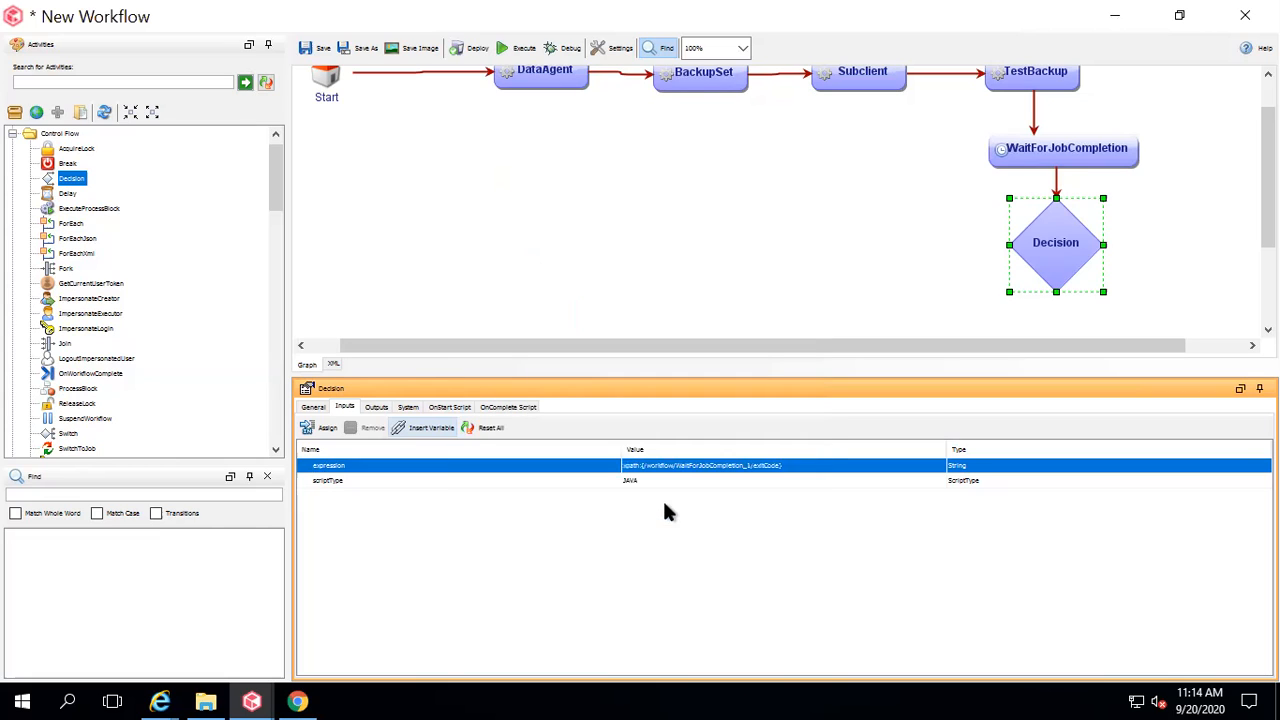
click(802, 467)
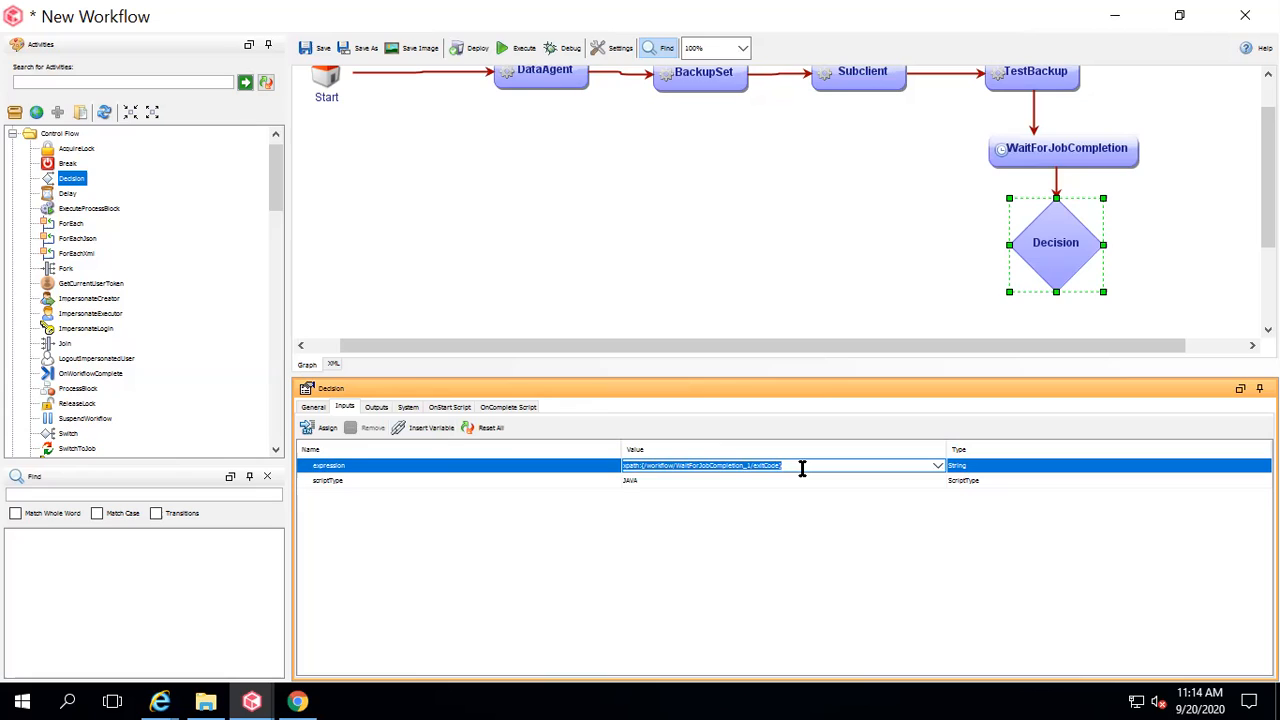
click(802, 467)
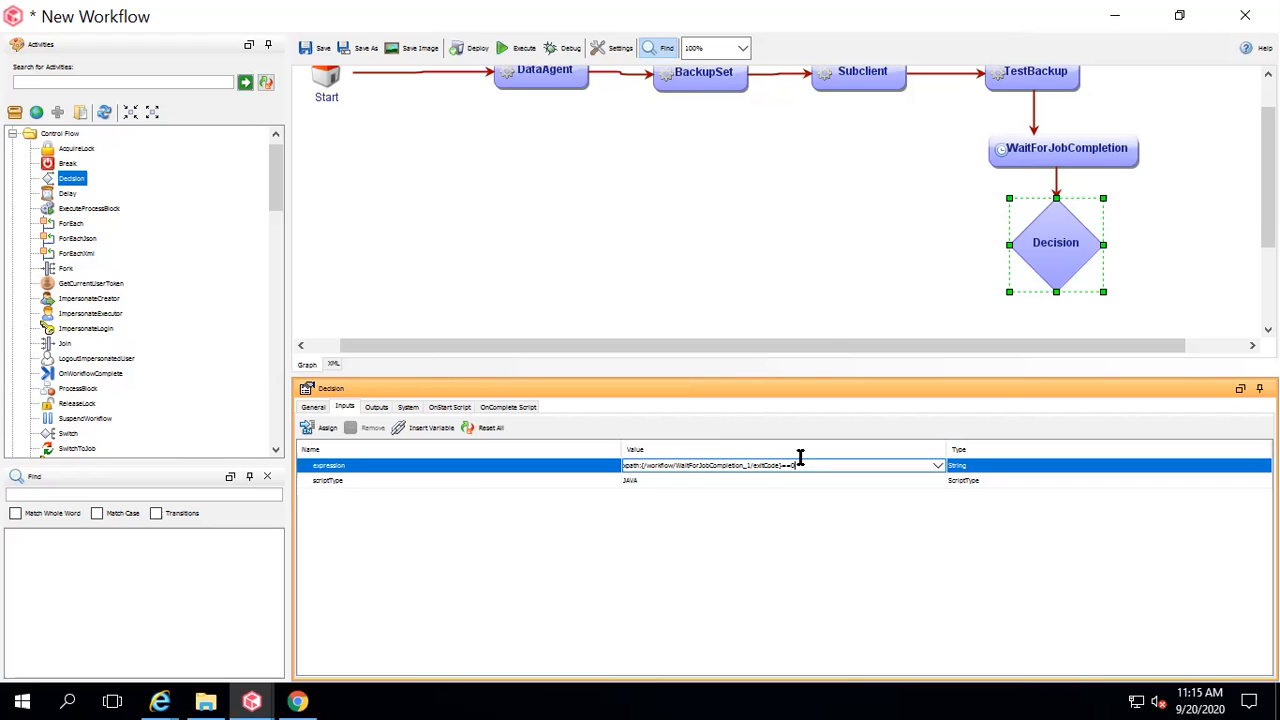
click(856, 302)
drag(988, 346, 1122, 347)
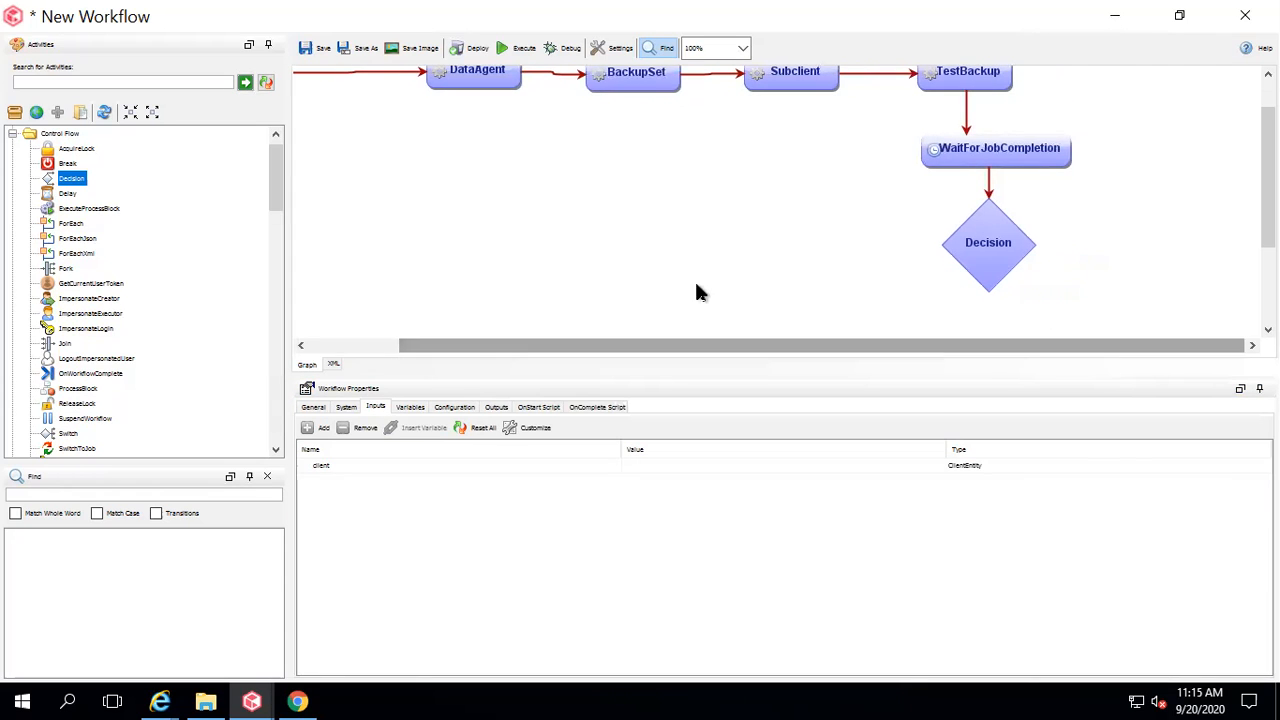
Add a Utilities Email activity to the right of the Decision, joined by a transition.
click(12, 133)
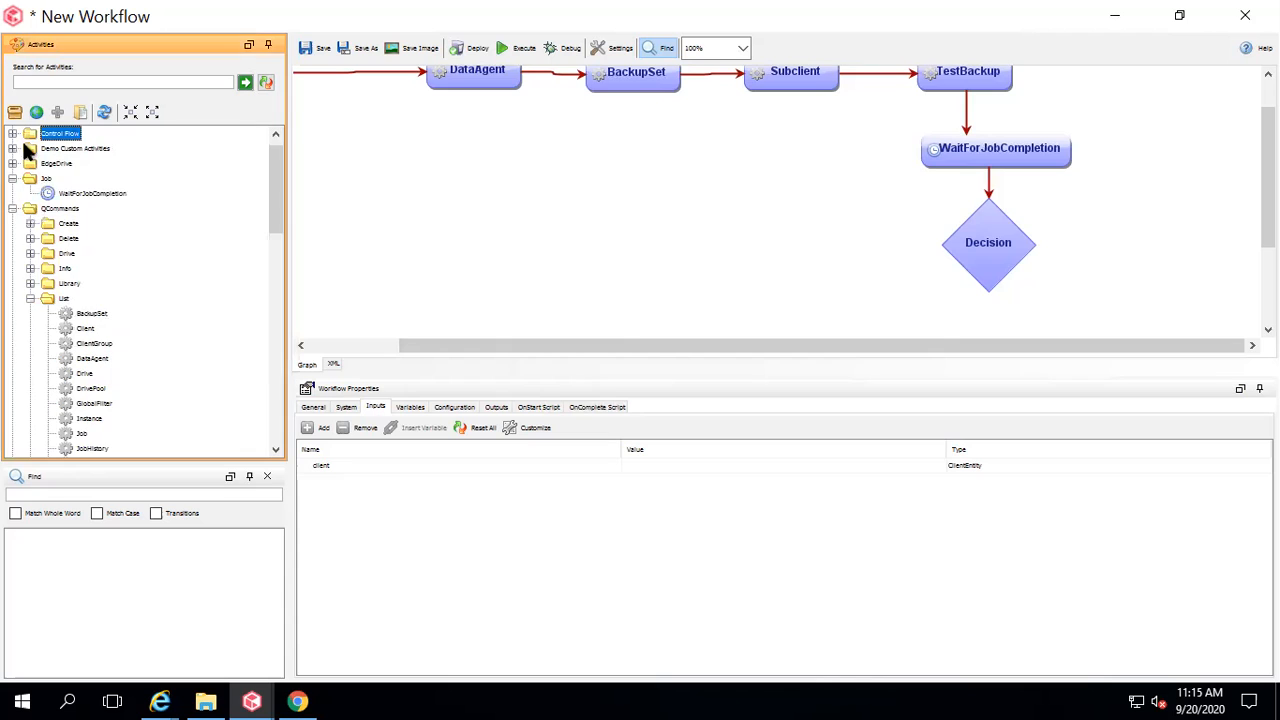
click(13, 208)
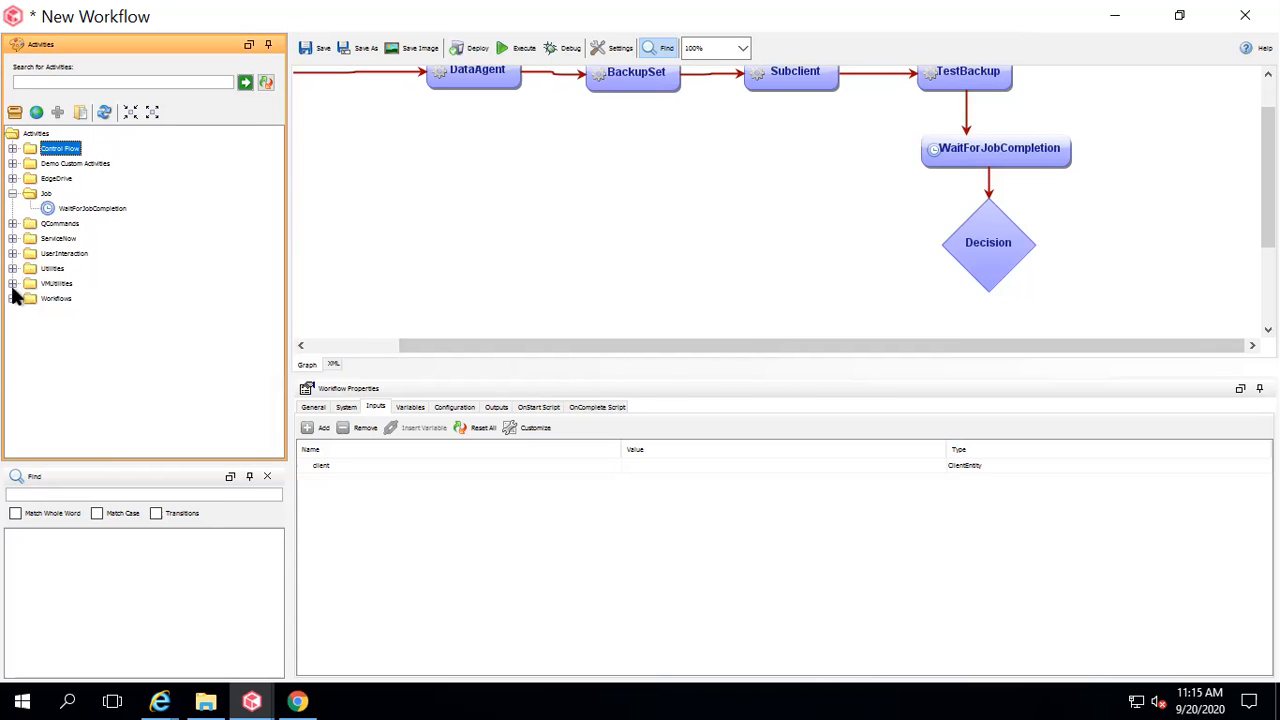
click(12, 254)
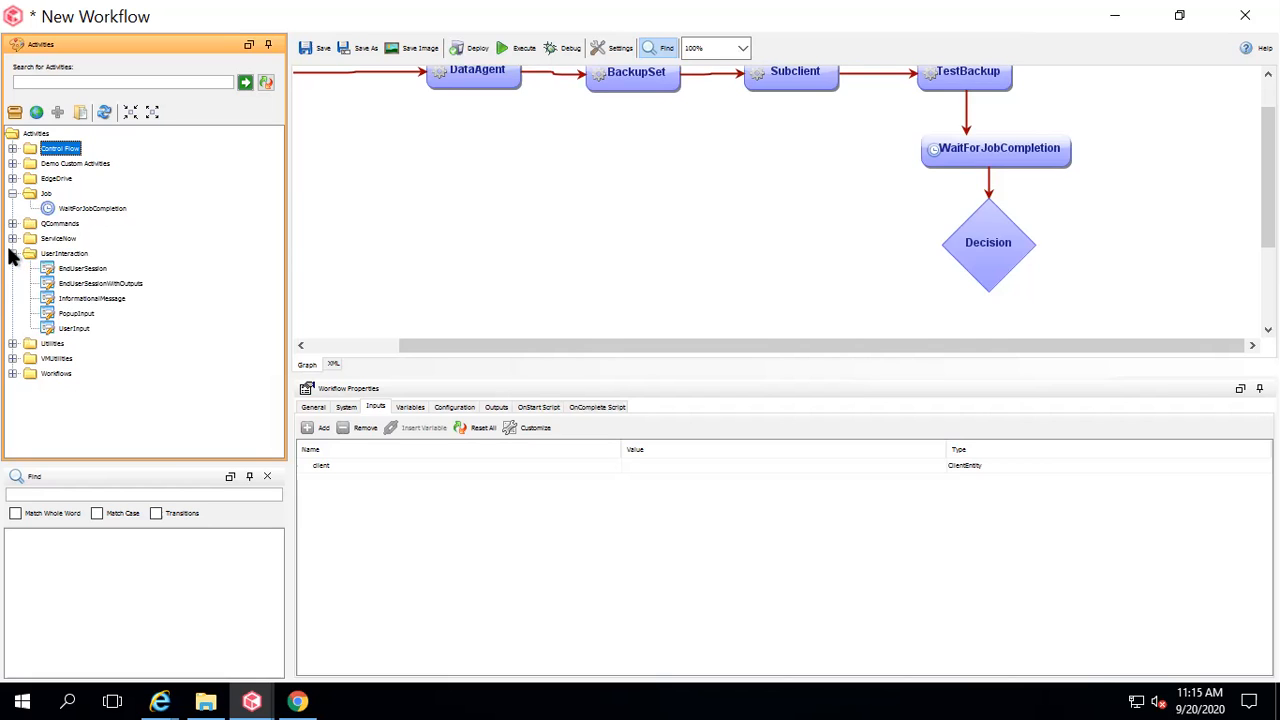
click(12, 254)
click(12, 268)
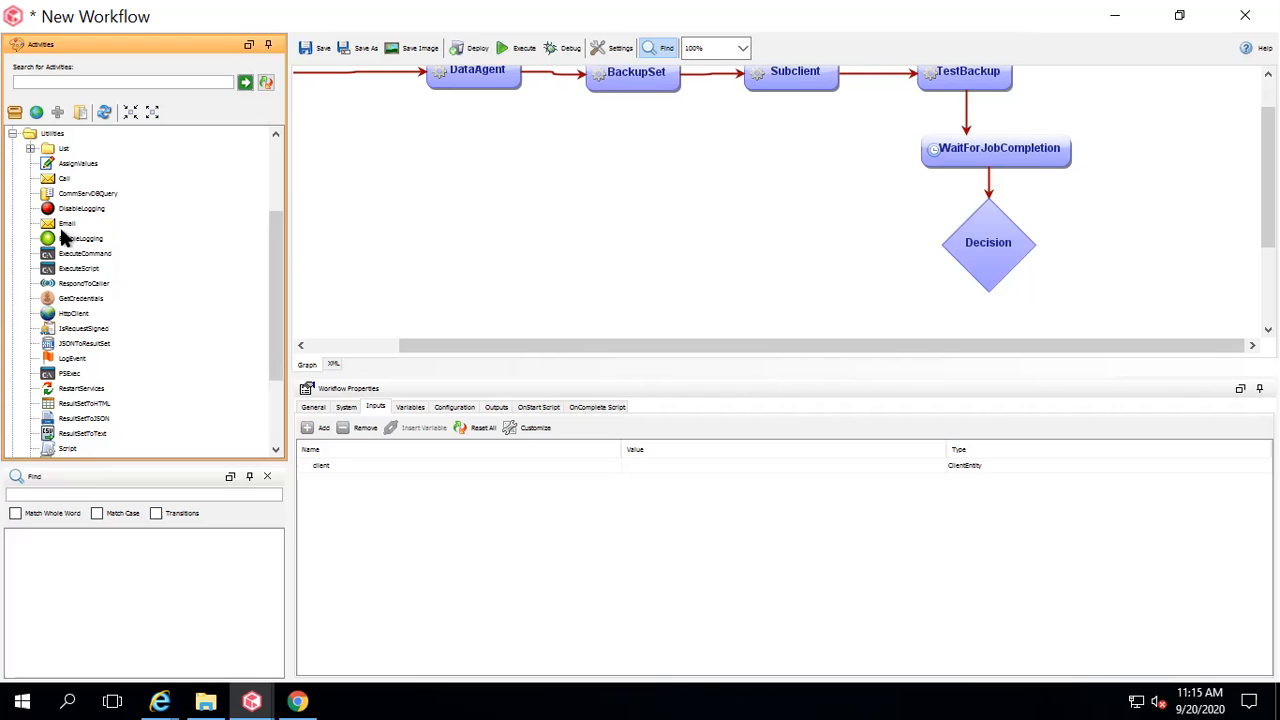
drag(66, 230, 1173, 252)
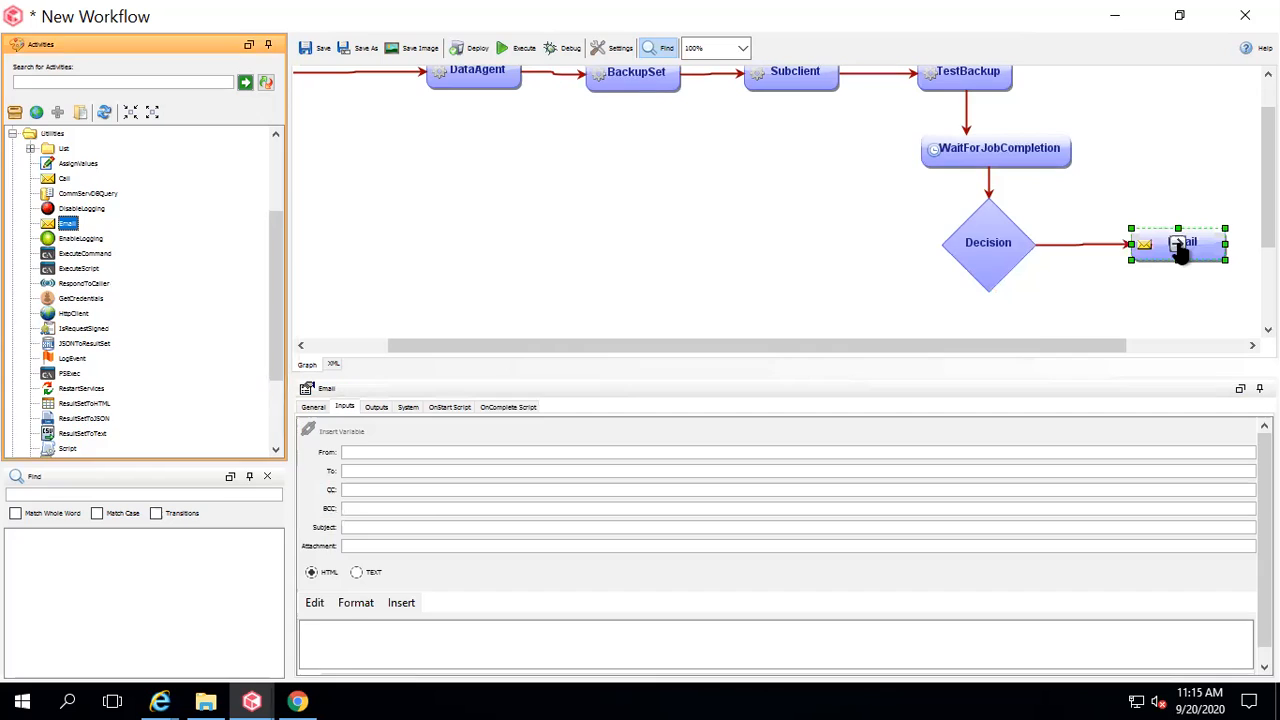
click(1082, 246)
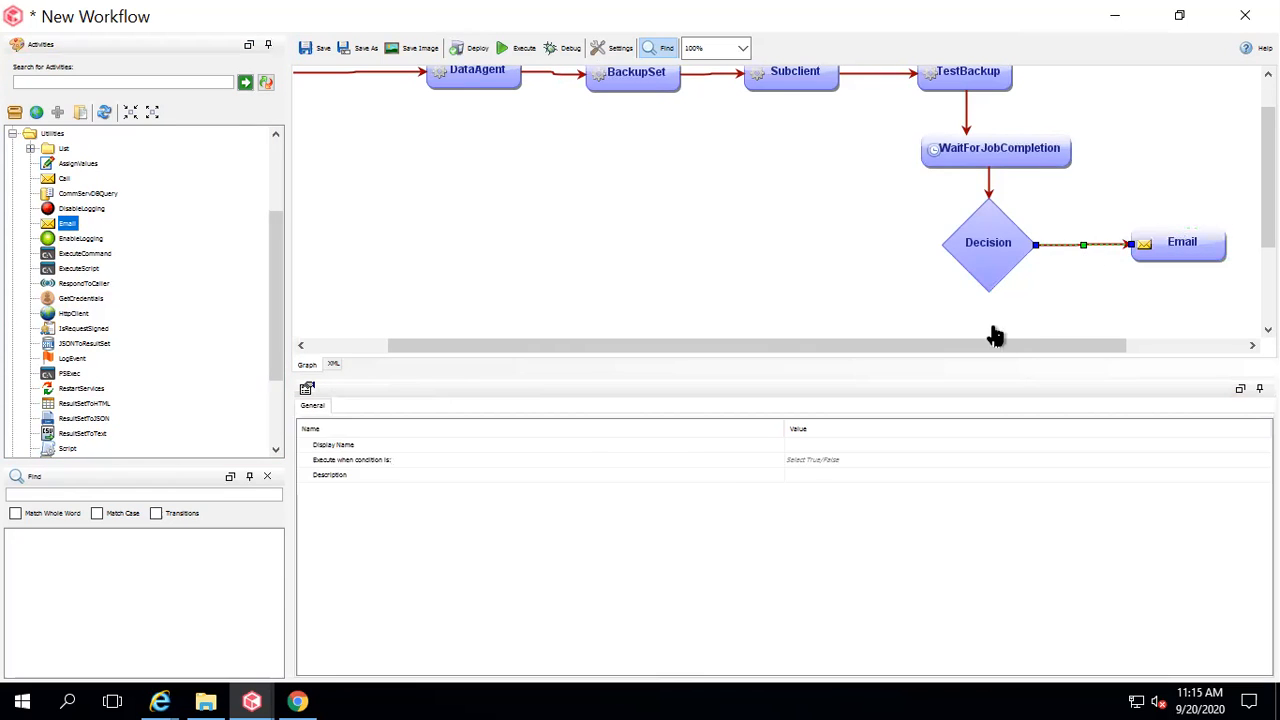
Give the Decision-to-Email transition the display name 'Backup failed'.
double_click(807, 445)
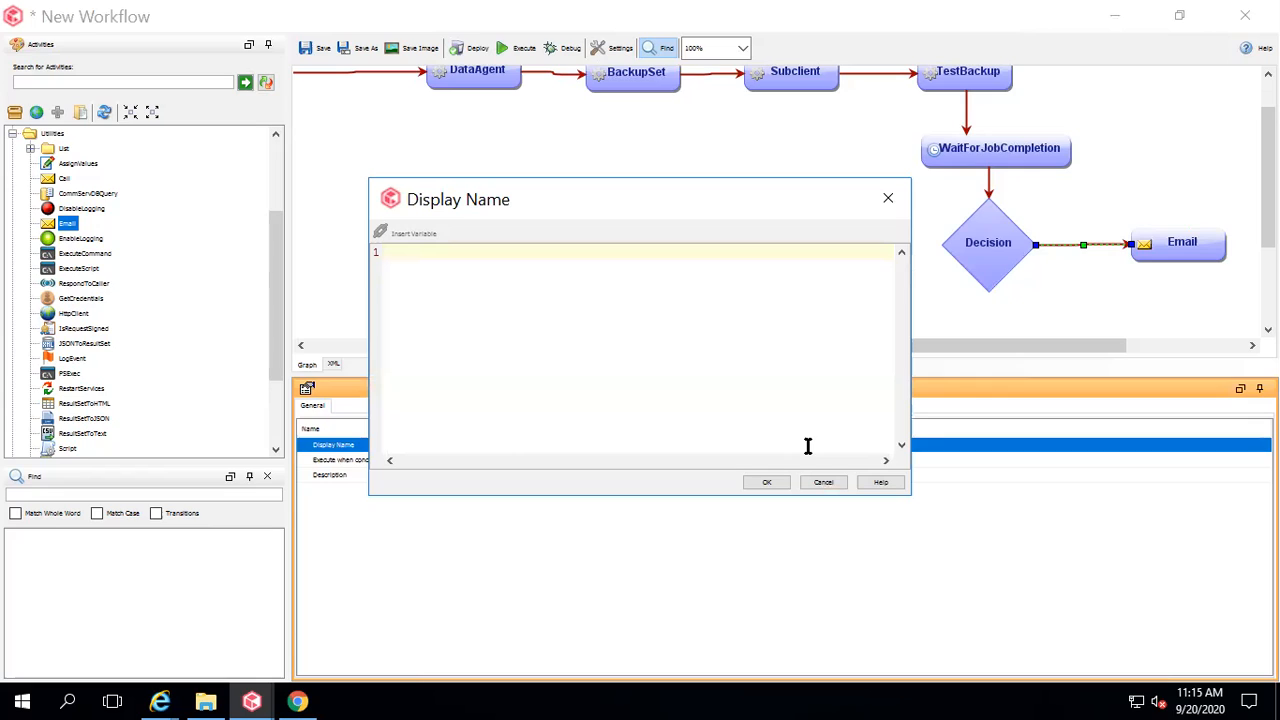
text(Backup failed)
click(767, 483)
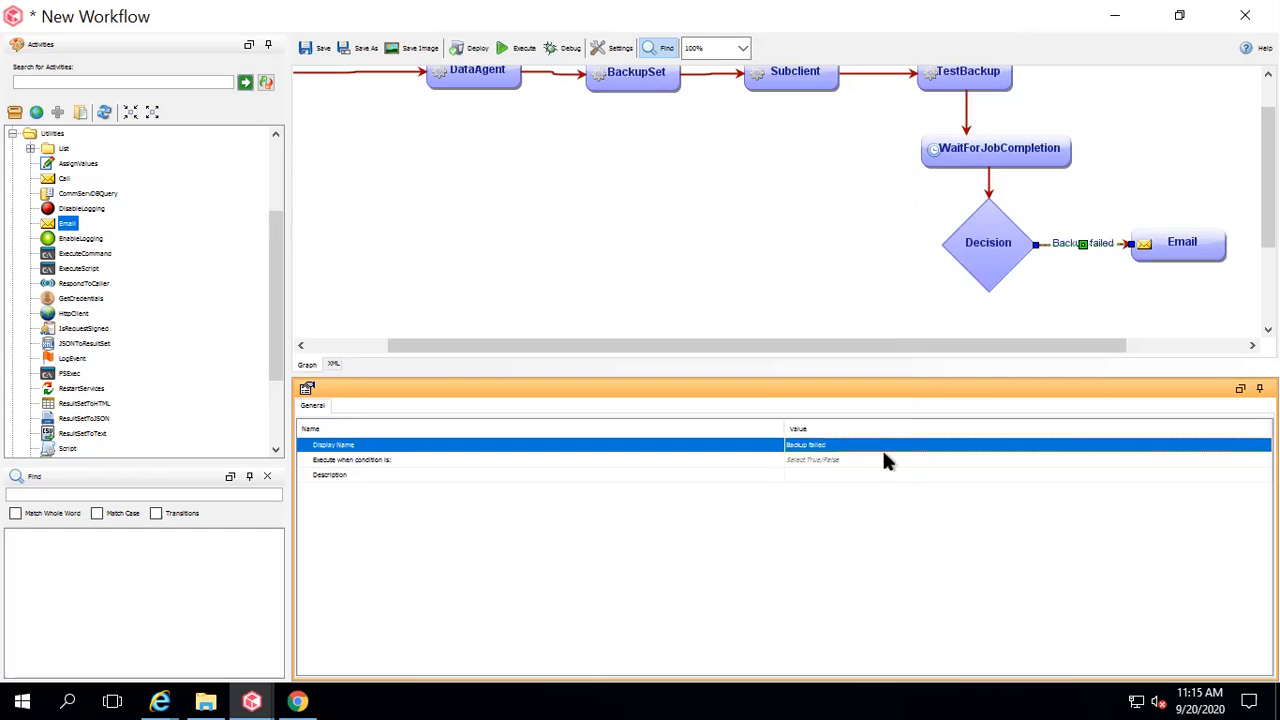
click(1097, 262)
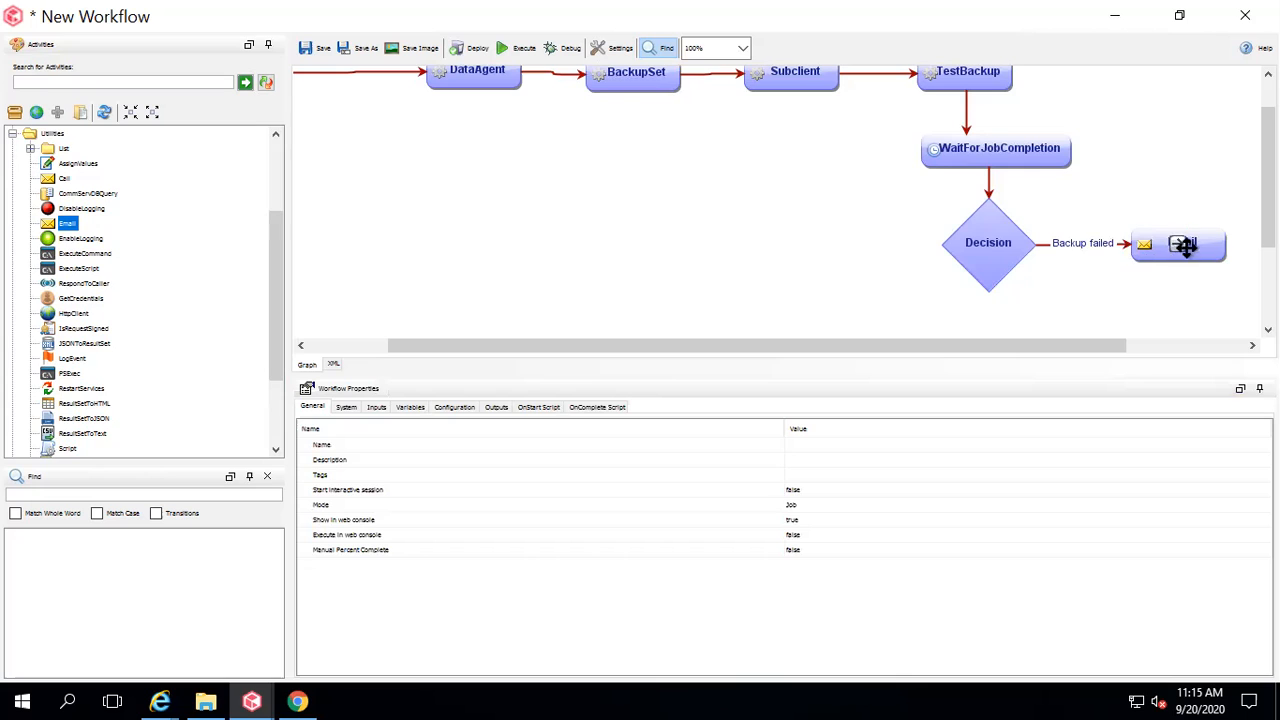
click(1211, 246)
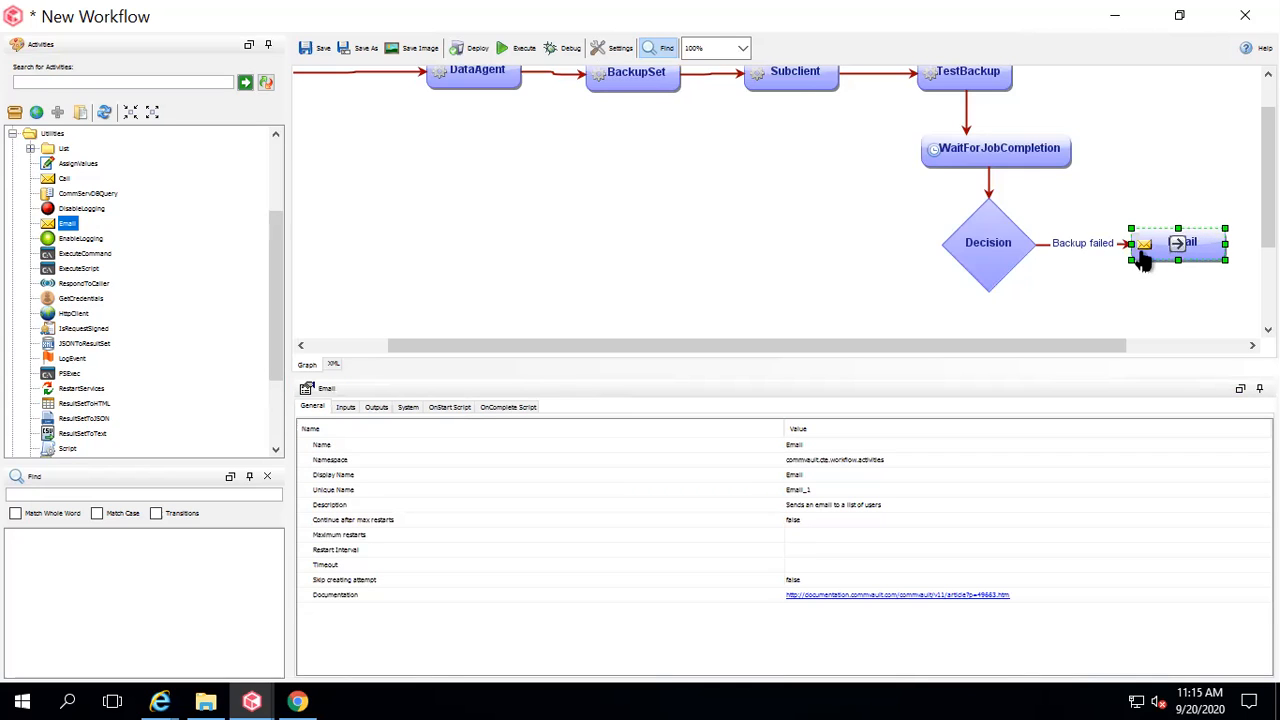
click(1083, 244)
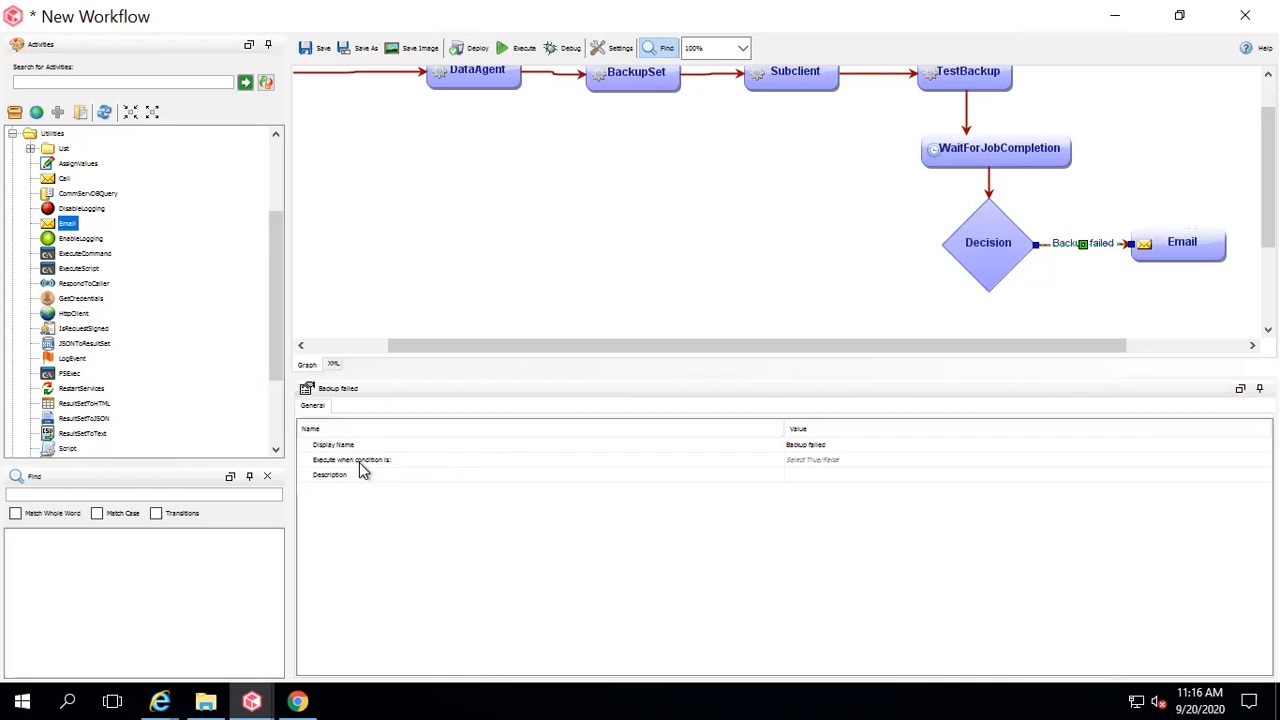
Set the Backup failed transition to execute when the Decision condition is false.
click(929, 459)
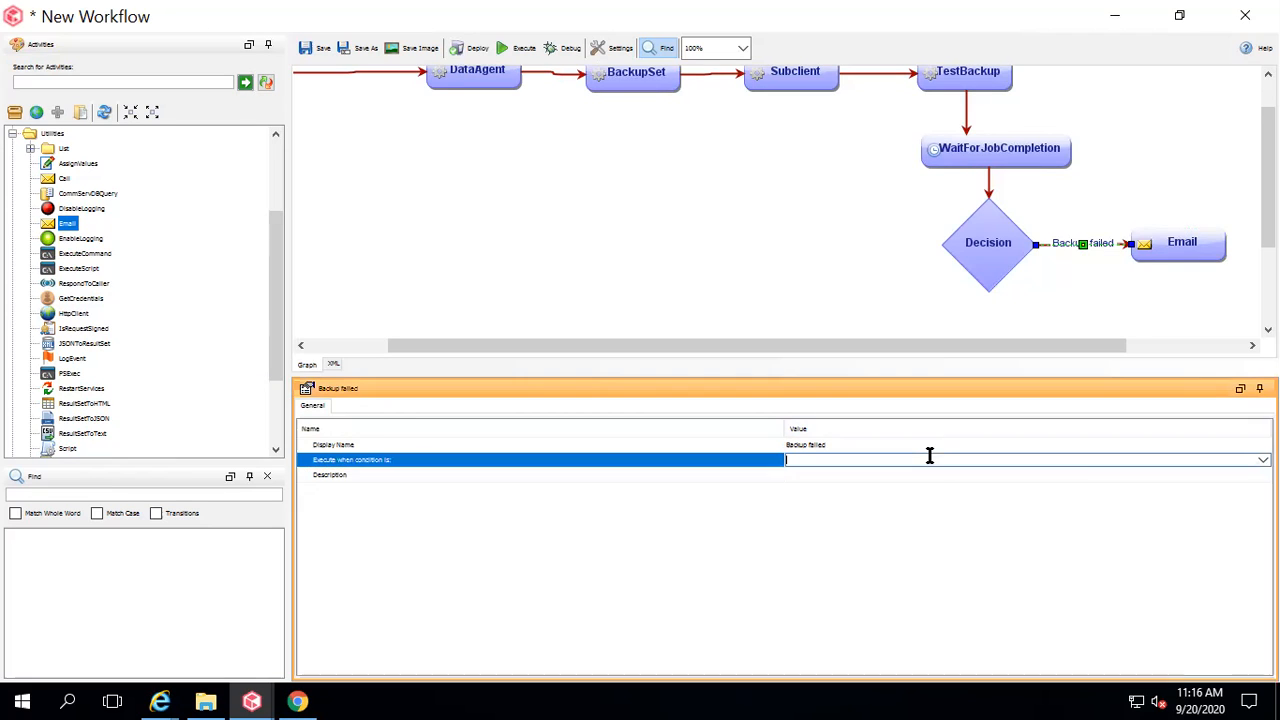
click(1263, 459)
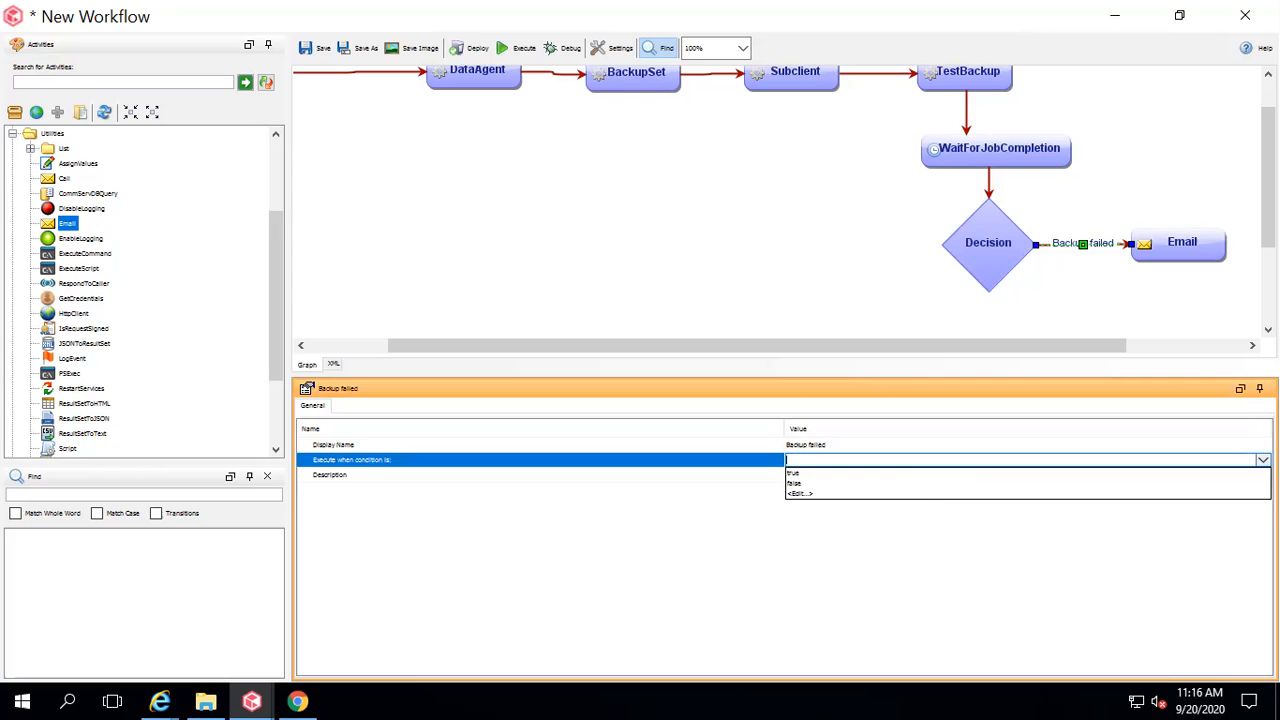
click(913, 483)
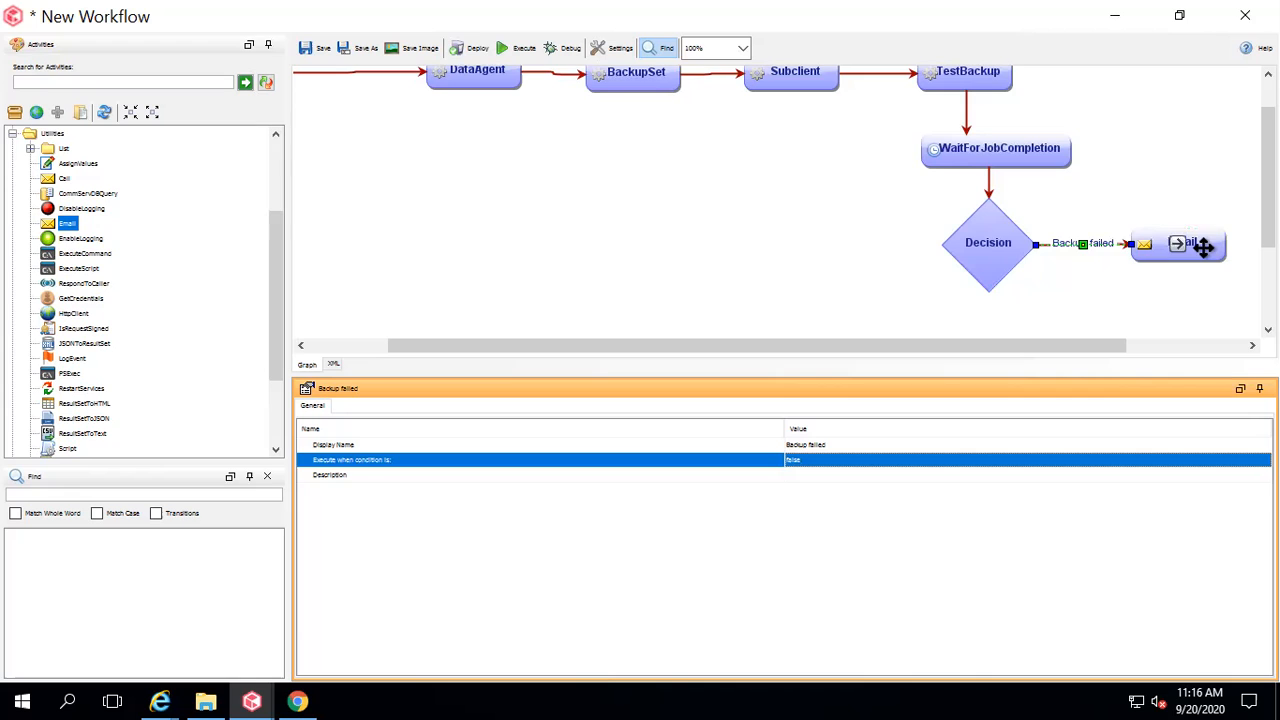
click(1014, 243)
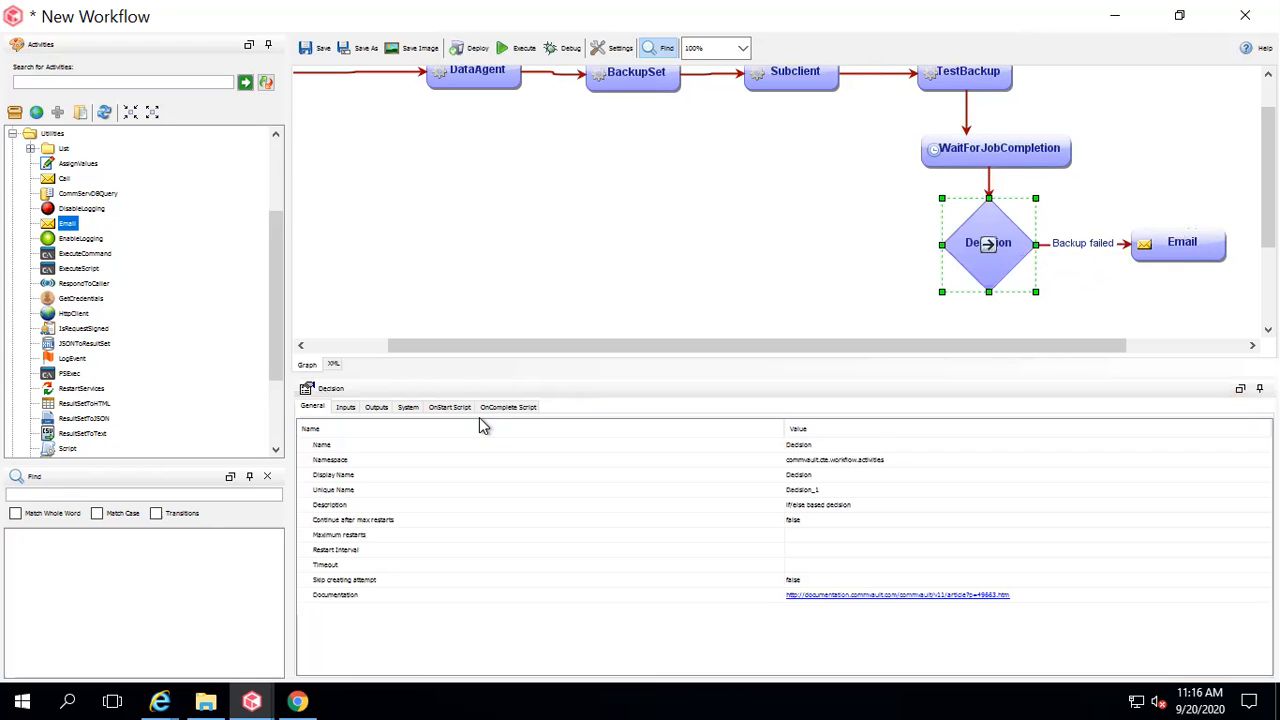
click(345, 408)
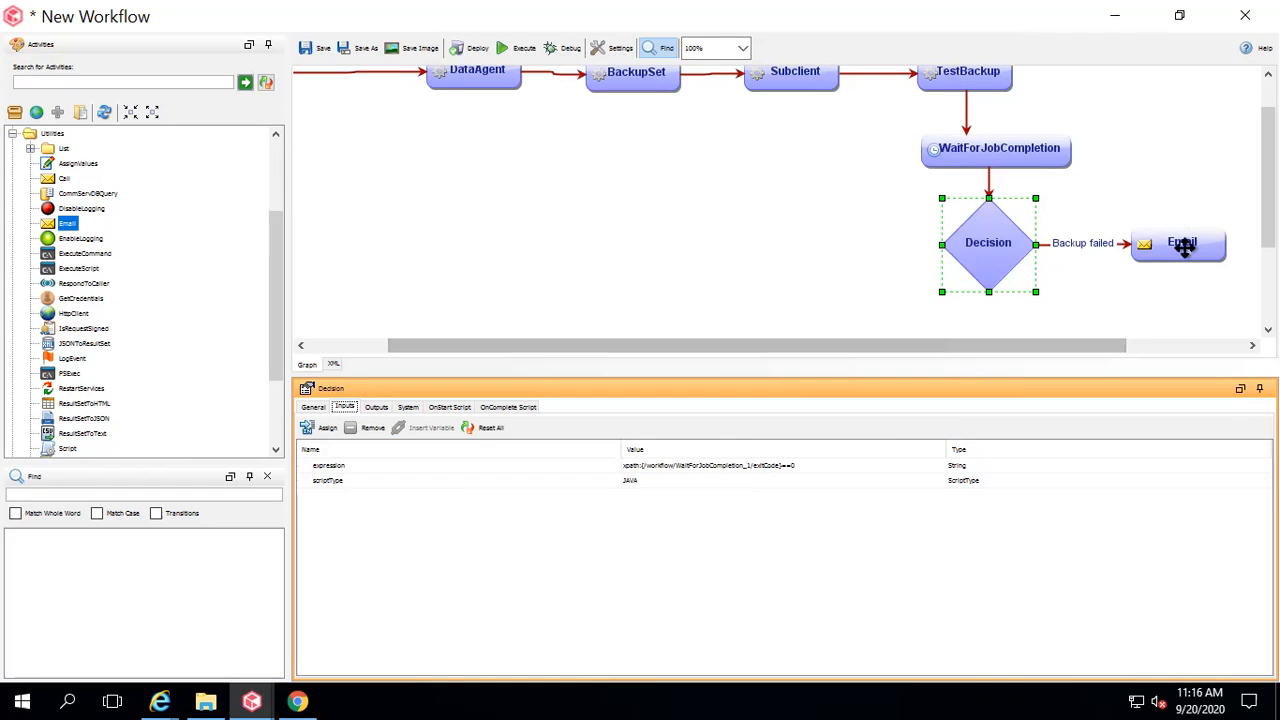
click(1093, 242)
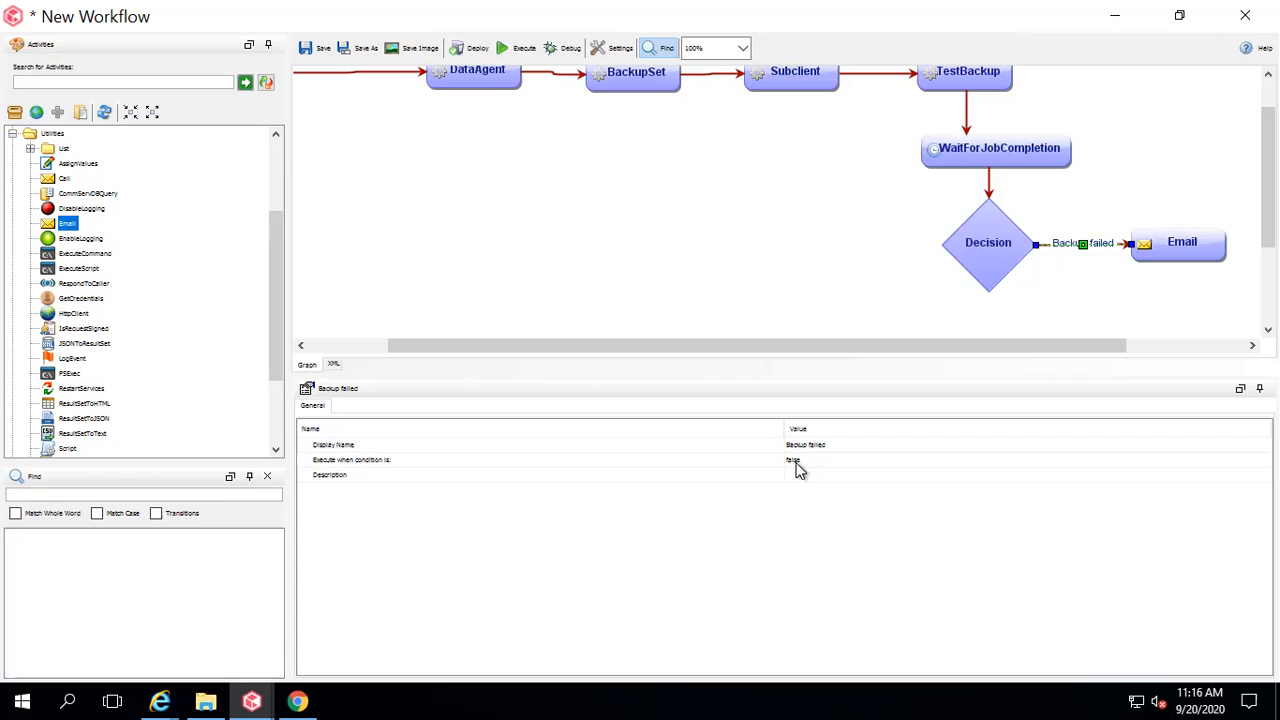
Select the Email activity on the canvas and show its Inputs tab.
click(1205, 242)
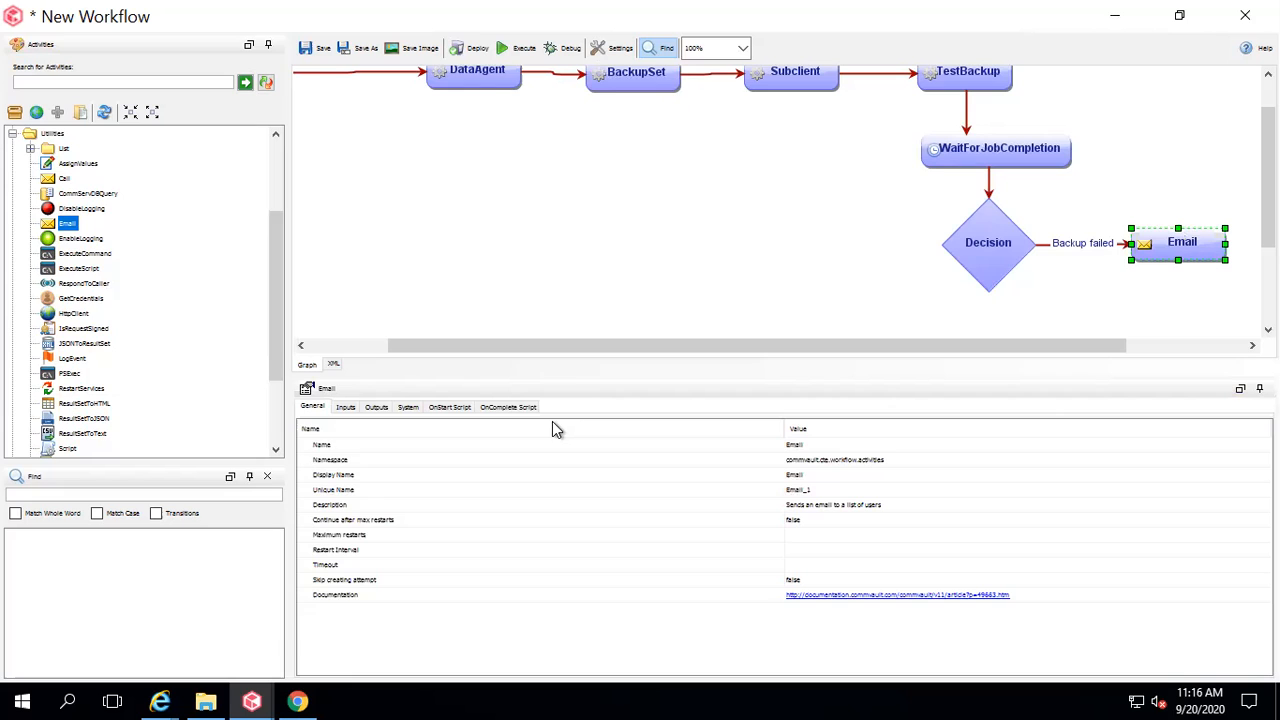
click(345, 408)
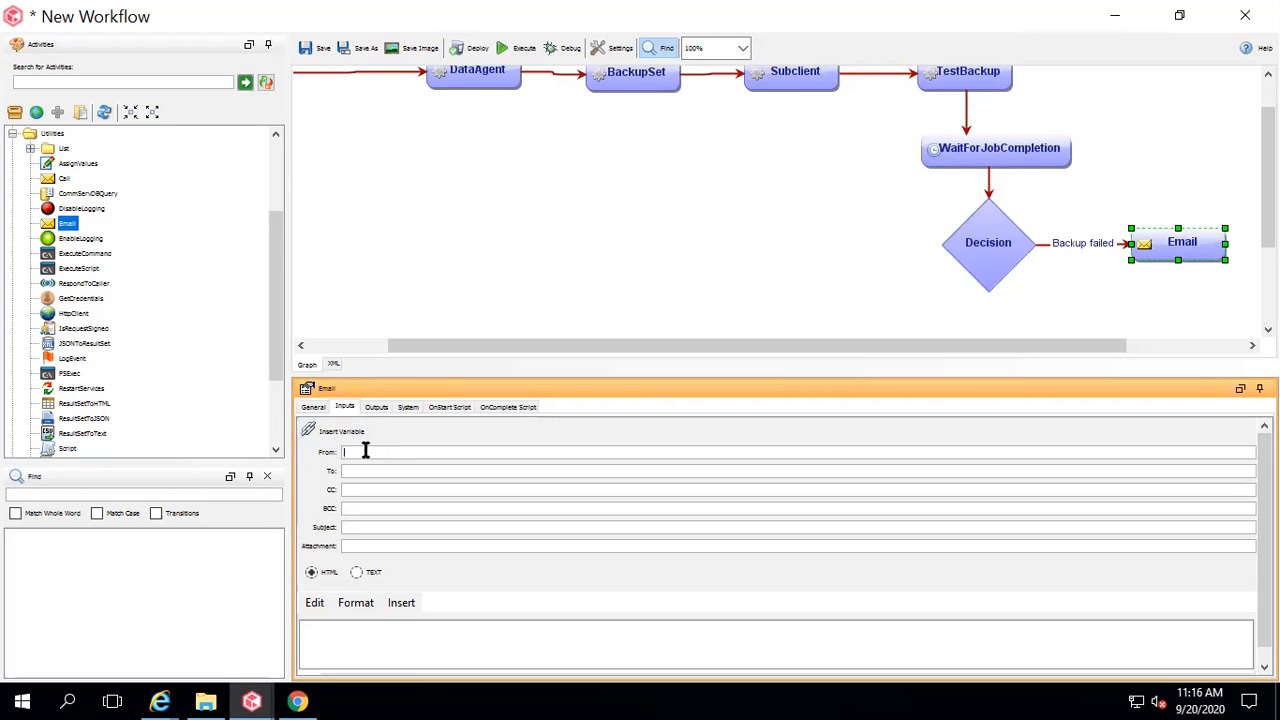
Enter the sender's e-mail address in the Email step's From field.
click(365, 451)
click(251, 701)
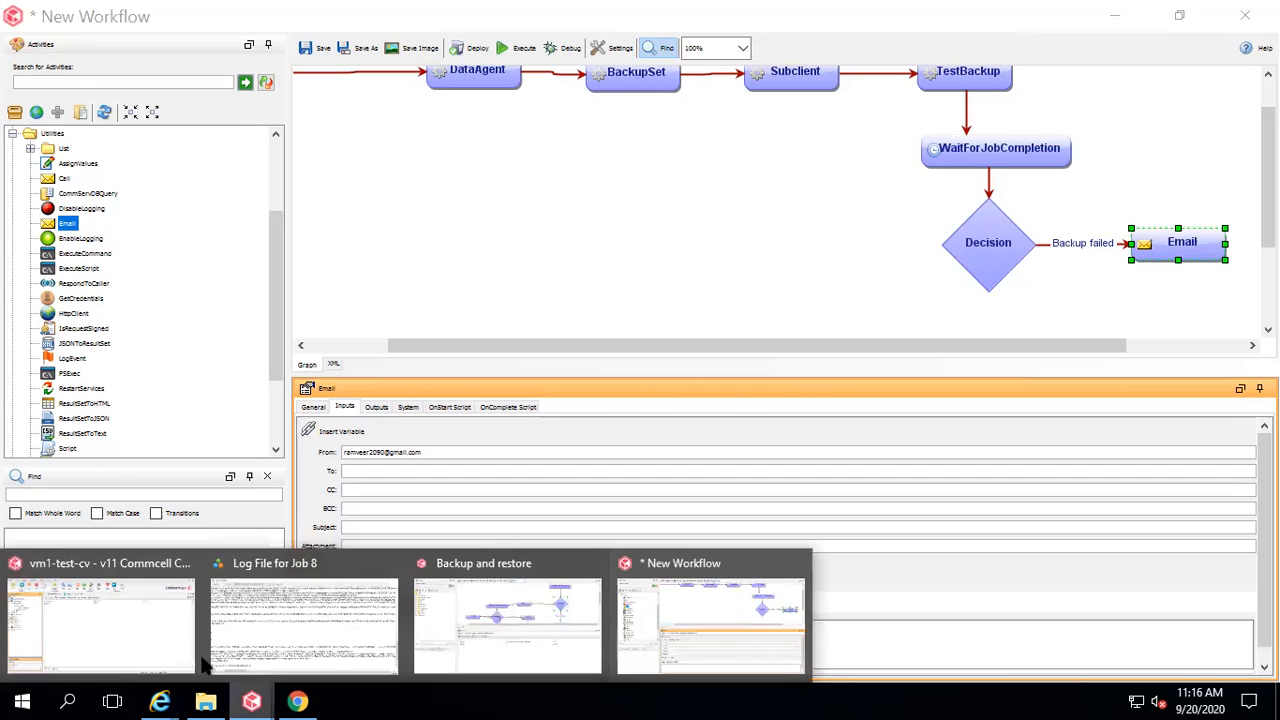
click(153, 628)
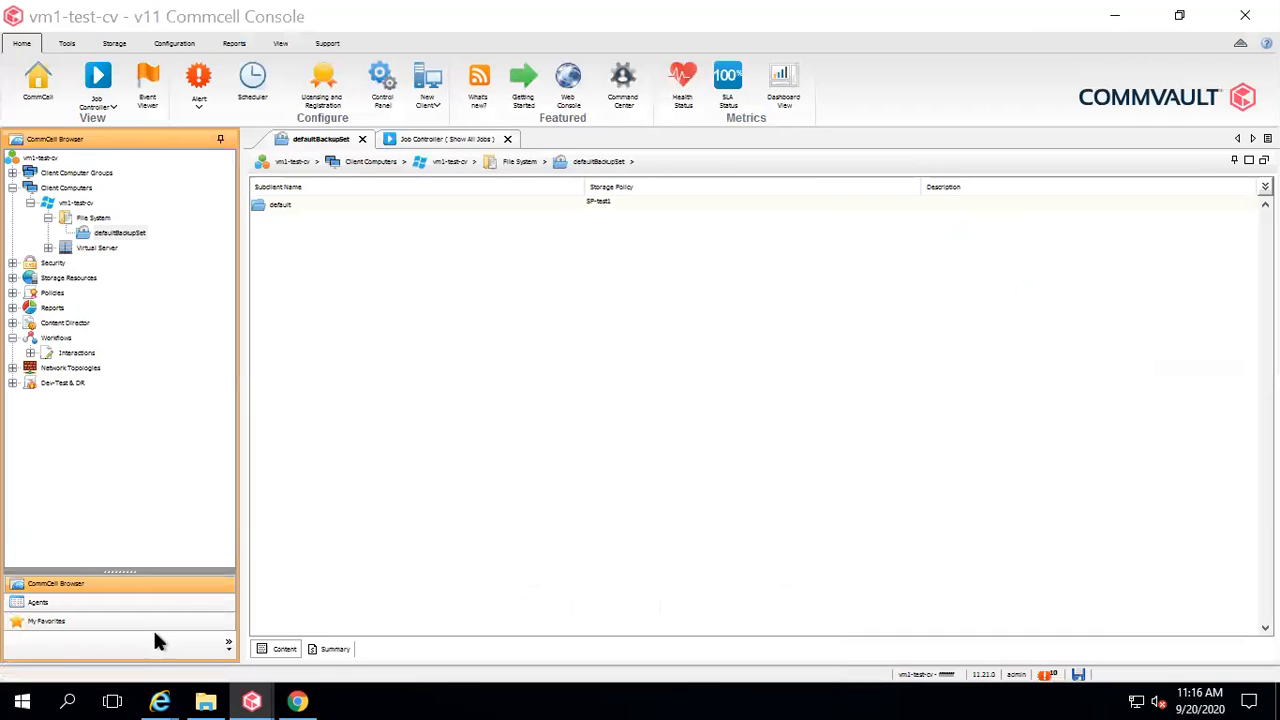
click(367, 86)
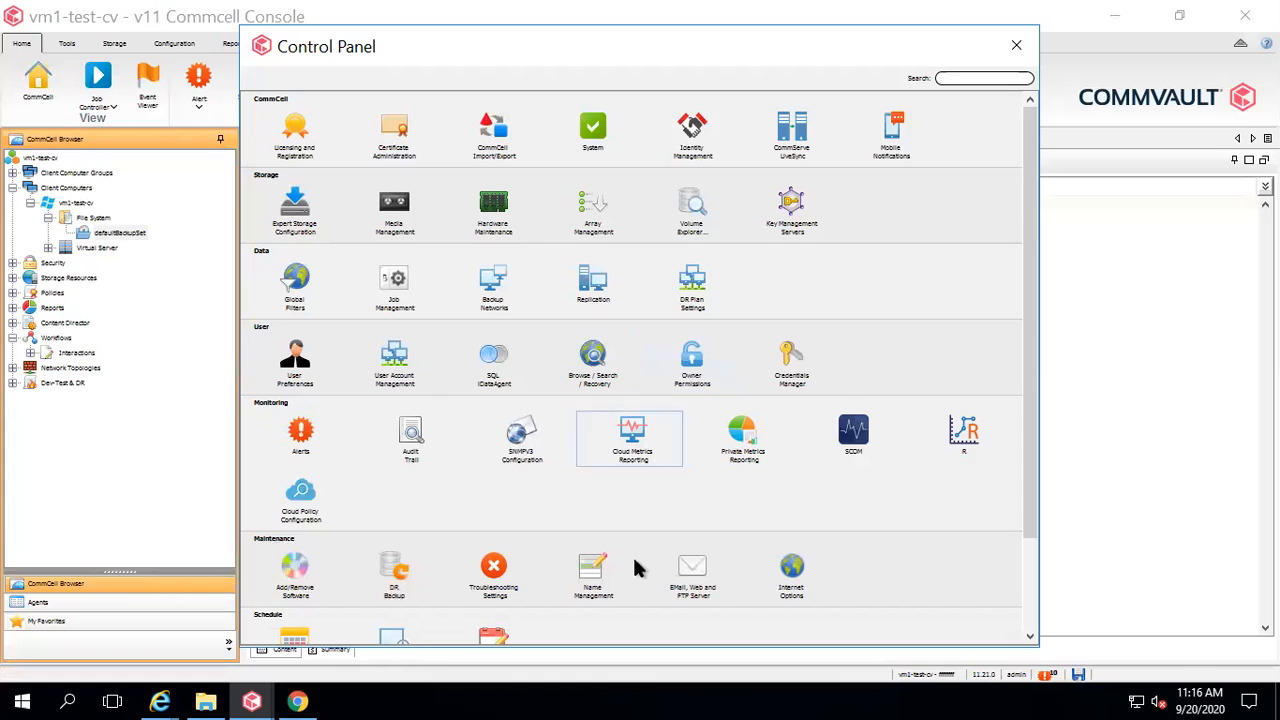
double_click(692, 577)
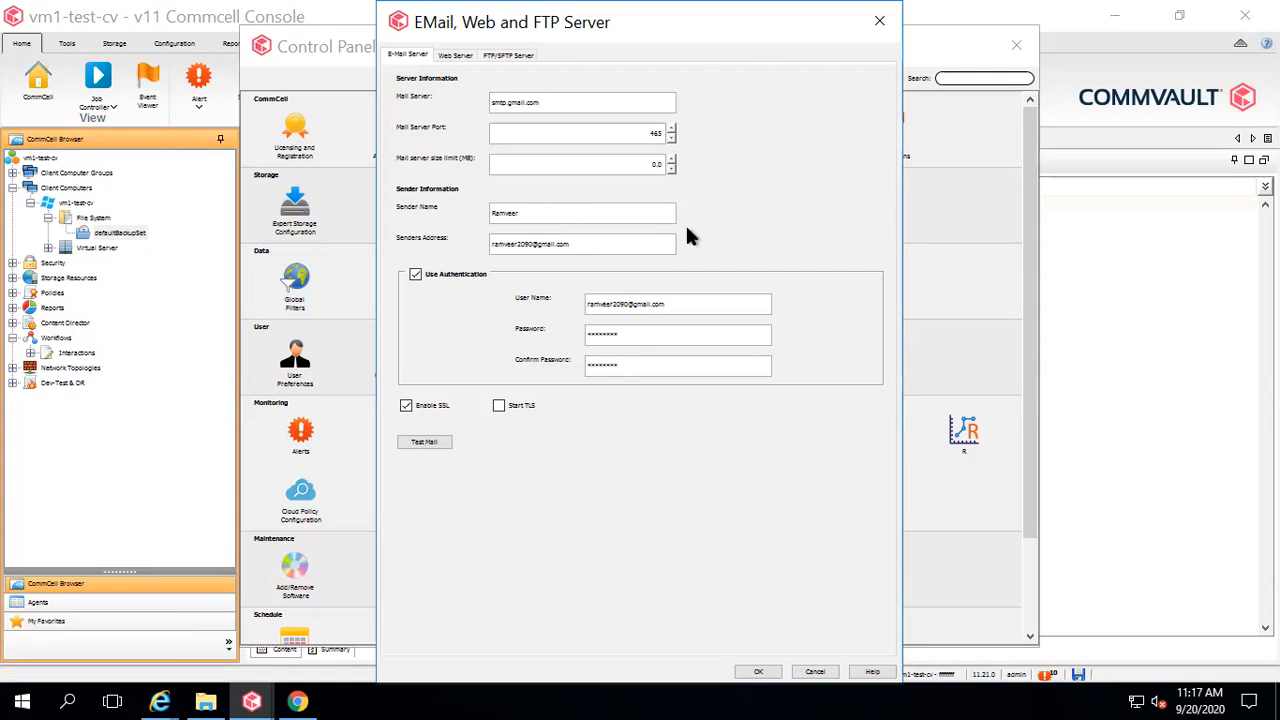
click(881, 37)
click(1016, 45)
mouse_move(255, 697)
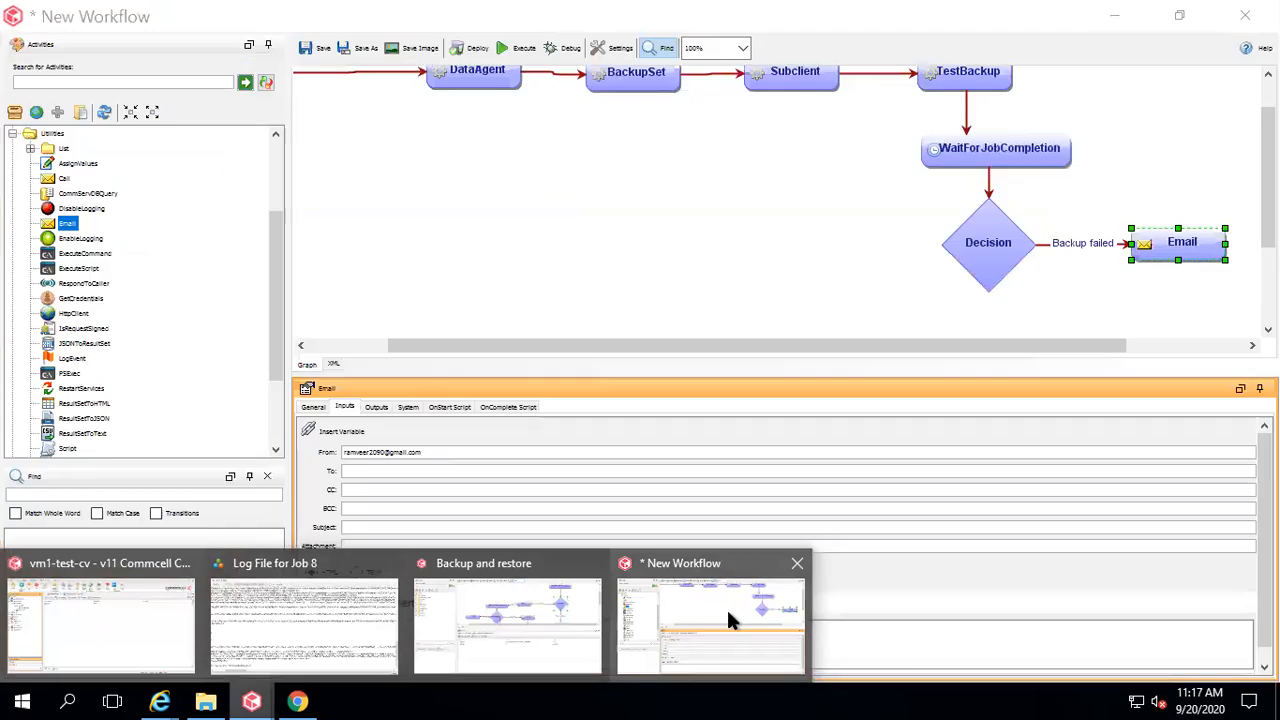
click(726, 607)
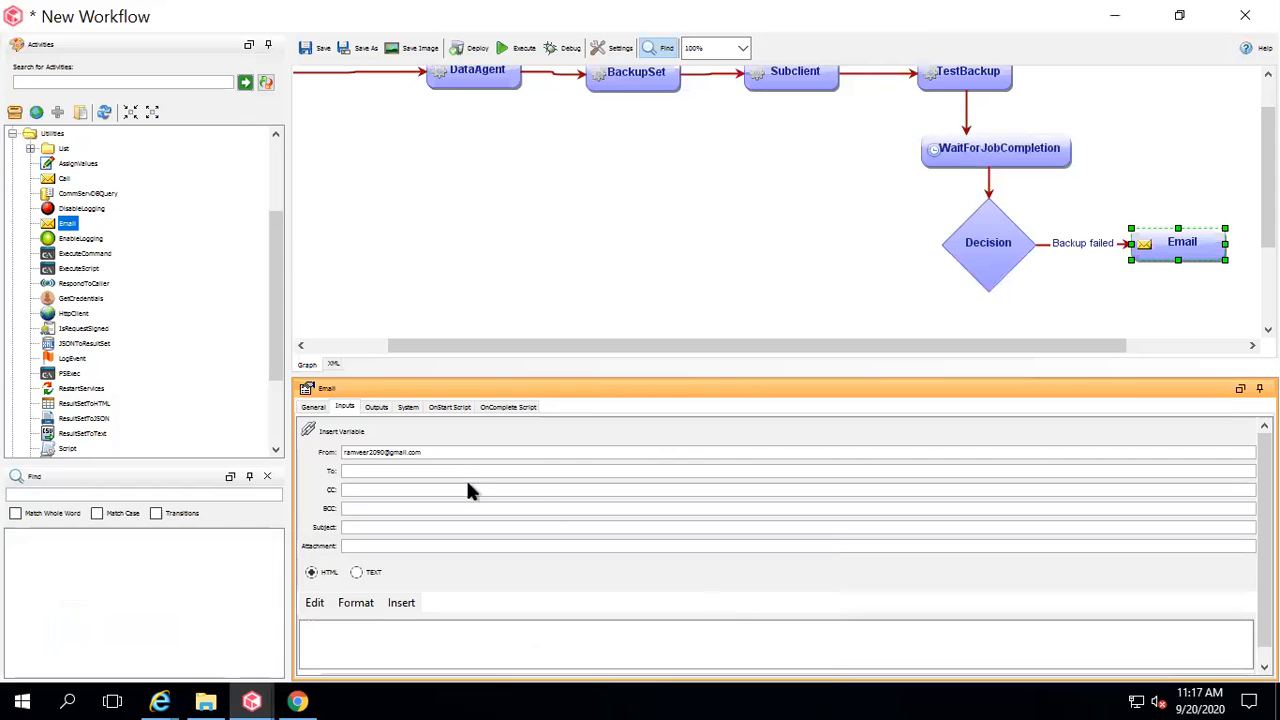
Enter the recipient's e-mail address and the subject 'Backup for workflow got failed: JOB ID->'.
click(382, 472)
click(354, 527)
text(Backup for workflow got)
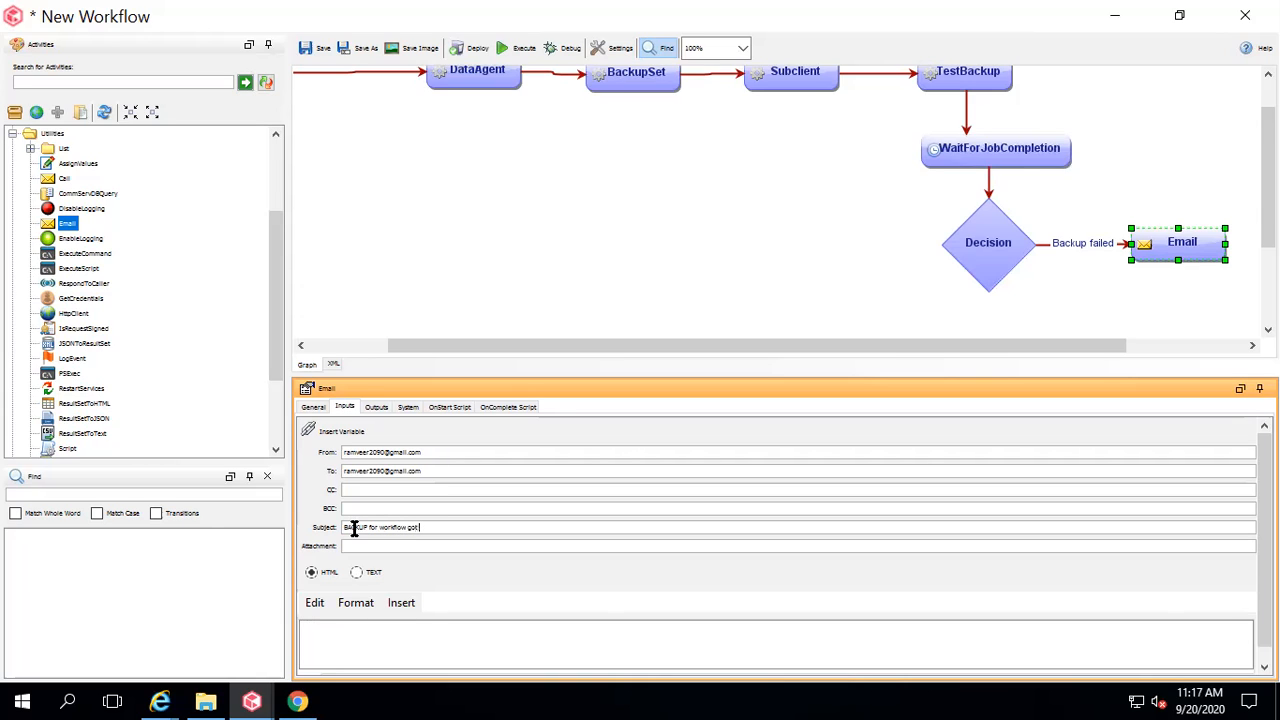
text( failed: JOB ID->)
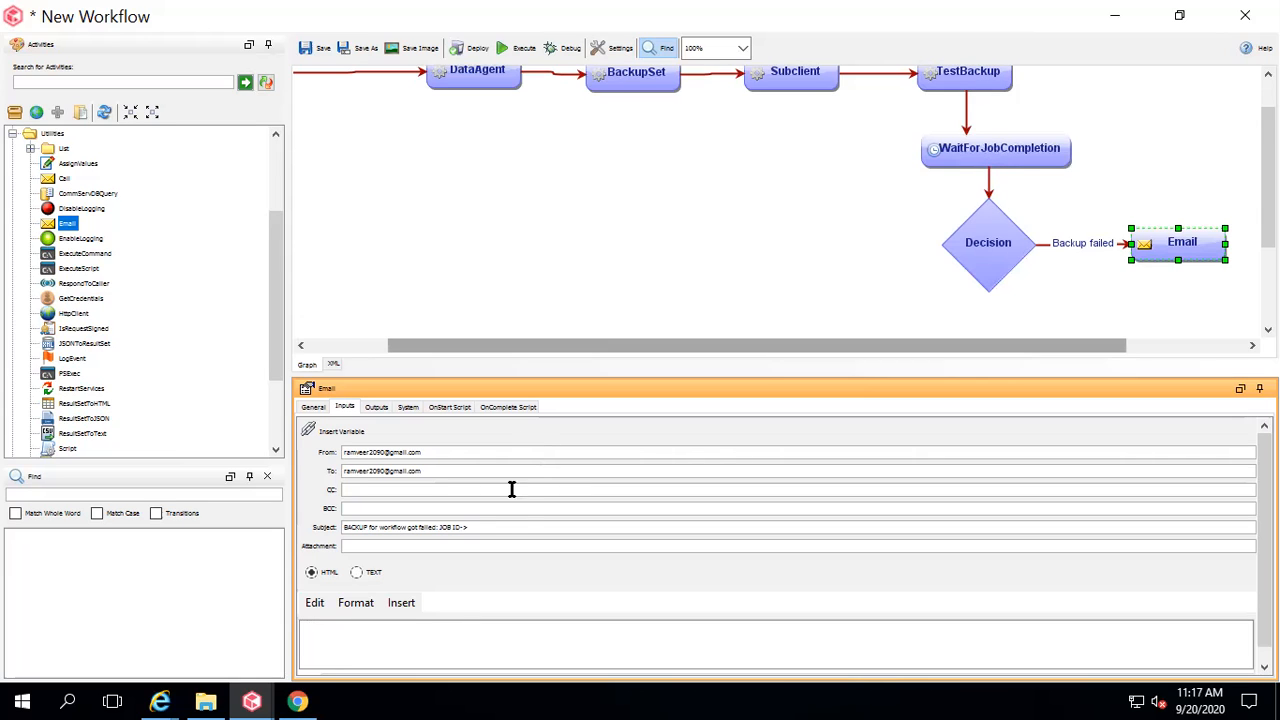
click(352, 433)
Append the TestBackup jobId variable to the email subject.
click(510, 325)
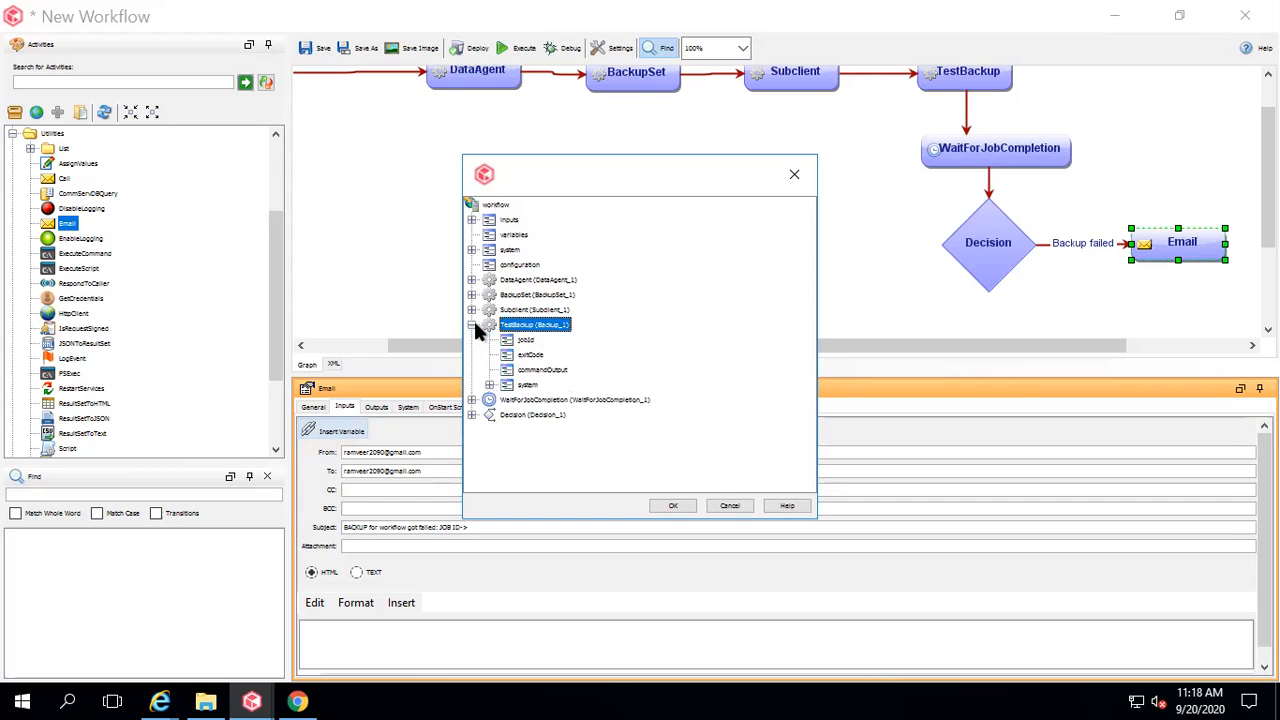
click(527, 341)
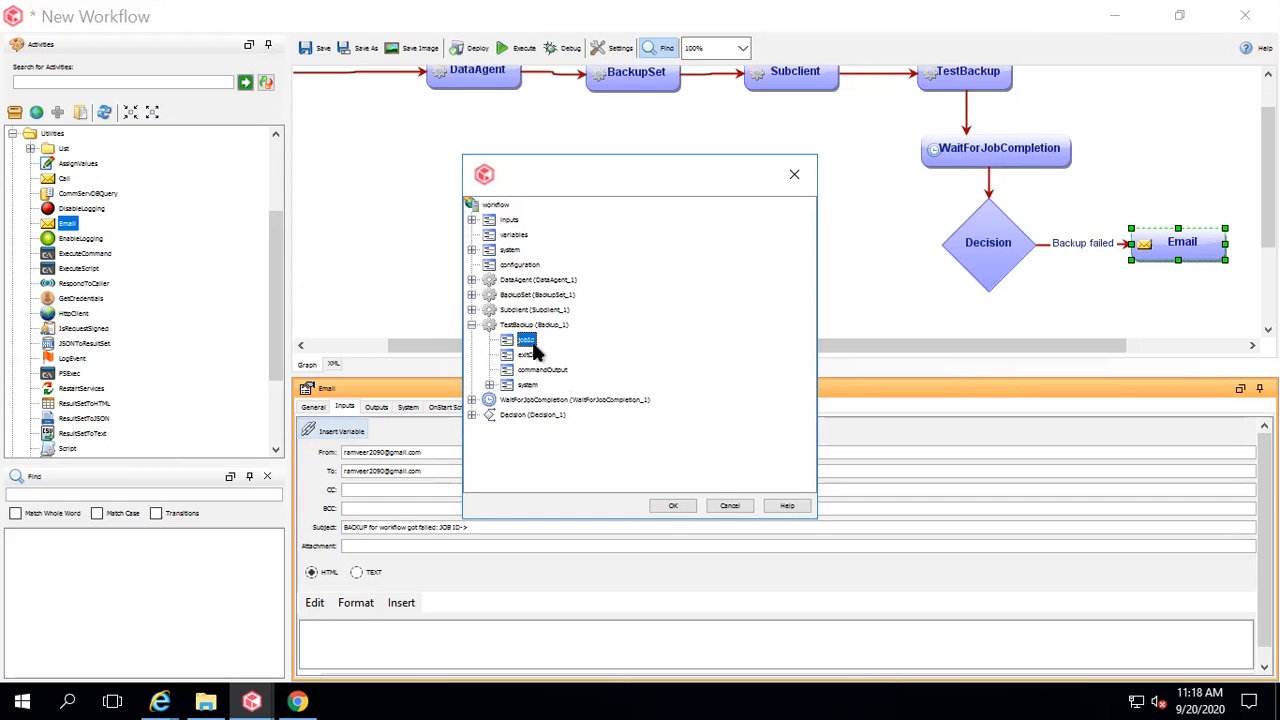
click(664, 505)
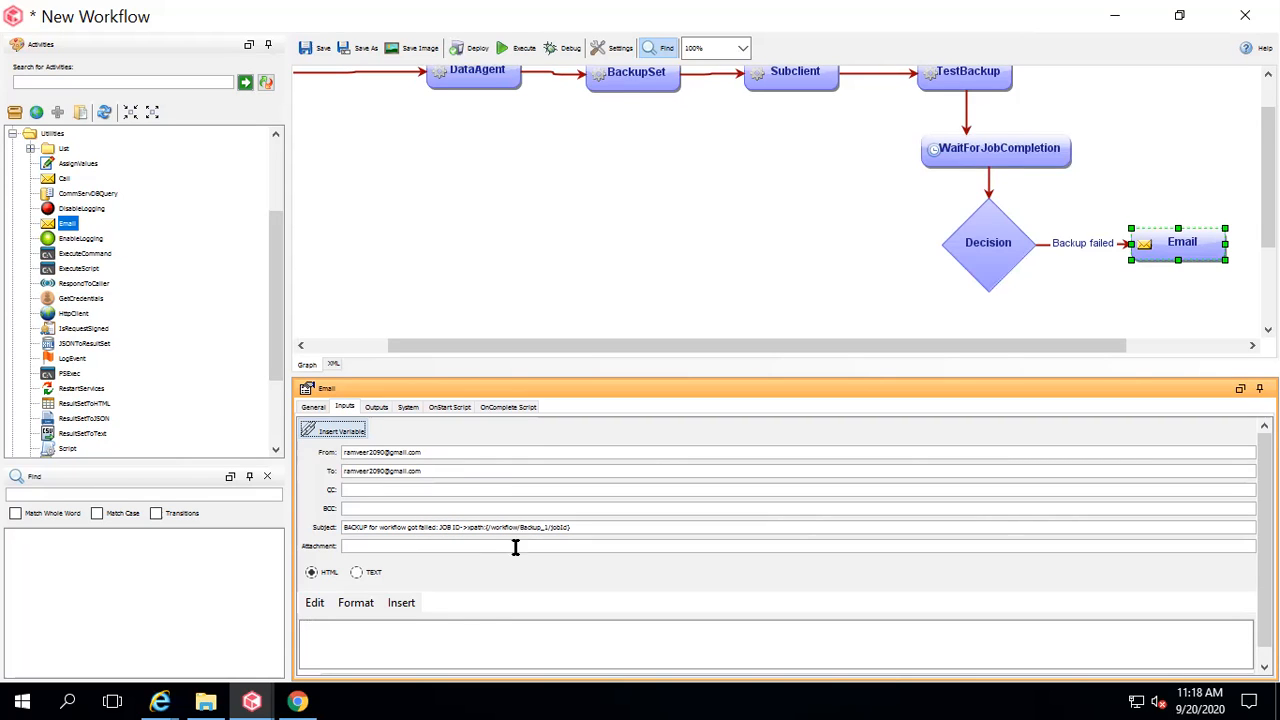
Write the email body 'Backup got failed for workflow please check'.
click(370, 638)
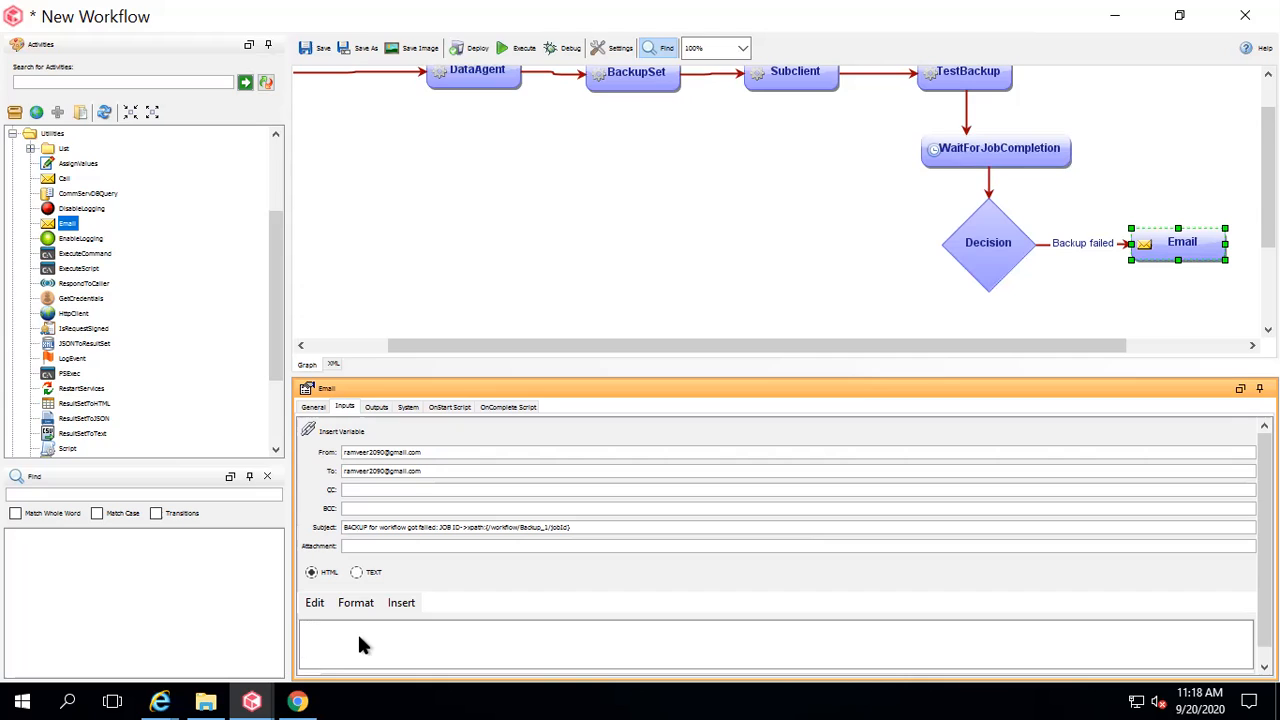
text(Backup got failed for workflow please c)
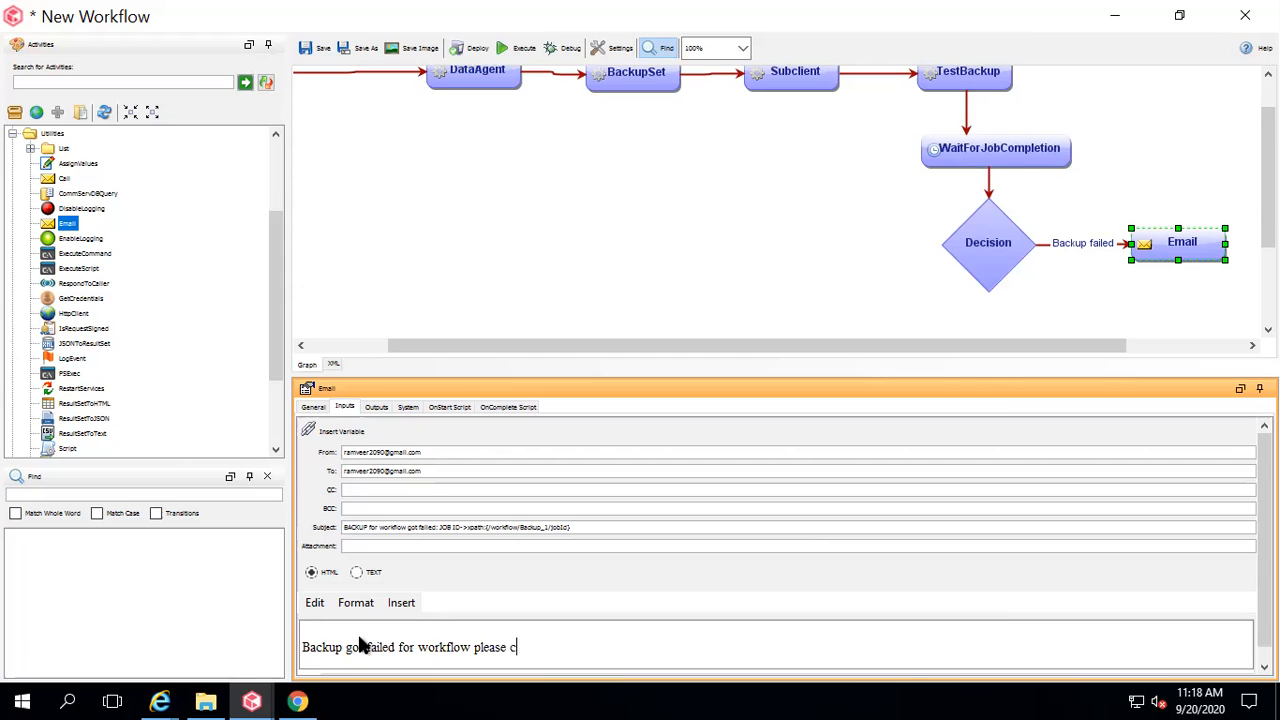
text(heck)
click(375, 407)
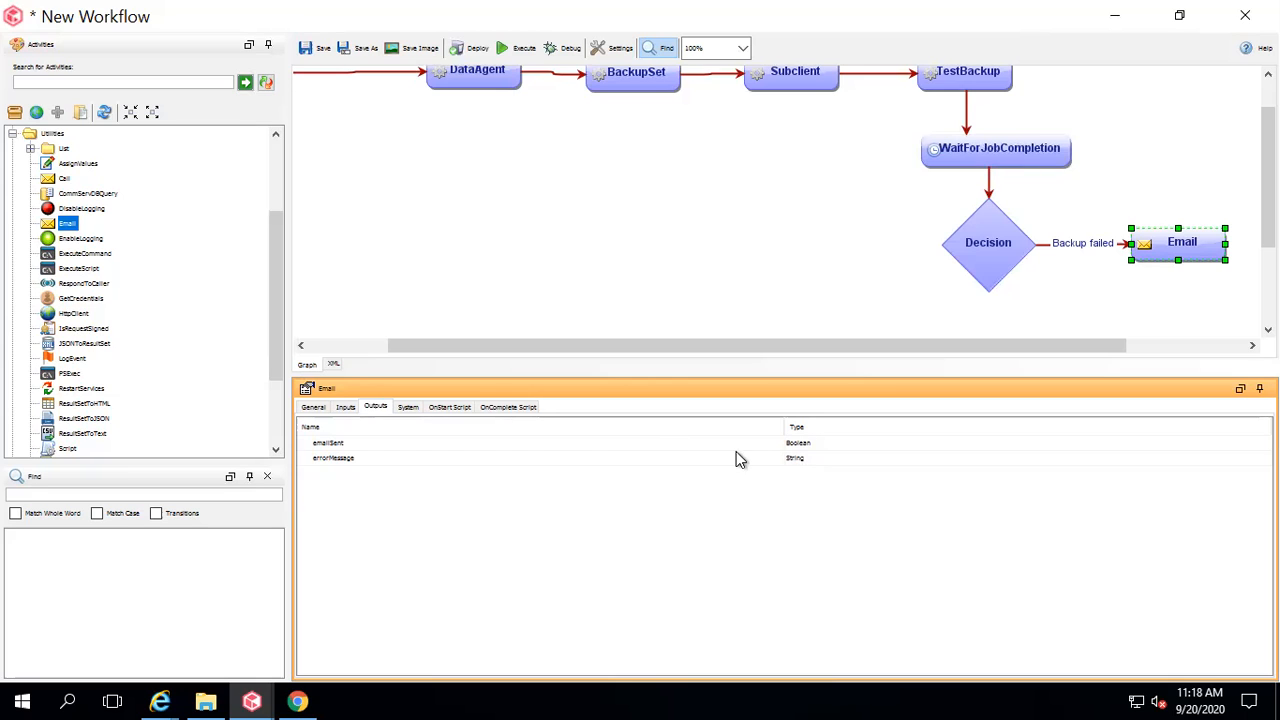
Place a WorkflowEnd activity from Control Flow on the canvas below the Decision node.
click(1190, 308)
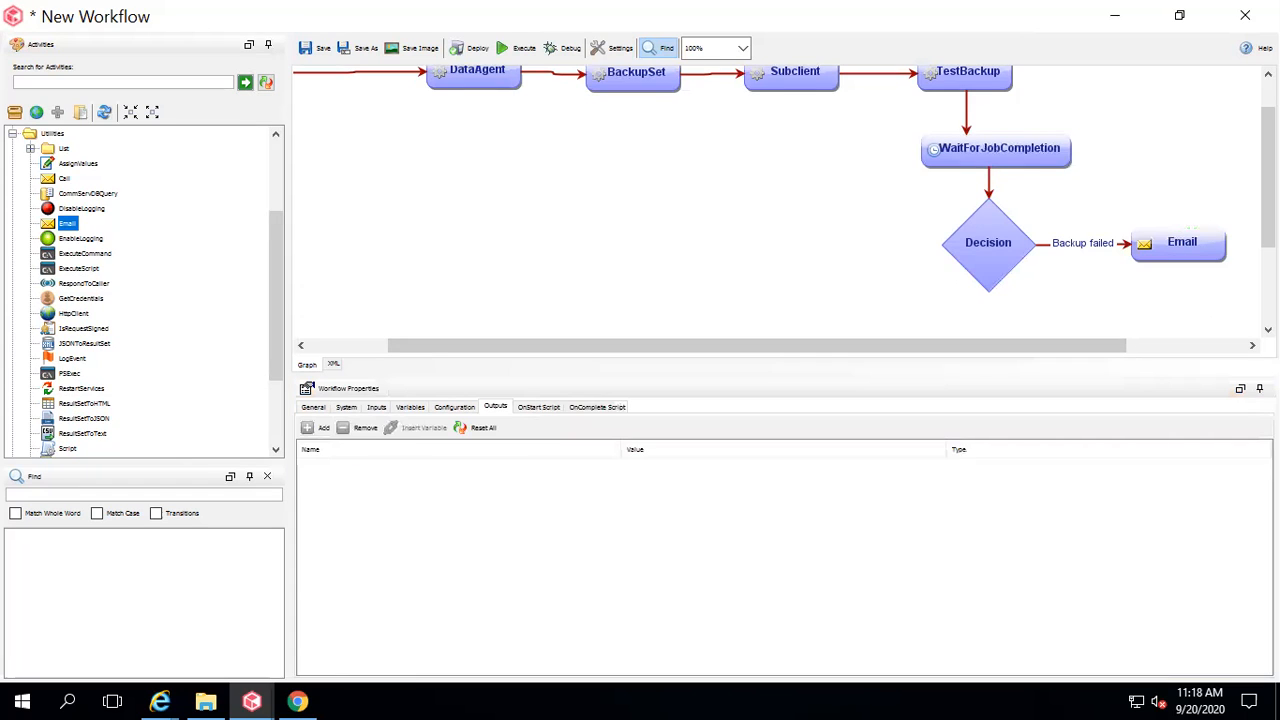
drag(1268, 178, 1268, 224)
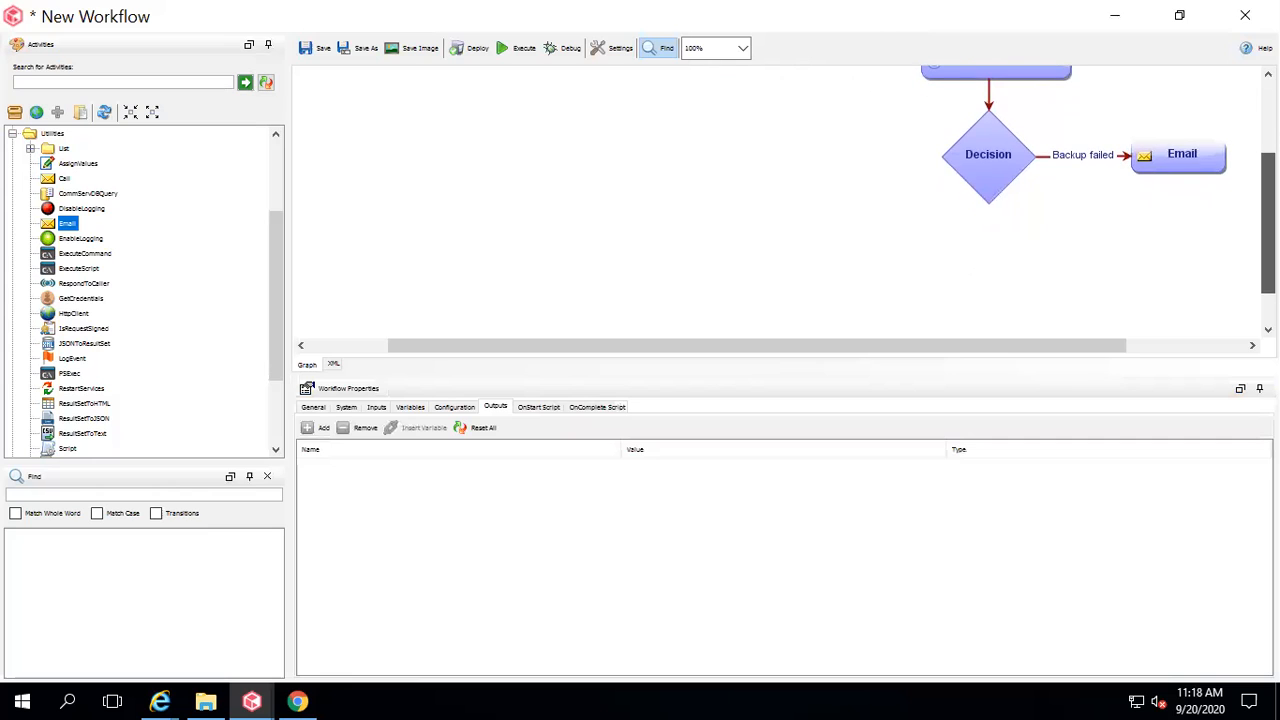
click(278, 192)
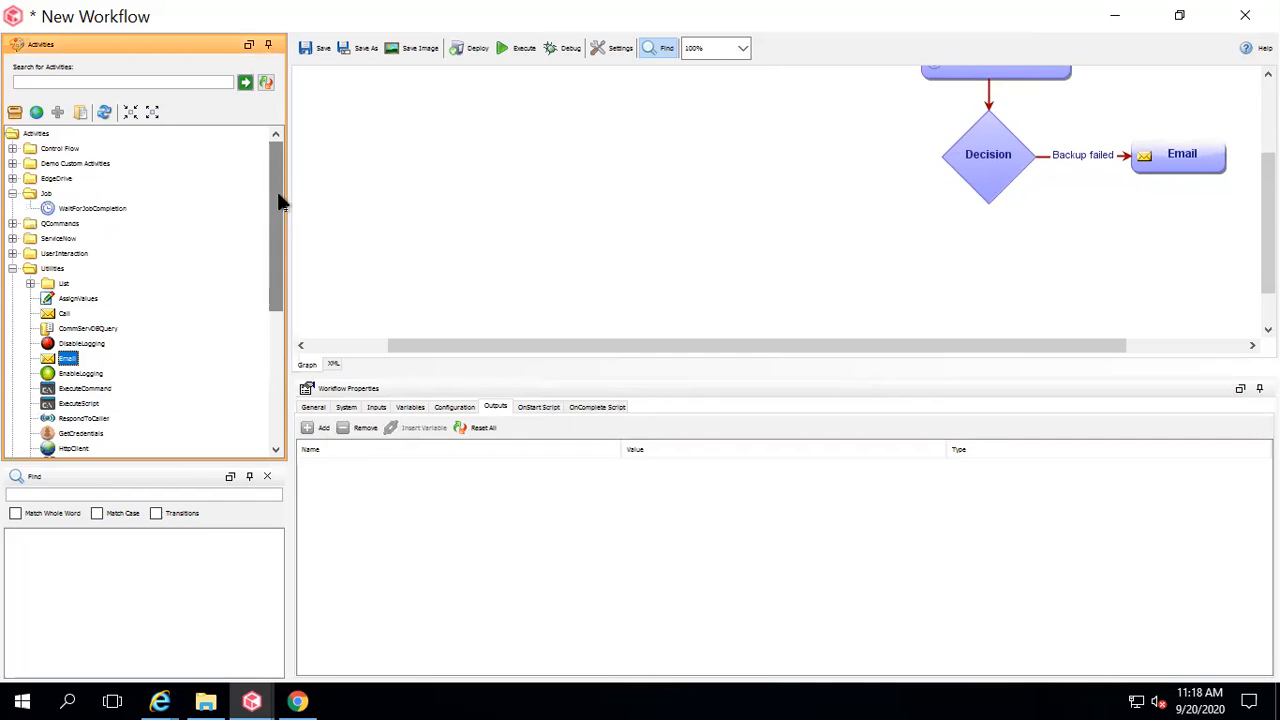
click(12, 148)
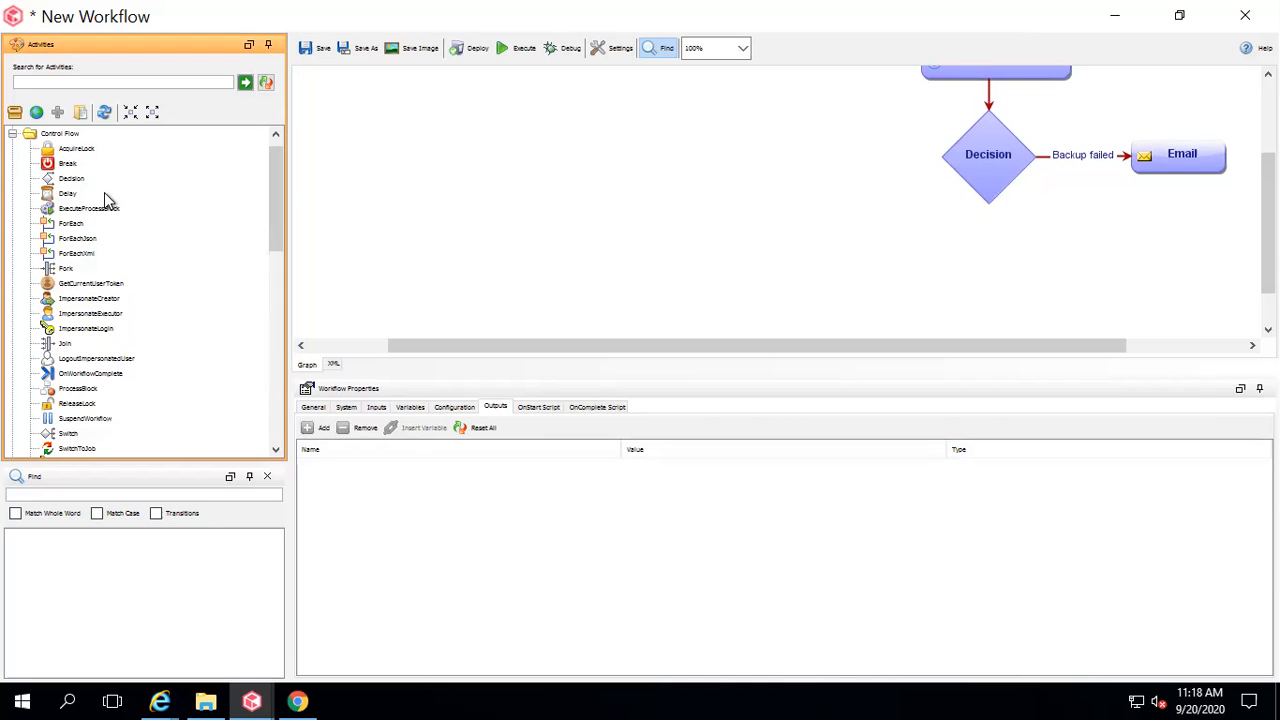
drag(277, 233, 277, 274)
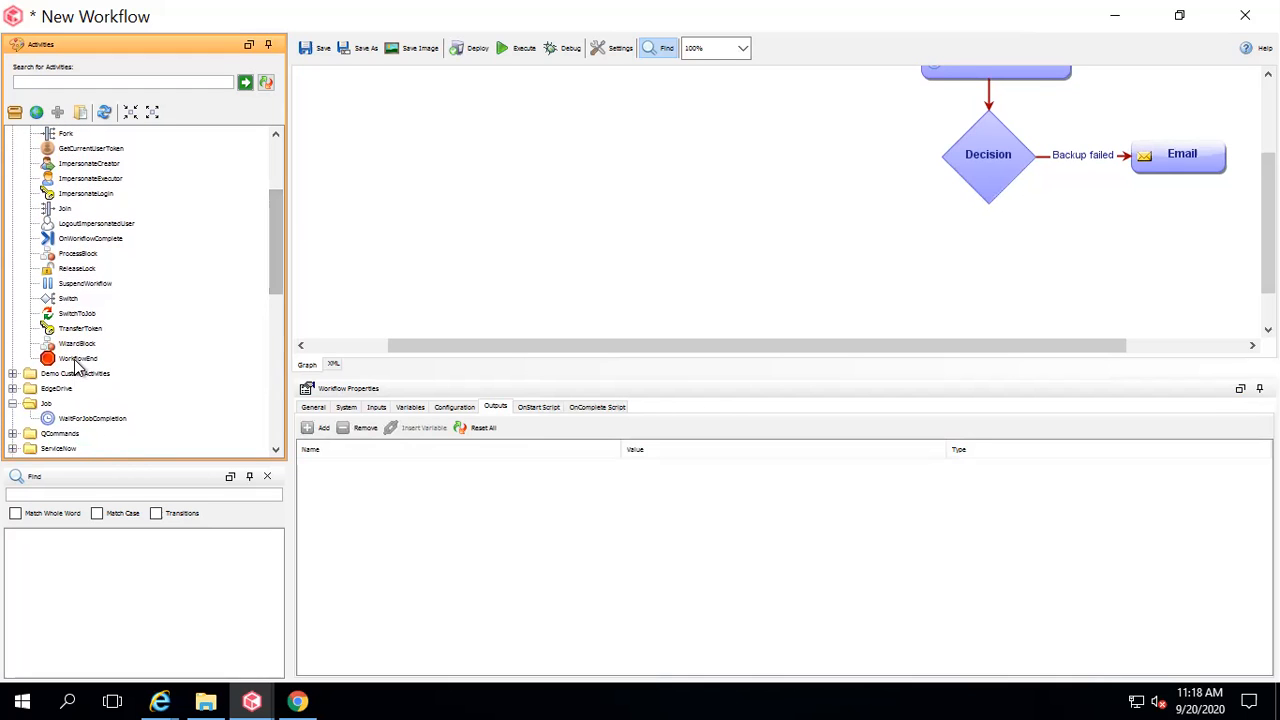
drag(95, 360, 986, 332)
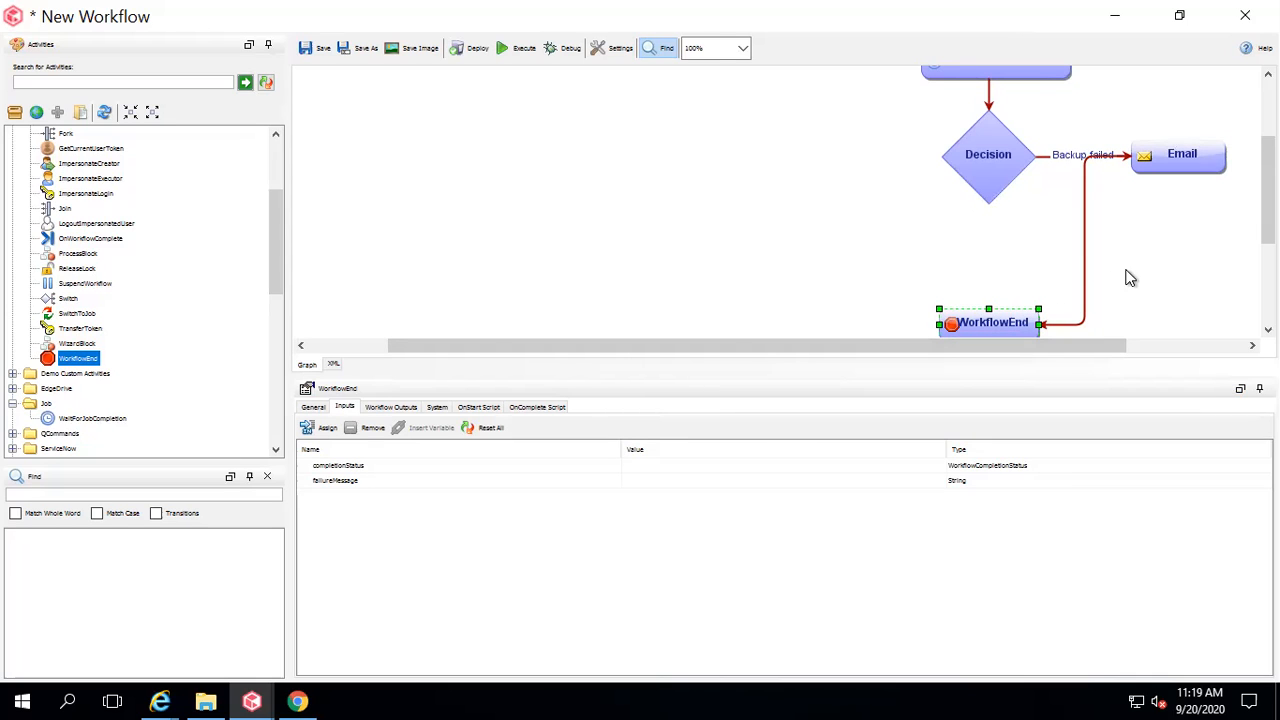
drag(1268, 203, 1268, 165)
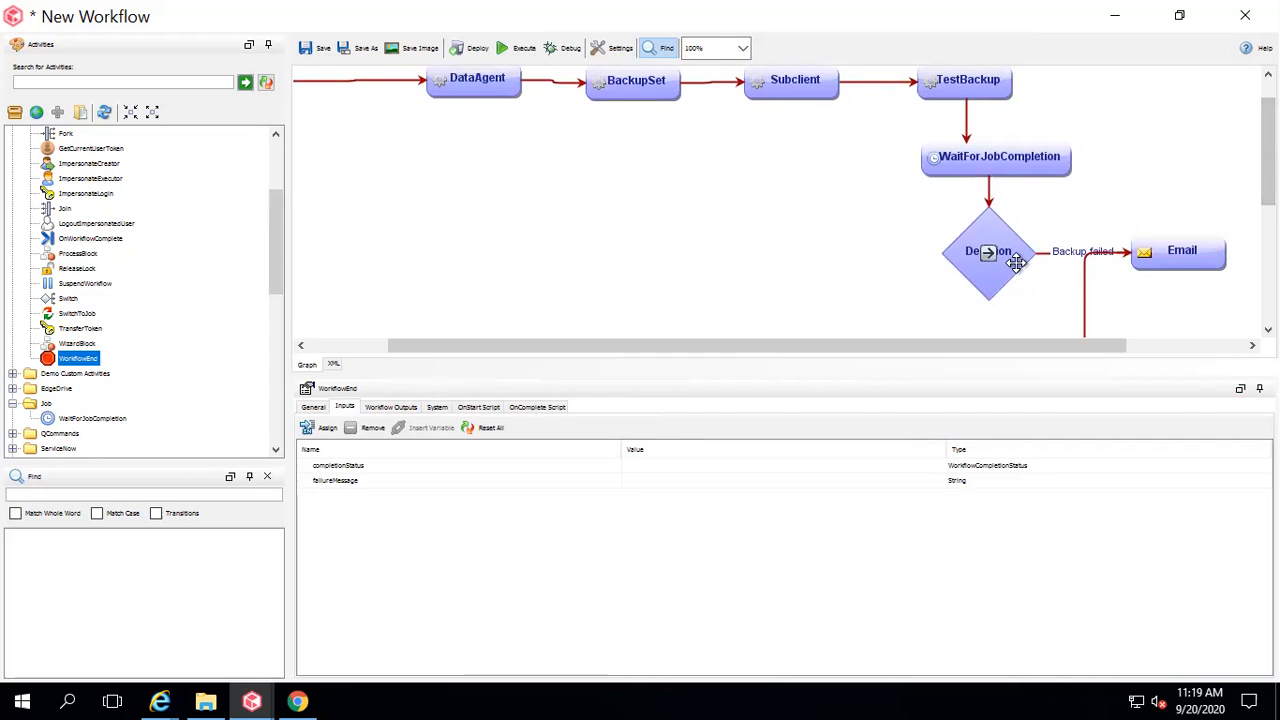
Drag a Restore activity from QCommands > Operation onto the canvas left of the Decision.
click(985, 258)
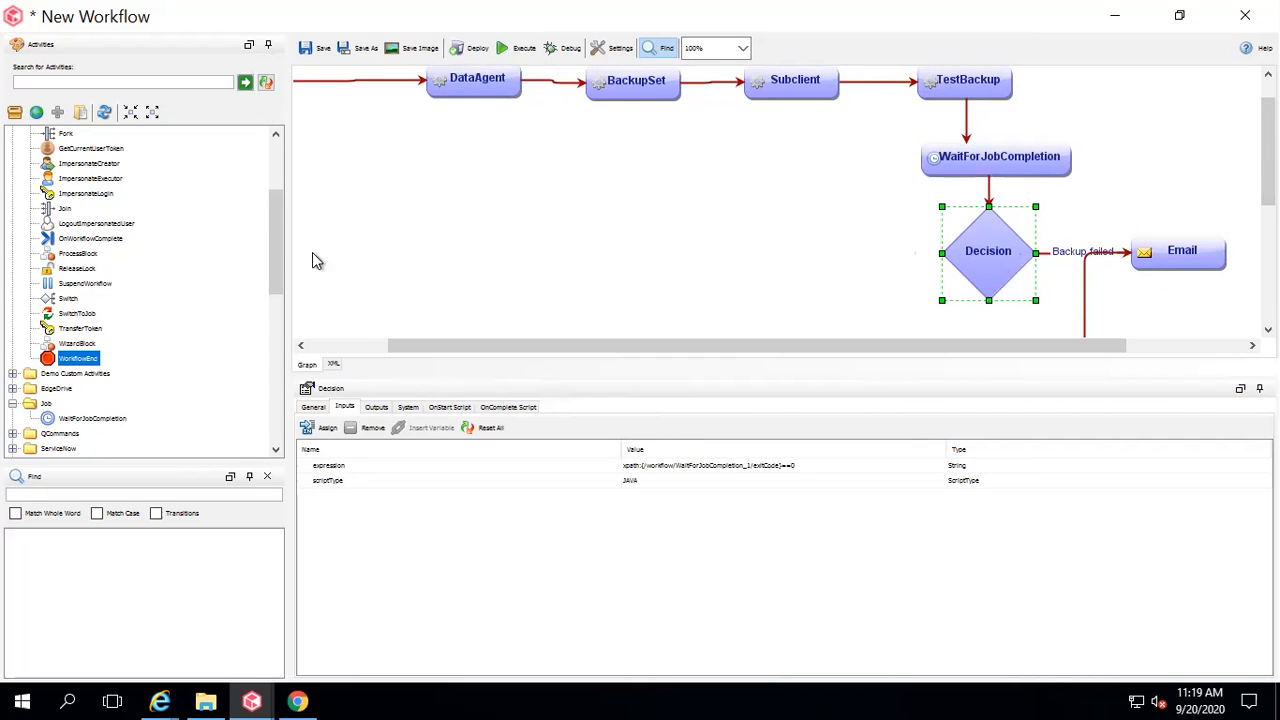
click(278, 240)
drag(278, 240, 278, 207)
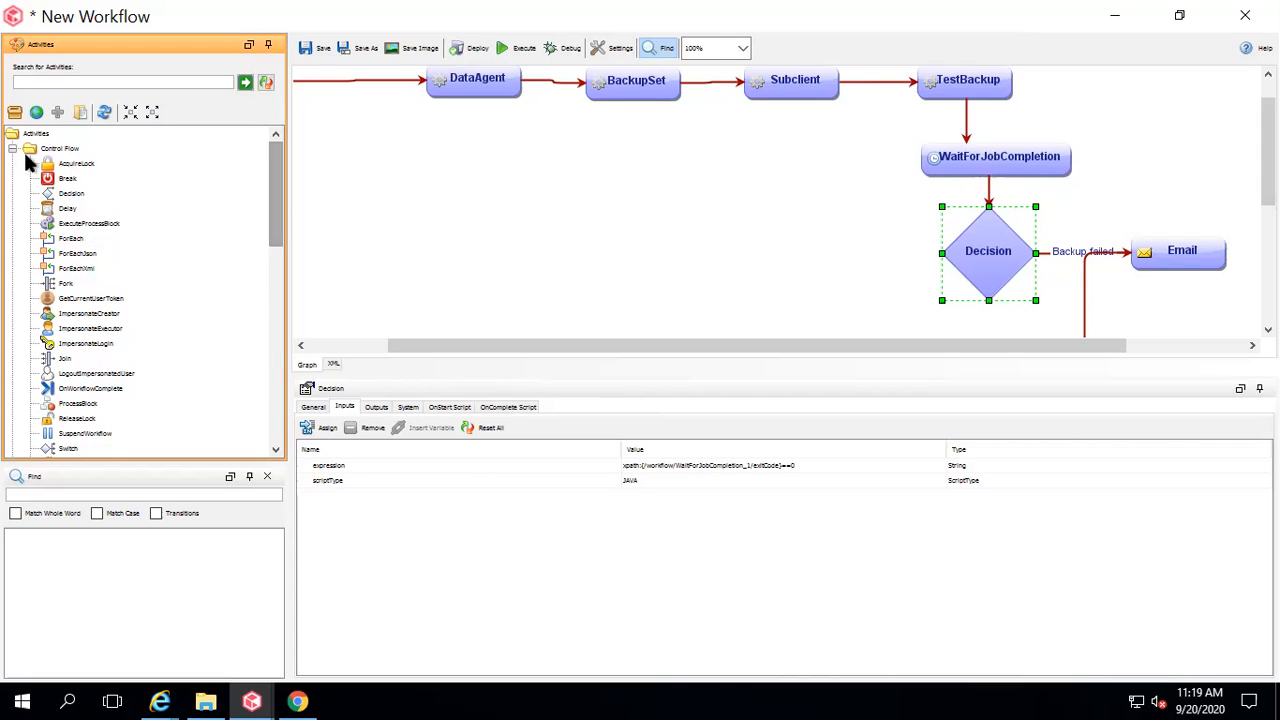
click(13, 148)
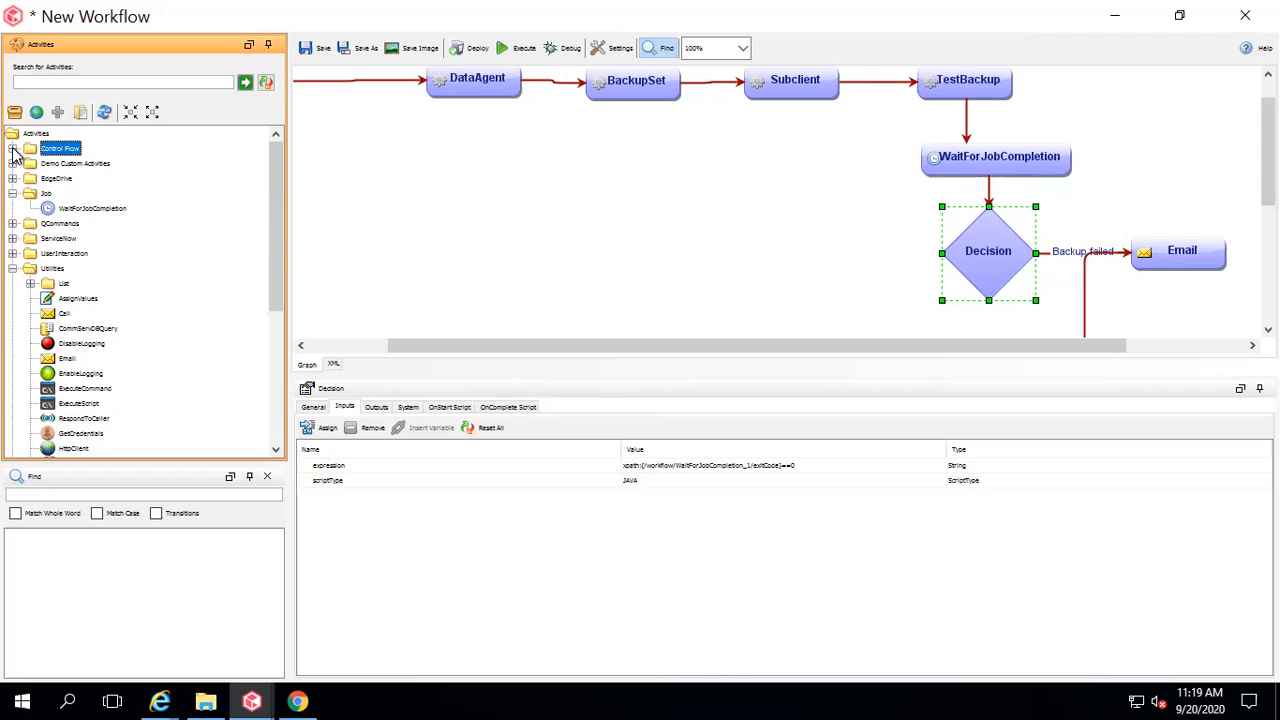
click(13, 268)
click(13, 223)
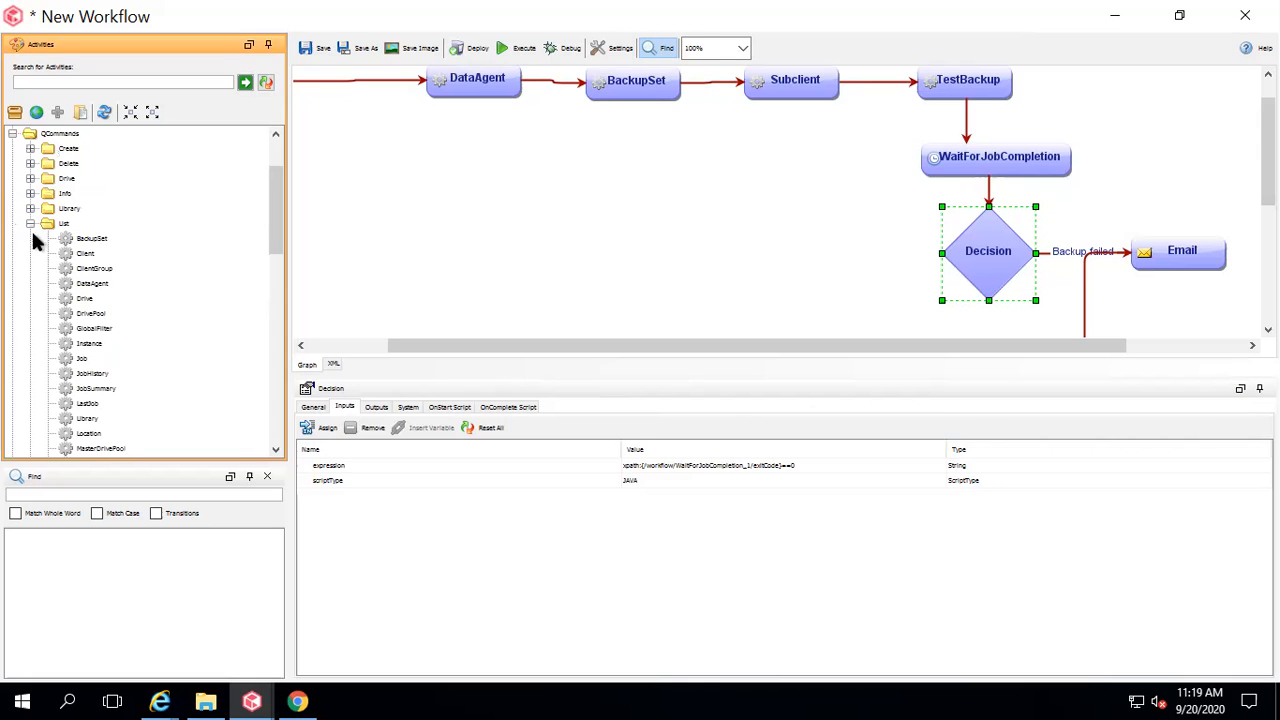
click(30, 223)
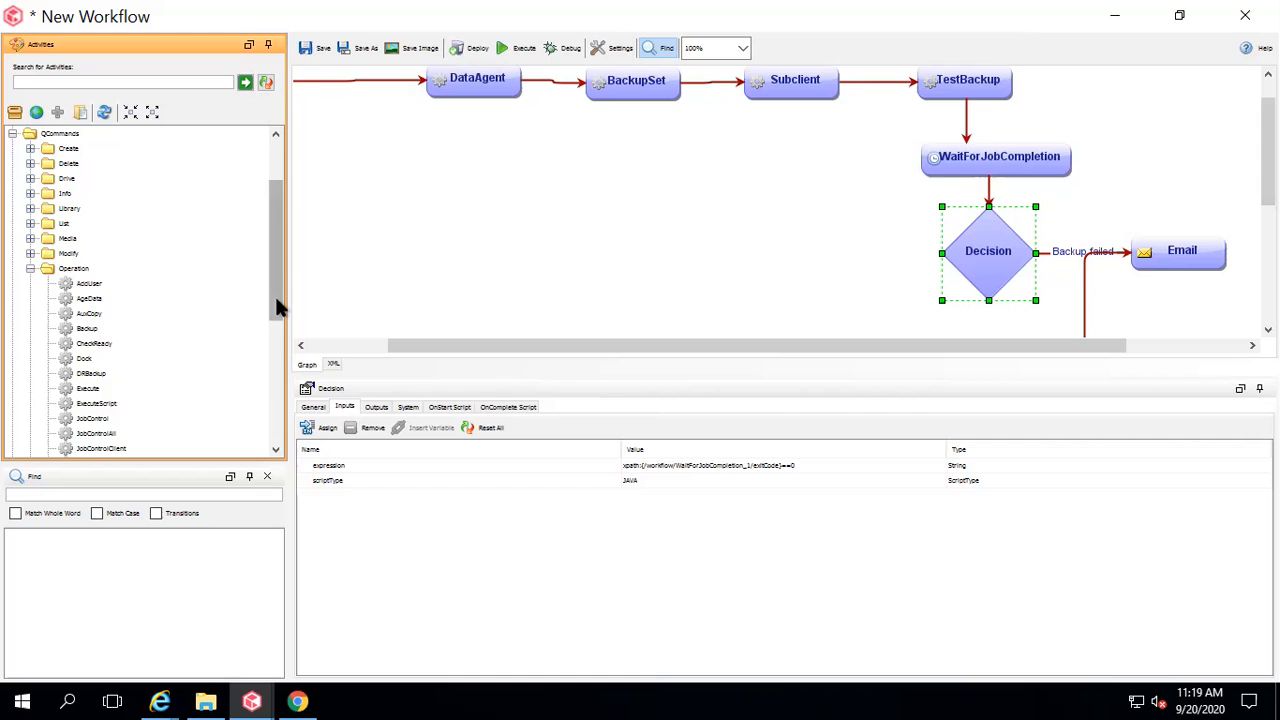
drag(277, 306, 280, 380)
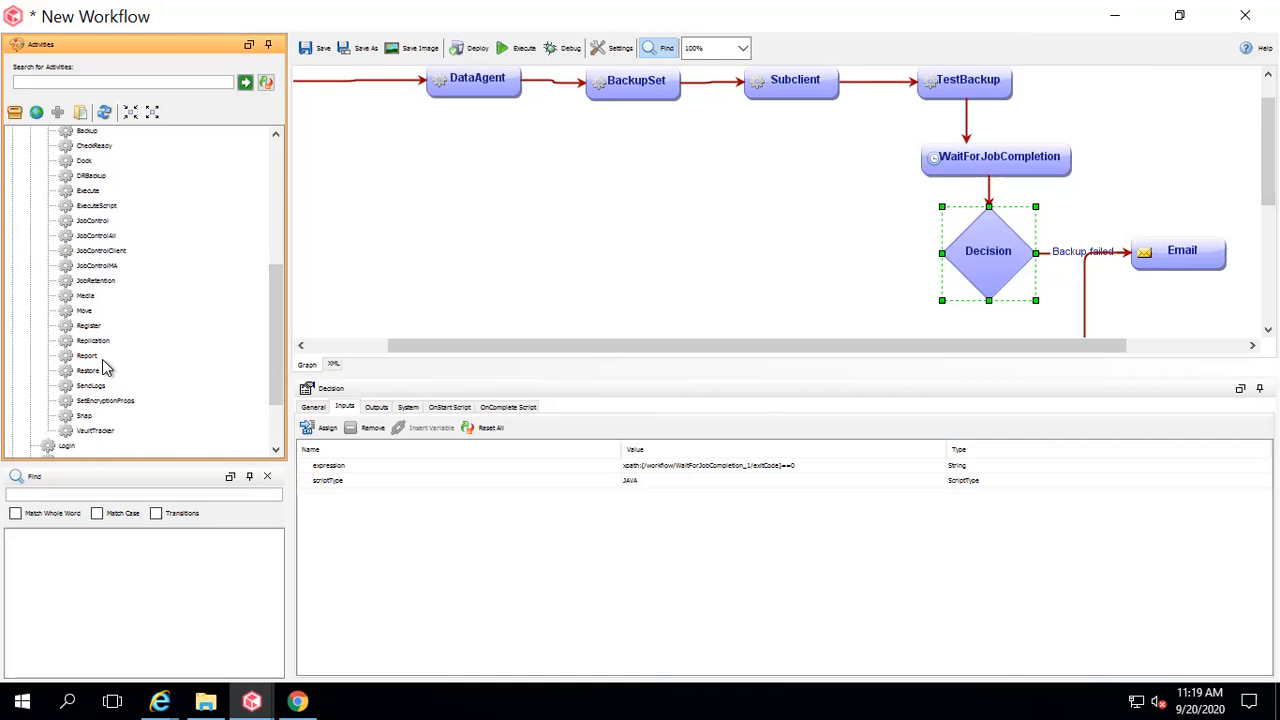
click(90, 371)
drag(91, 372, 781, 272)
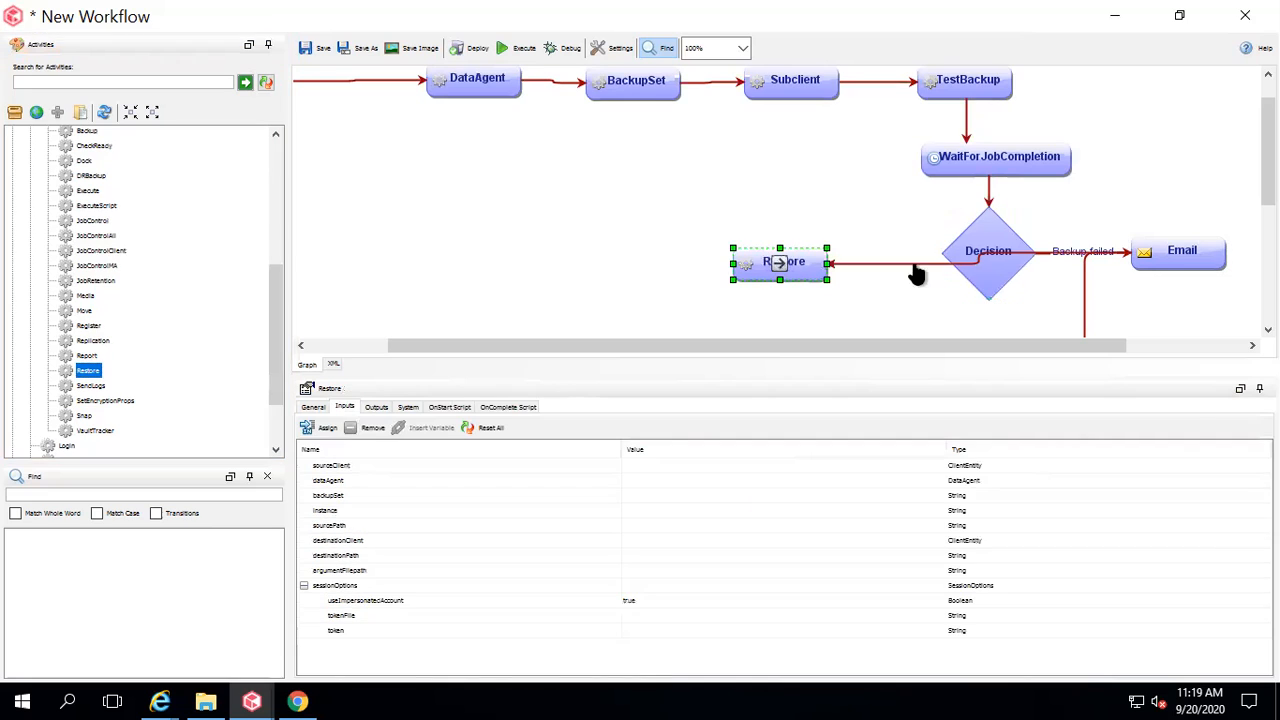
Replace the old Decision-to-Restore link with a newly drawn transition.
click(918, 264)
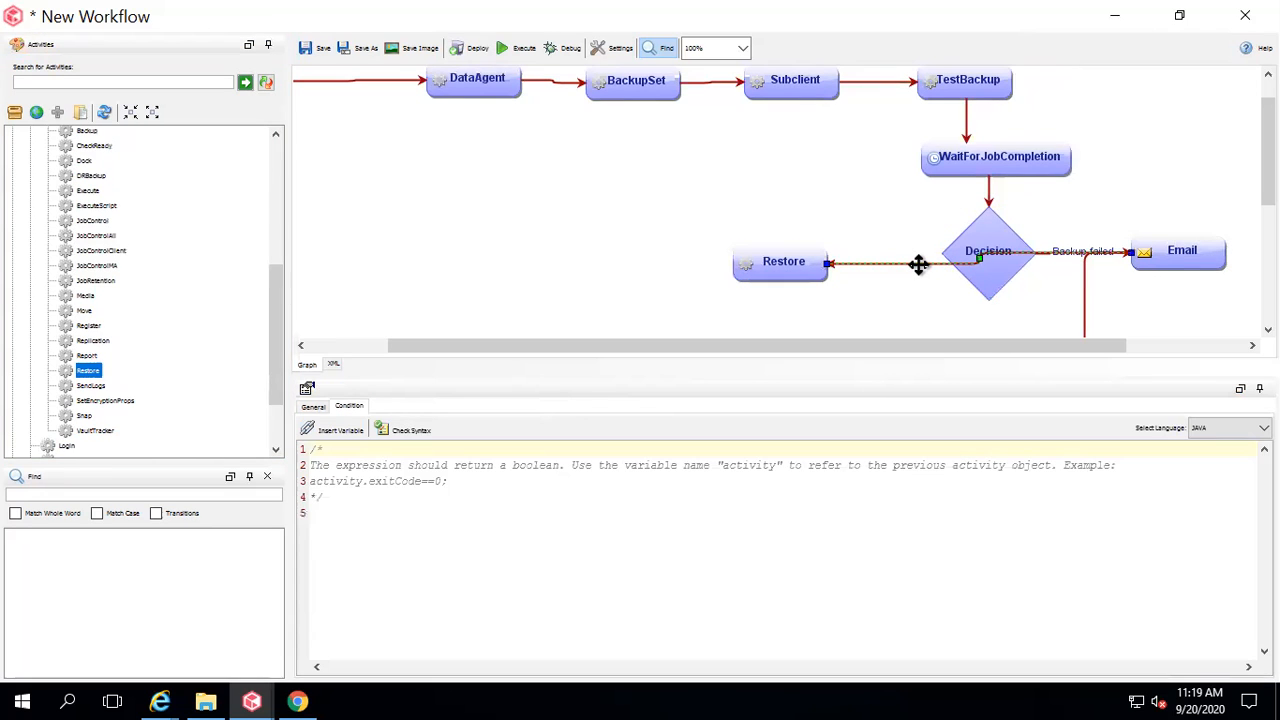
key(Delete)
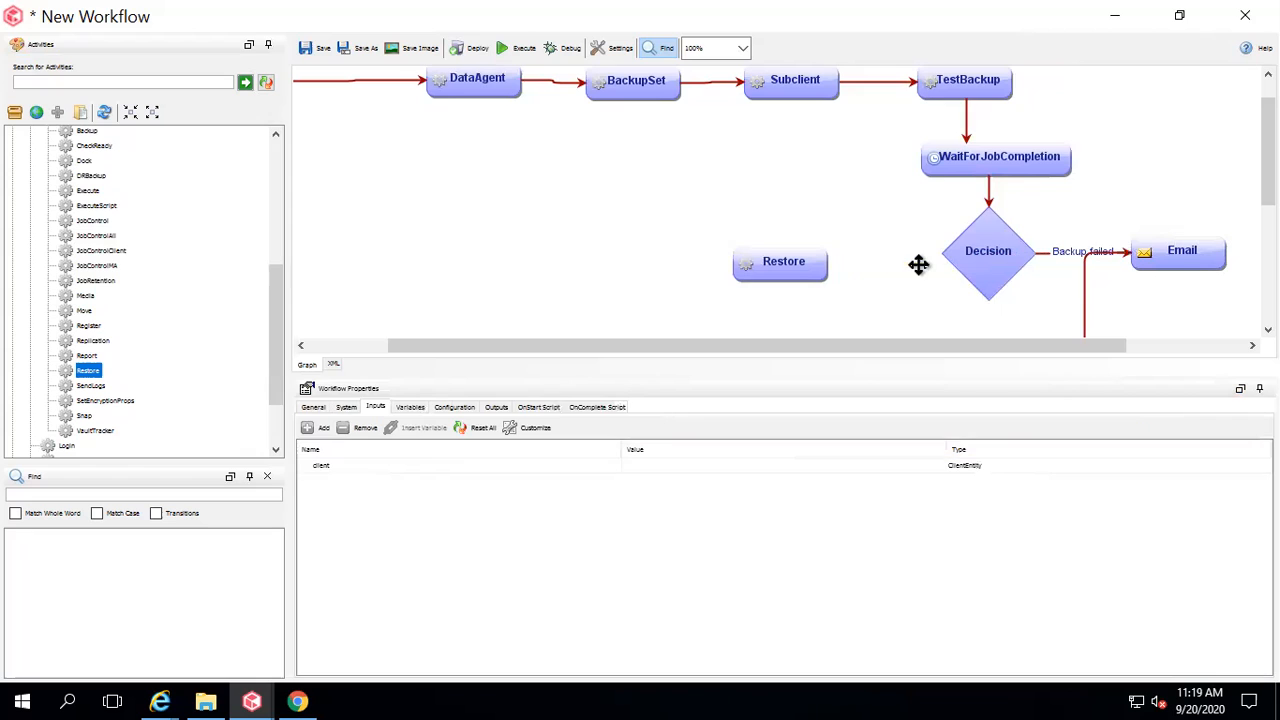
drag(990, 260, 815, 266)
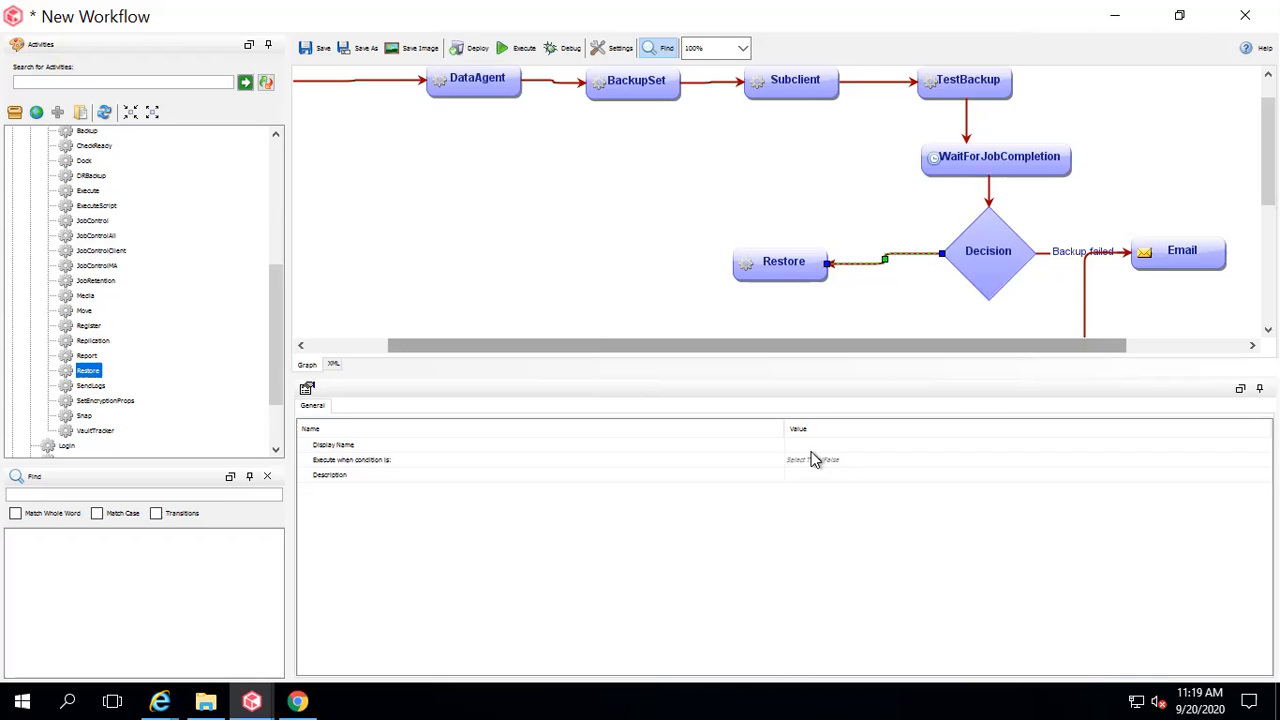
Name the transition 'Backup success' and make it execute when the condition is true.
click(808, 444)
click(808, 444)
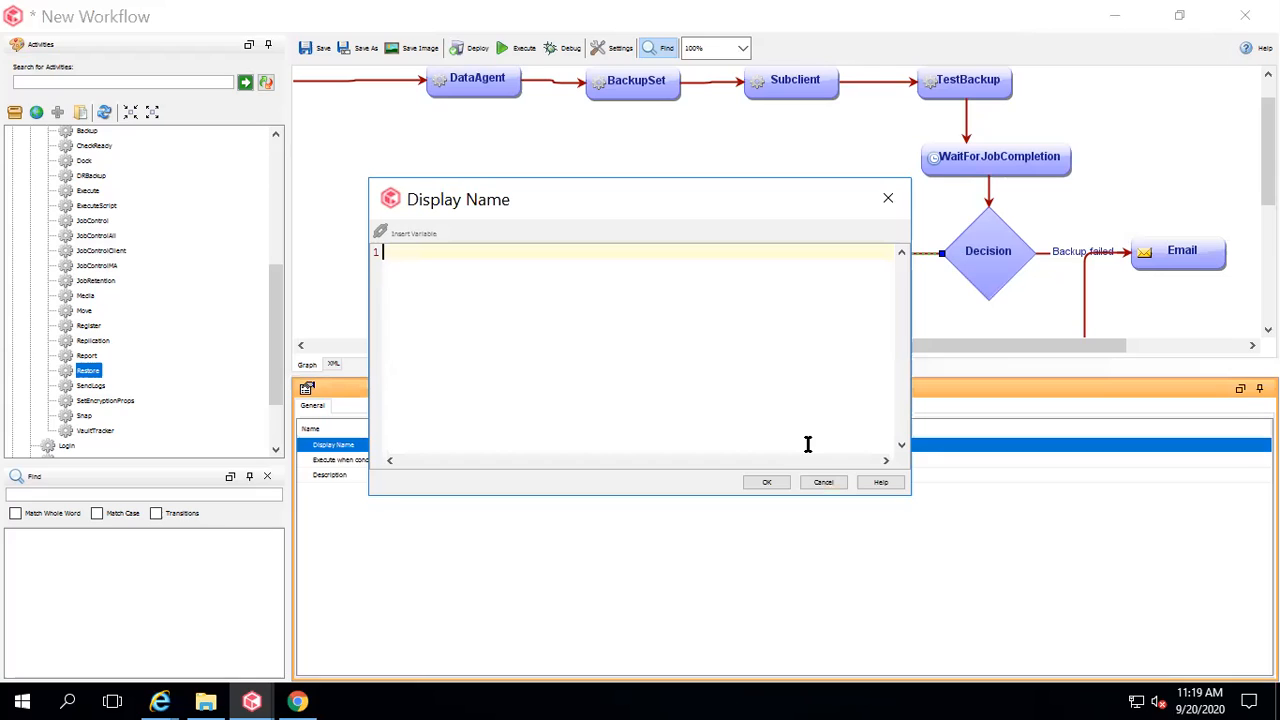
text(Backup success)
click(769, 482)
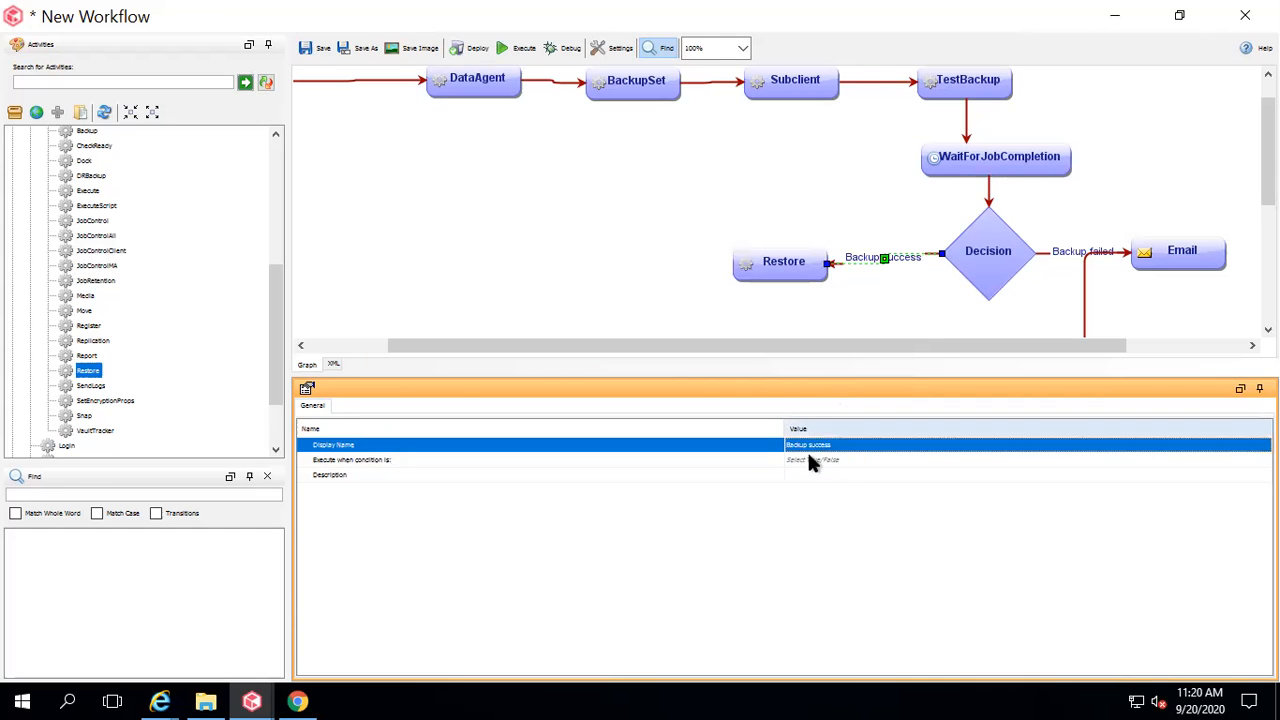
click(809, 459)
click(914, 460)
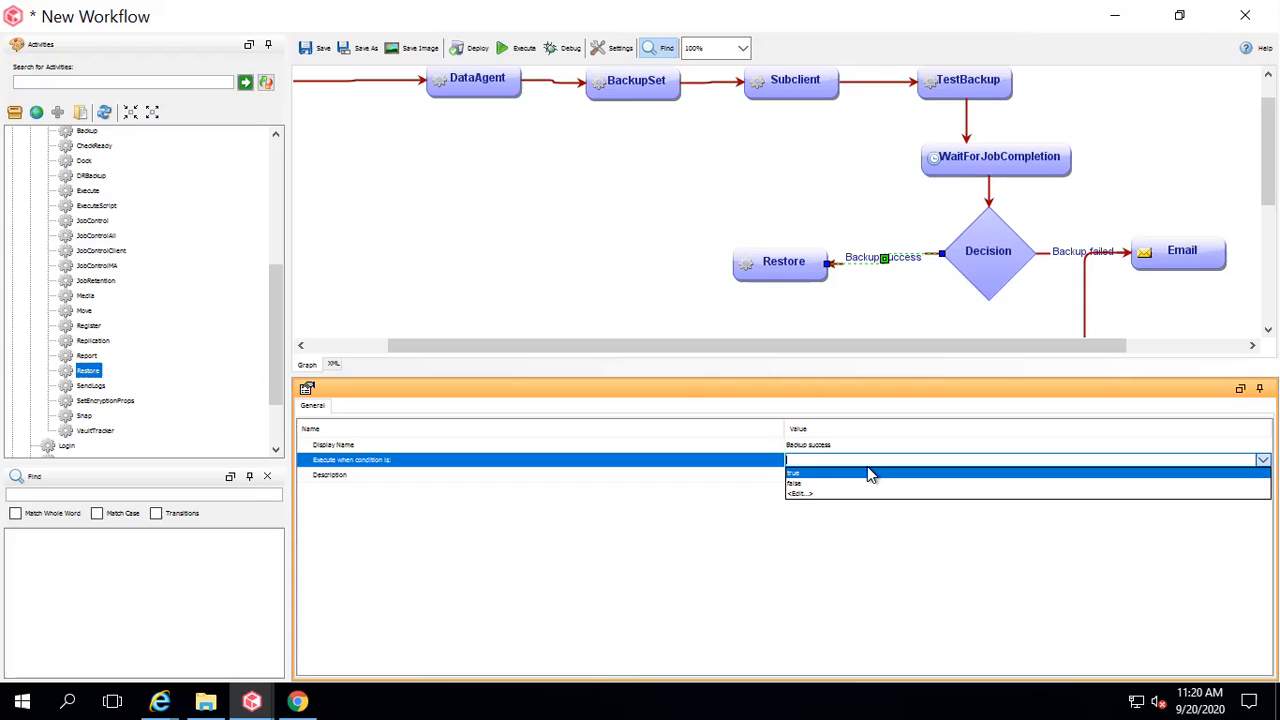
click(843, 474)
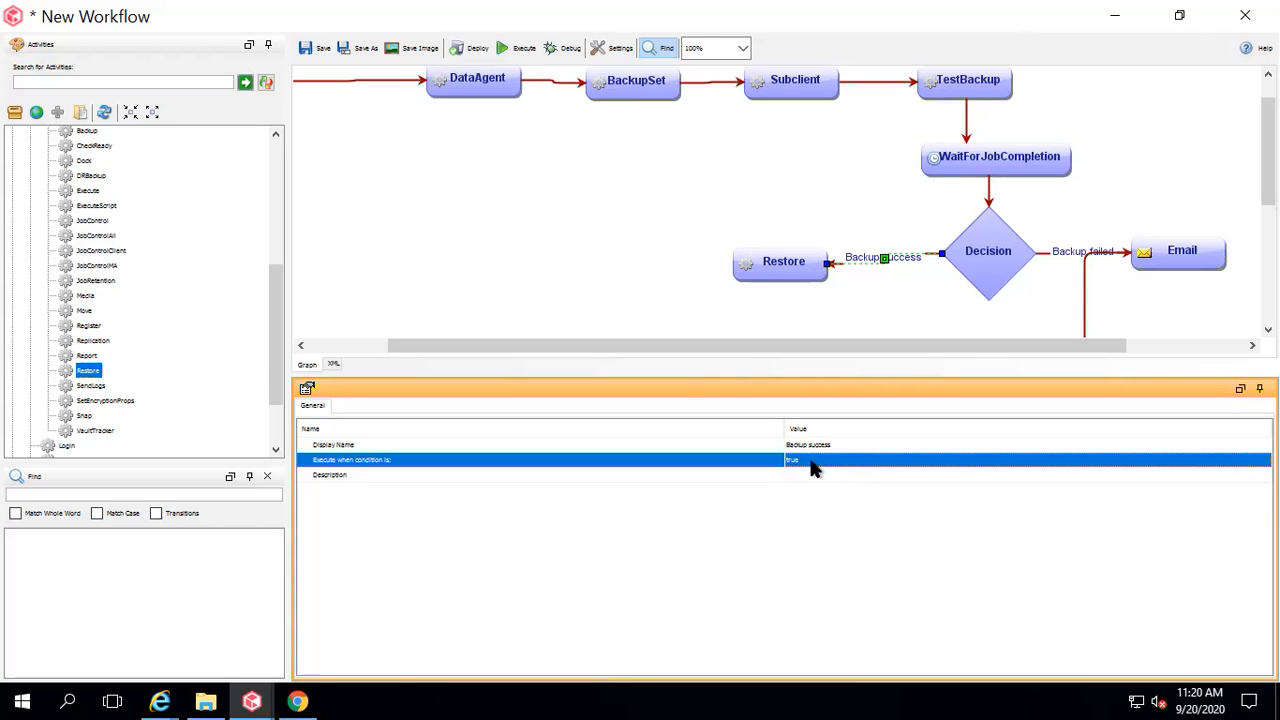
click(804, 263)
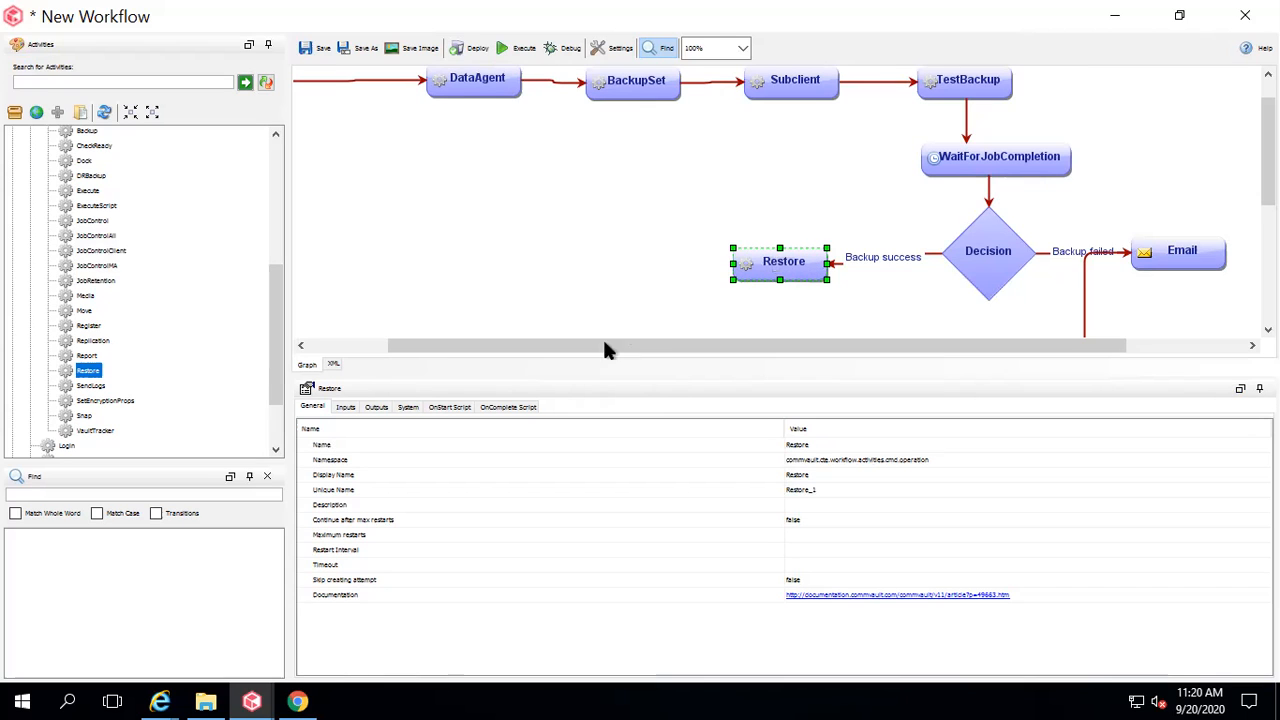
Map Restore's sourceClient input to the workflow's client input.
click(344, 410)
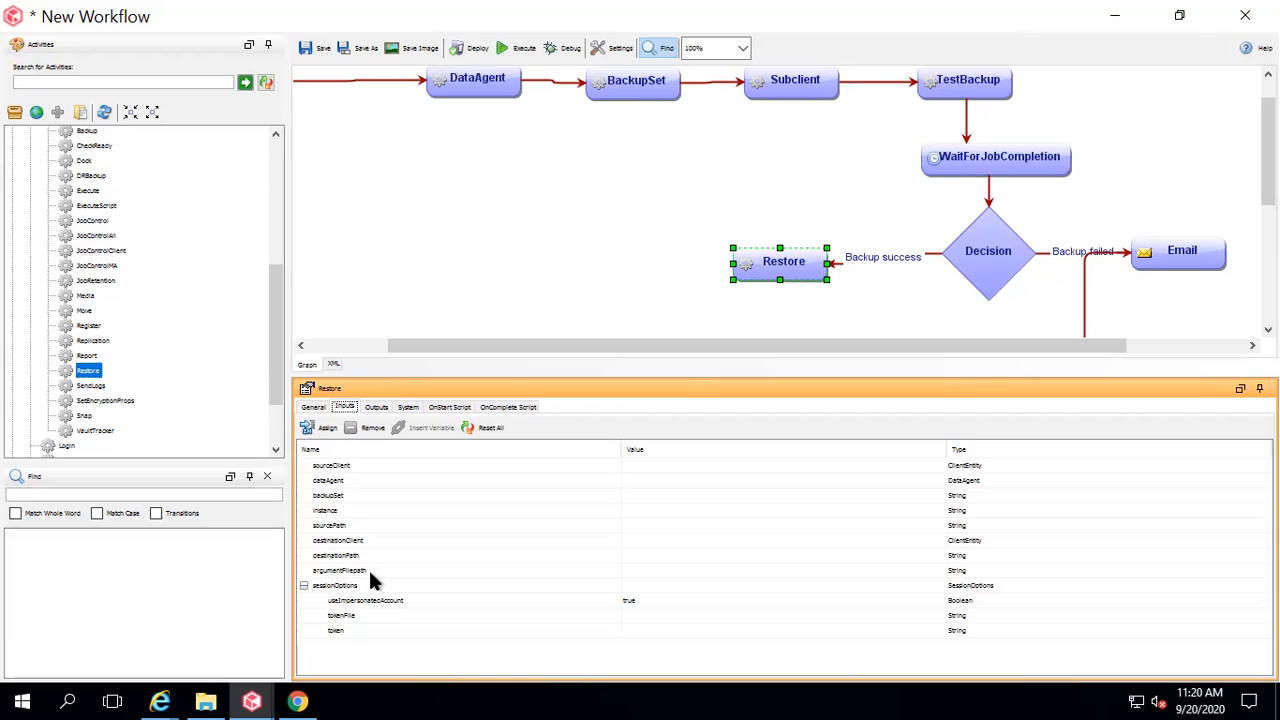
click(350, 468)
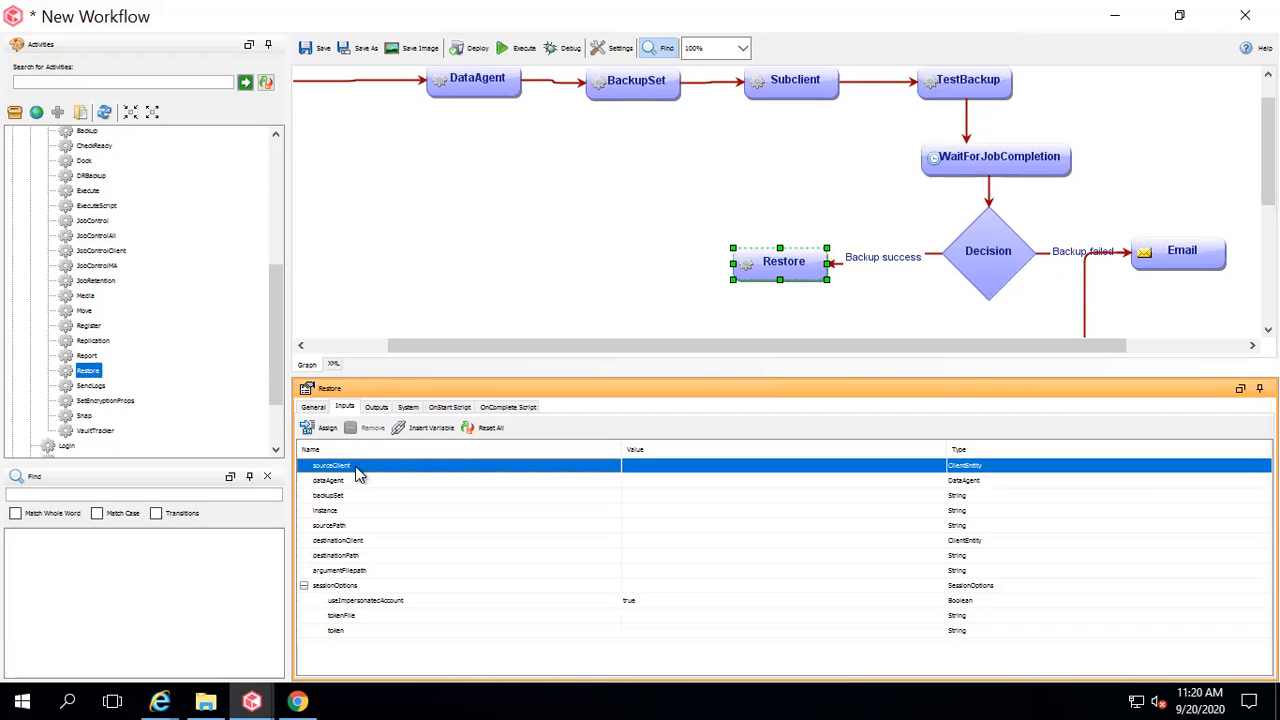
right_click(584, 466)
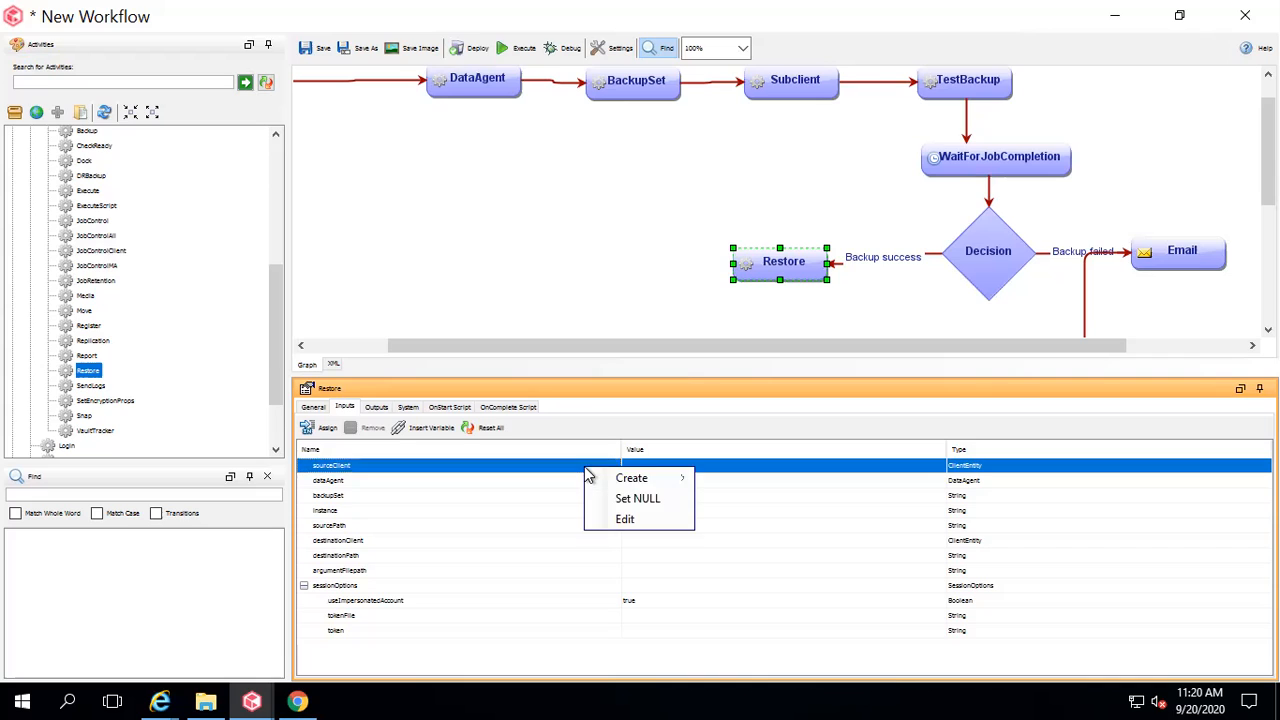
mouse_move(666, 480)
click(766, 481)
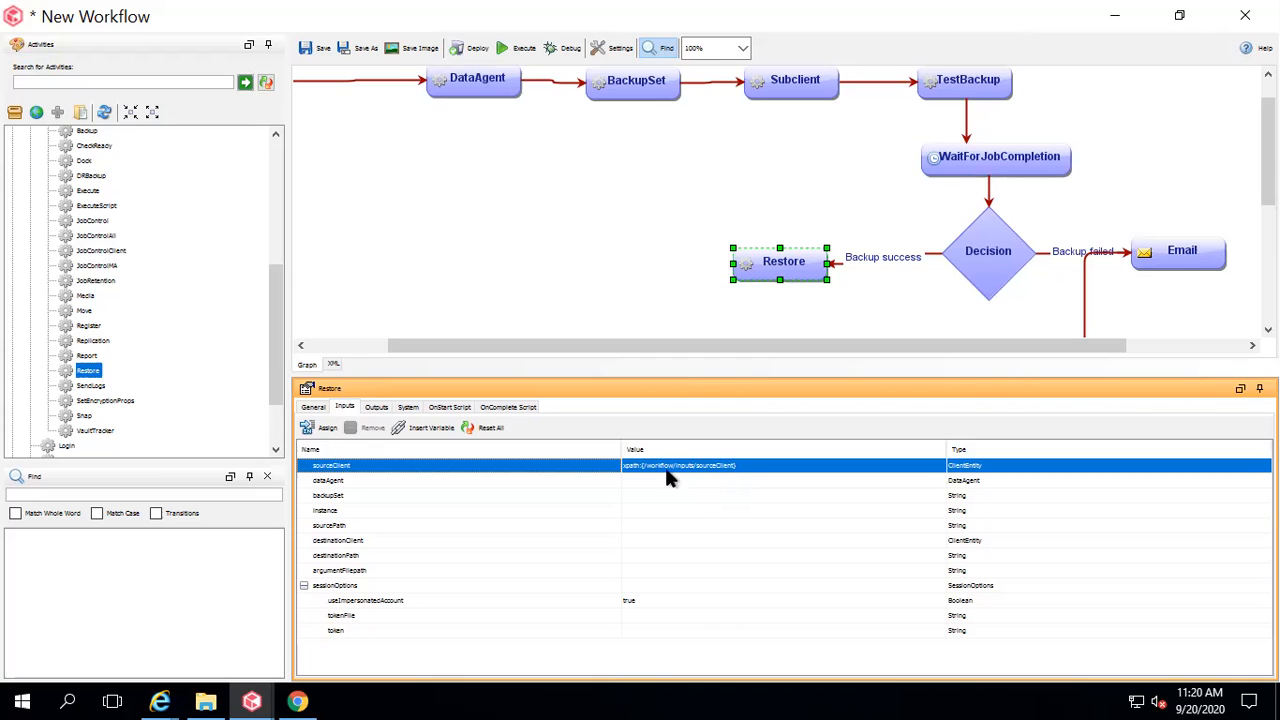
click(432, 428)
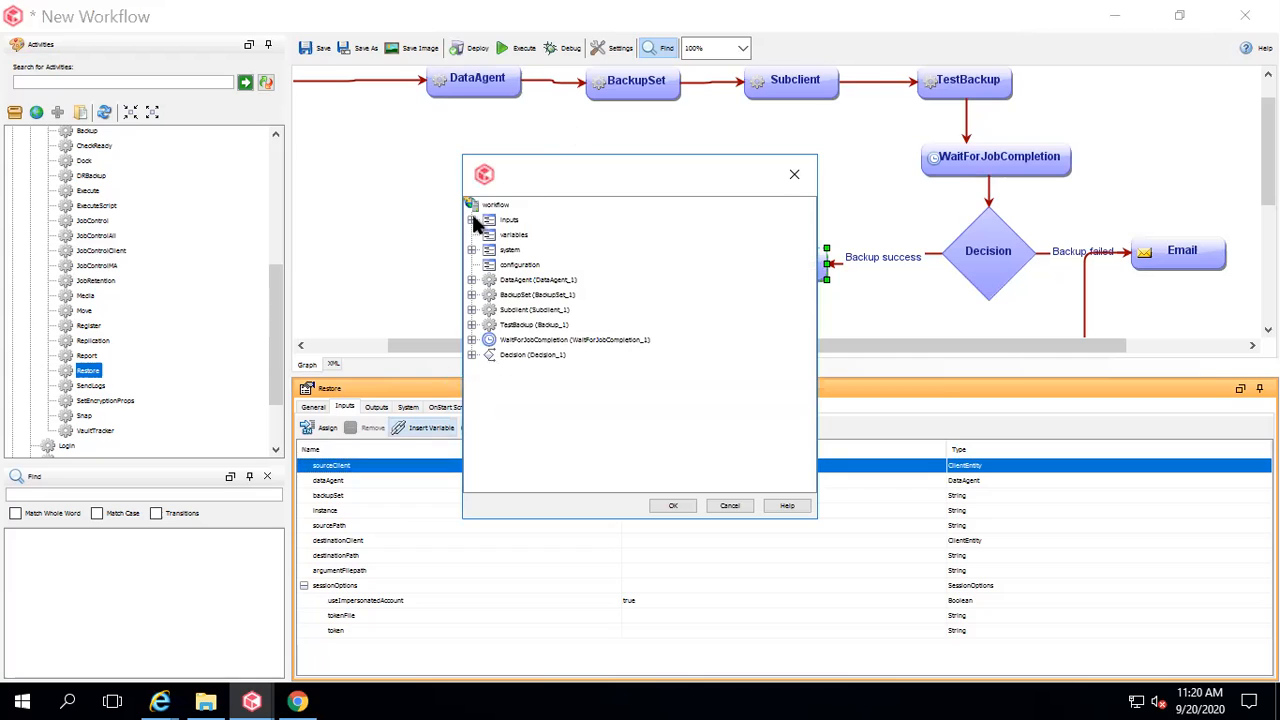
click(472, 219)
click(525, 234)
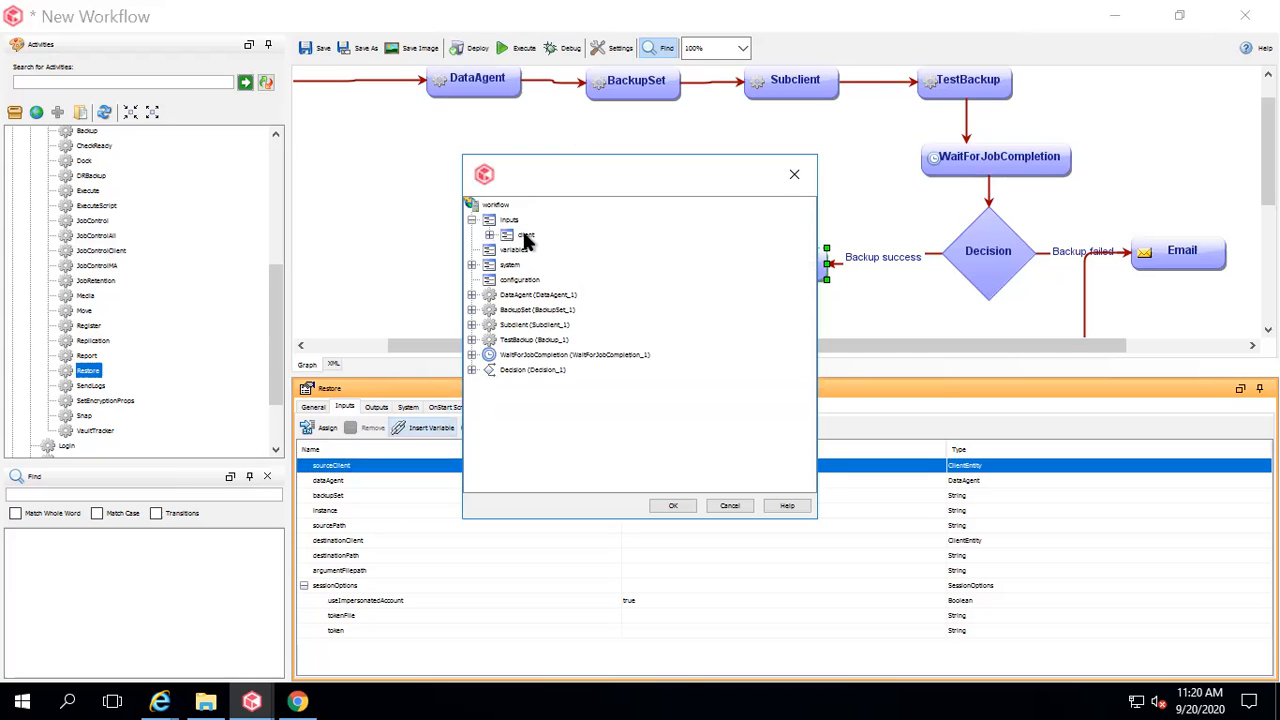
click(670, 506)
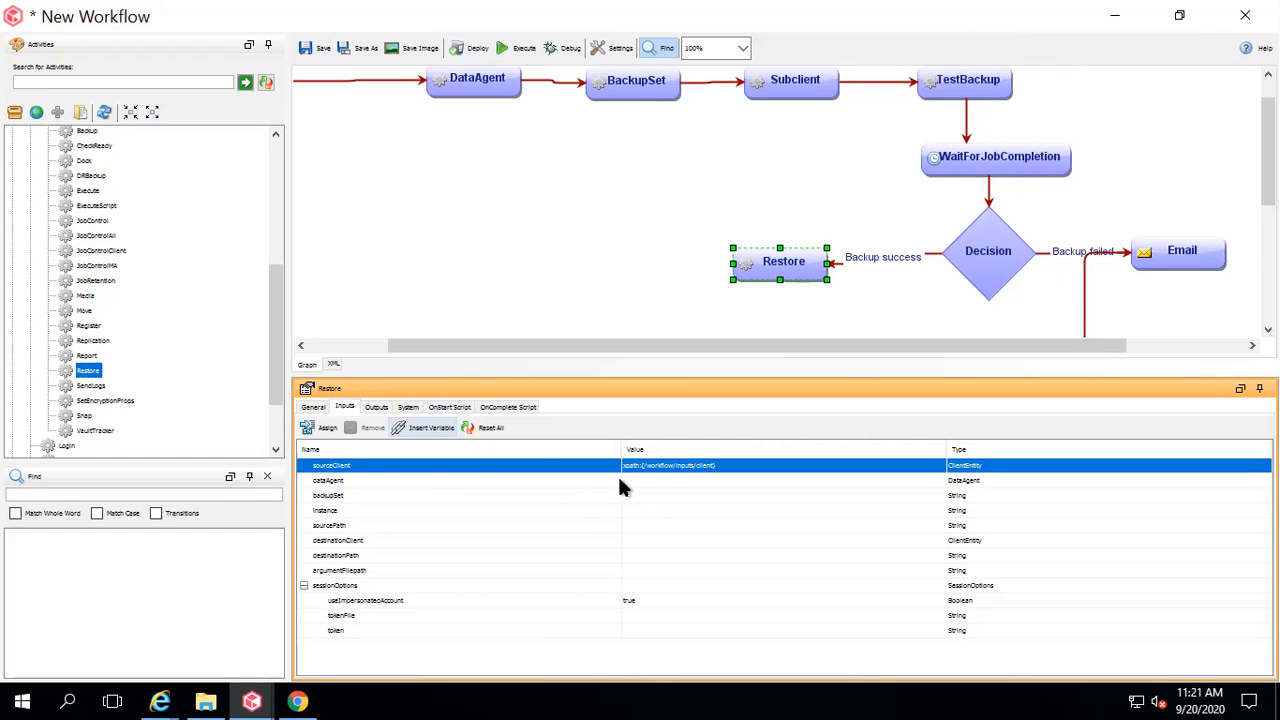
Map Restore's dataAgent input to DataAgent_1's dataAgent output.
click(509, 480)
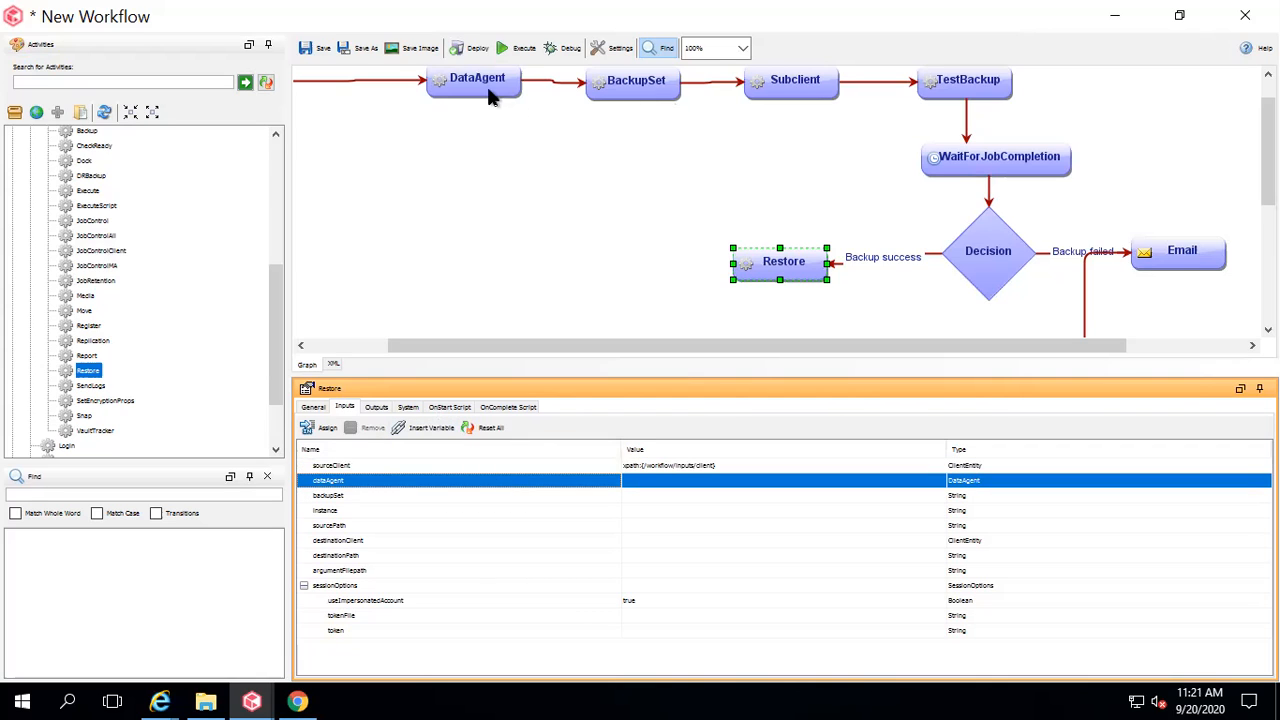
click(412, 428)
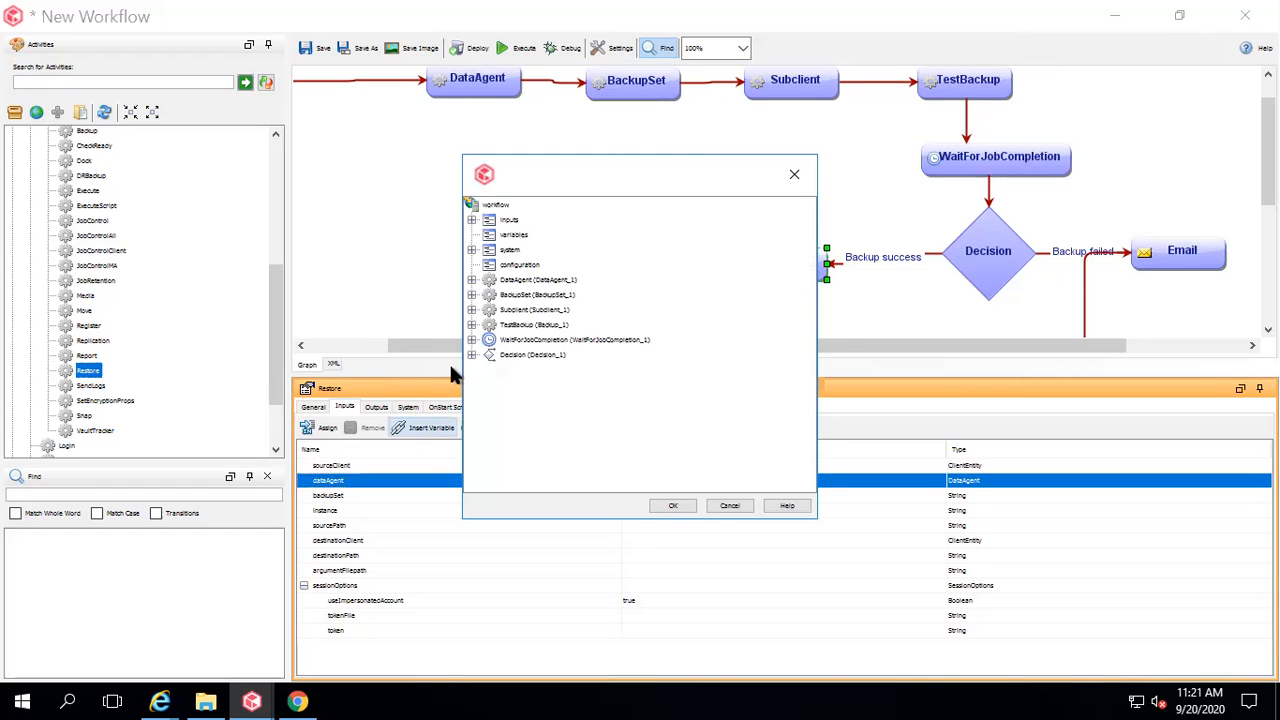
click(472, 281)
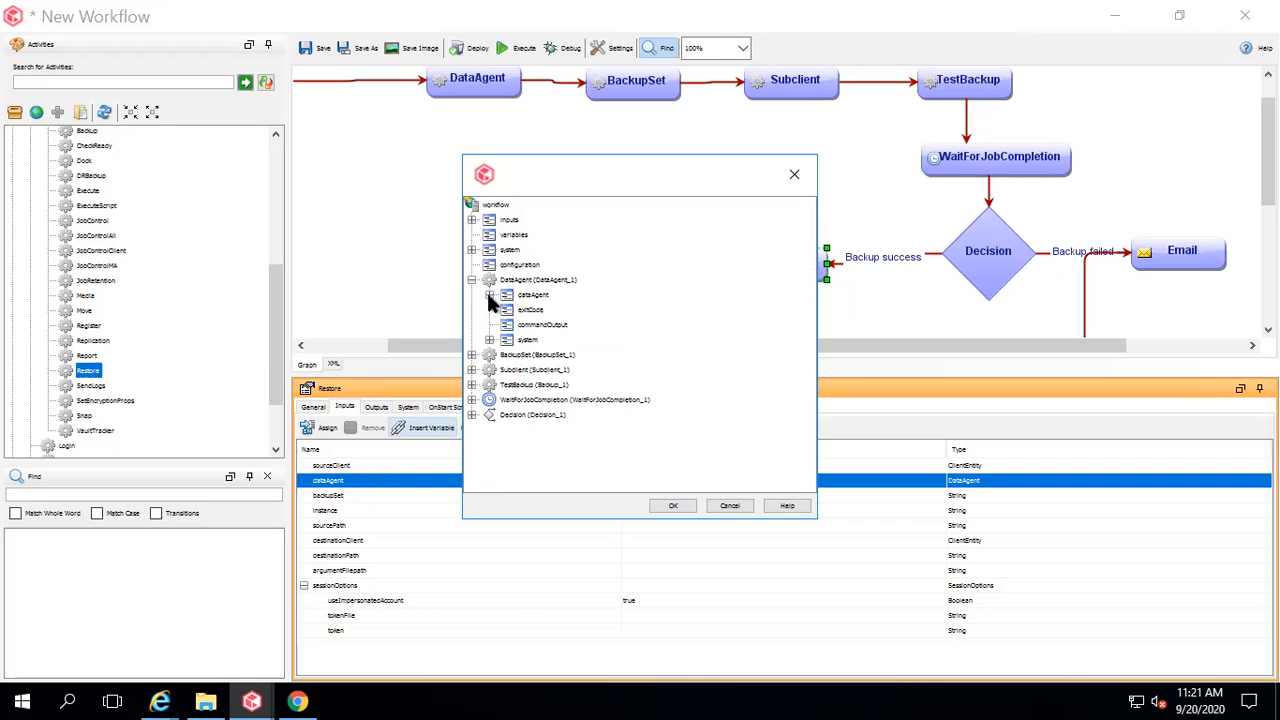
click(489, 295)
click(551, 310)
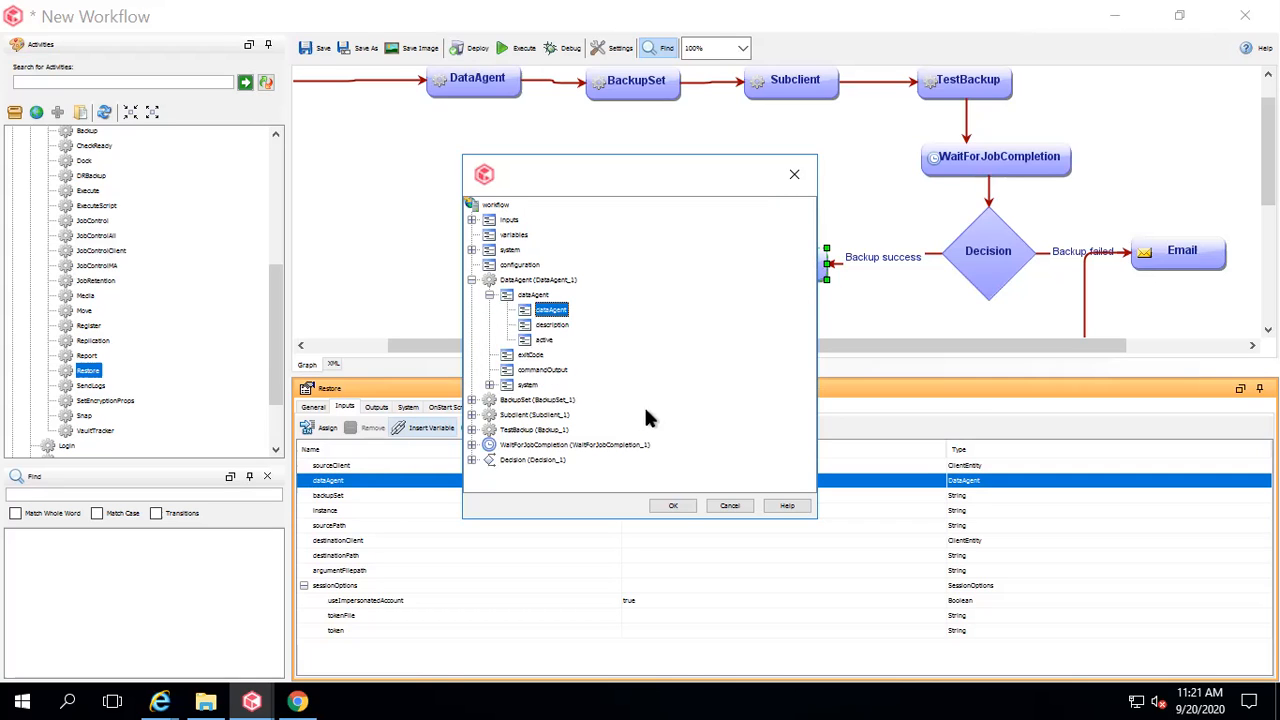
click(672, 506)
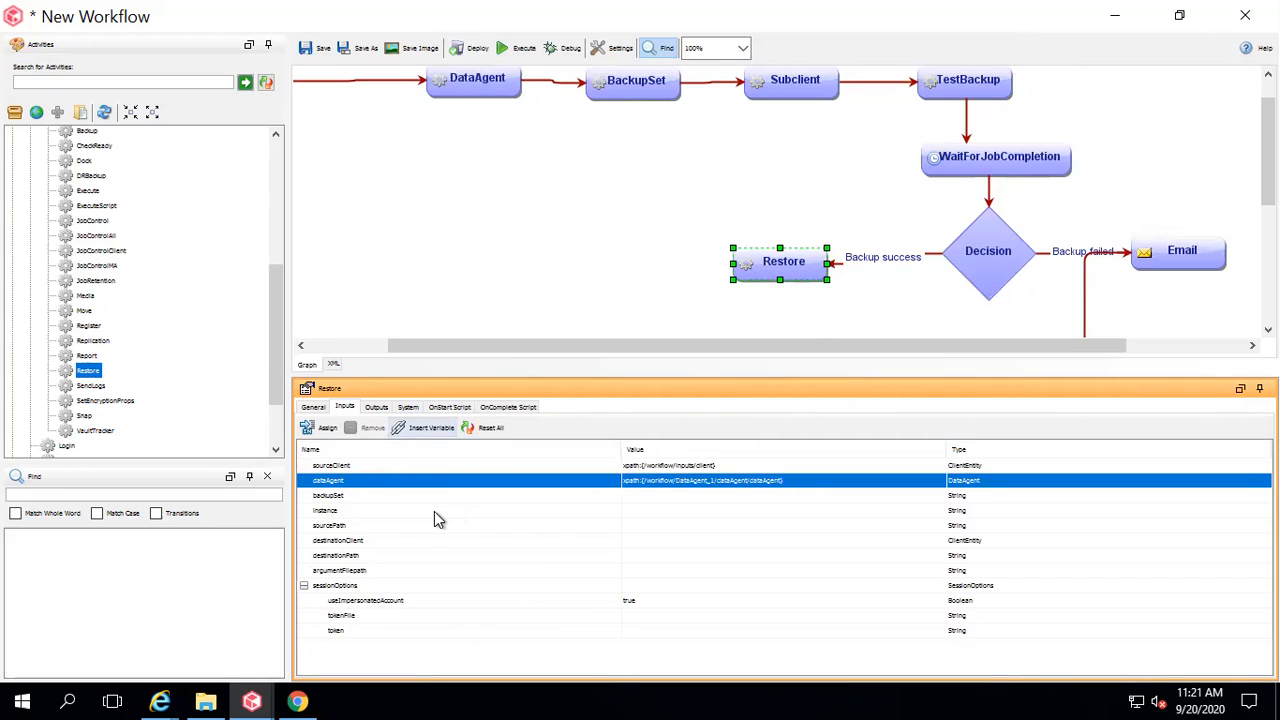
Map Restore's backupSet input to BackupSet_1's backupSet output.
click(490, 497)
click(430, 428)
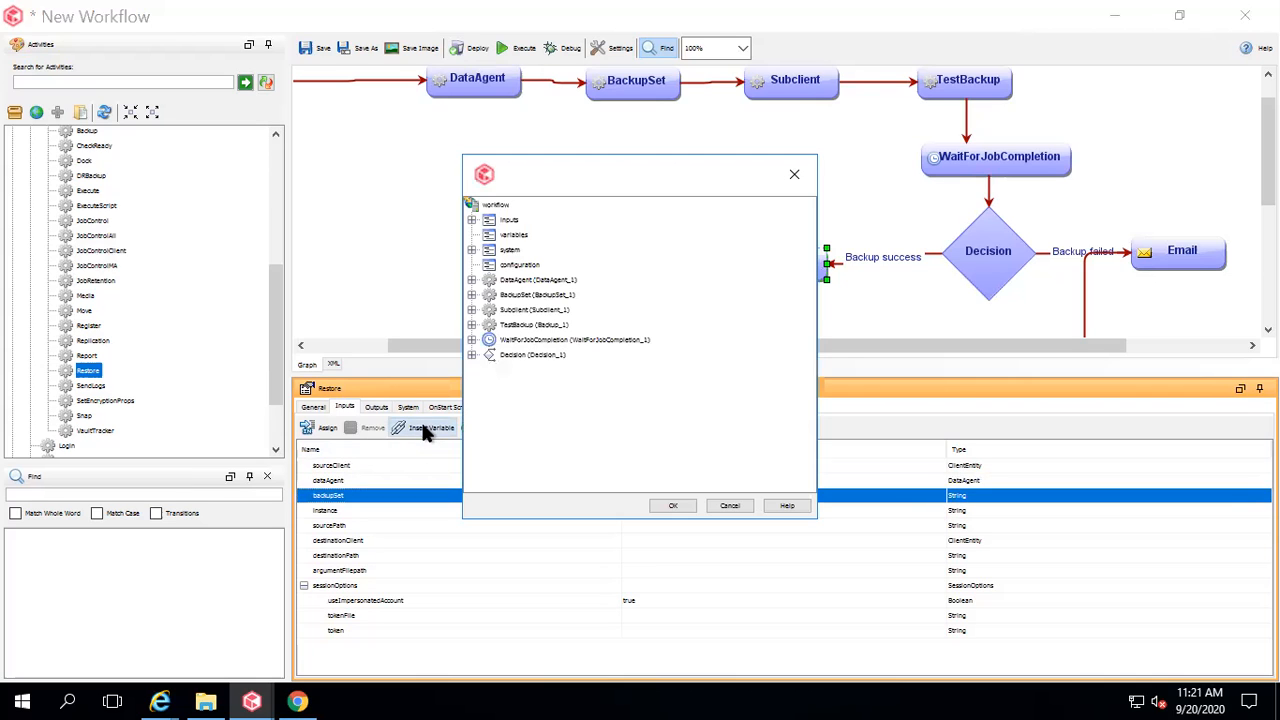
click(471, 294)
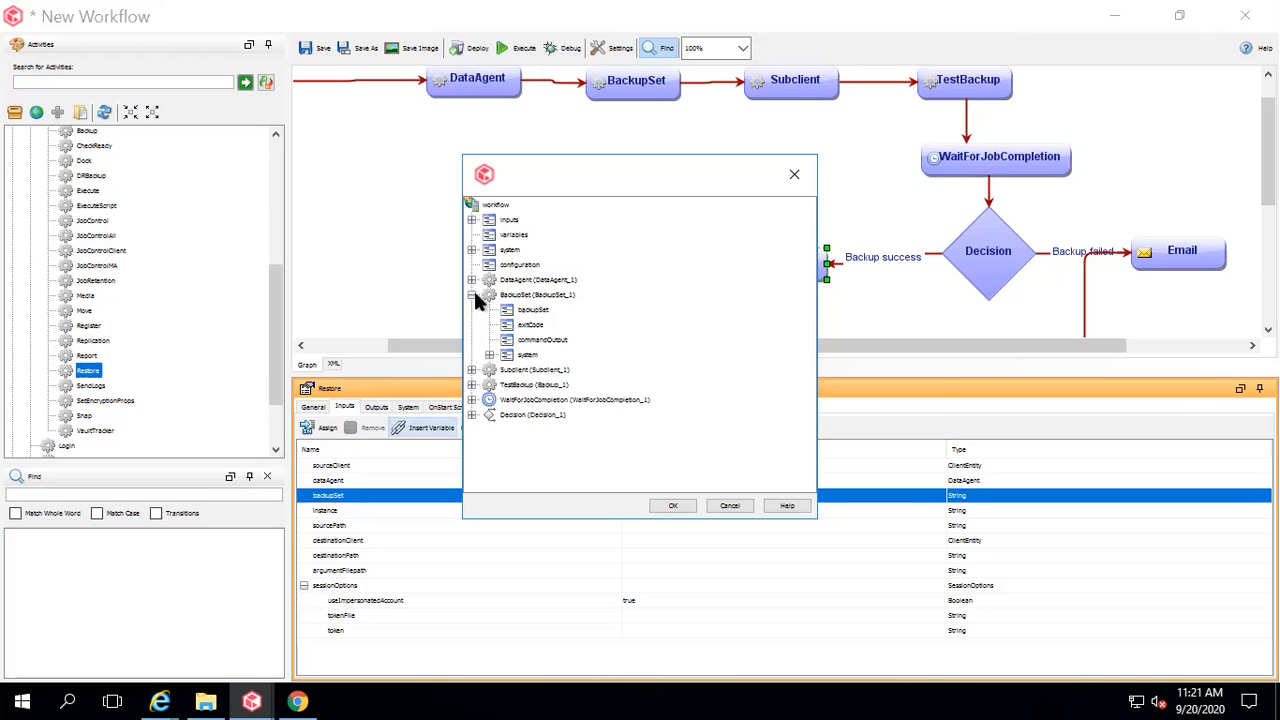
click(533, 310)
click(660, 506)
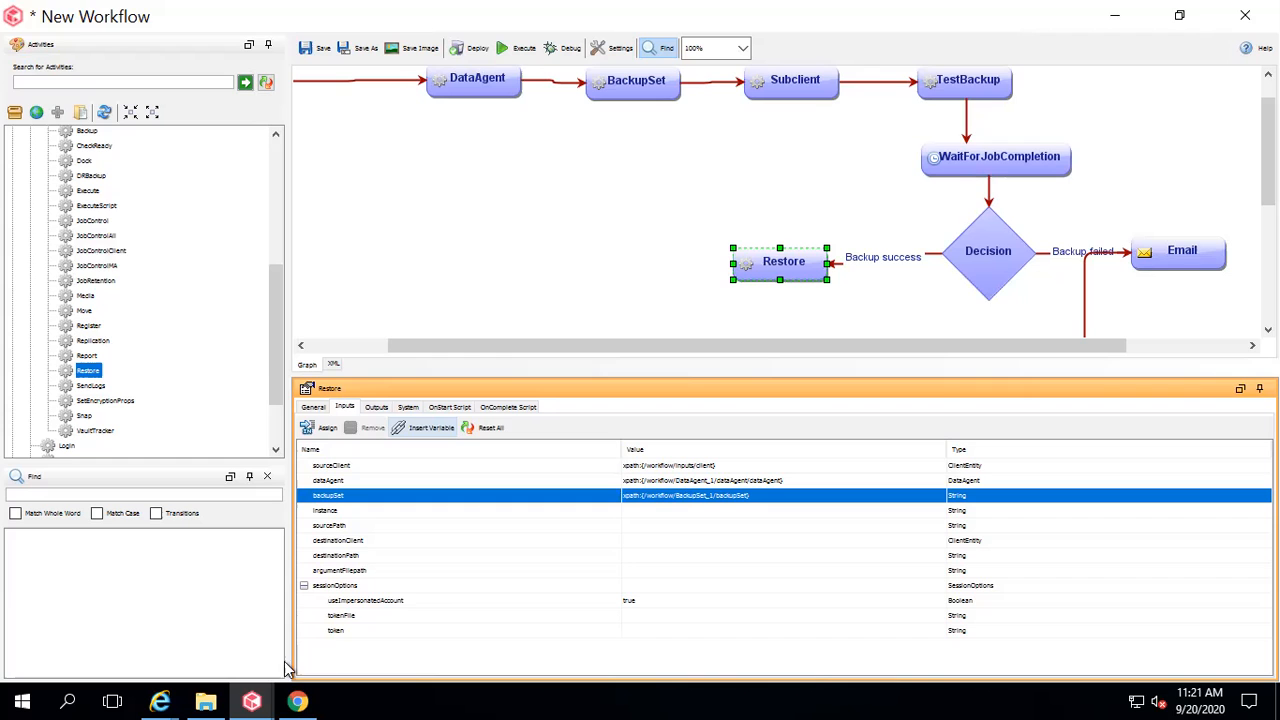
Open the default subclient's Properties and view its content path C:\DR\SET_024.
mouse_move(251, 700)
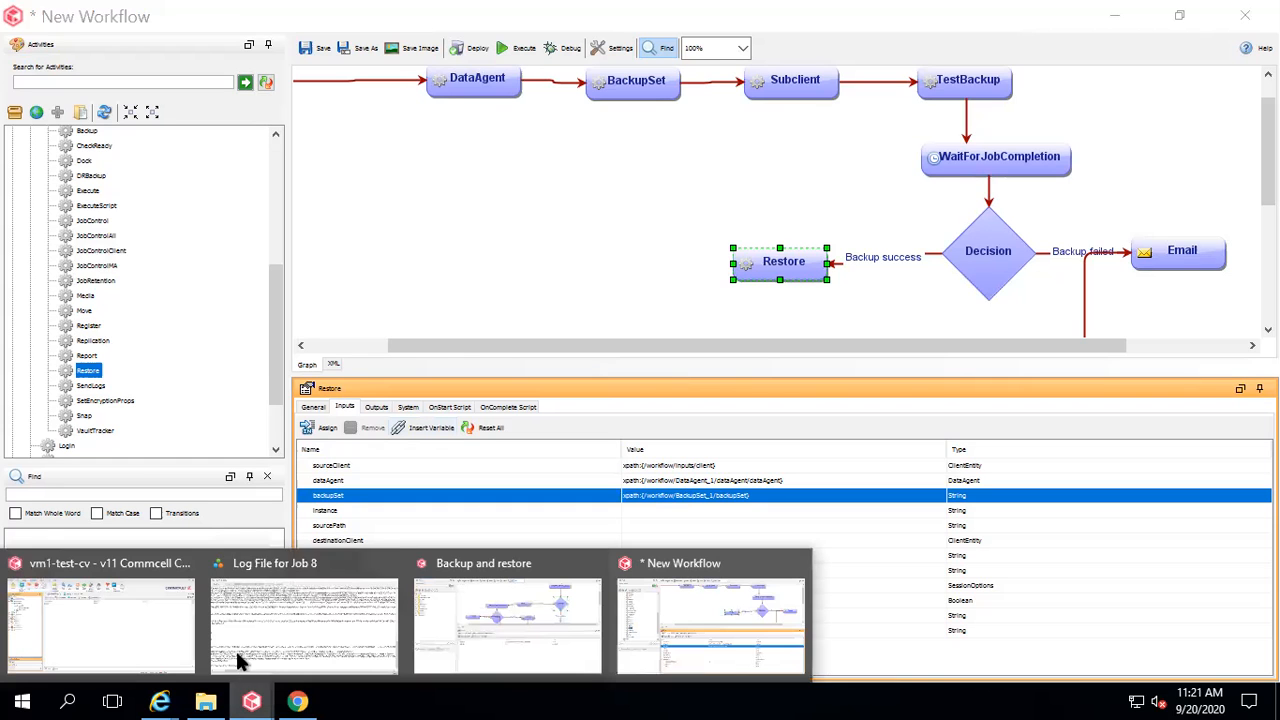
click(156, 630)
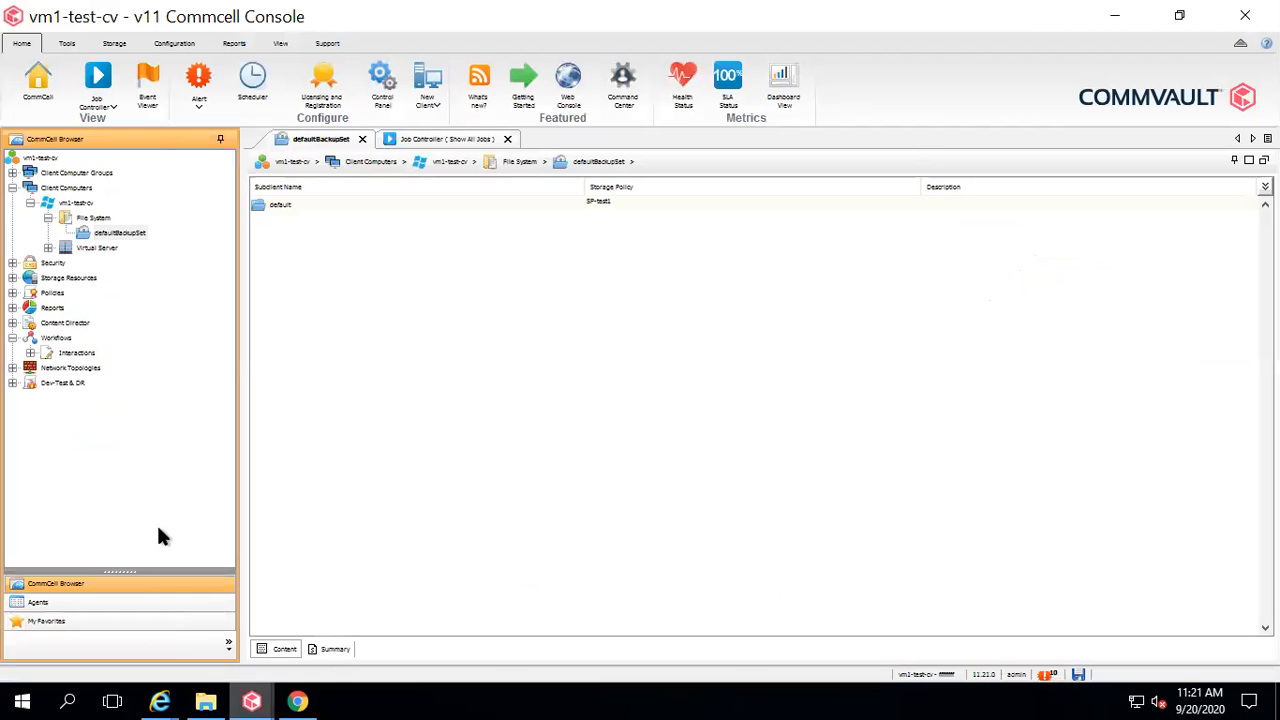
right_click(286, 210)
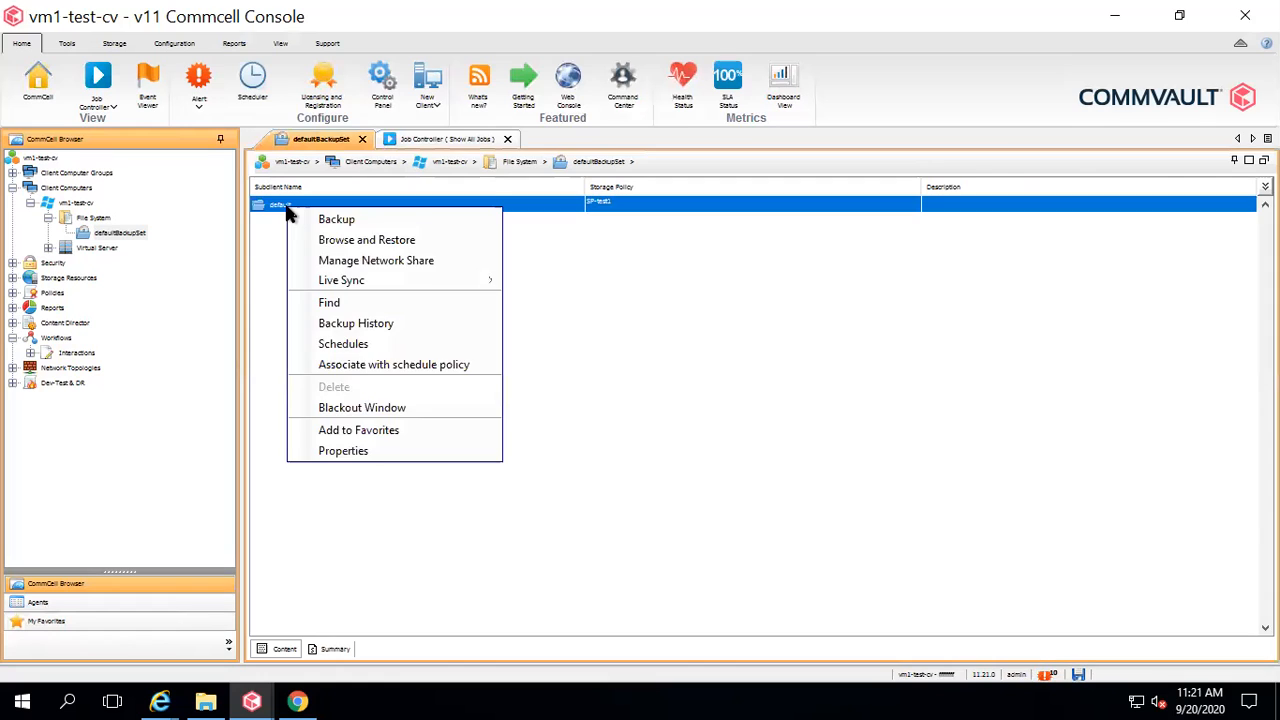
click(343, 451)
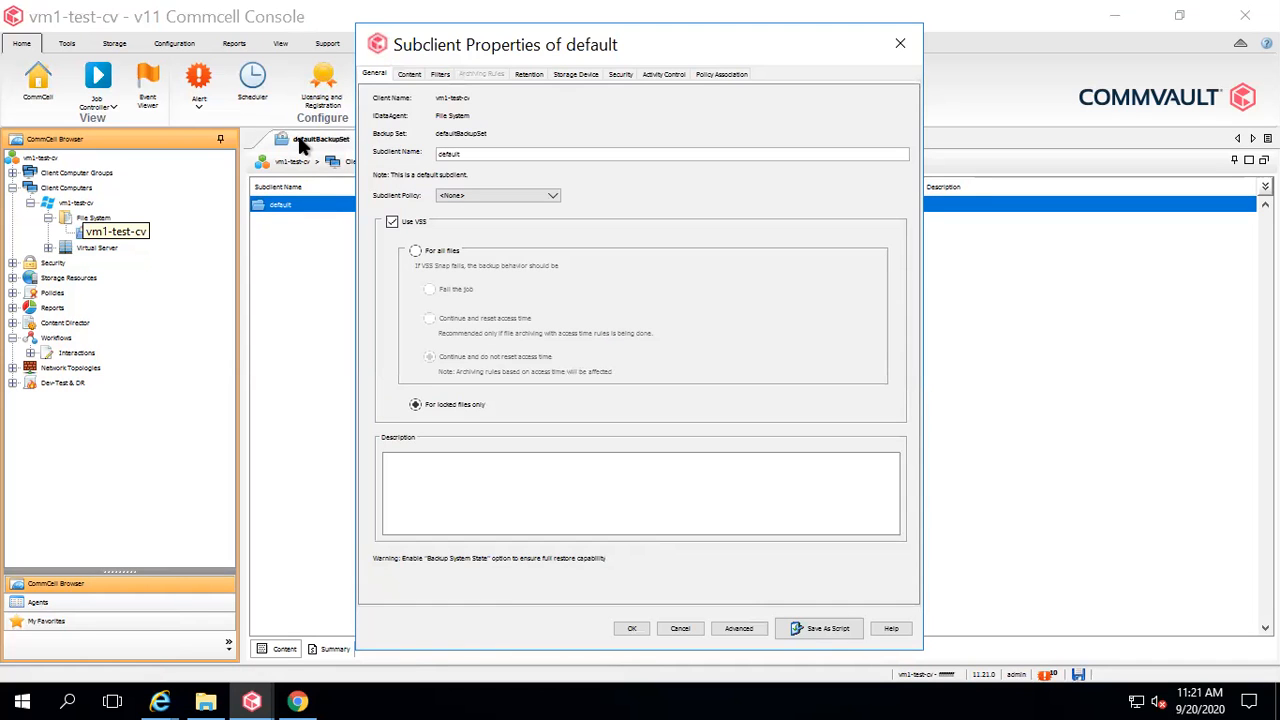
click(409, 74)
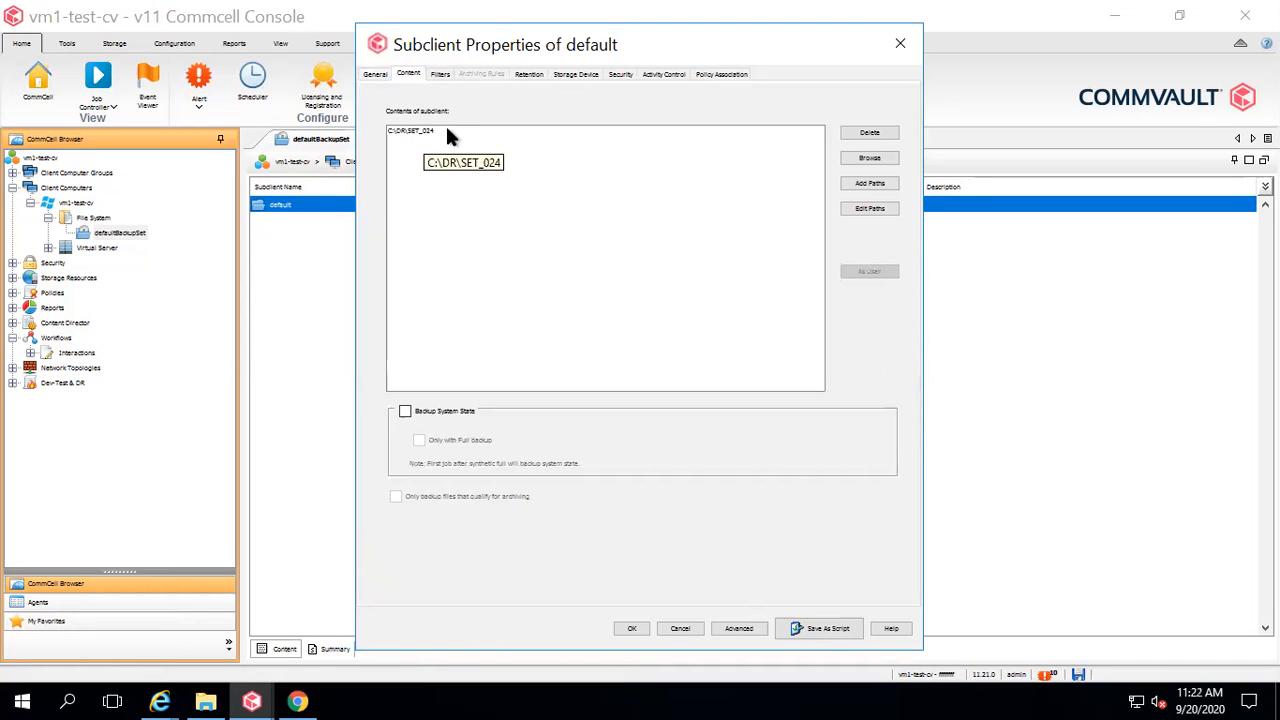
click(383, 131)
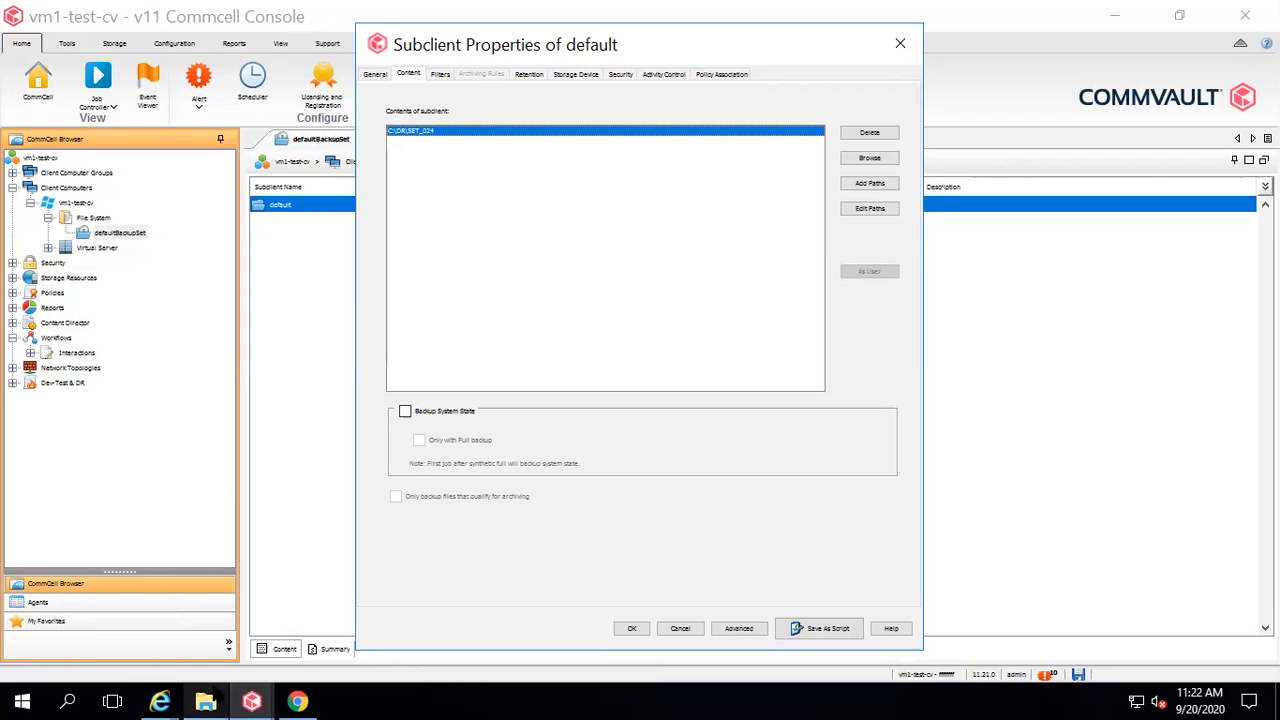
Browse to C:\DR\SET_024 in File Explorer to view its files.
mouse_move(205, 700)
click(207, 620)
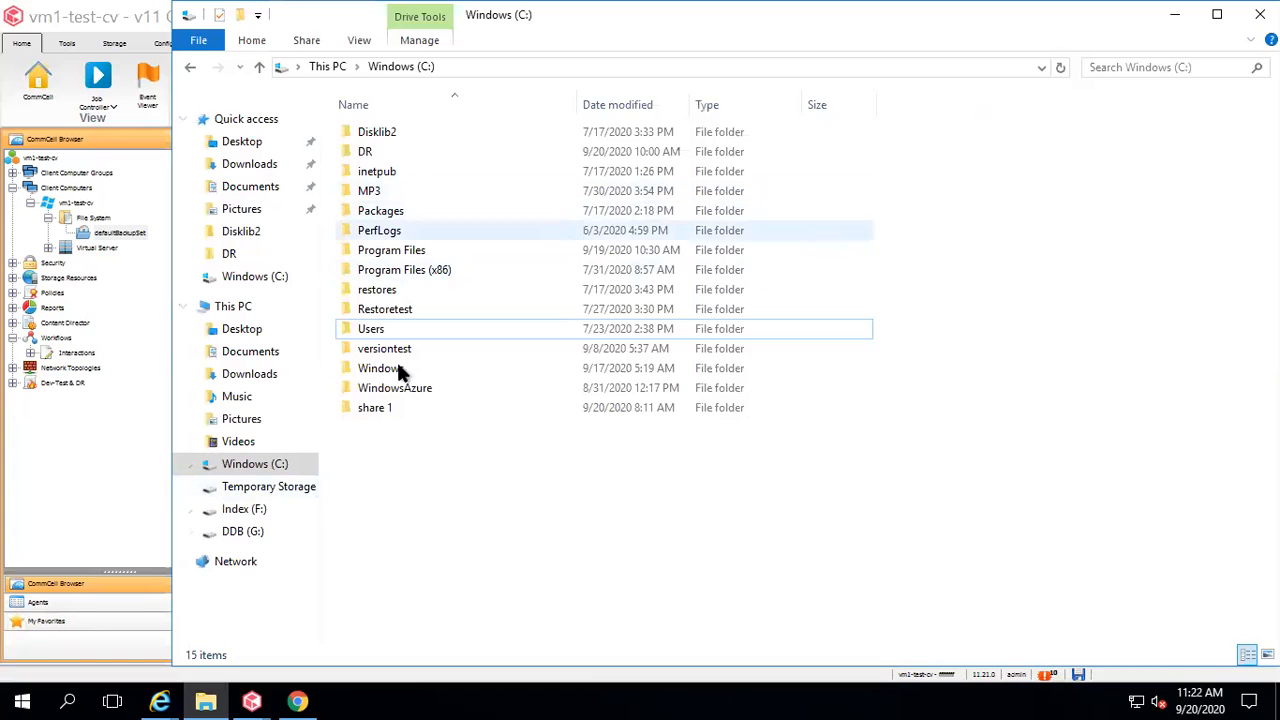
double_click(368, 151)
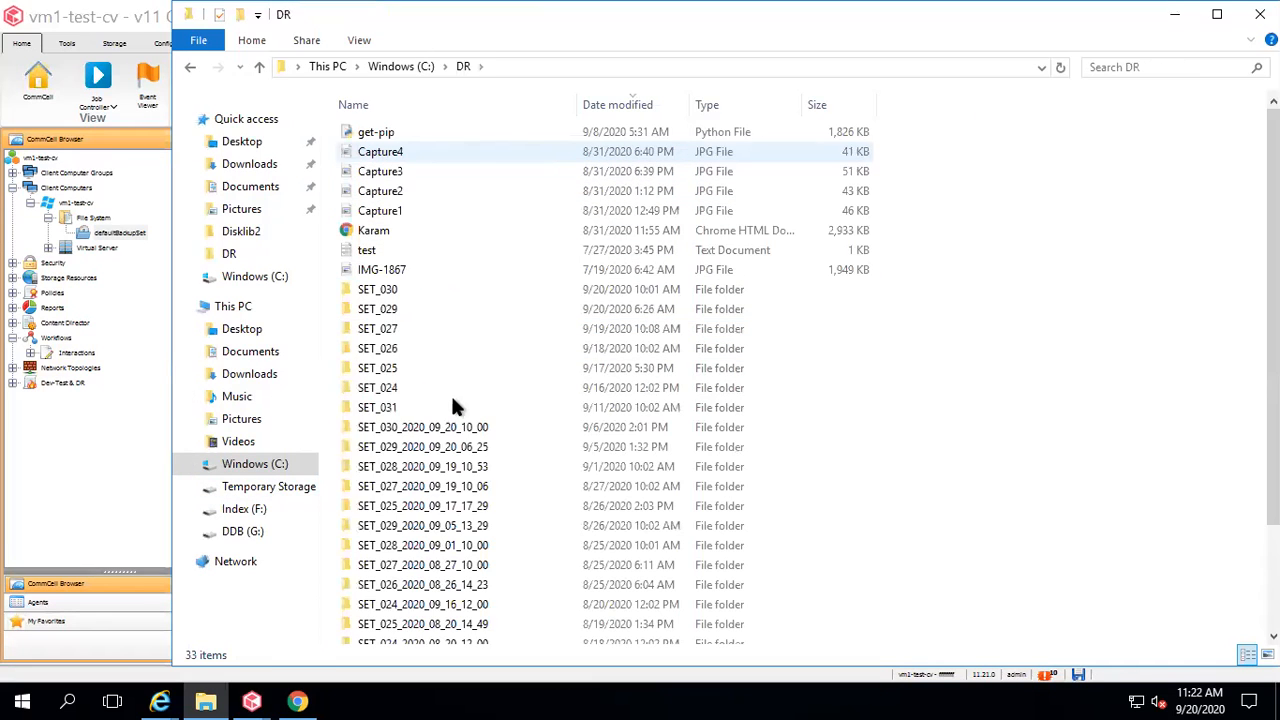
double_click(378, 388)
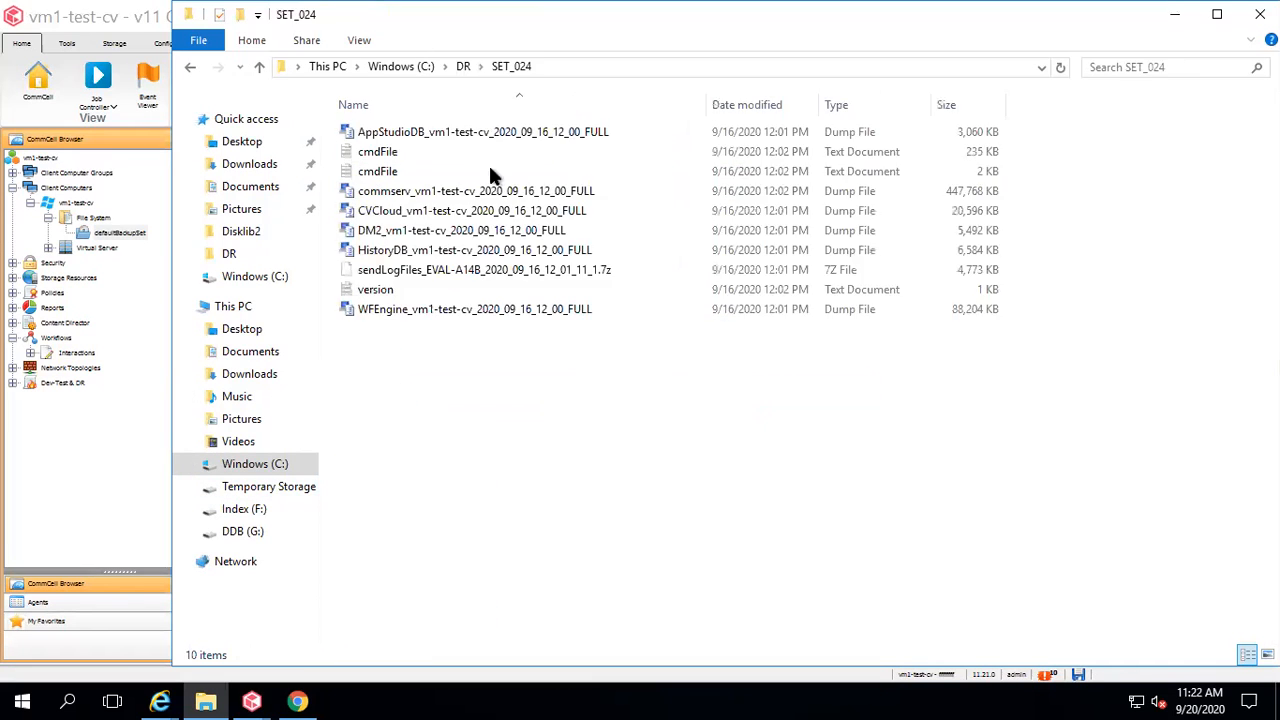
click(585, 66)
key(ctrl+c)
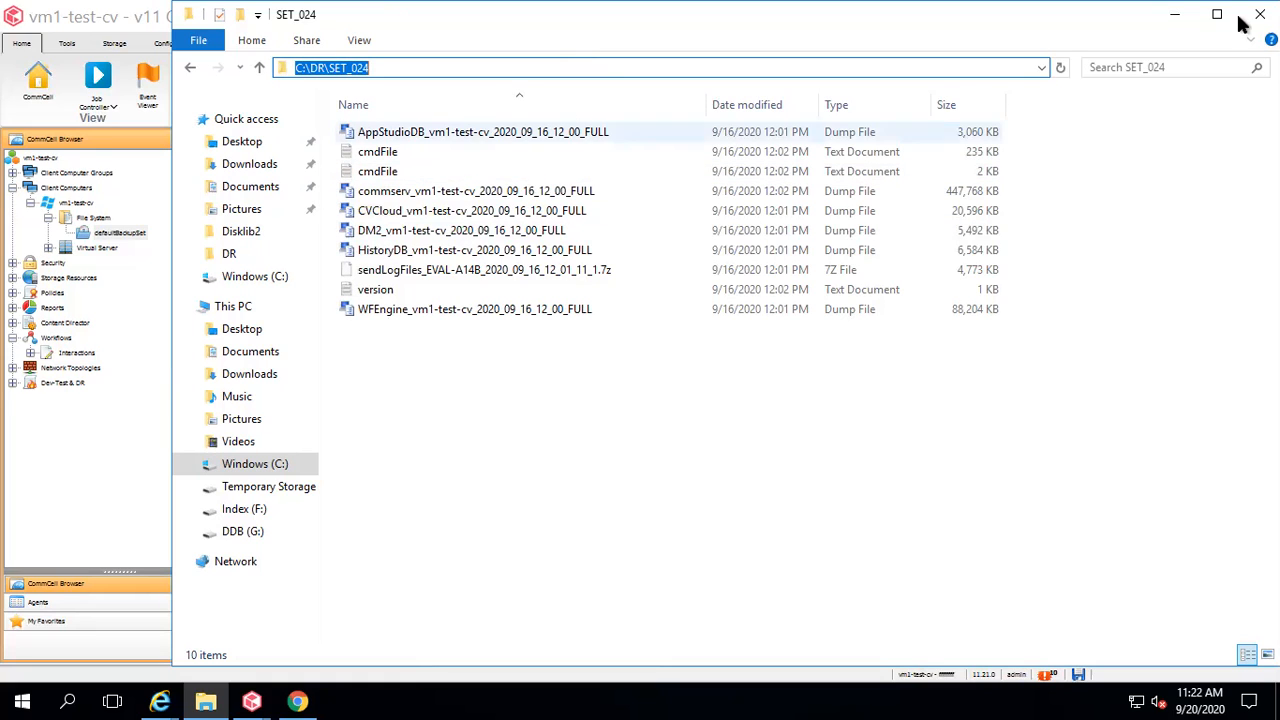
Cancel the Subclient Properties and return to Restore's inputs in the New Workflow editor.
click(251, 703)
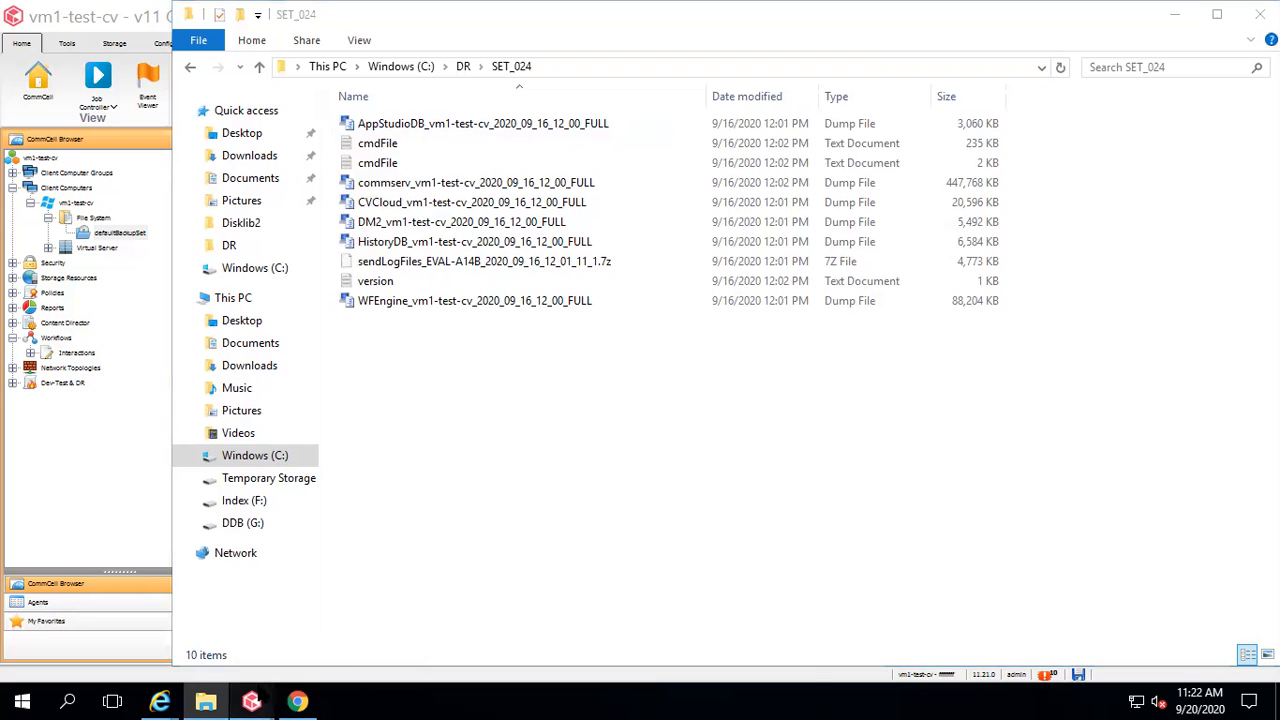
click(743, 628)
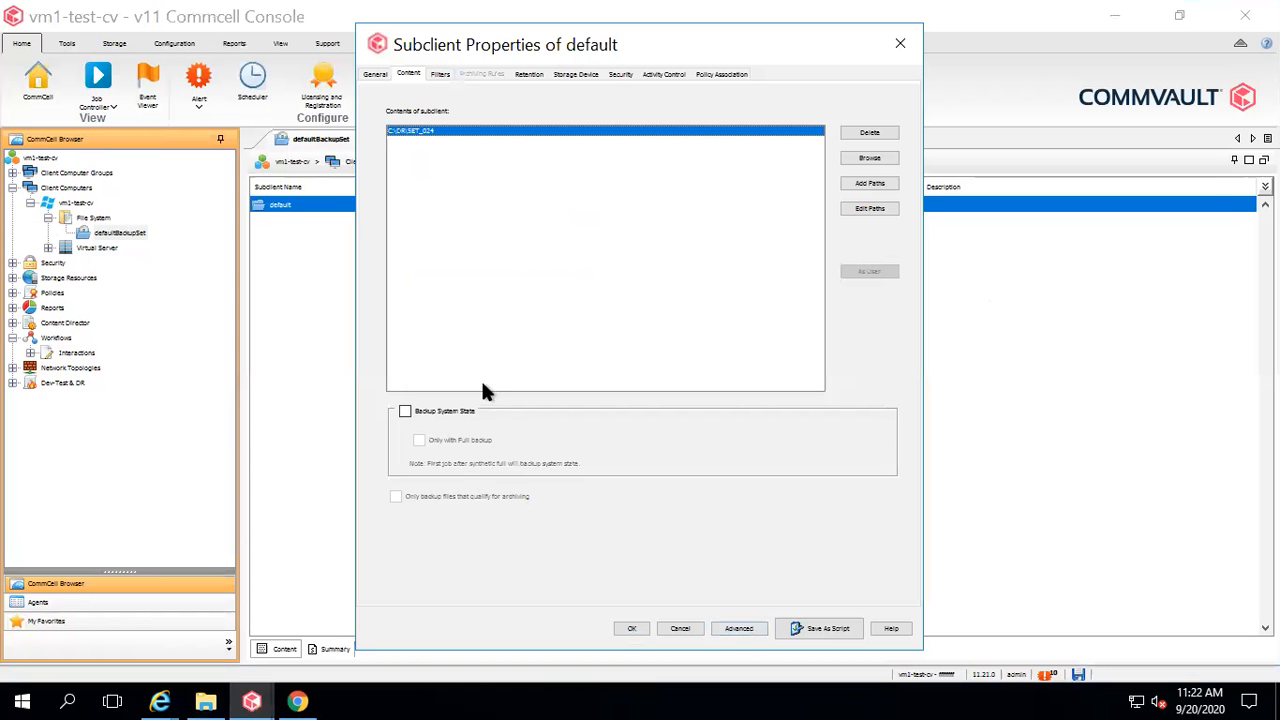
click(684, 630)
mouse_move(251, 703)
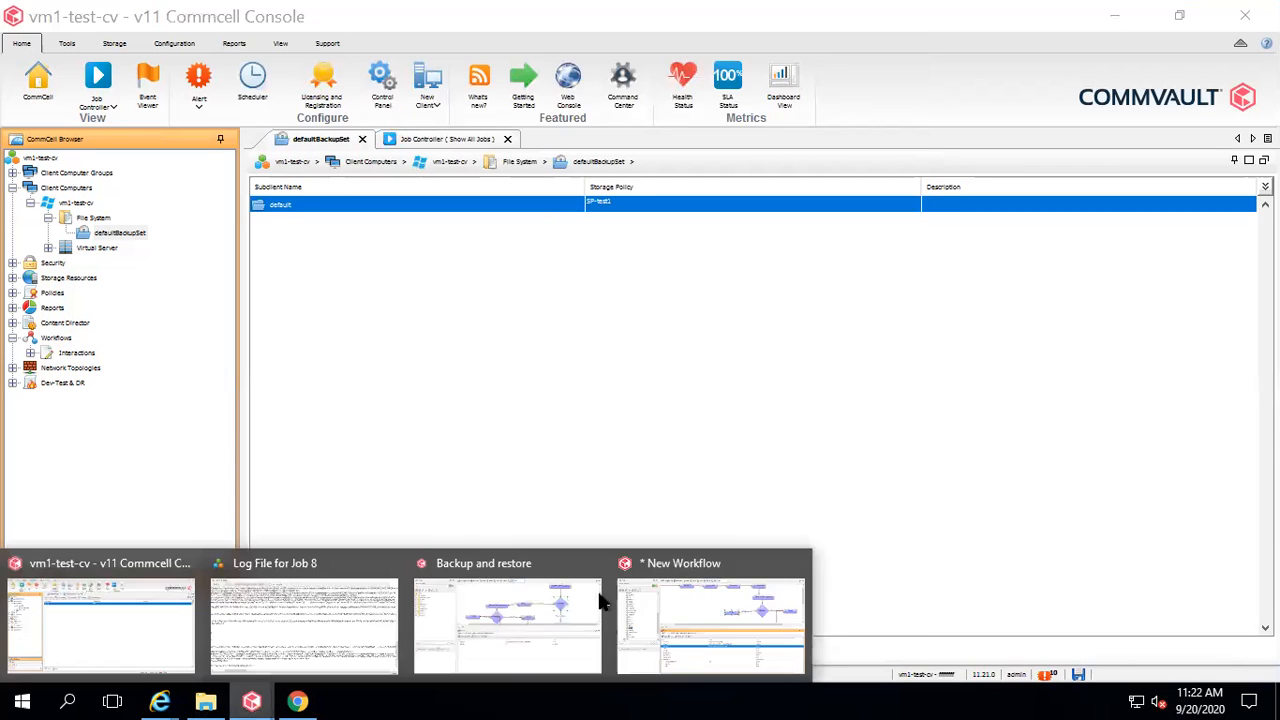
click(692, 592)
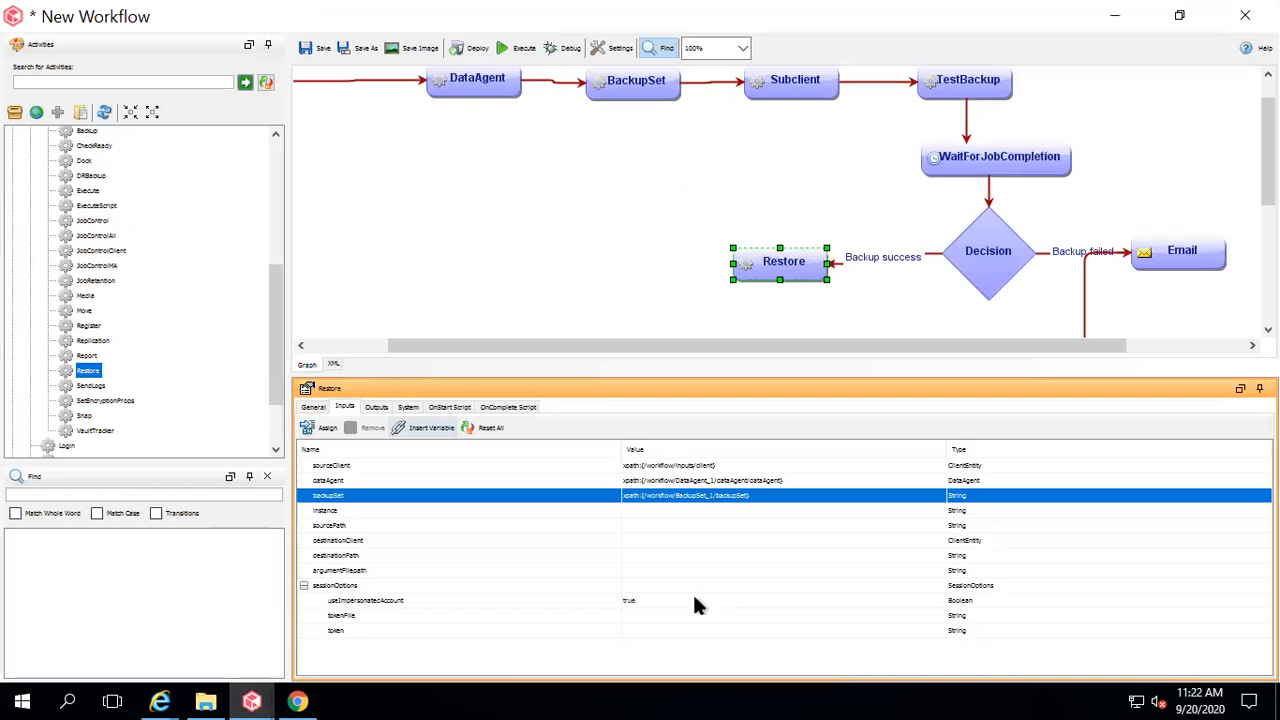
click(352, 526)
Paste C:\DR\SET_024 as the Restore sourcePath and bind destinationClient to a new workflow input.
click(658, 525)
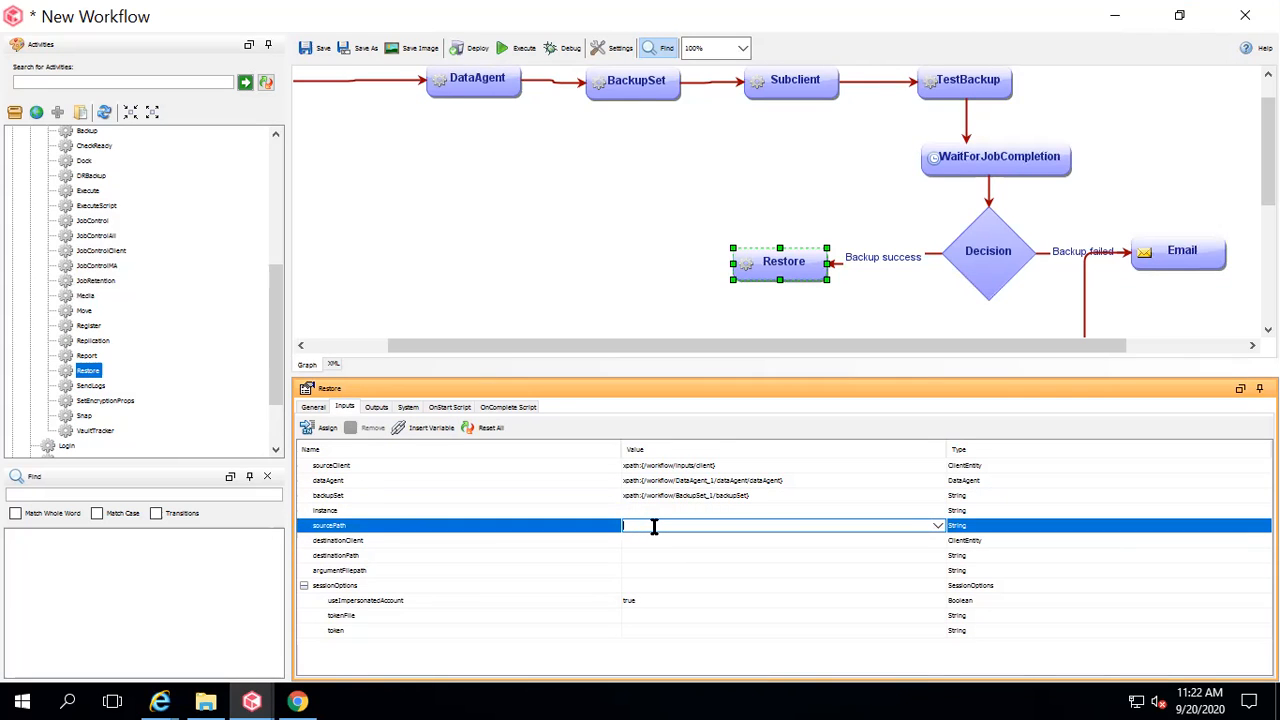
key(ctrl+v)
click(540, 541)
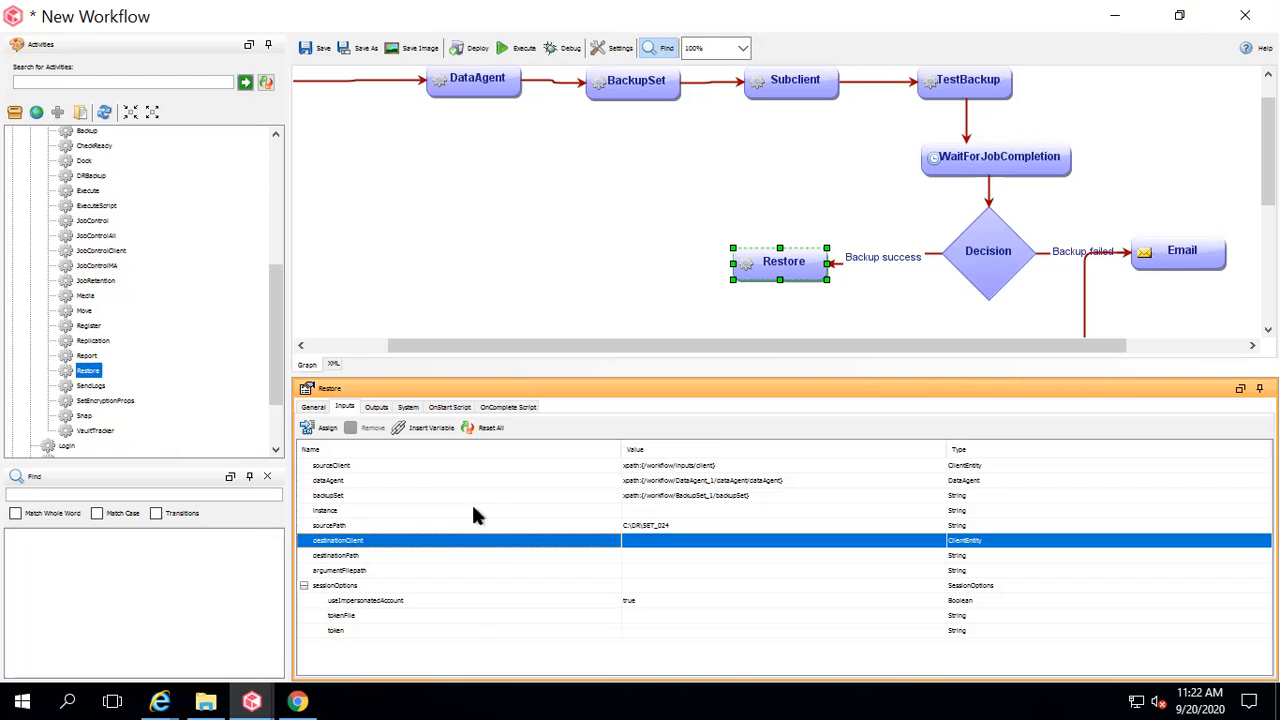
right_click(445, 550)
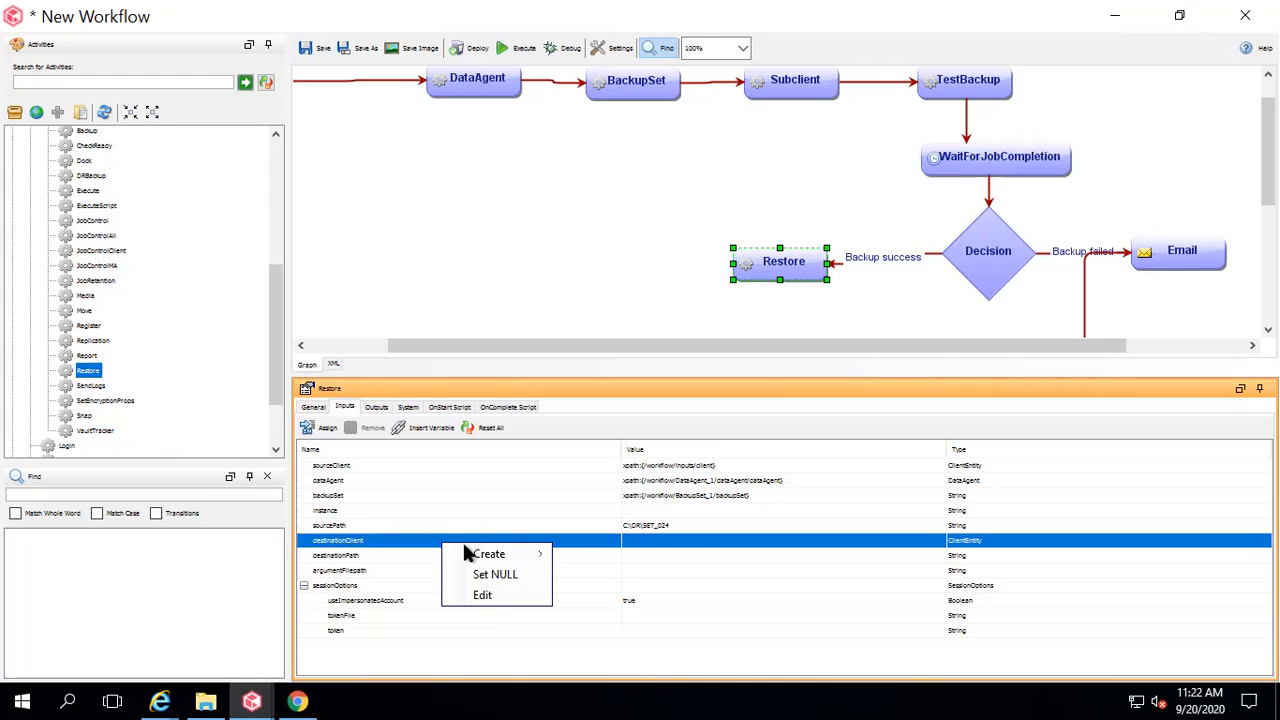
mouse_move(515, 557)
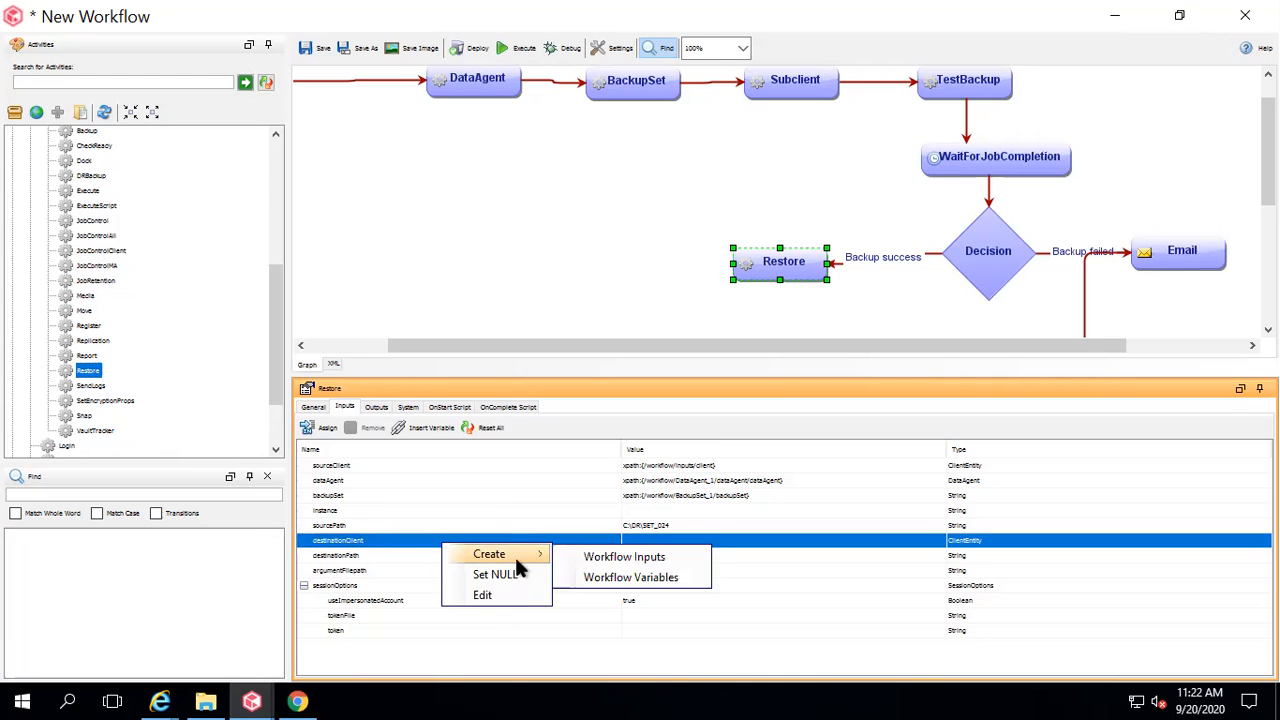
click(590, 562)
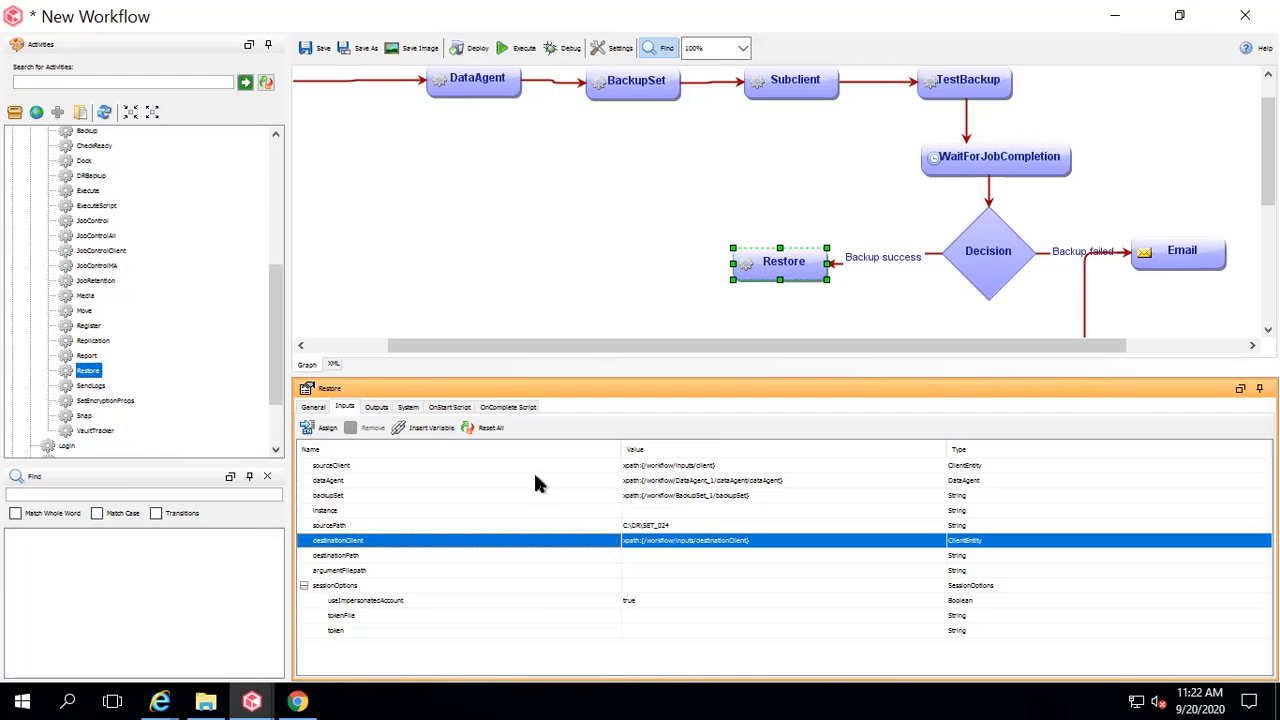
Set the Restore destinationPath to C:\testworkflow and review the Restore step's outputs.
click(418, 427)
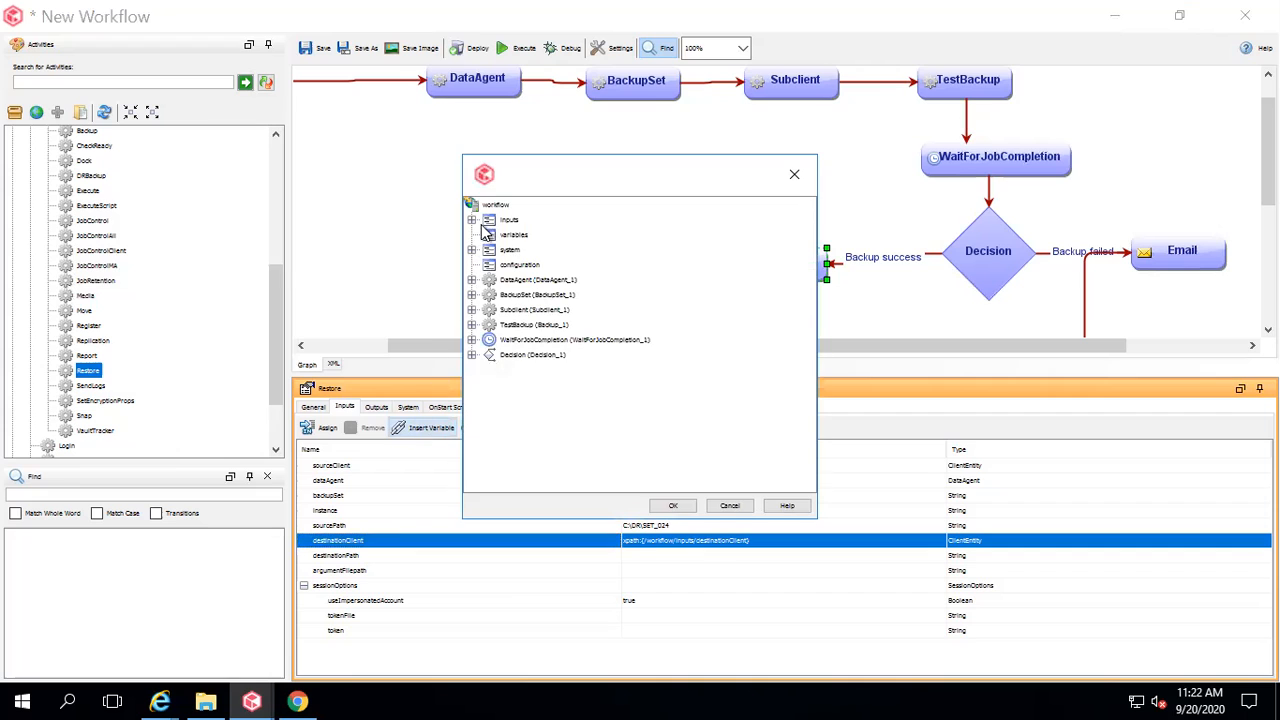
click(729, 506)
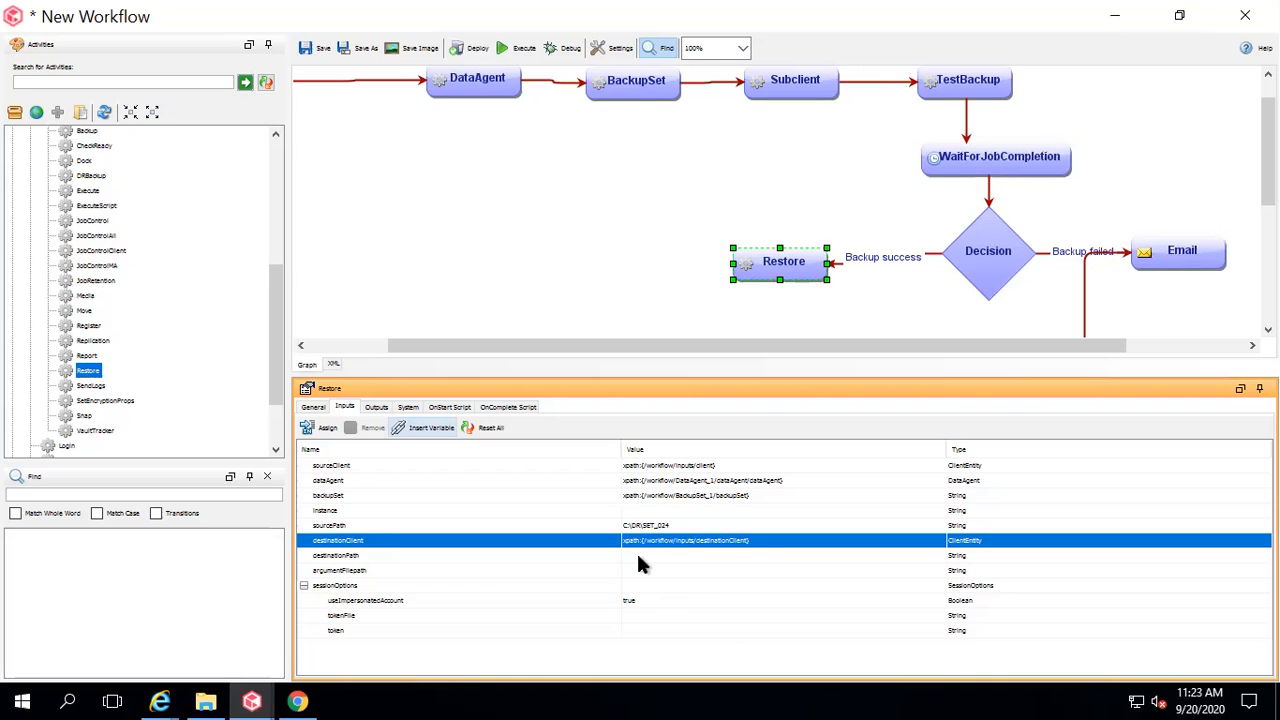
click(604, 558)
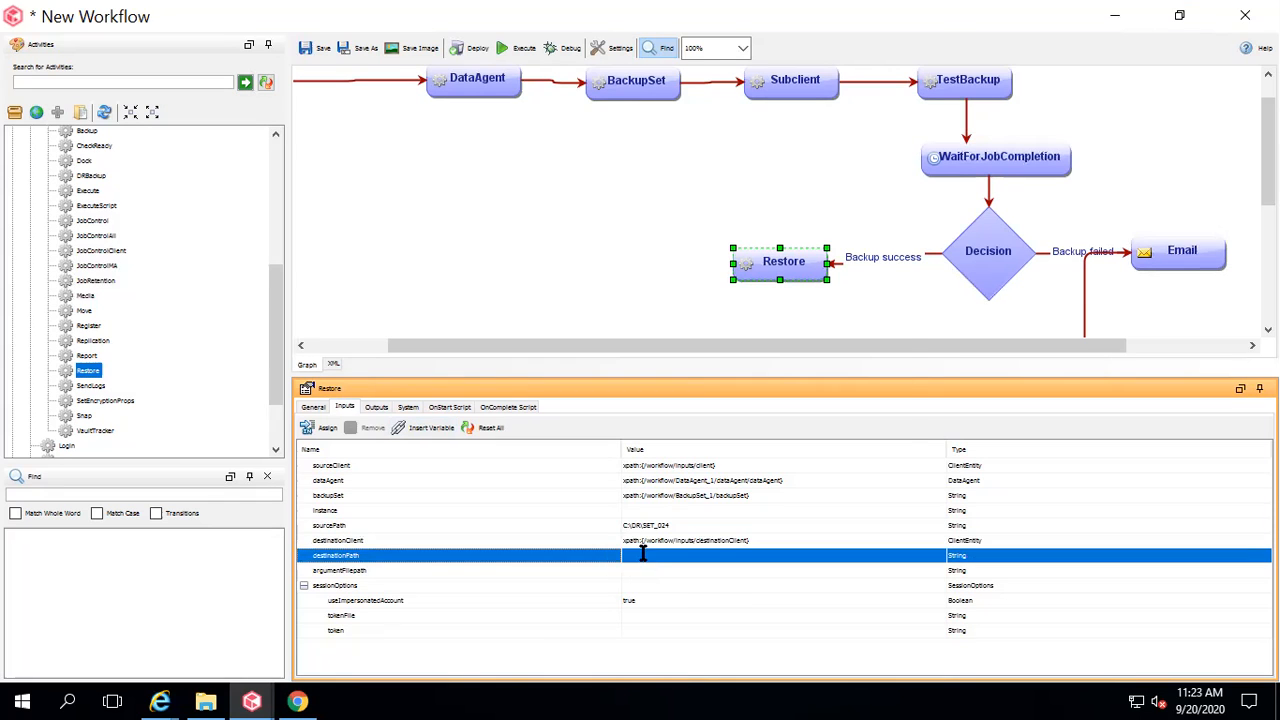
click(644, 557)
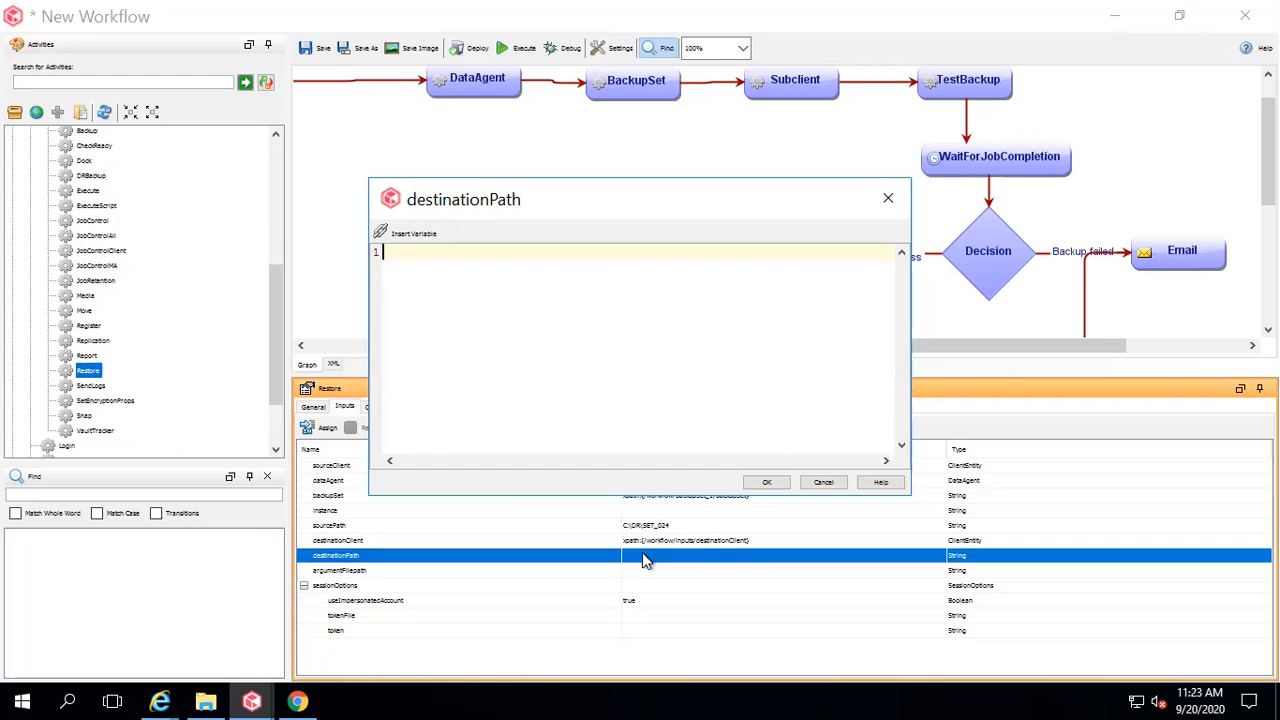
text(C:\DR\SET_024)
key(BackSpace)
key(BackSpace)
key(BackSpace)
key(BackSpace)
key(BackSpace)
key(BackSpace)
key(BackSpace)
key(BackSpace)
key(BackSpace)
key(BackSpace)
text(testworkflow)
click(767, 482)
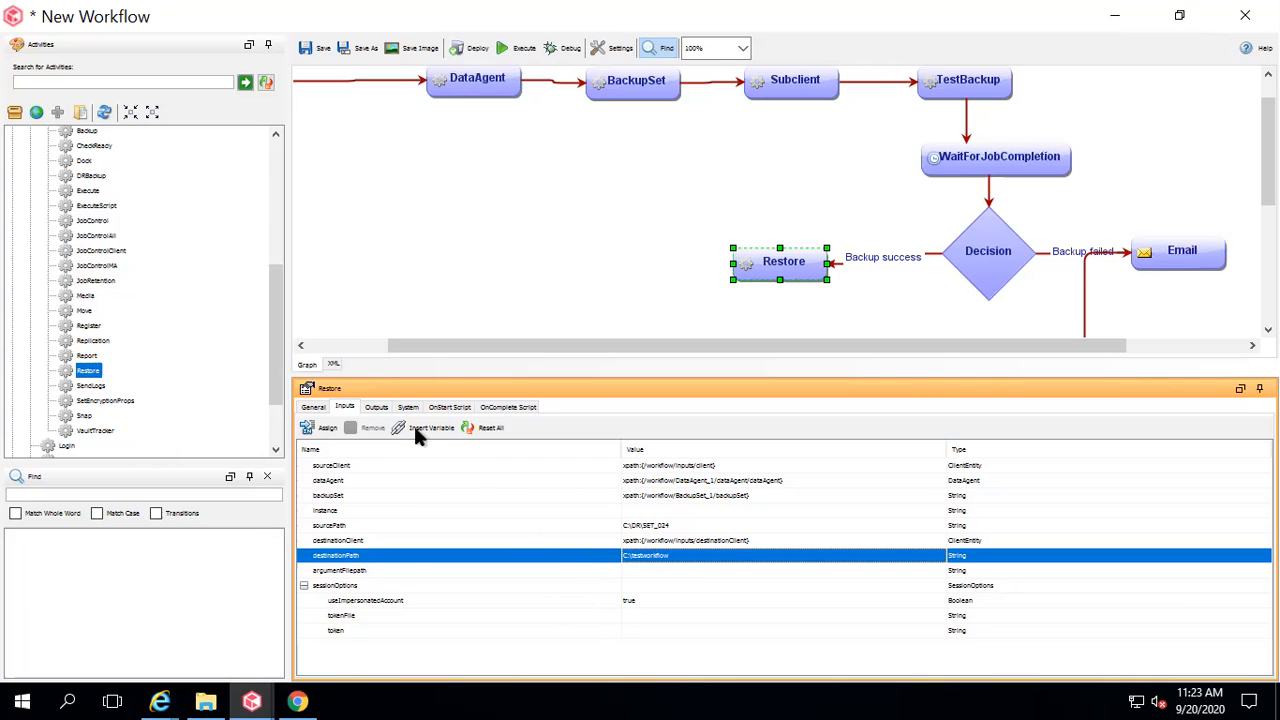
click(376, 407)
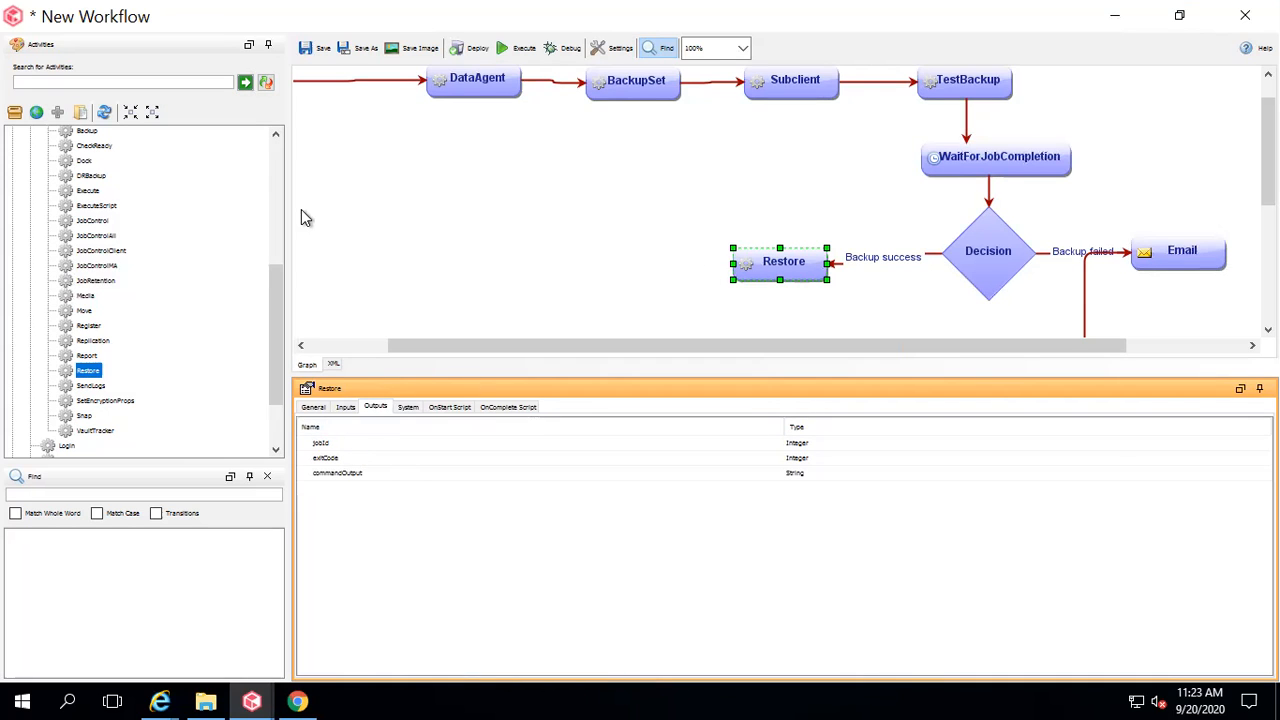
click(272, 183)
Add a second WaitForJobCompletion step and confirm its jobId reads Restore_1's jobId.
drag(120, 214, 610, 266)
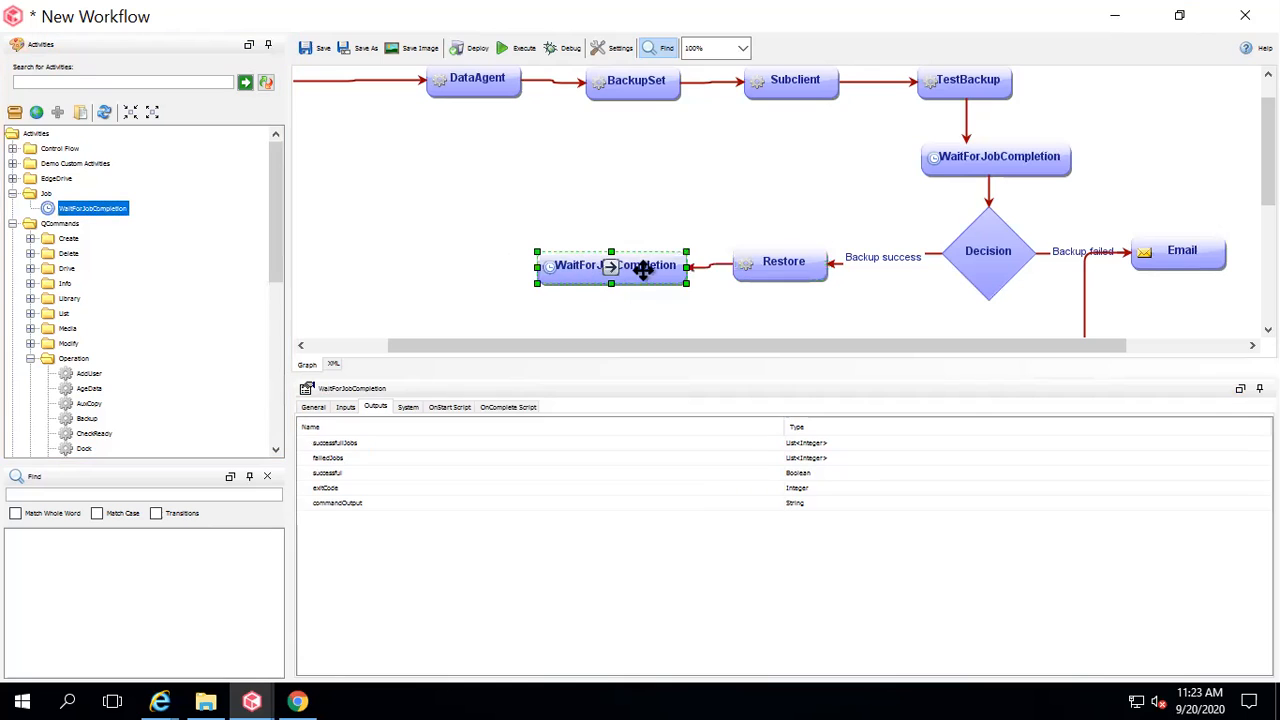
click(344, 408)
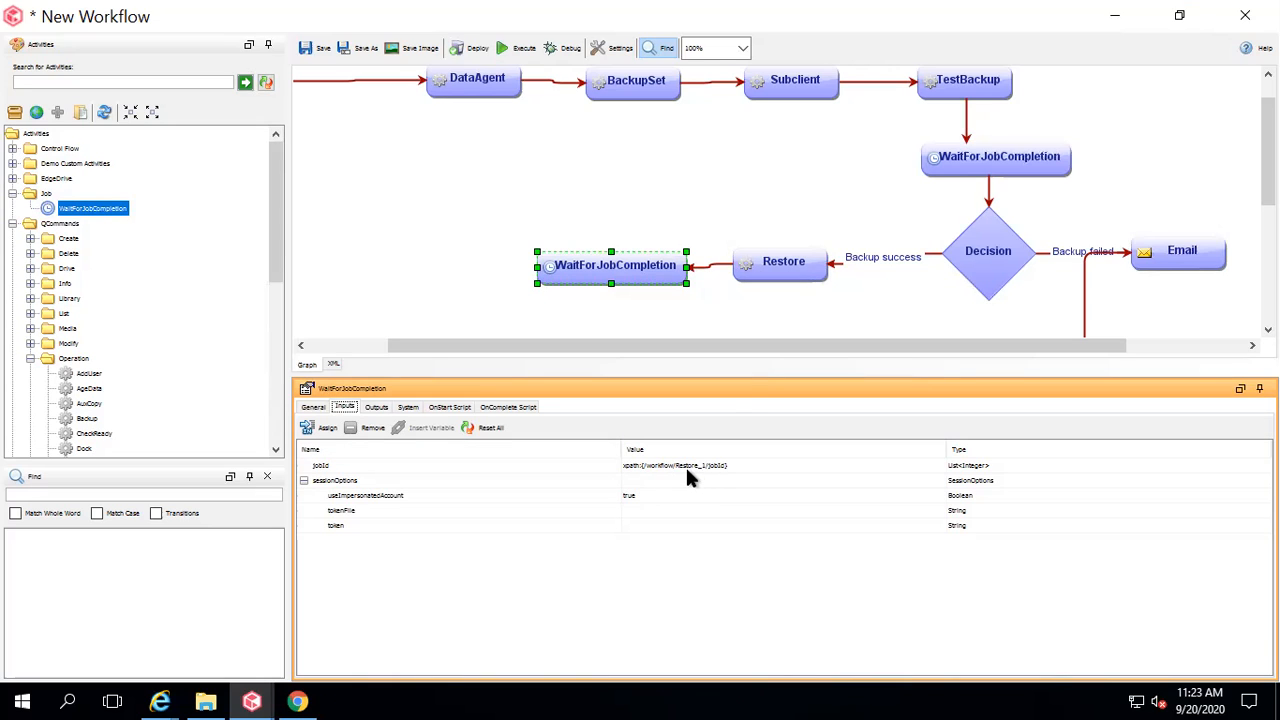
click(805, 263)
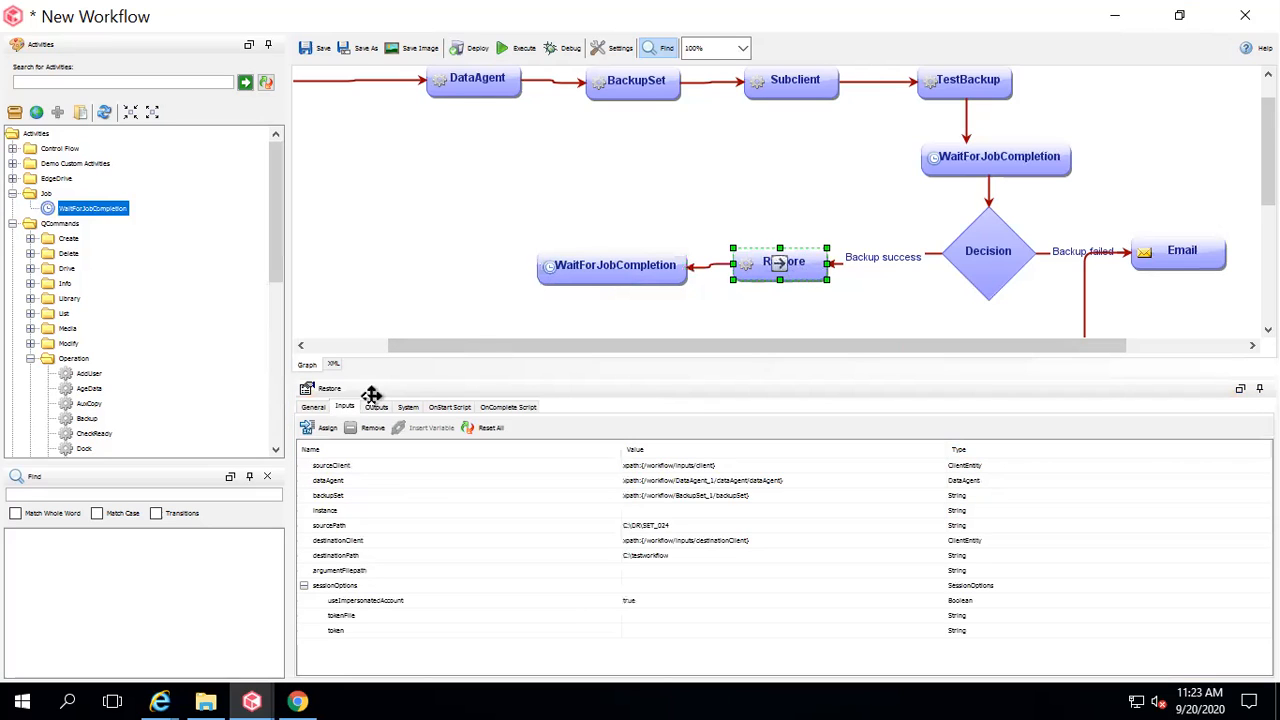
click(312, 407)
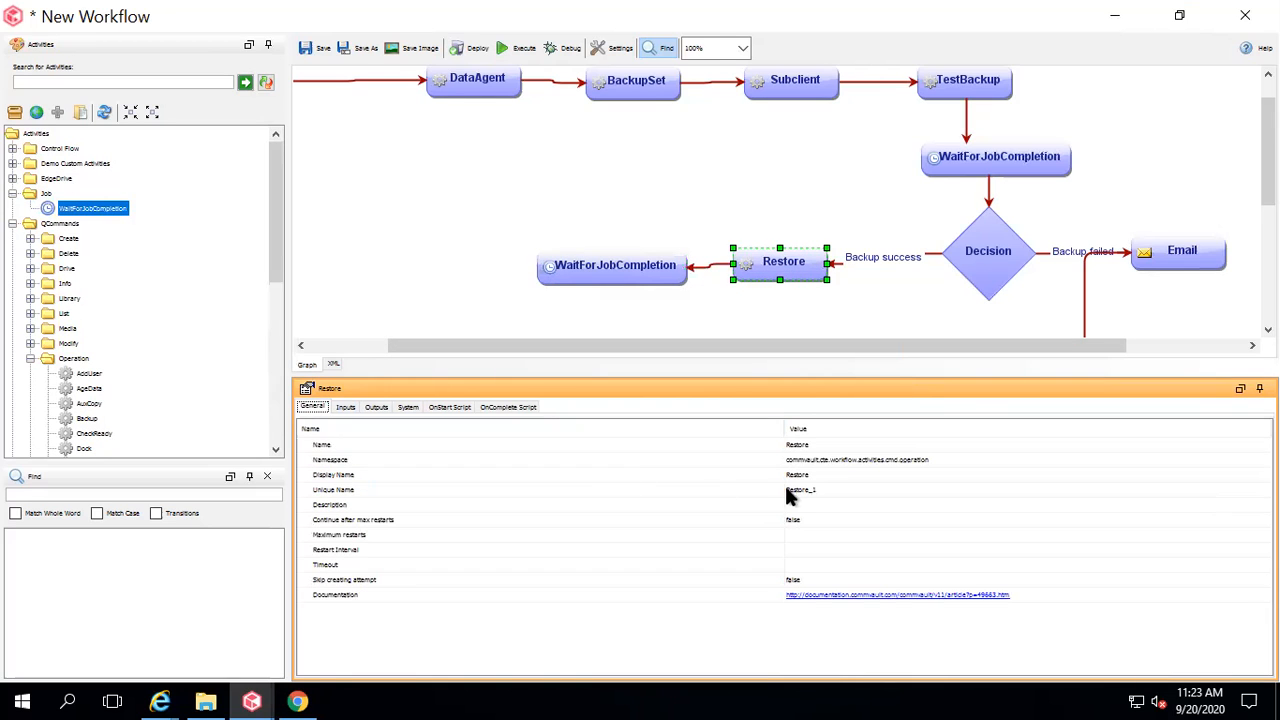
click(665, 266)
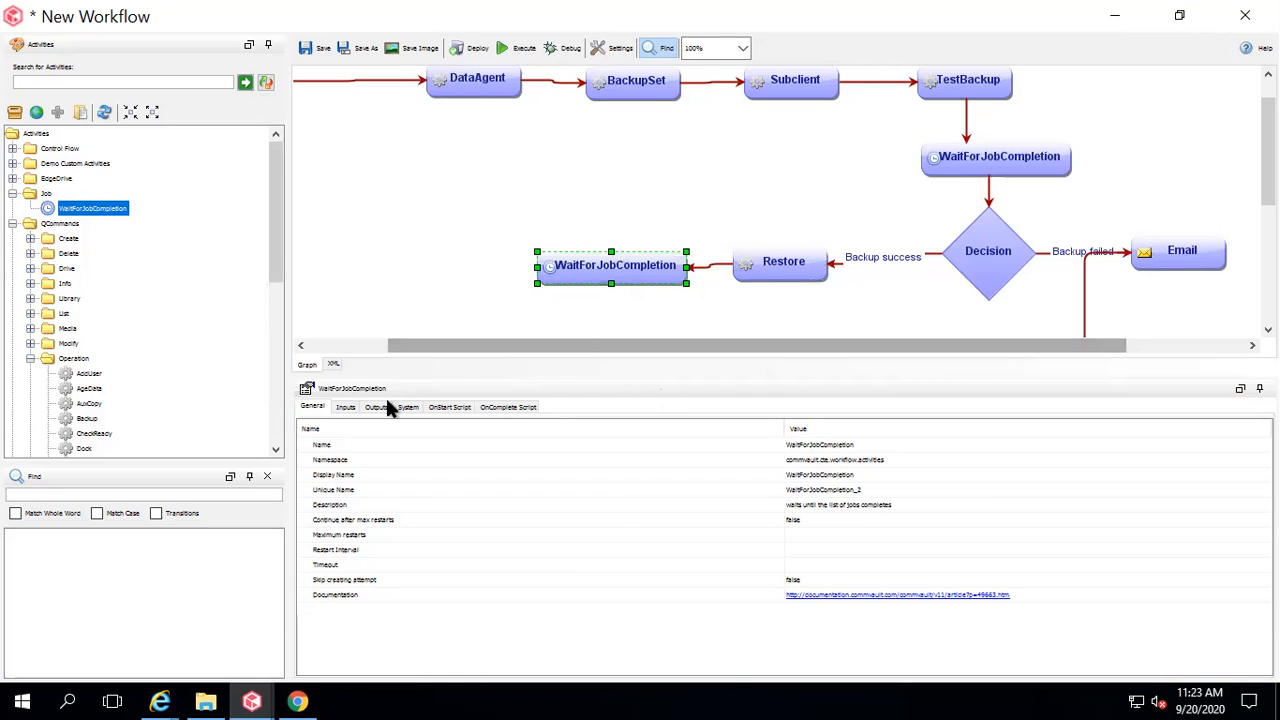
click(345, 407)
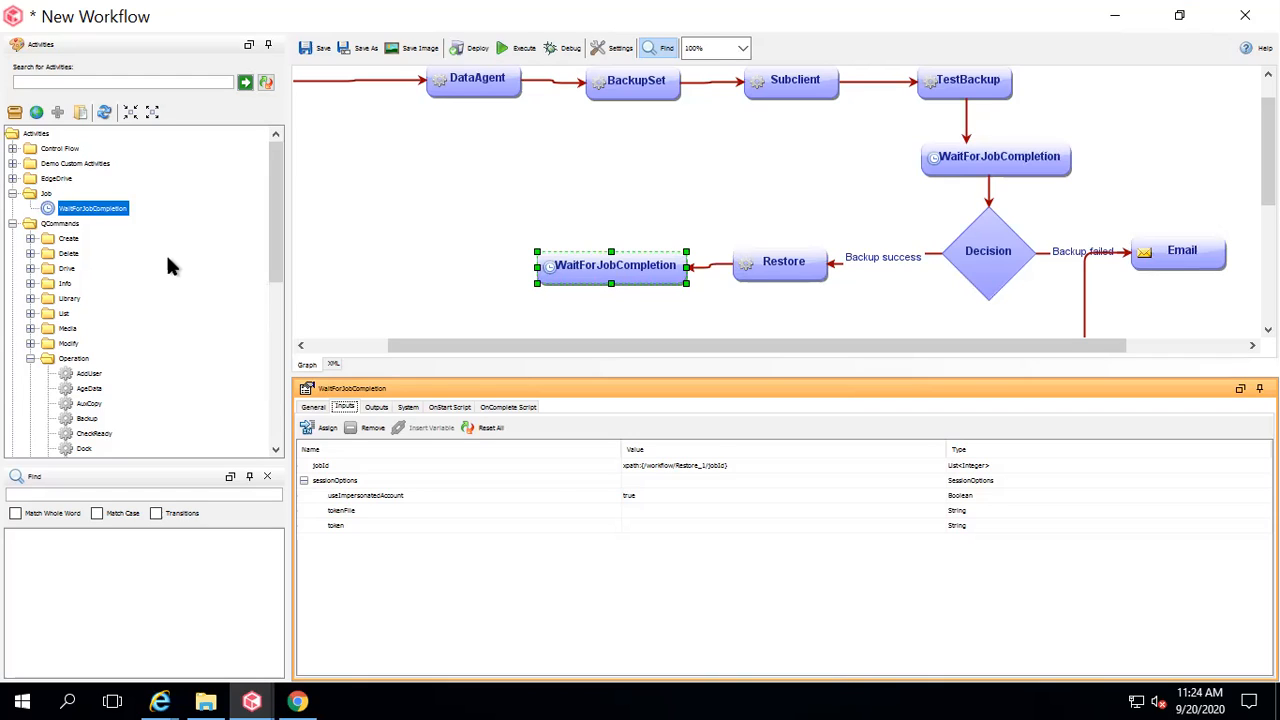
Expand the Control Flow folder in the Activities tree.
drag(276, 265, 277, 214)
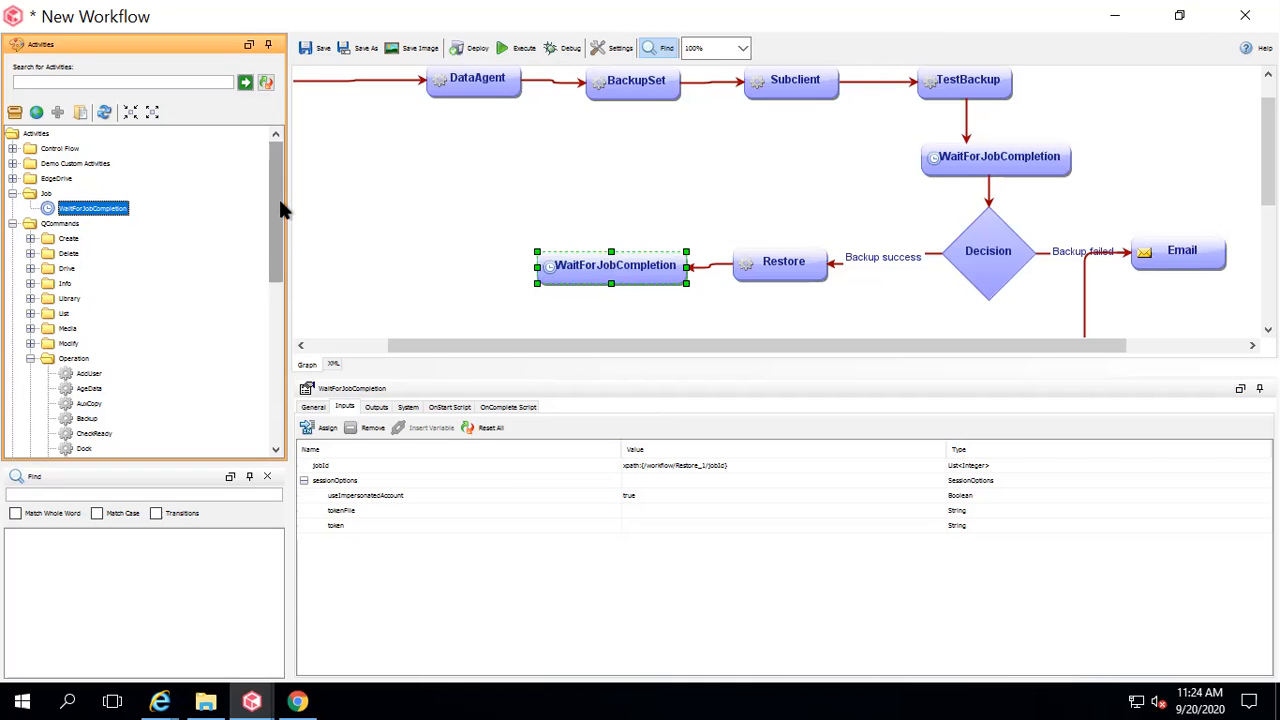
drag(279, 199, 279, 295)
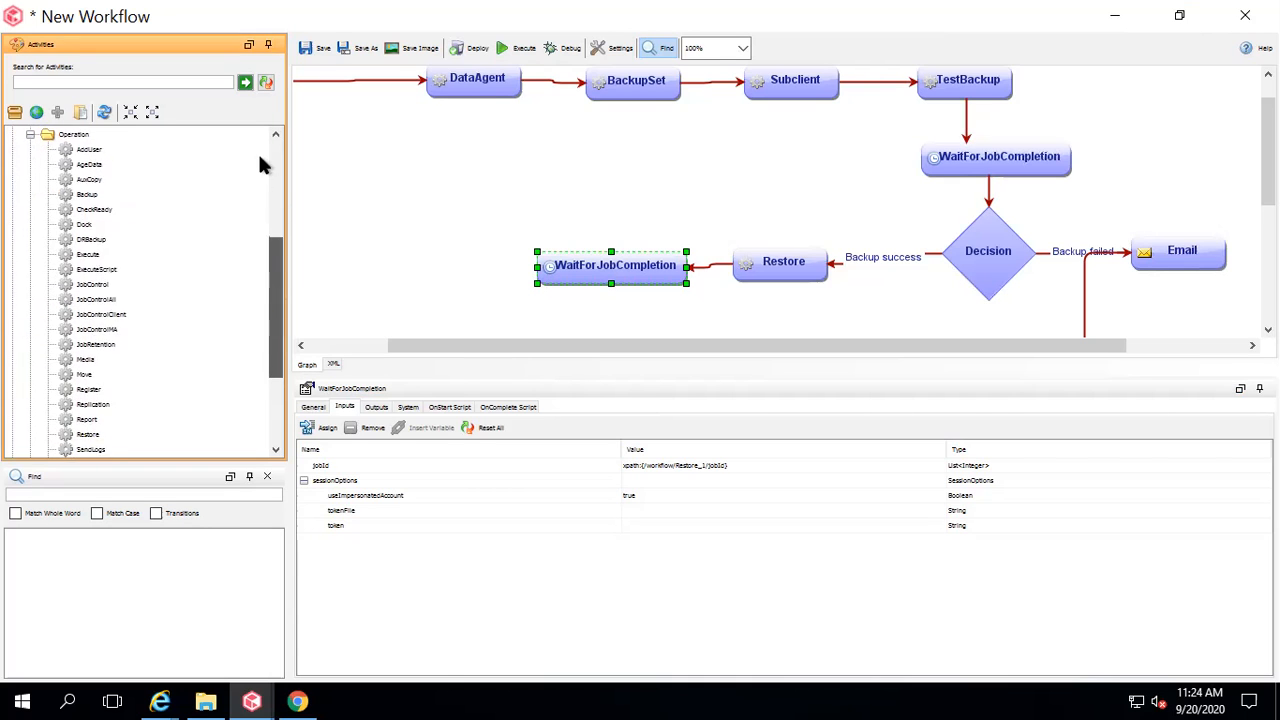
drag(259, 156, 253, 157)
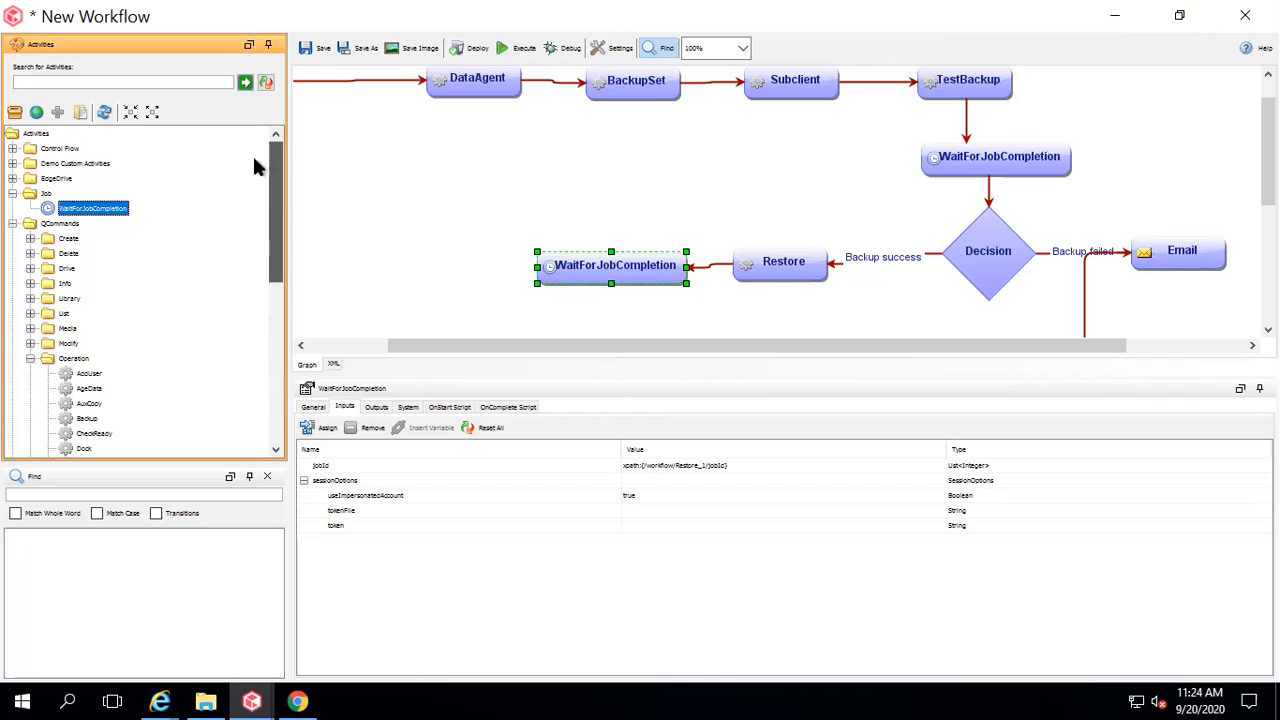
click(12, 148)
Add a Decision at 75% zoom, connected below the restore's WaitForJobCompletion step.
drag(66, 180, 398, 287)
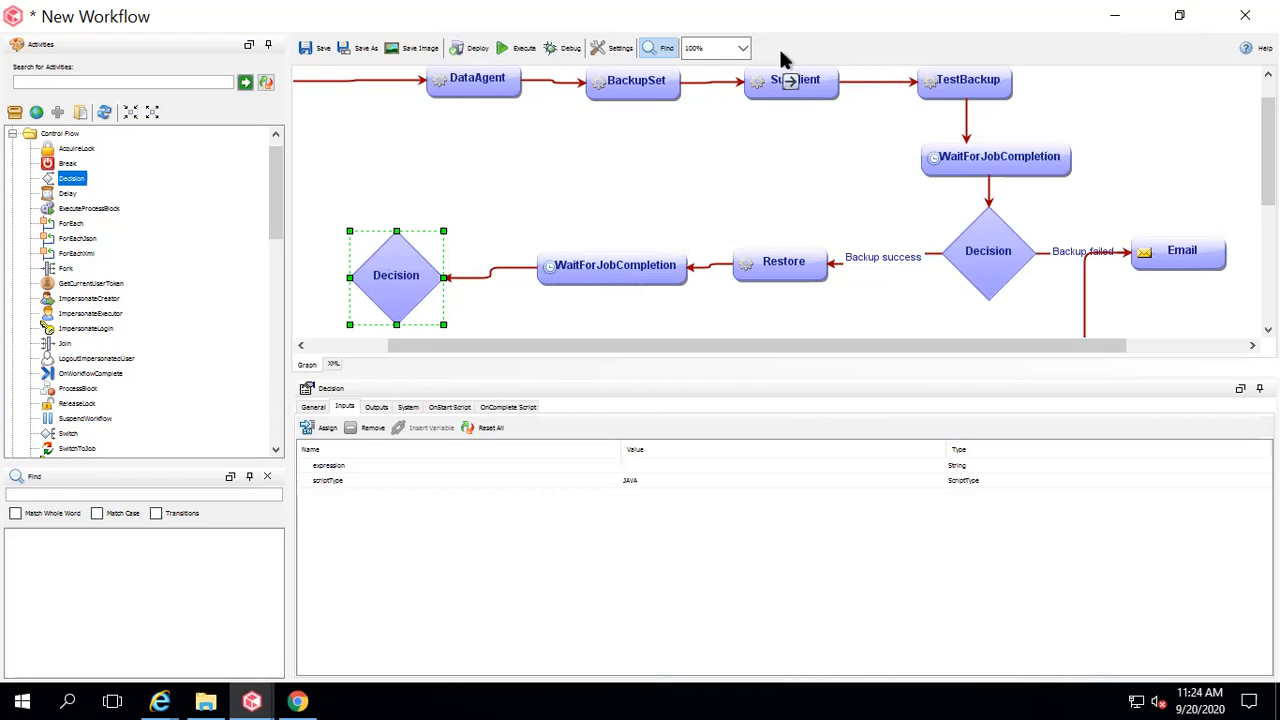
click(742, 50)
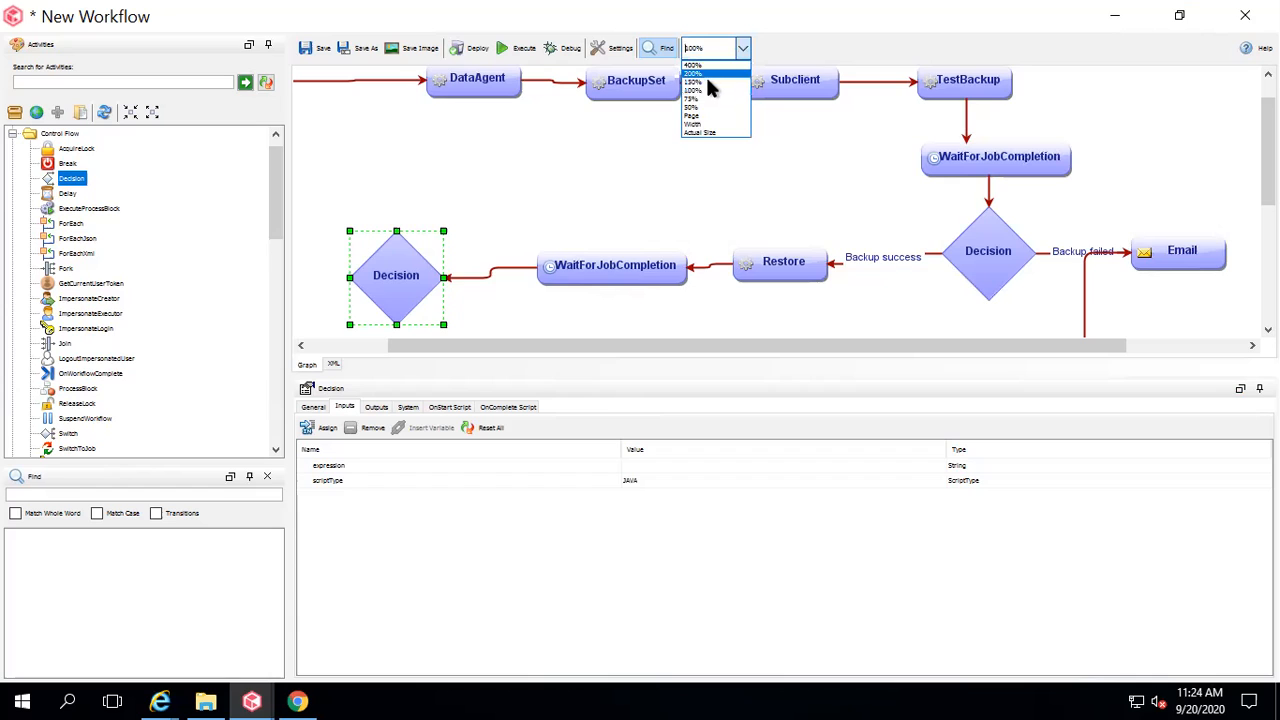
click(697, 101)
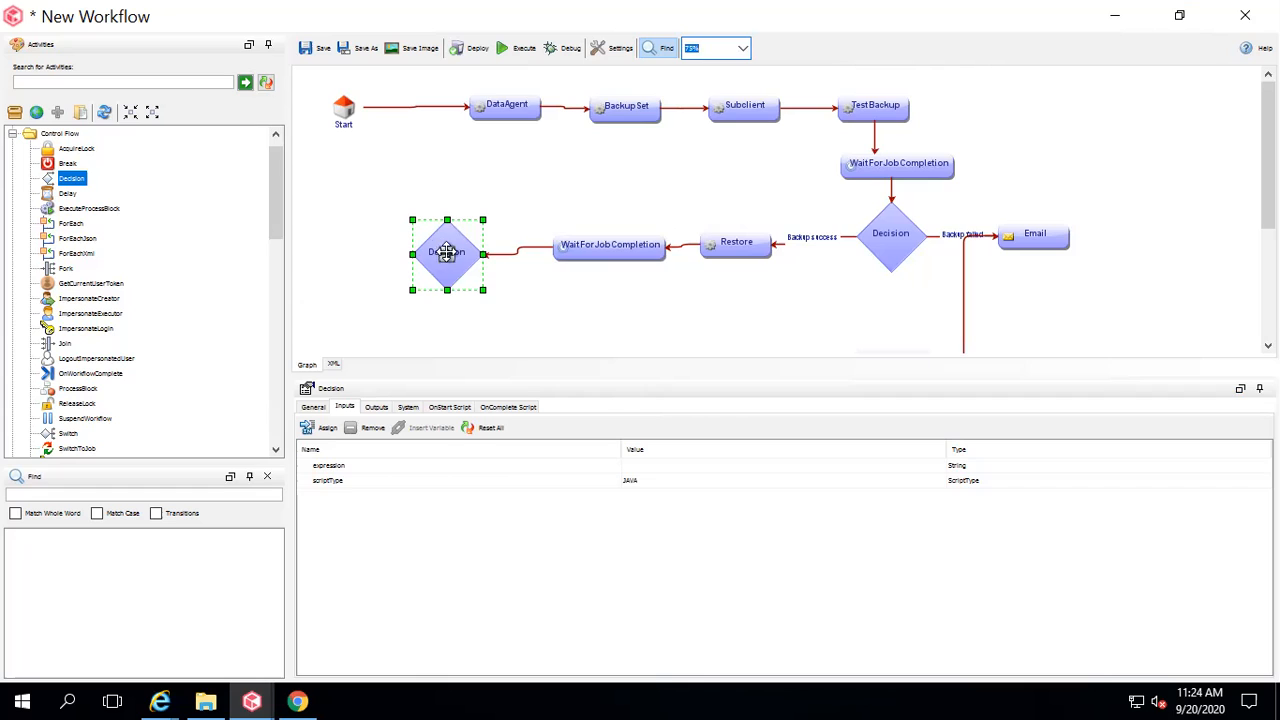
drag(465, 249, 613, 331)
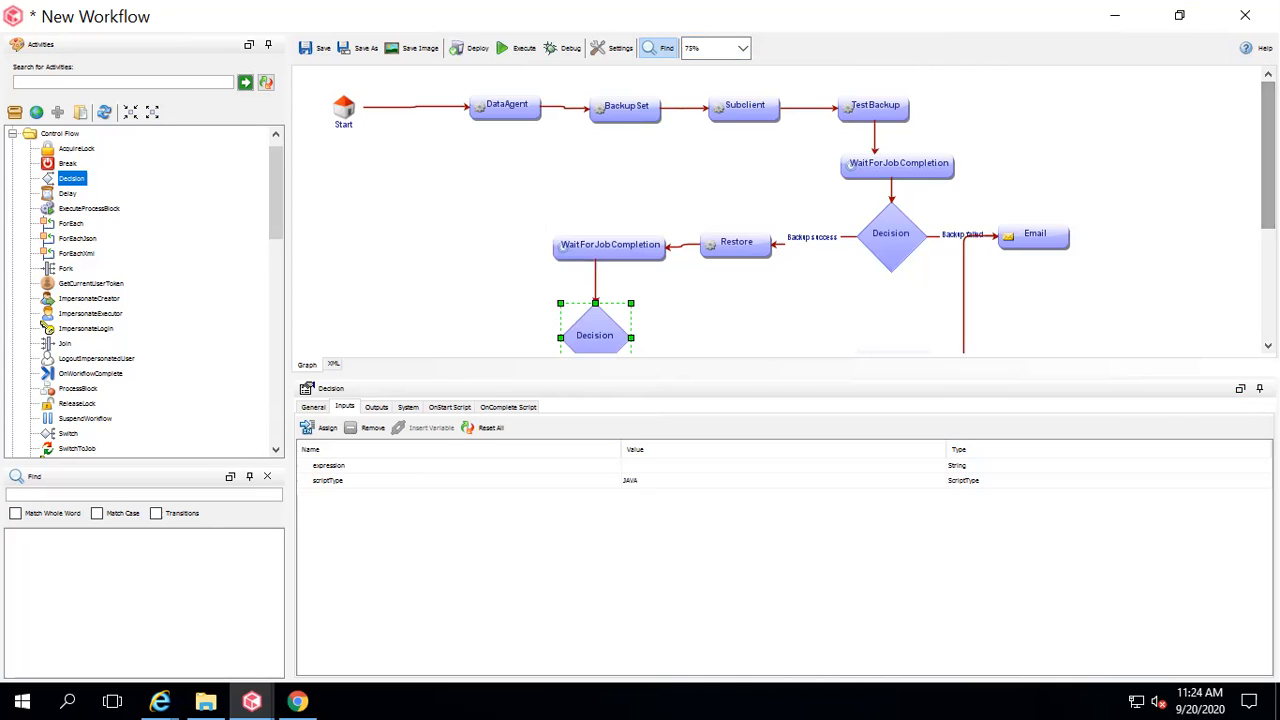
scroll(758, 281, down, 2)
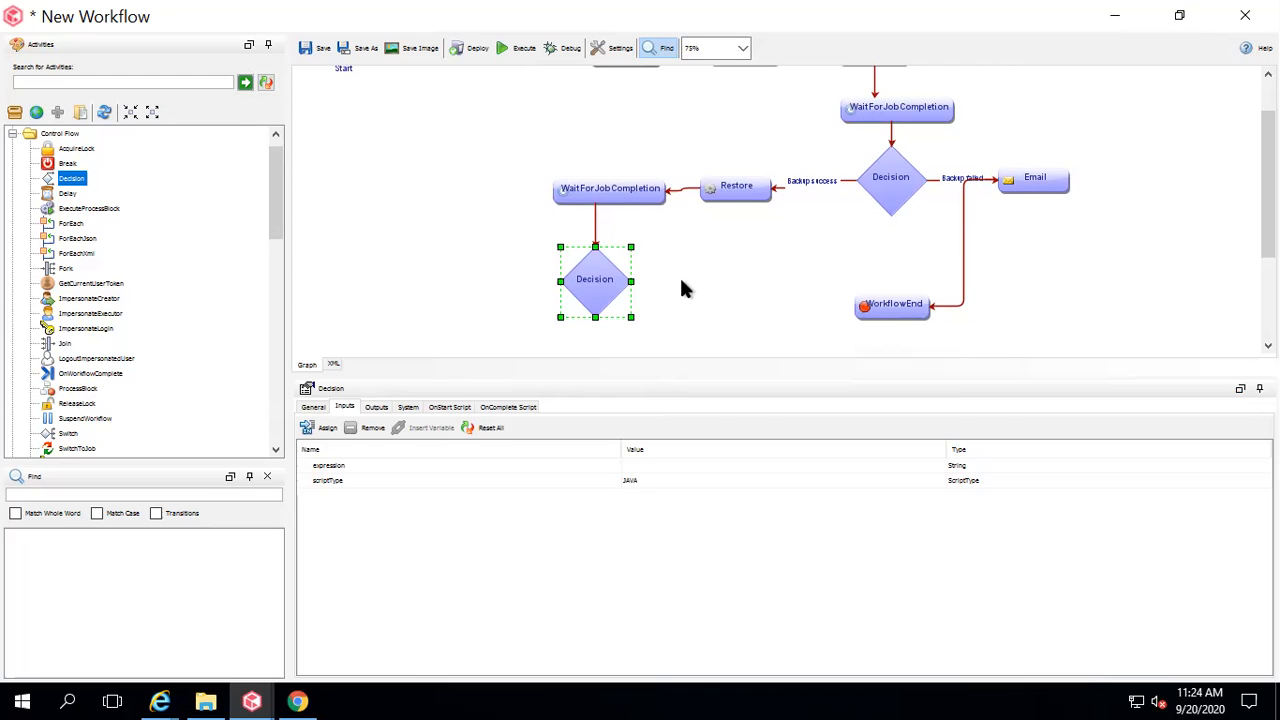
click(13, 134)
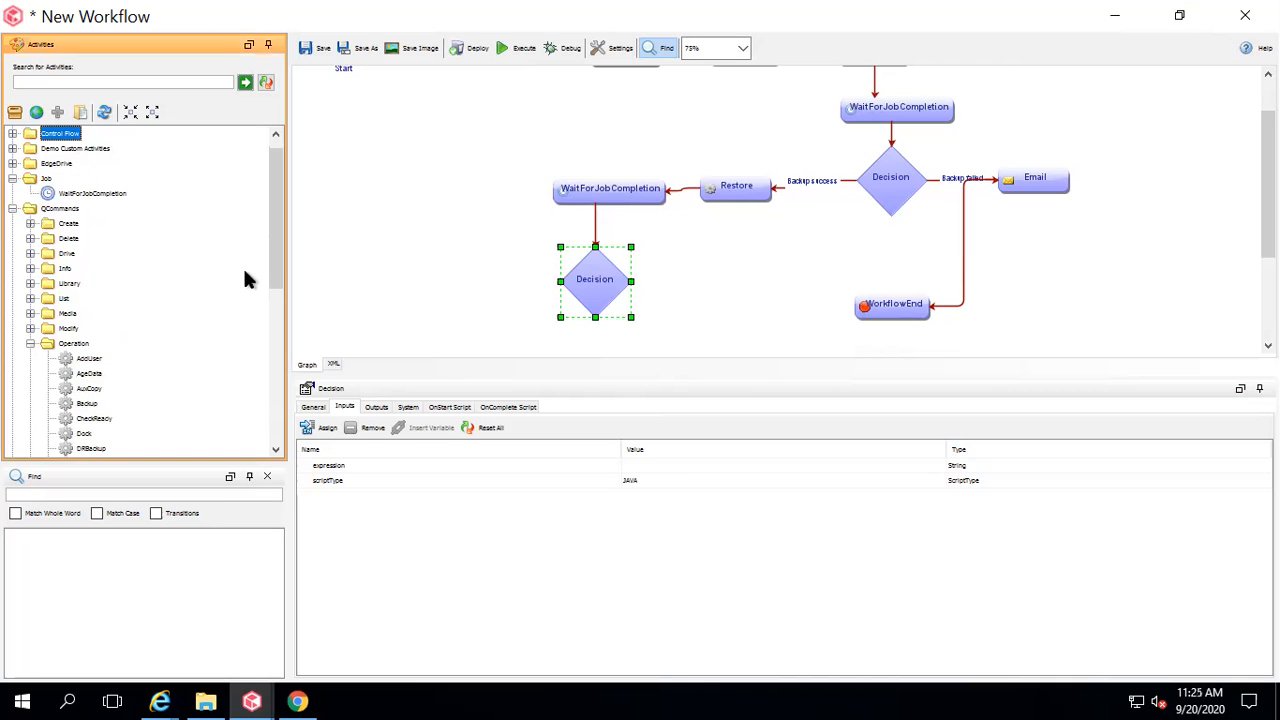
Set the Decision expression to WaitForJobCompletion_2's exitCode ==0.
double_click(600, 283)
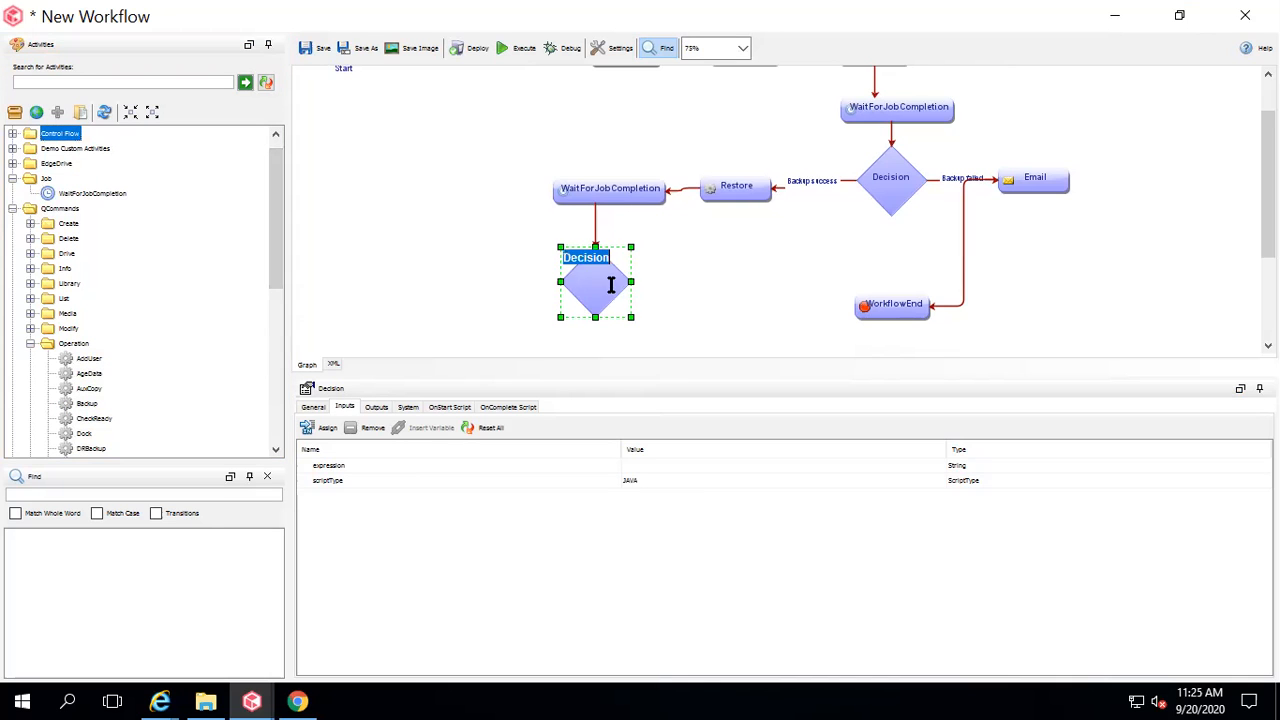
click(350, 465)
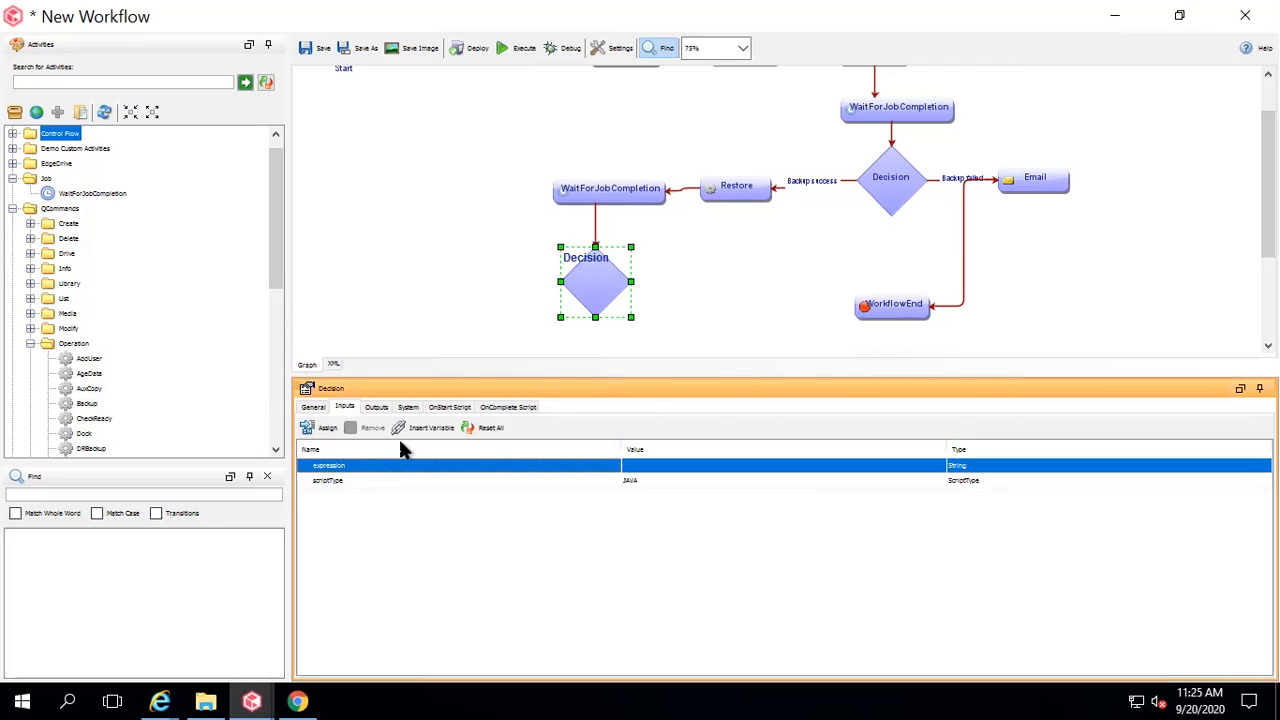
click(424, 428)
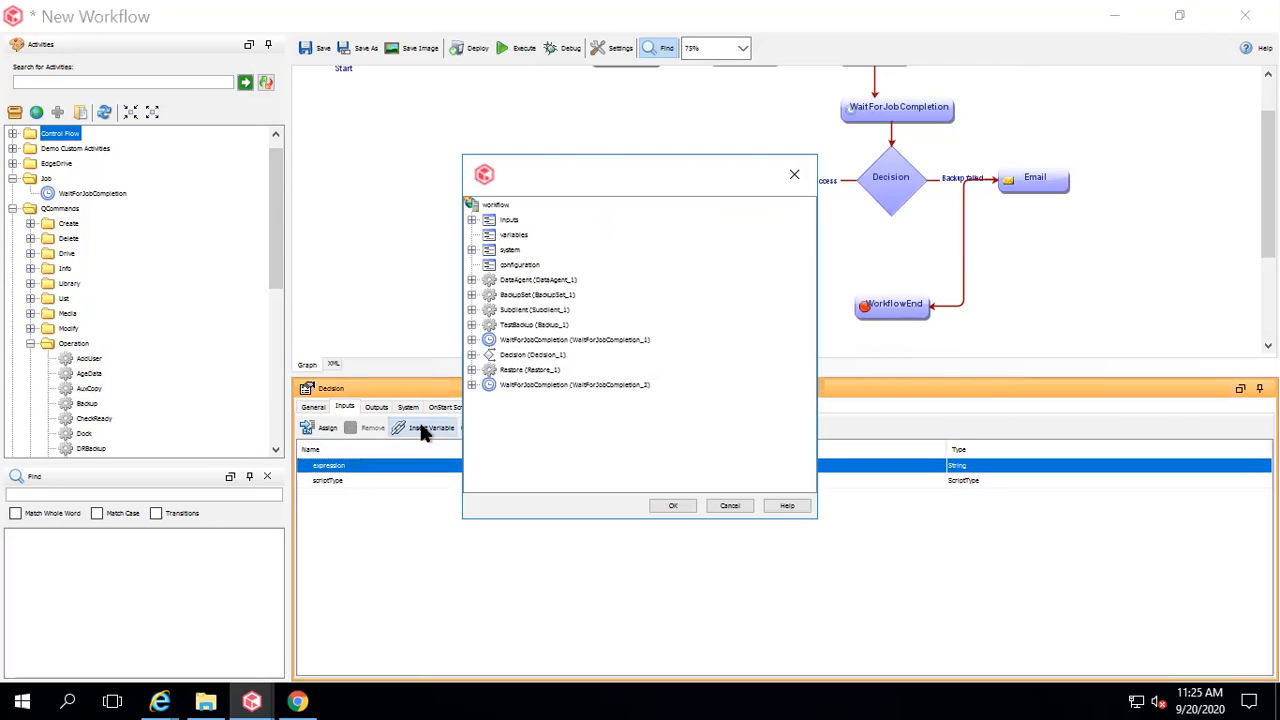
click(472, 385)
click(530, 445)
click(672, 506)
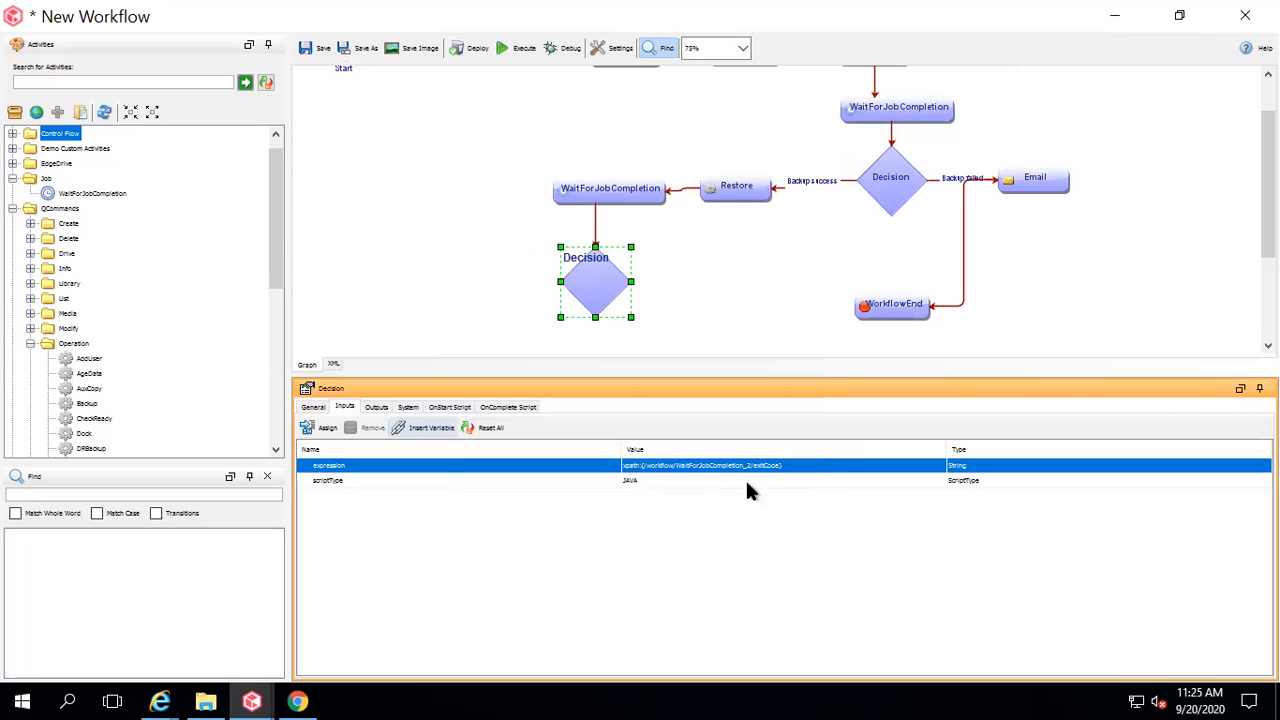
click(797, 467)
click(797, 467)
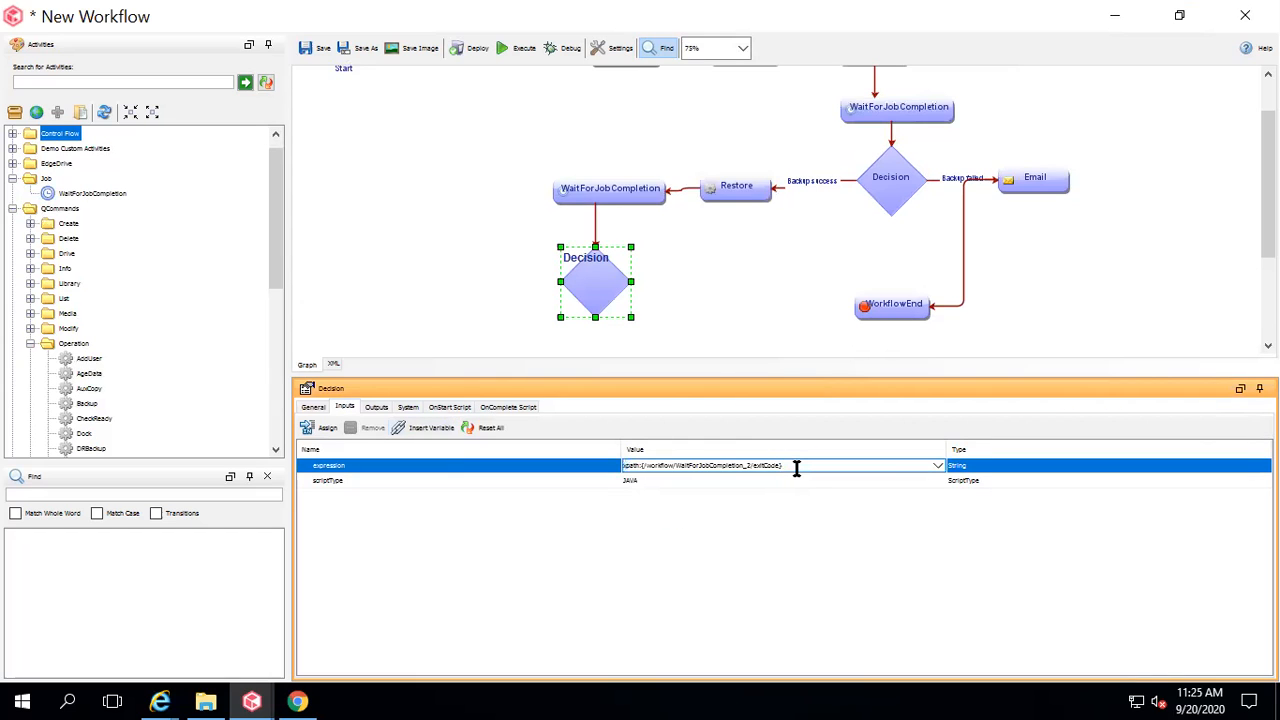
text(==0)
click(701, 314)
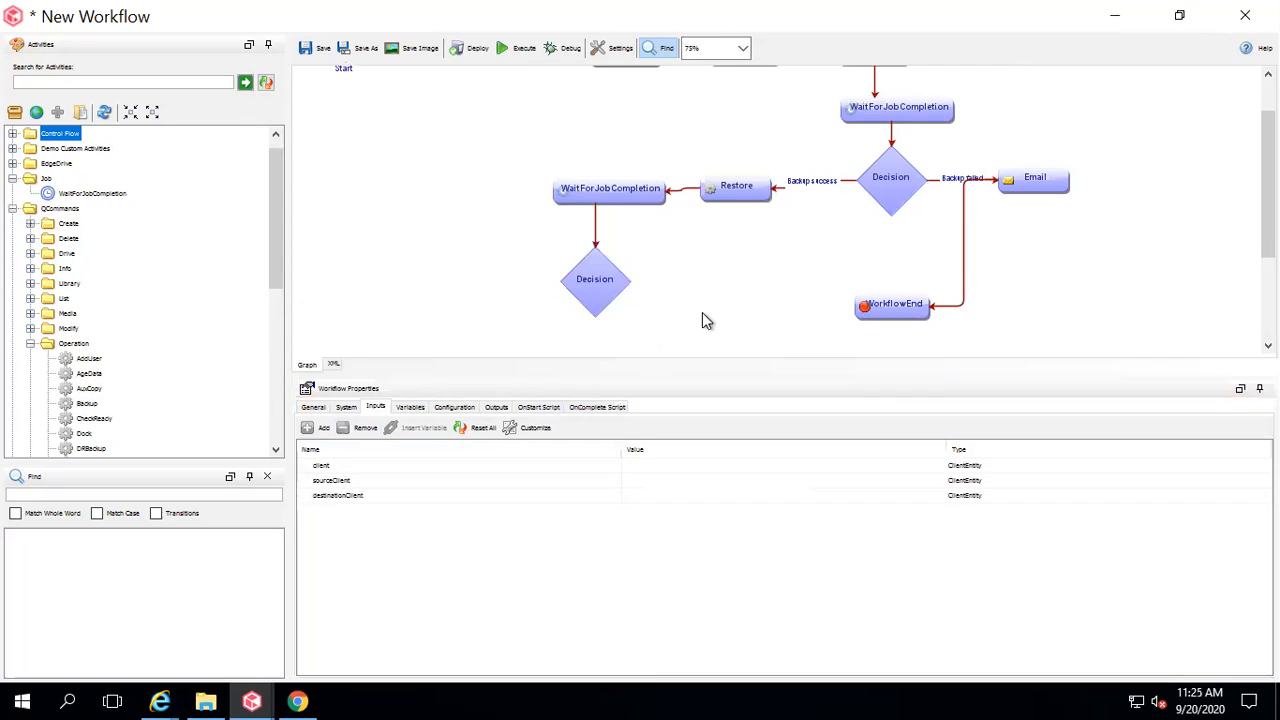
click(600, 279)
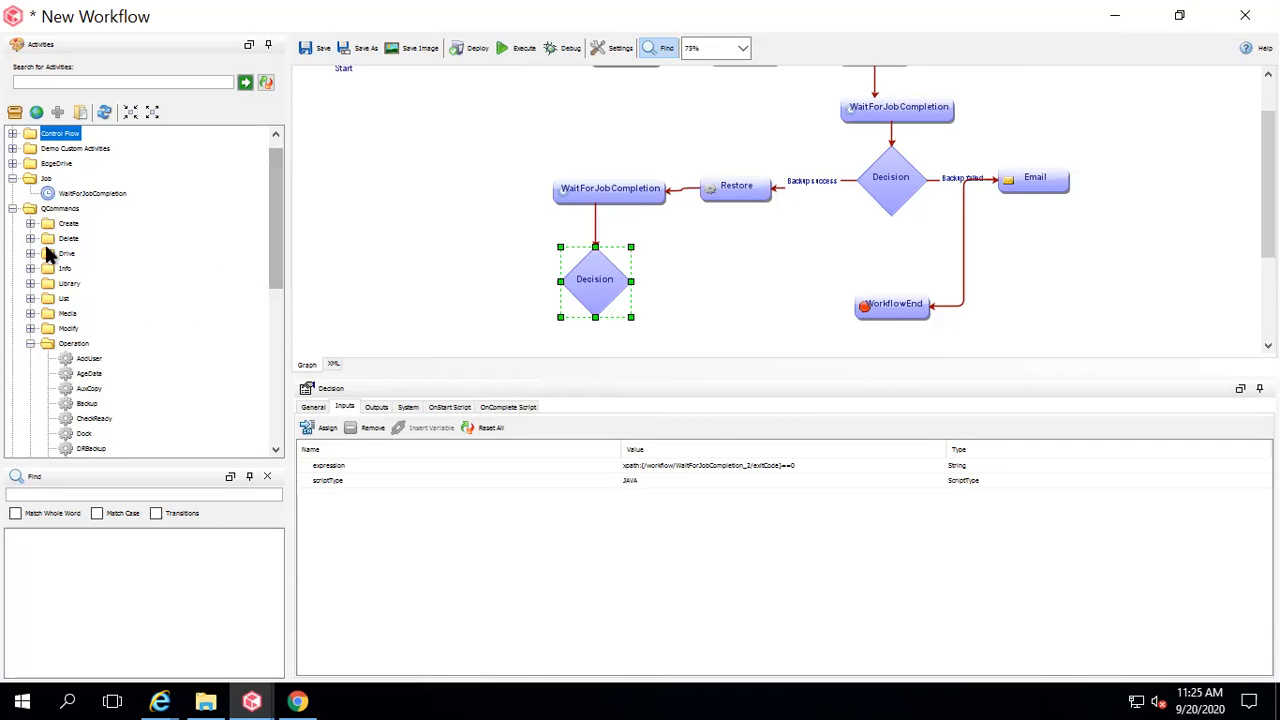
Add an Email activity from Utilities and connect the second Decision to it.
click(13, 209)
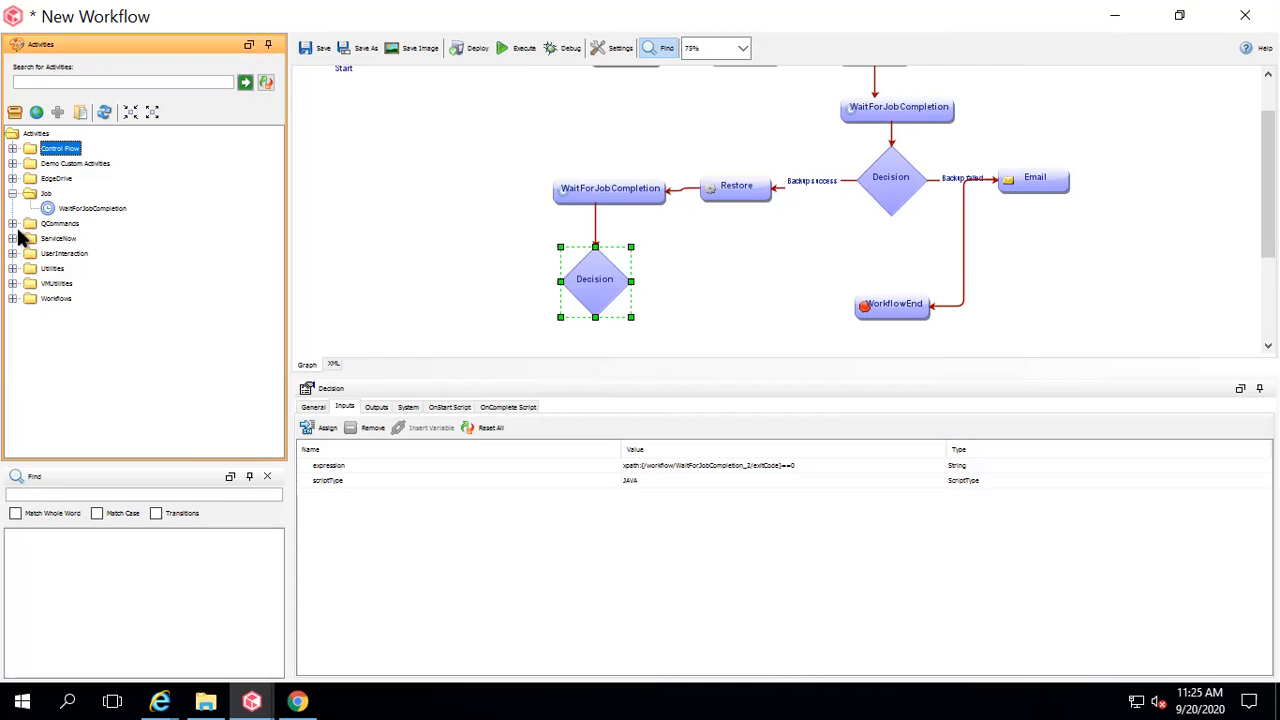
click(13, 268)
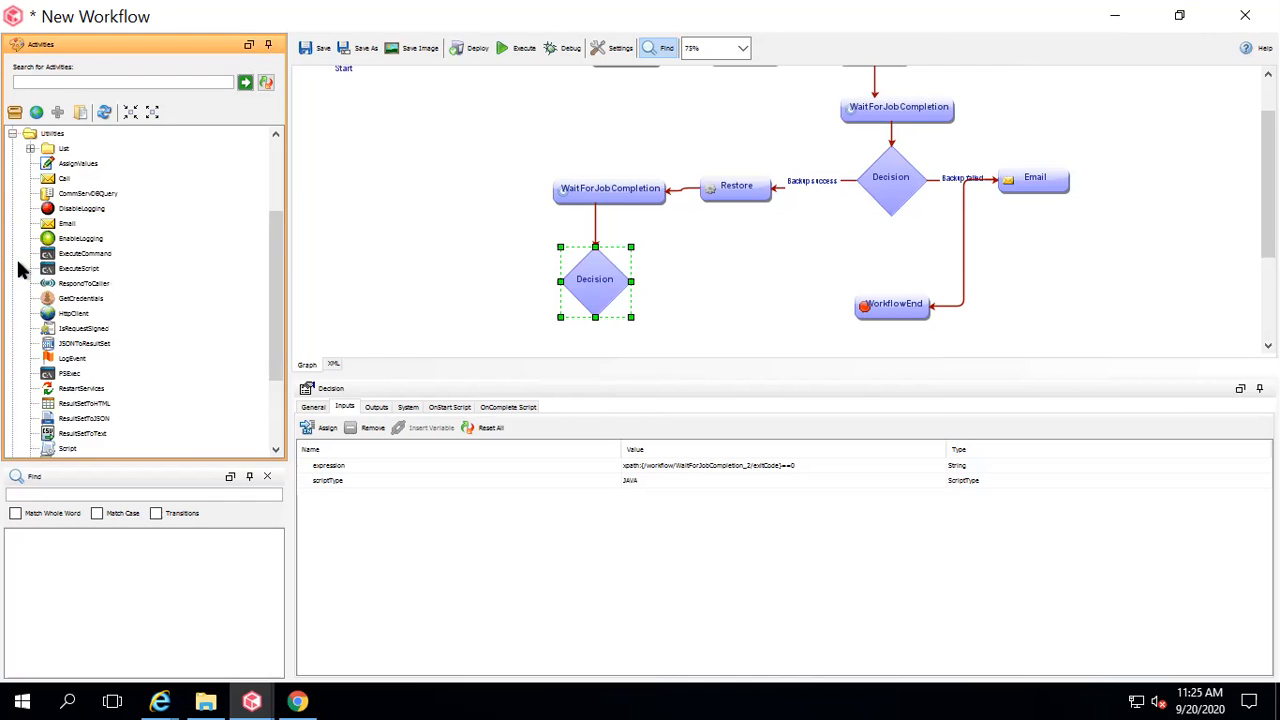
mouse_move(67, 223)
mouse_down()
mouse_move(409, 300)
mouse_move(751, 294)
mouse_move(736, 303)
mouse_up()
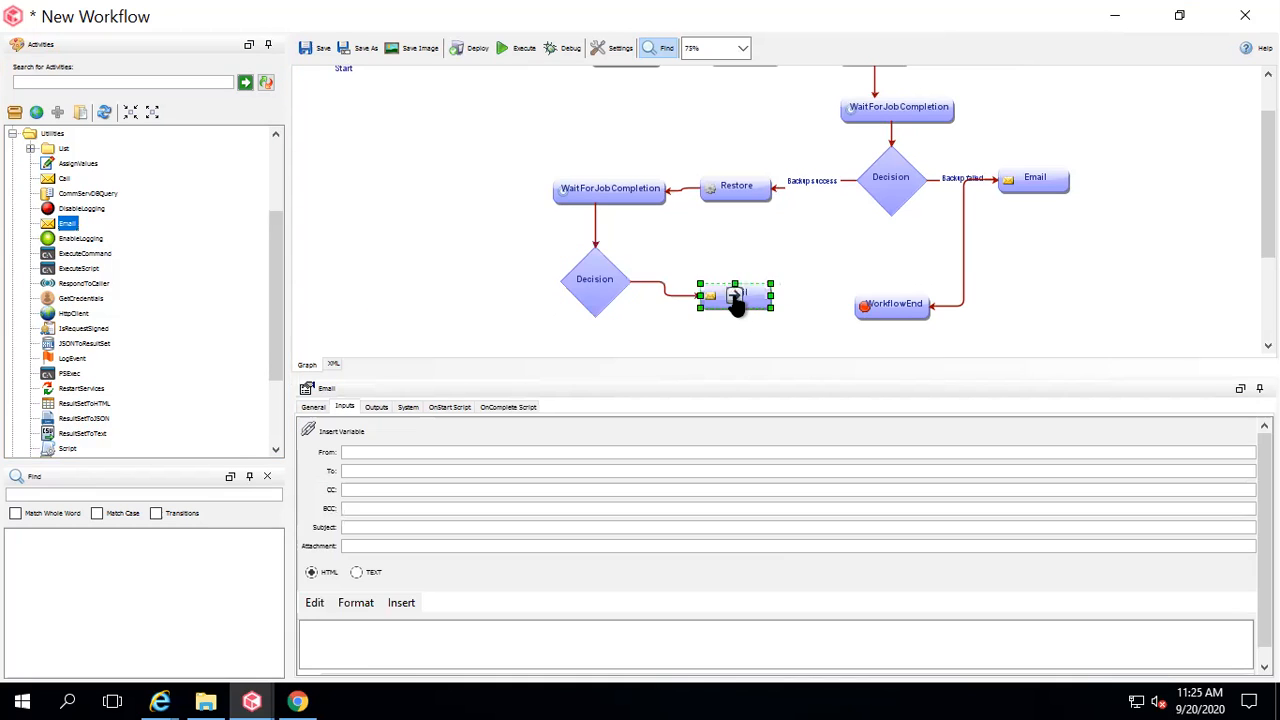
drag(640, 283, 726, 295)
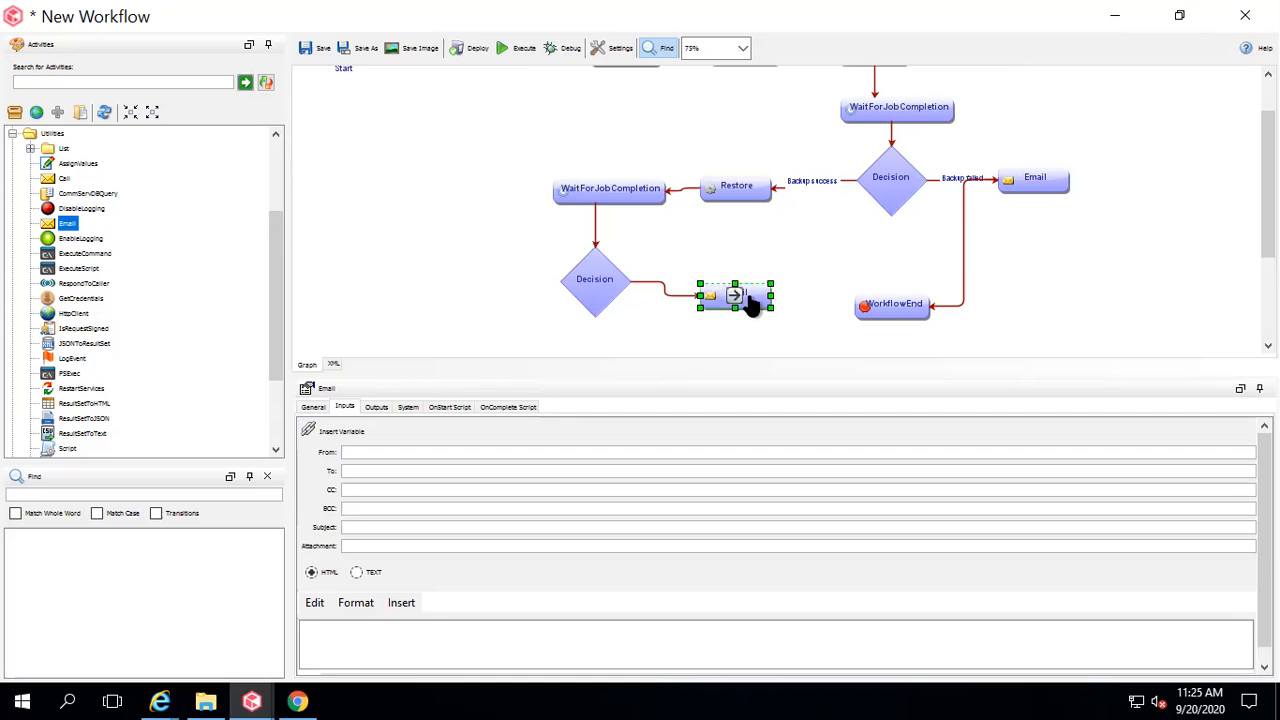
Name the Decision-to-Email link 'restore success' and make it run when the condition is true.
click(662, 286)
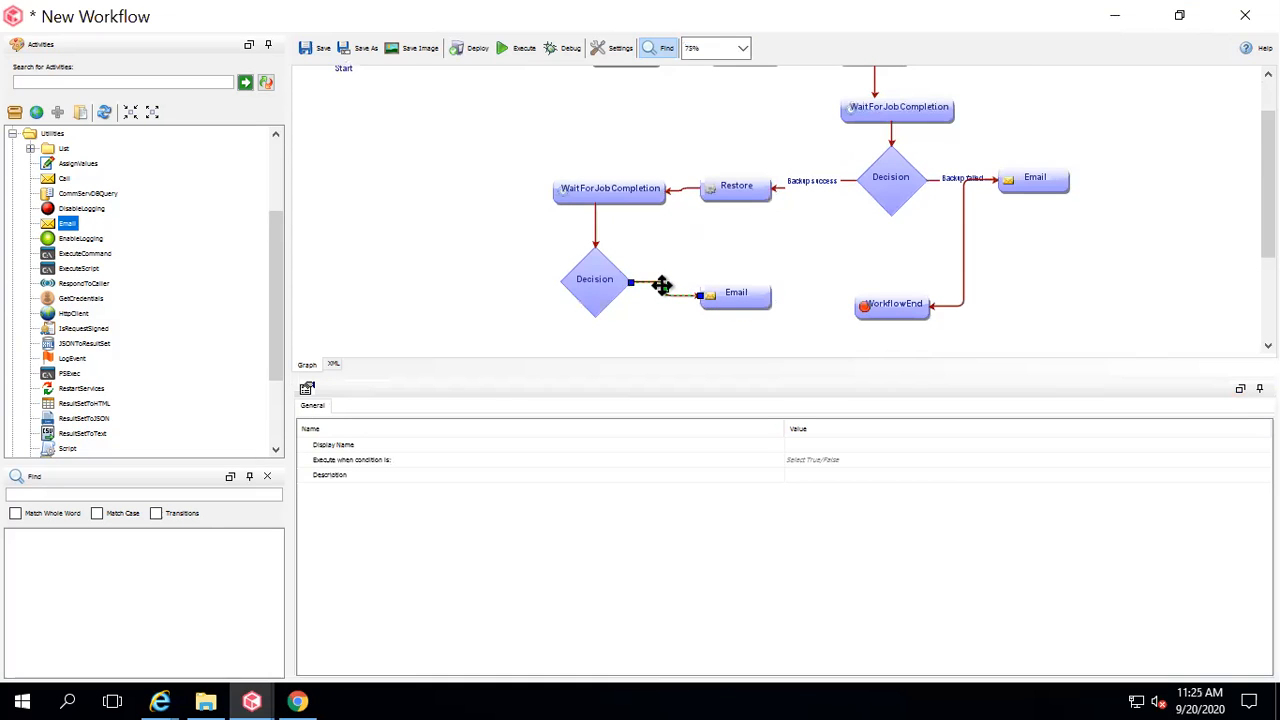
double_click(816, 444)
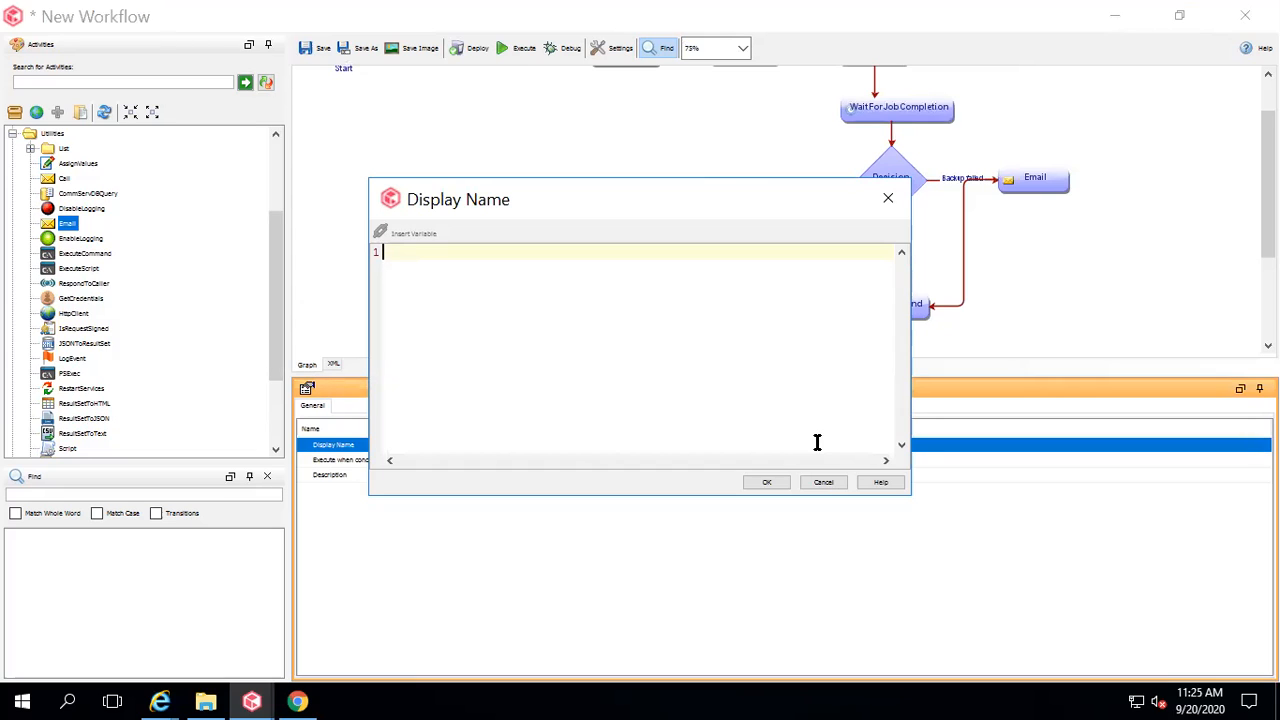
text(restore a)
text(uccess)
click(758, 481)
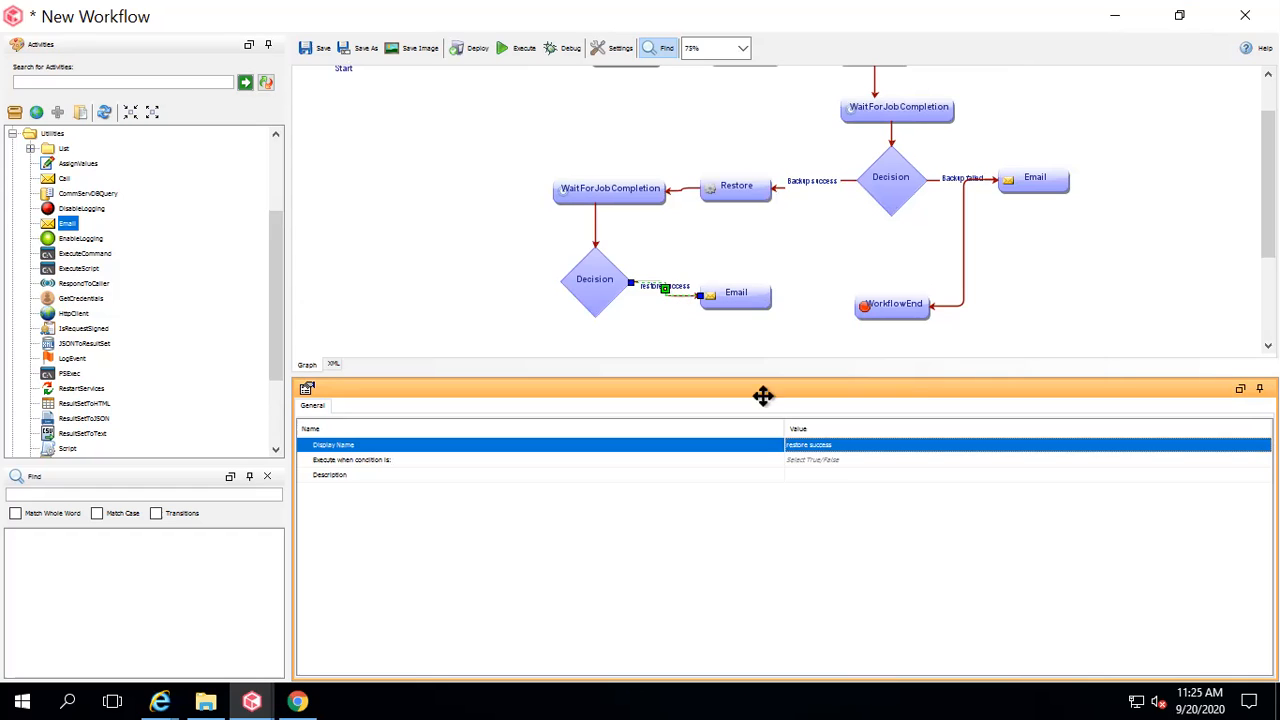
click(818, 461)
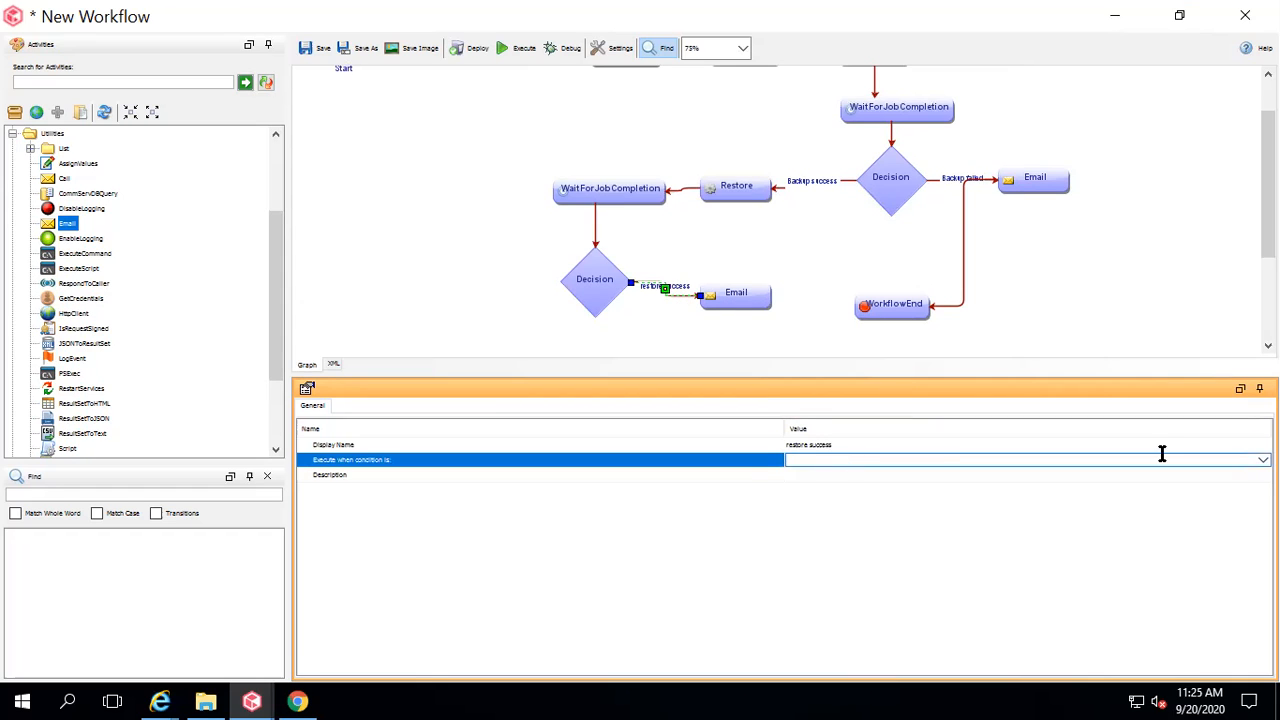
click(1263, 459)
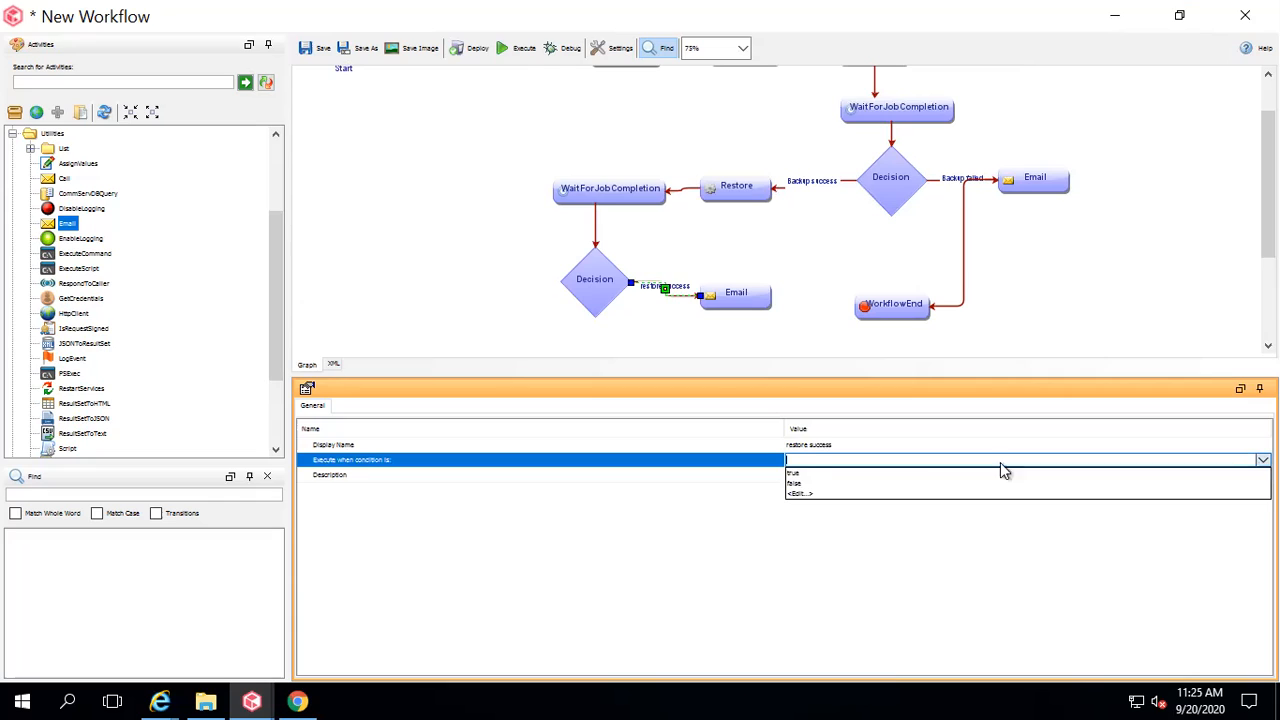
click(826, 478)
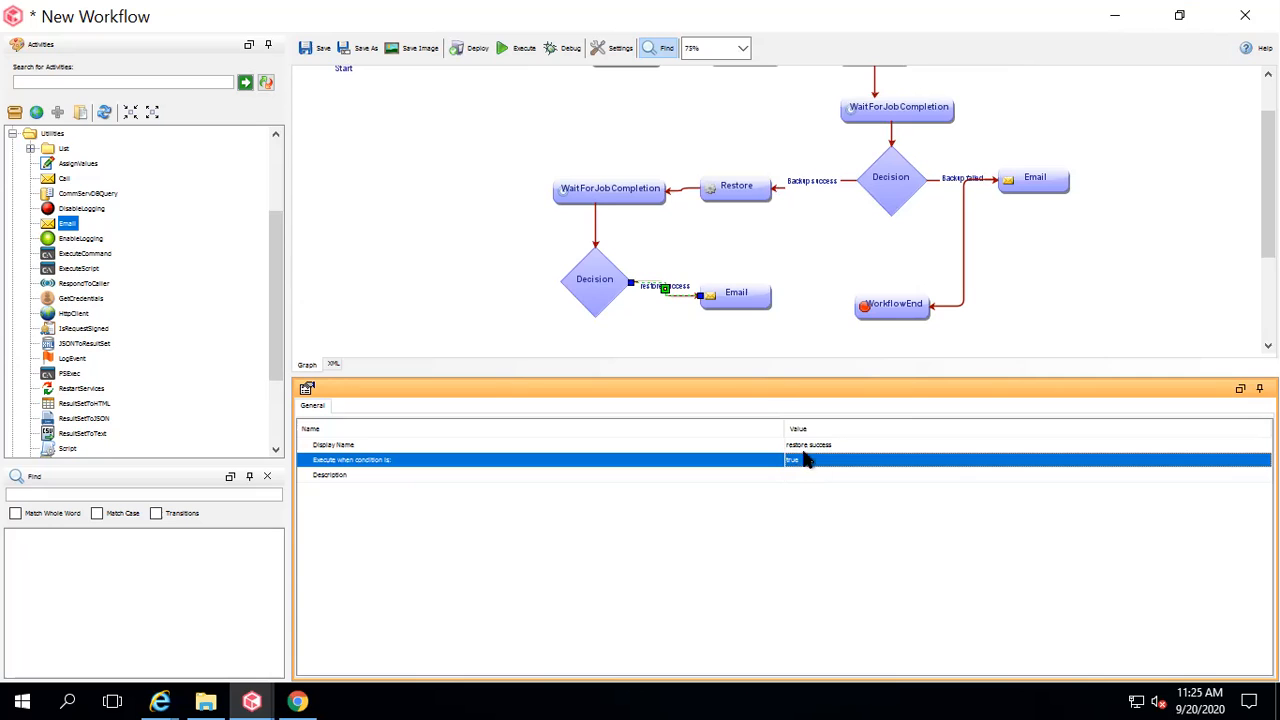
Fill in the sender and recipient addresses and a 'Restore success' subject with Restore_1's jobId.
click(745, 295)
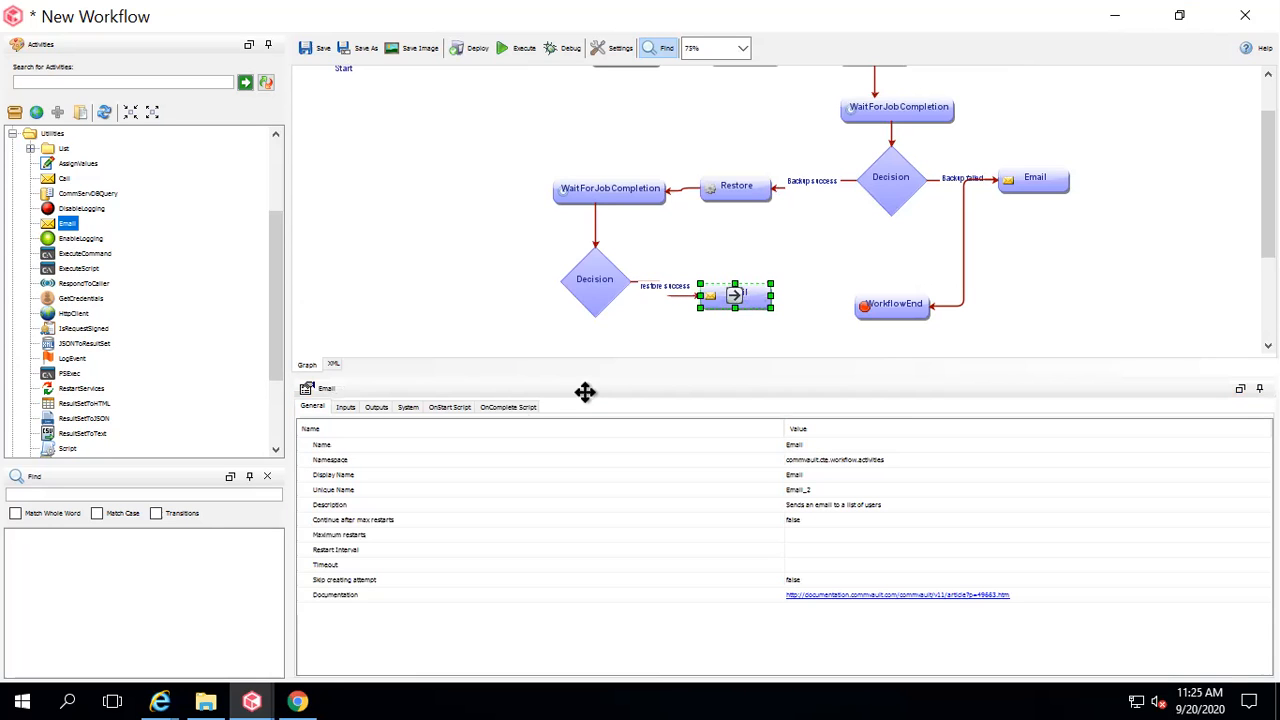
click(345, 408)
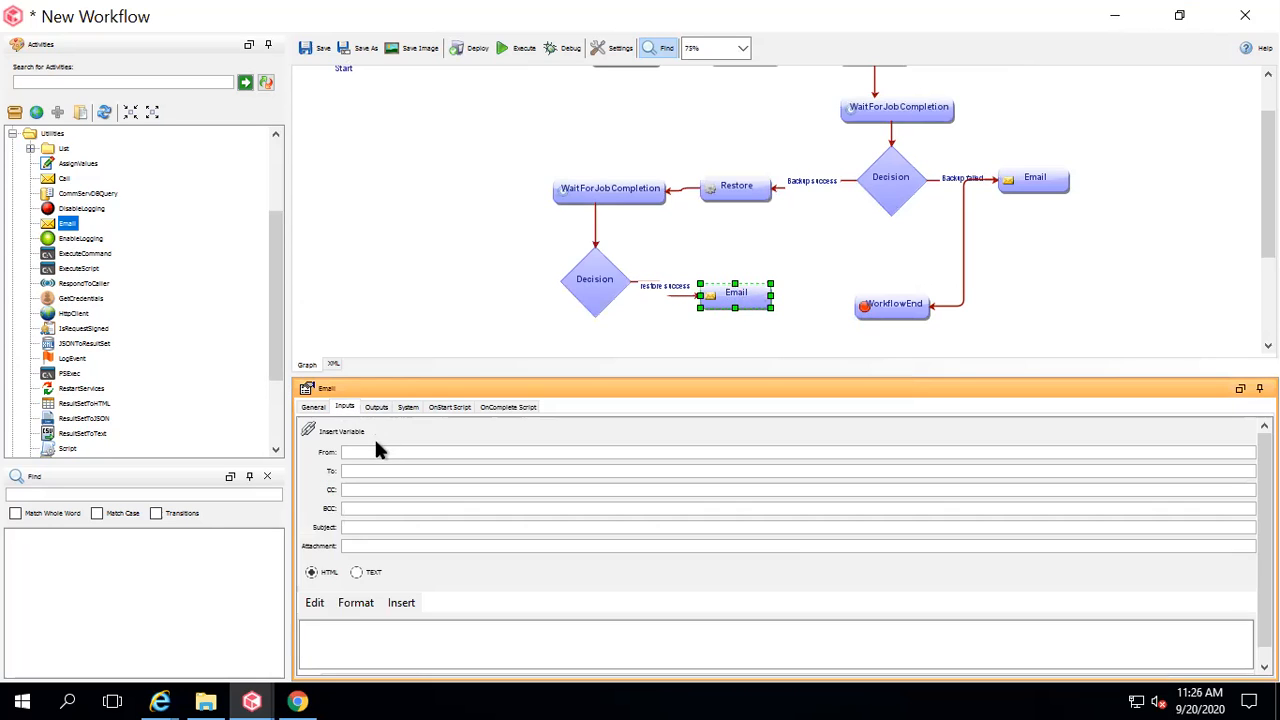
click(364, 451)
click(355, 528)
text(Restore success::JOB Id->)
click(345, 436)
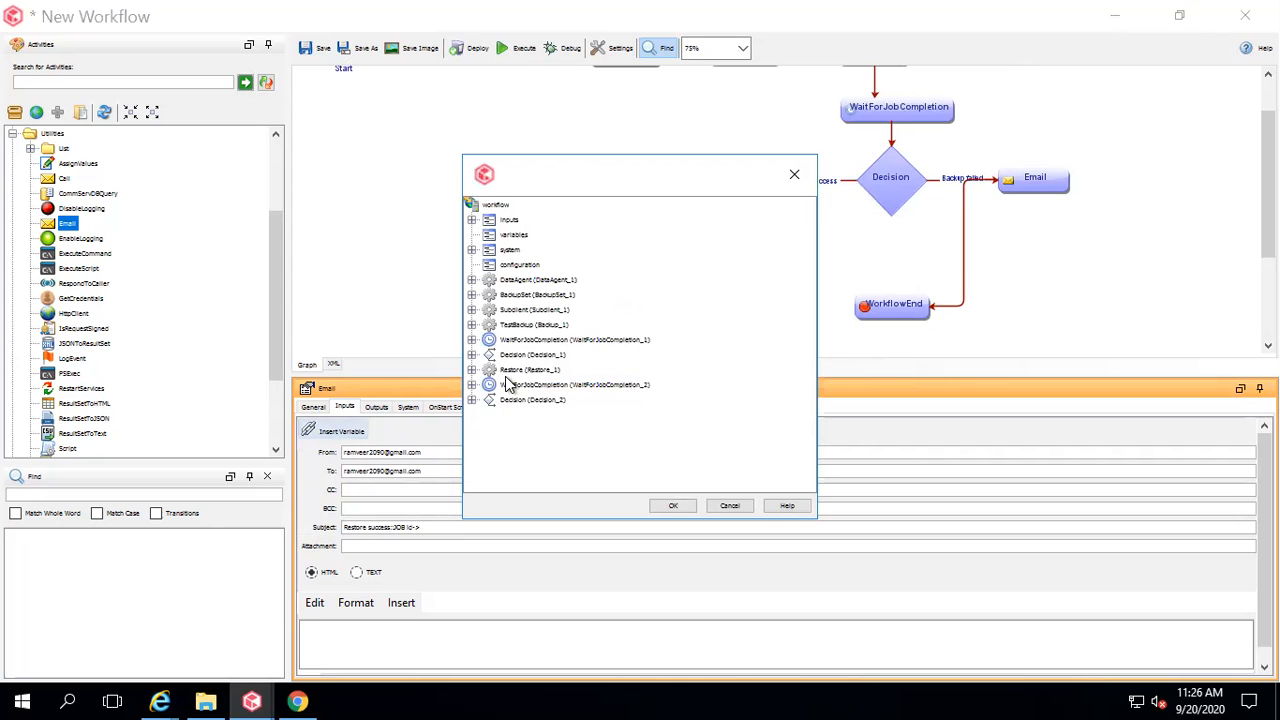
click(471, 369)
click(526, 385)
click(664, 504)
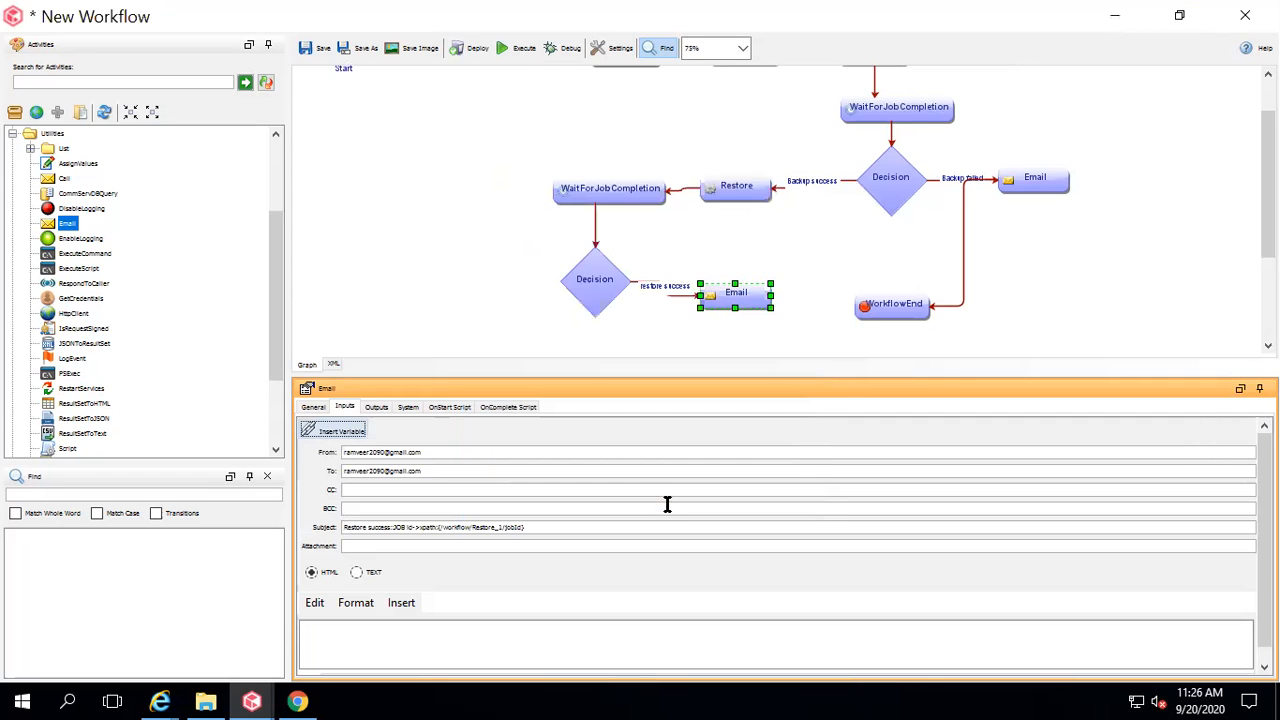
Set the email body to 'Restore success' and connect the Email to WorkflowEnd.
click(349, 640)
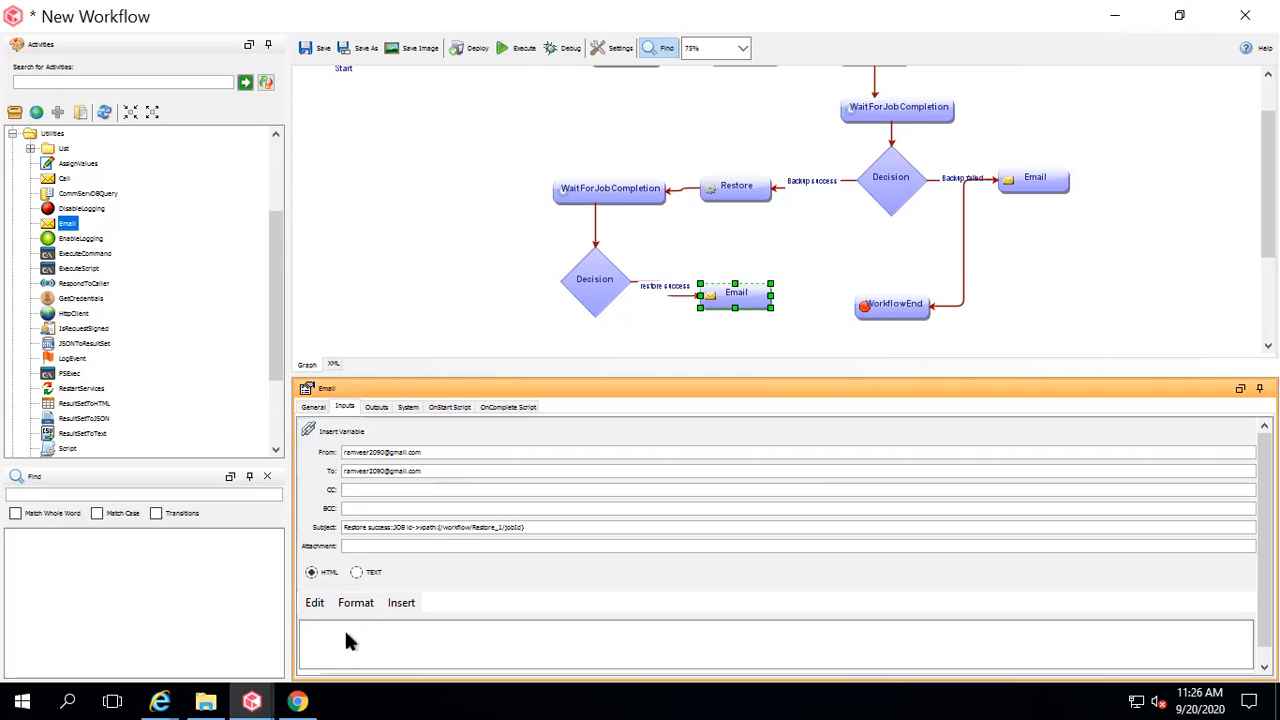
text(Restore success)
click(805, 322)
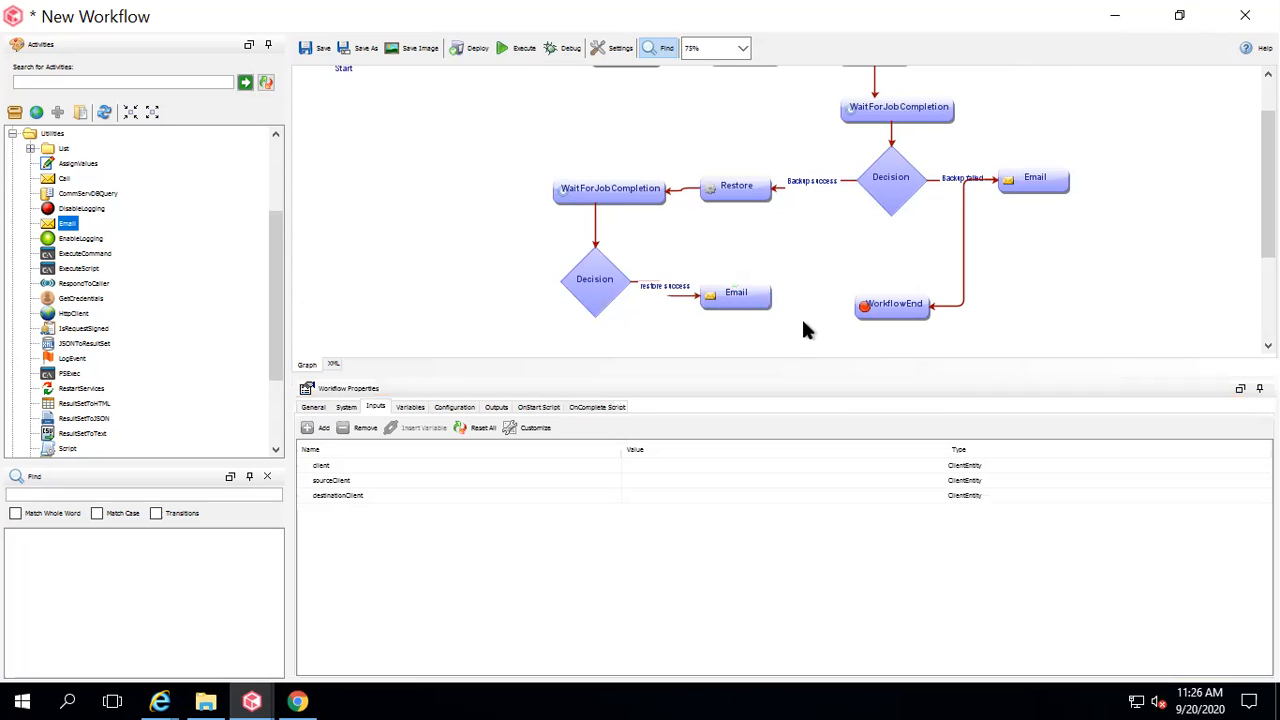
click(737, 303)
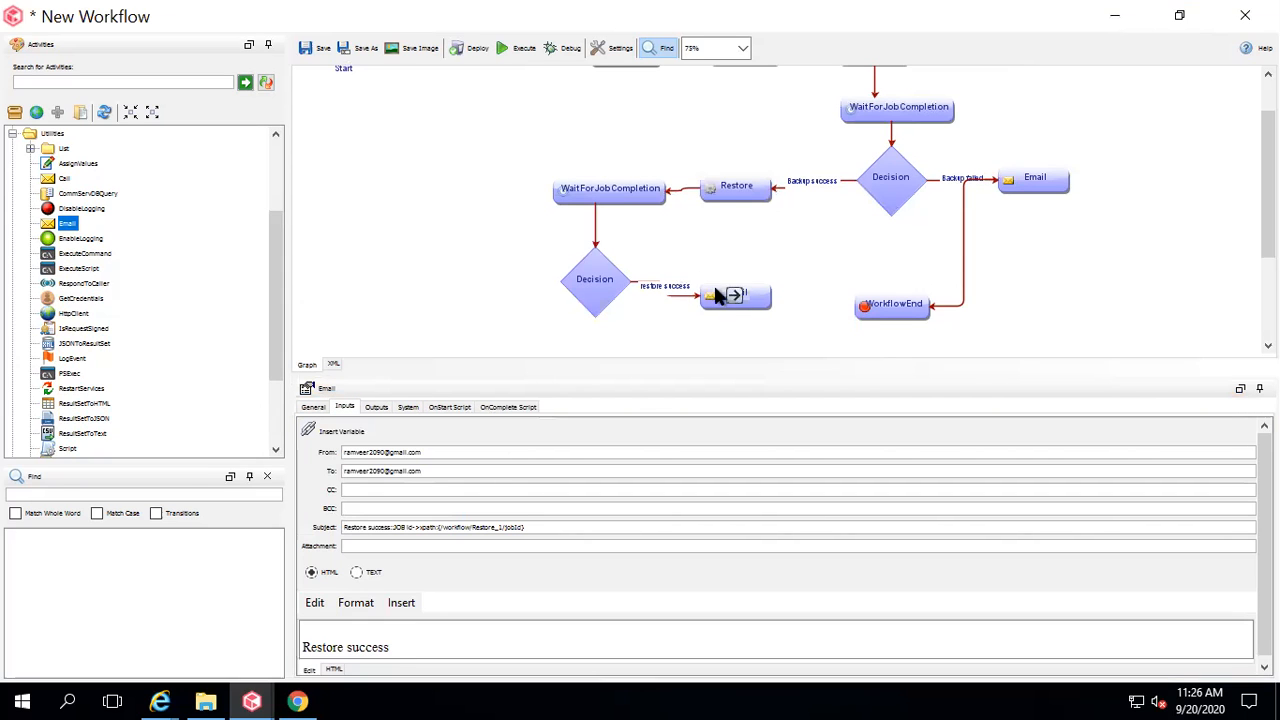
drag(770, 297, 873, 316)
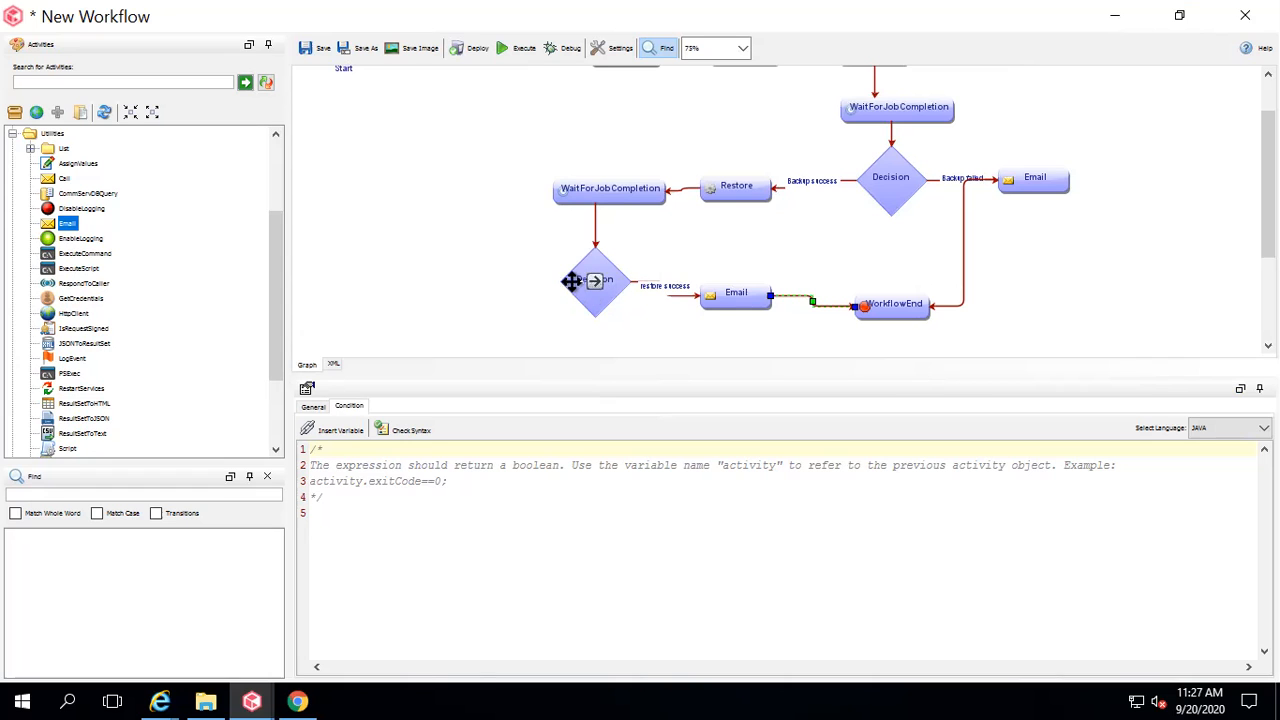
drag(1268, 213, 1268, 253)
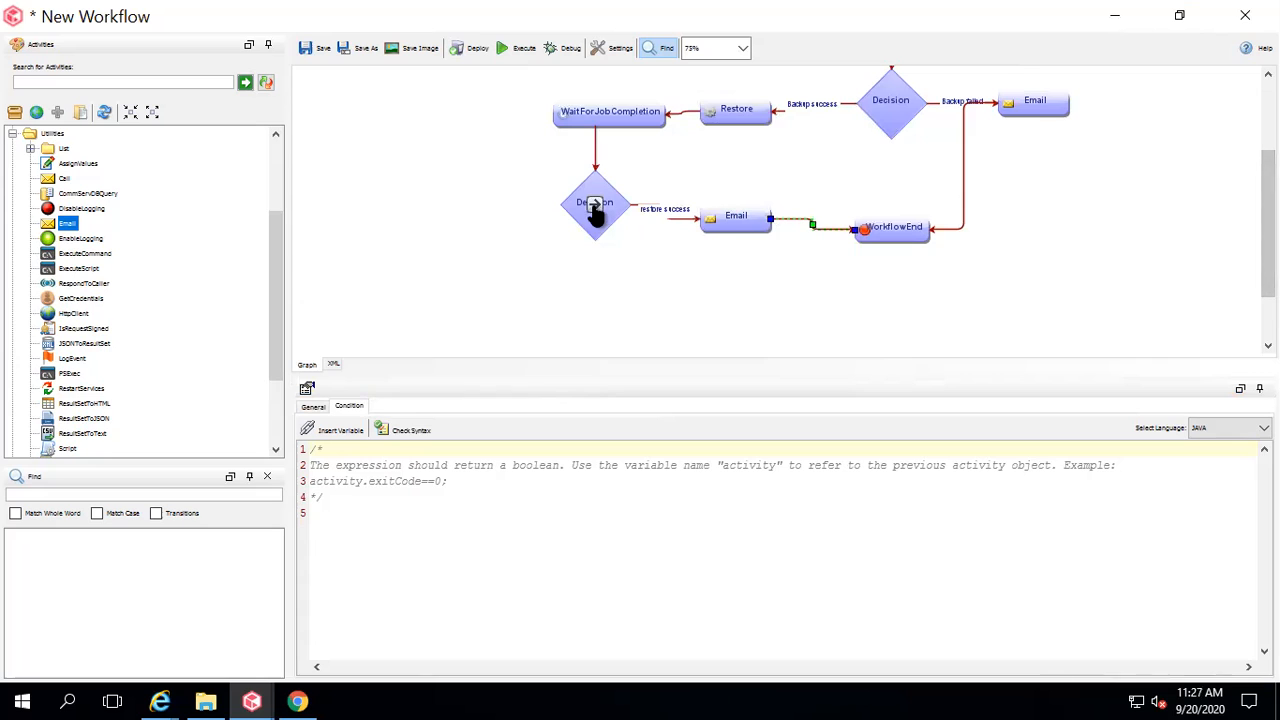
Add a second Email below the Decision, remove its stray link, and connect the Decision to it.
drag(67, 223, 603, 318)
click(667, 266)
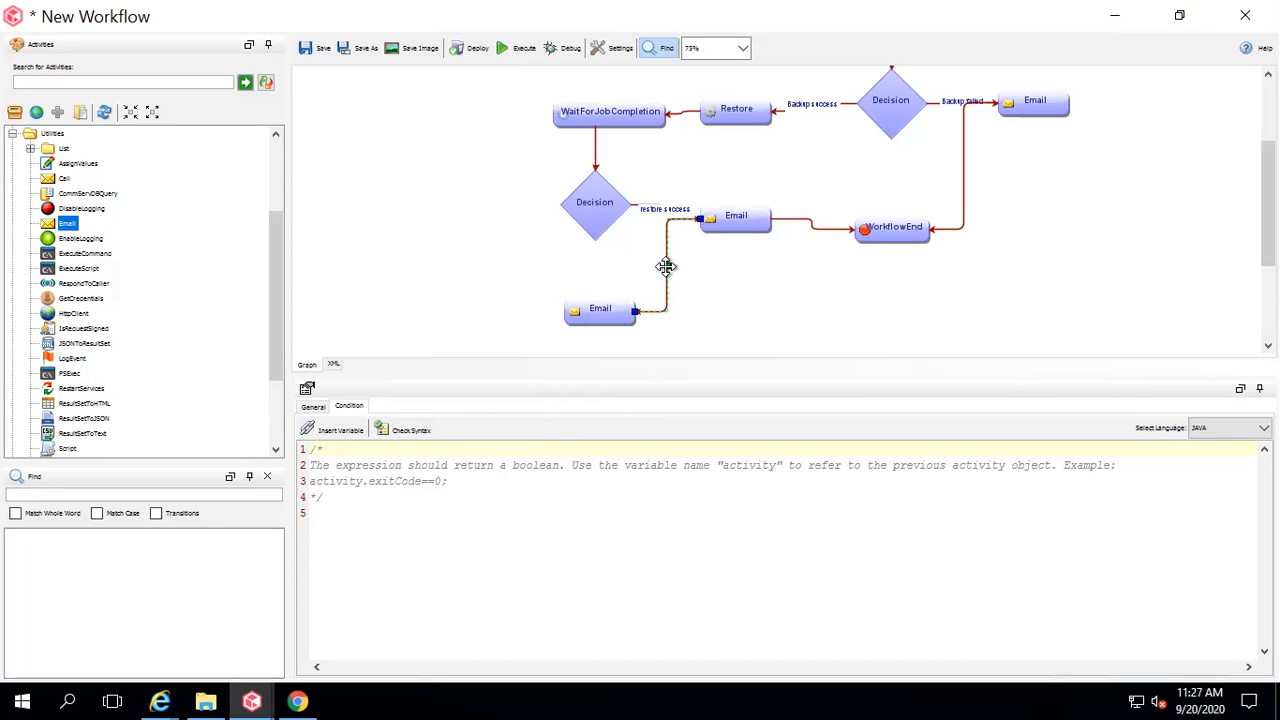
key(Delete)
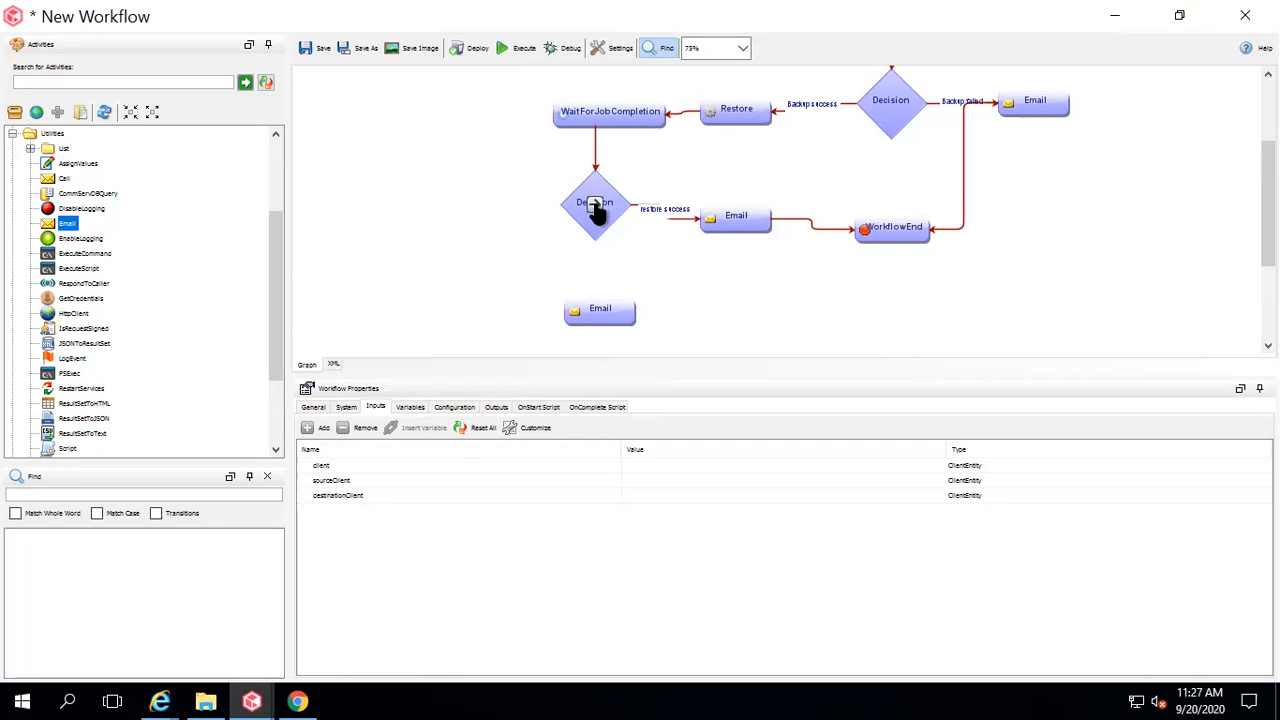
click(594, 202)
drag(594, 280, 595, 316)
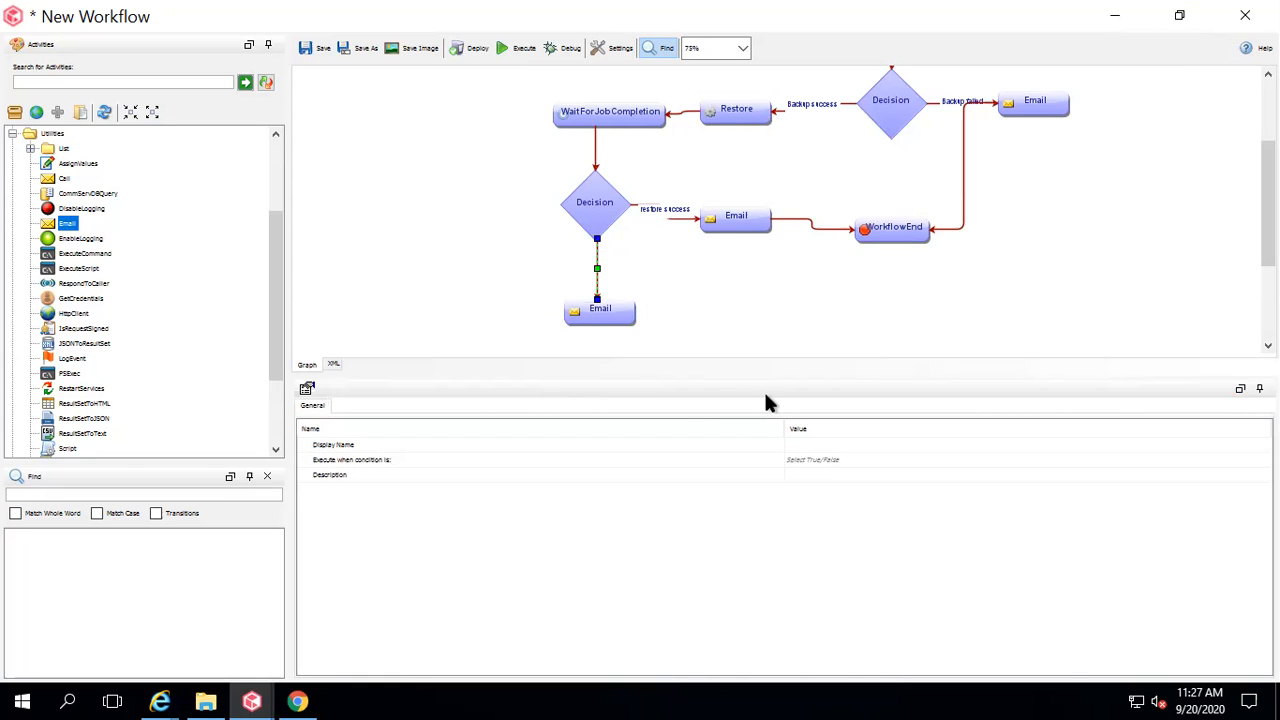
Name the new transition 'Restore fail', set it to run when false, and show the Email's inputs.
double_click(800, 444)
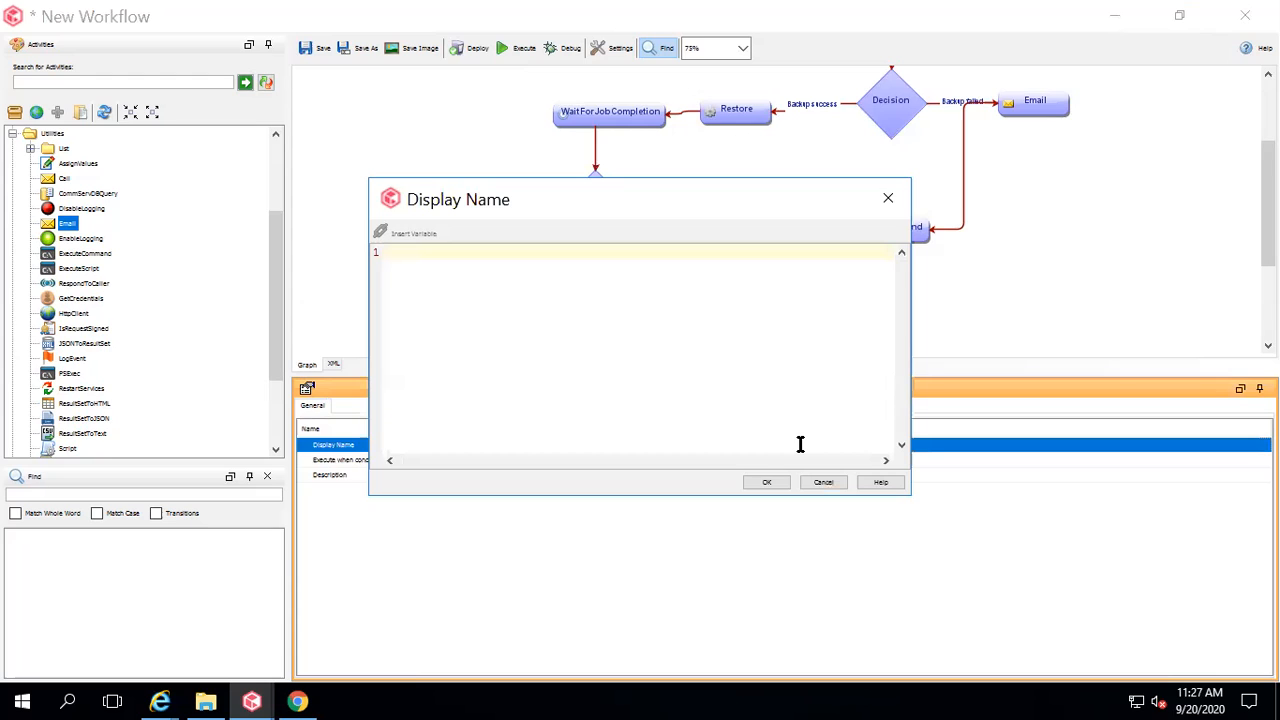
text(Restore fail)
click(766, 483)
click(810, 459)
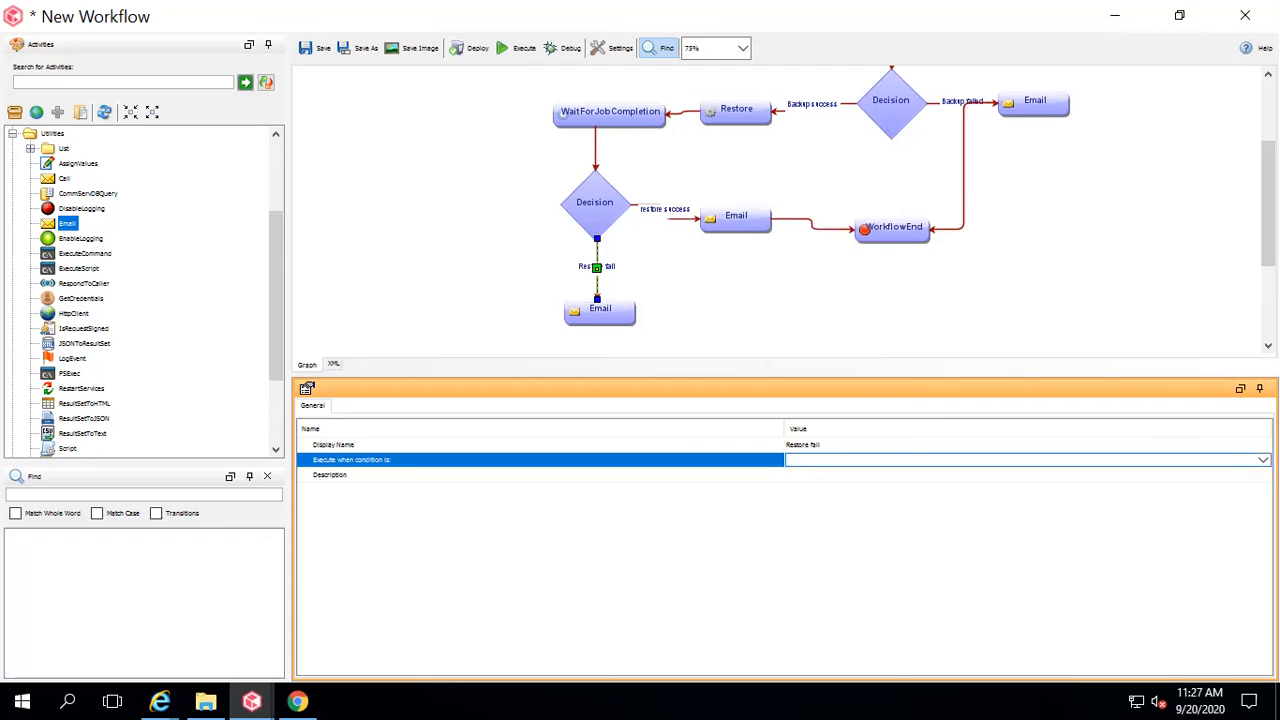
click(942, 463)
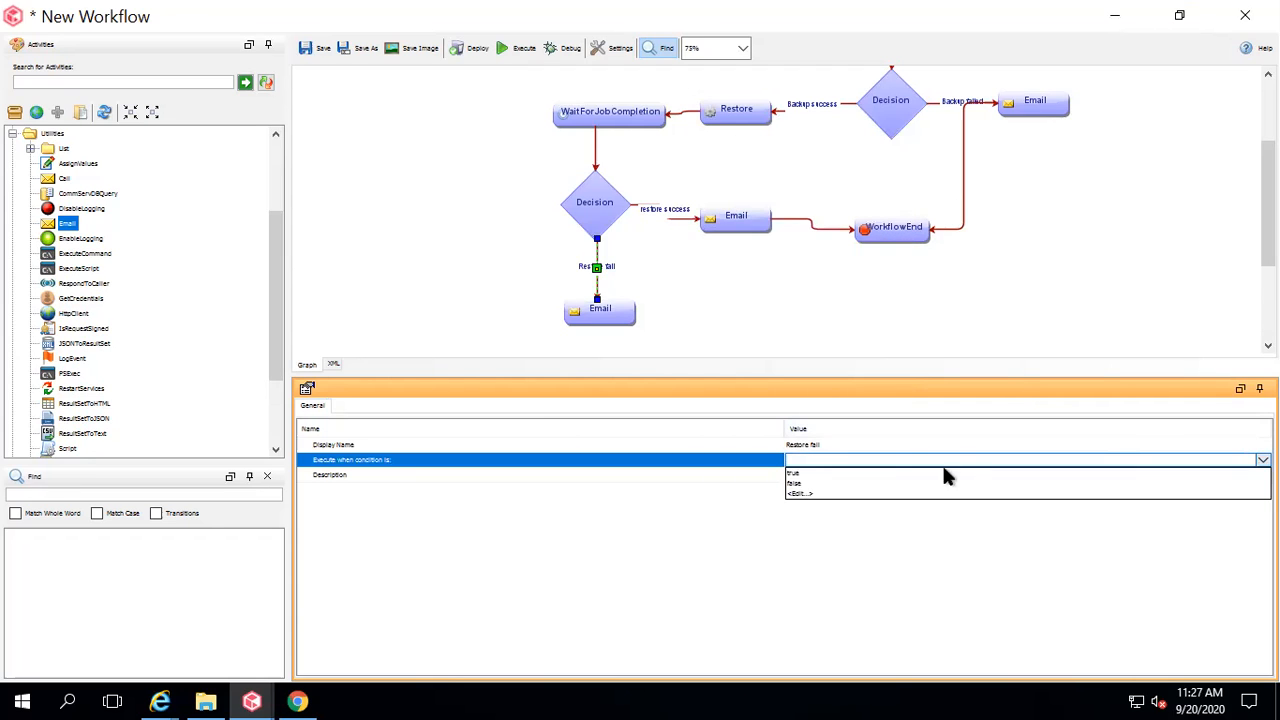
click(849, 485)
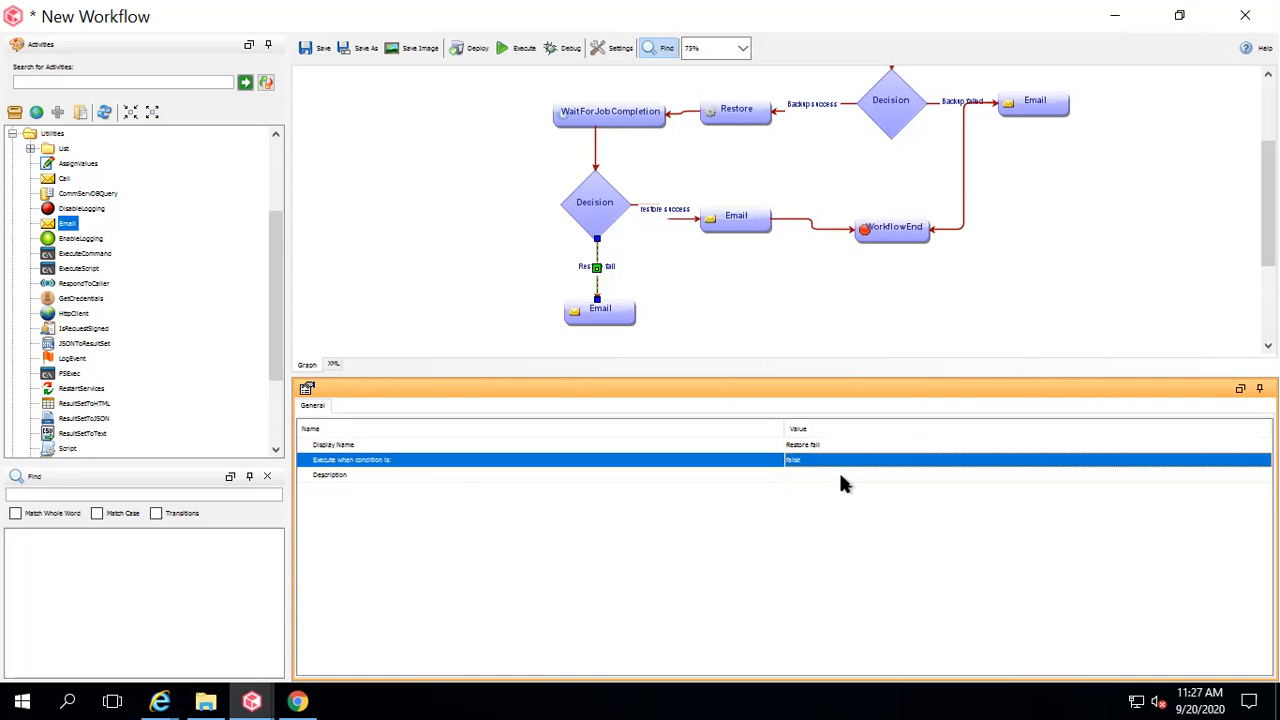
click(608, 308)
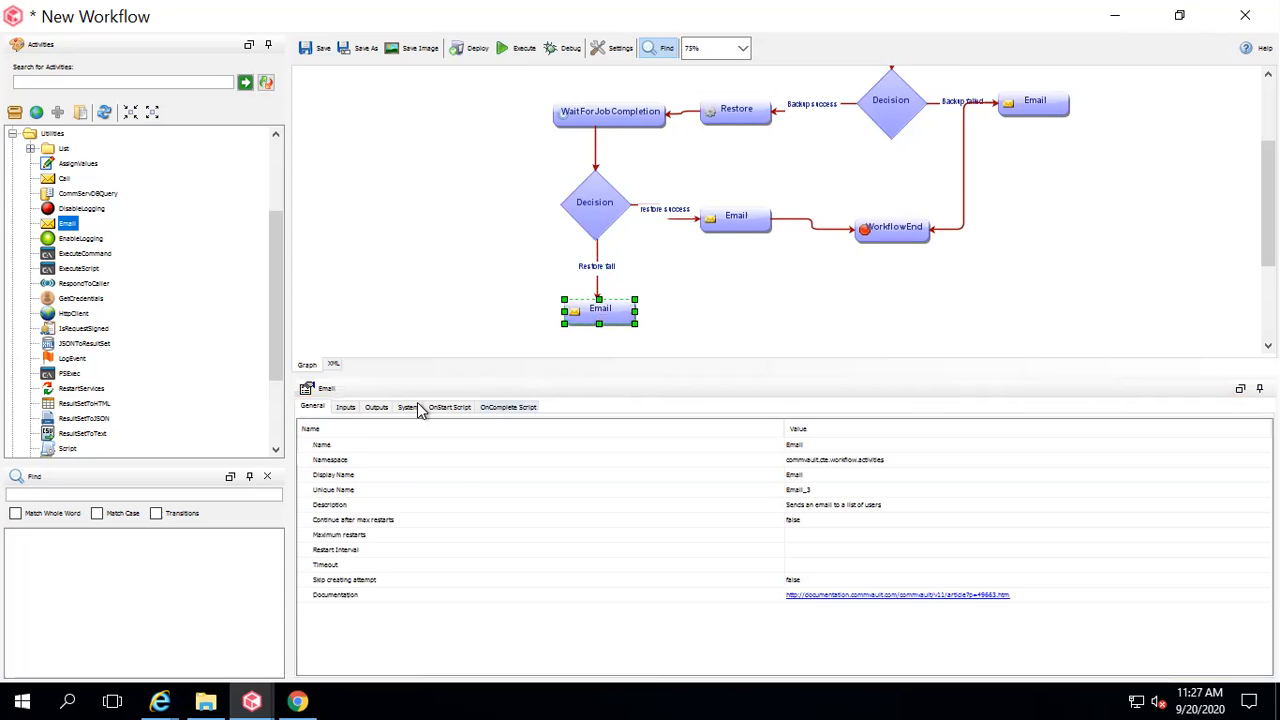
click(346, 406)
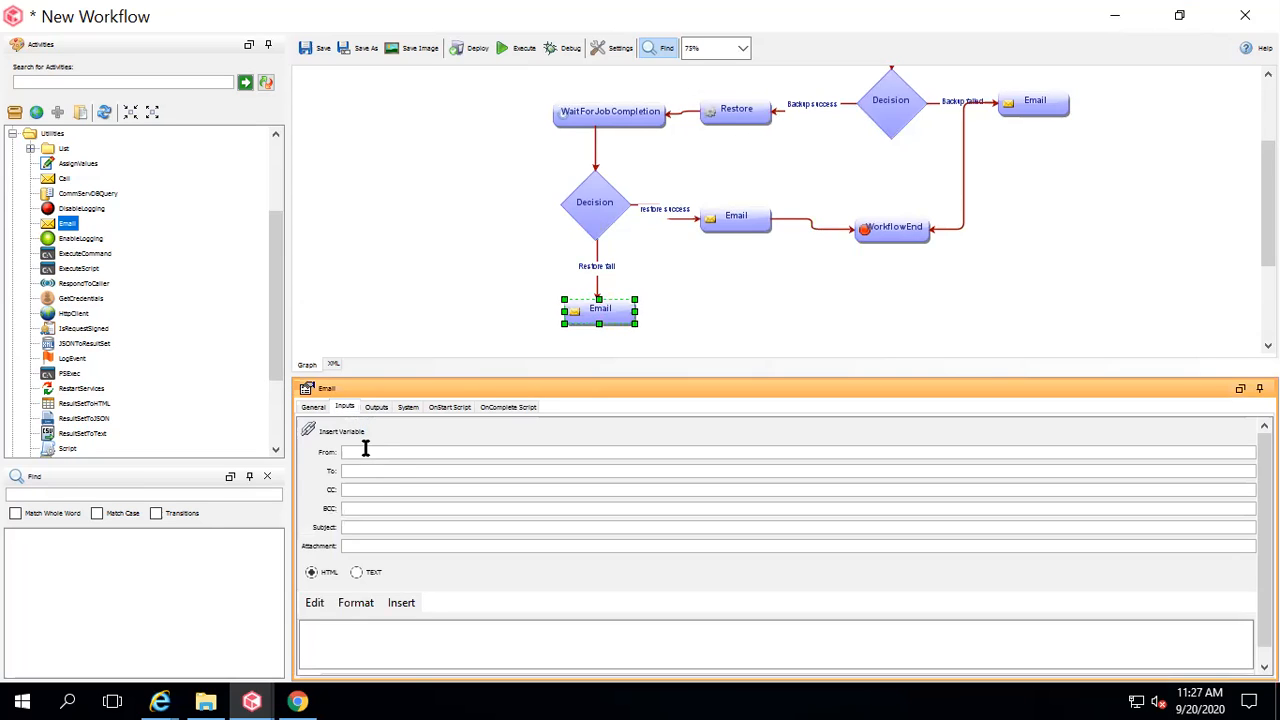
Enter the sender address and reuse it as the recipient address.
key(ctrl+a)
click(366, 470)
key(ctrl+v)
Set the subject to 'ResTORE Failed Id->' plus Restore_1's jobId, and body 'Restore fail'.
text(ResTORE Failed)
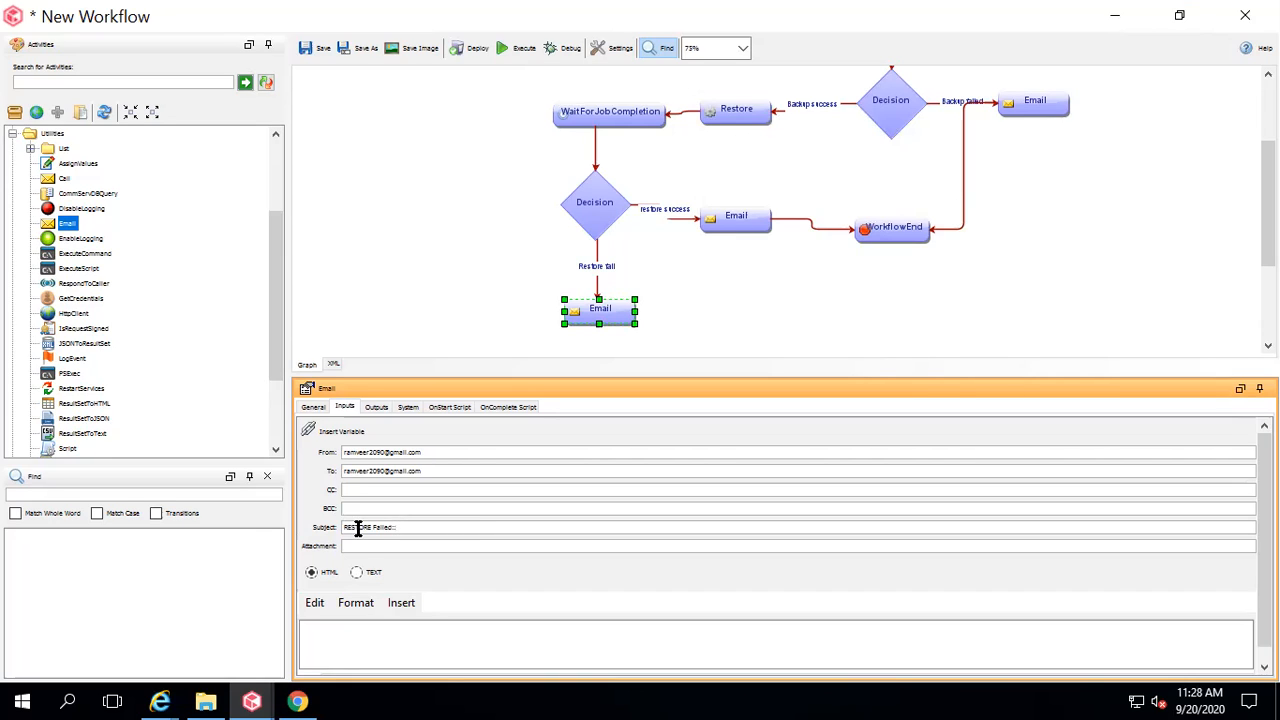
text(Id->)
click(343, 436)
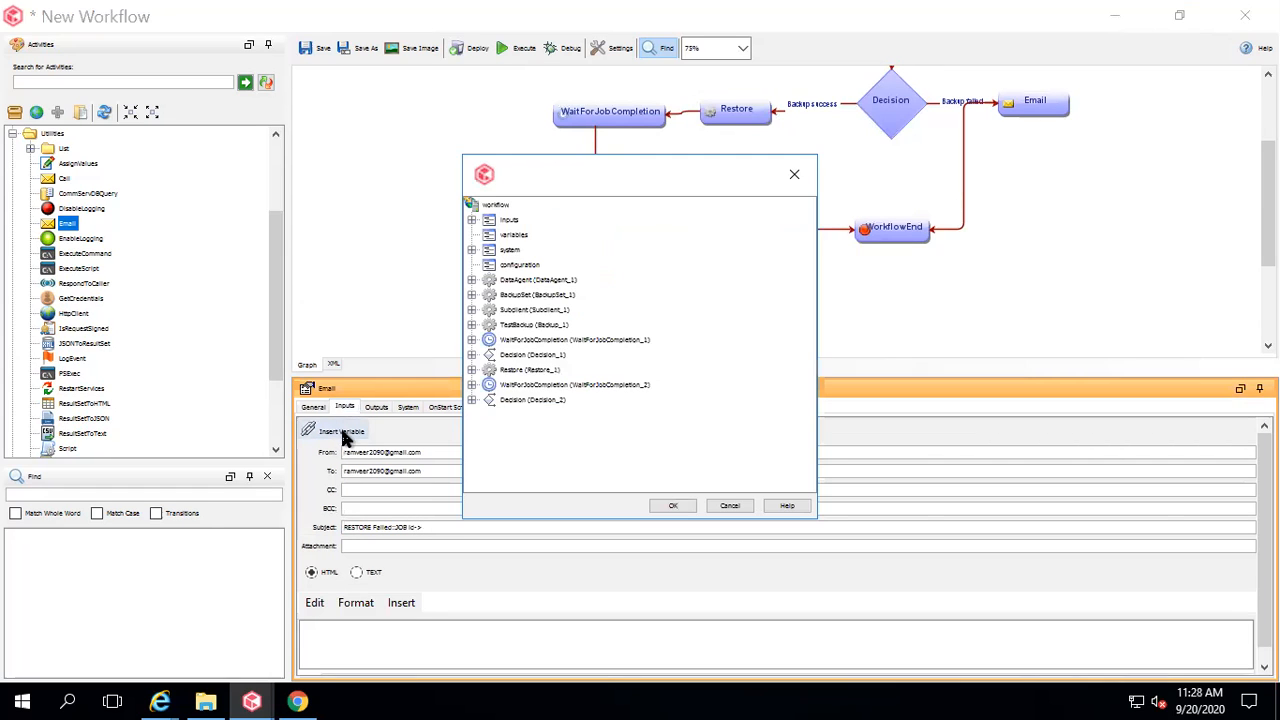
click(473, 369)
click(526, 385)
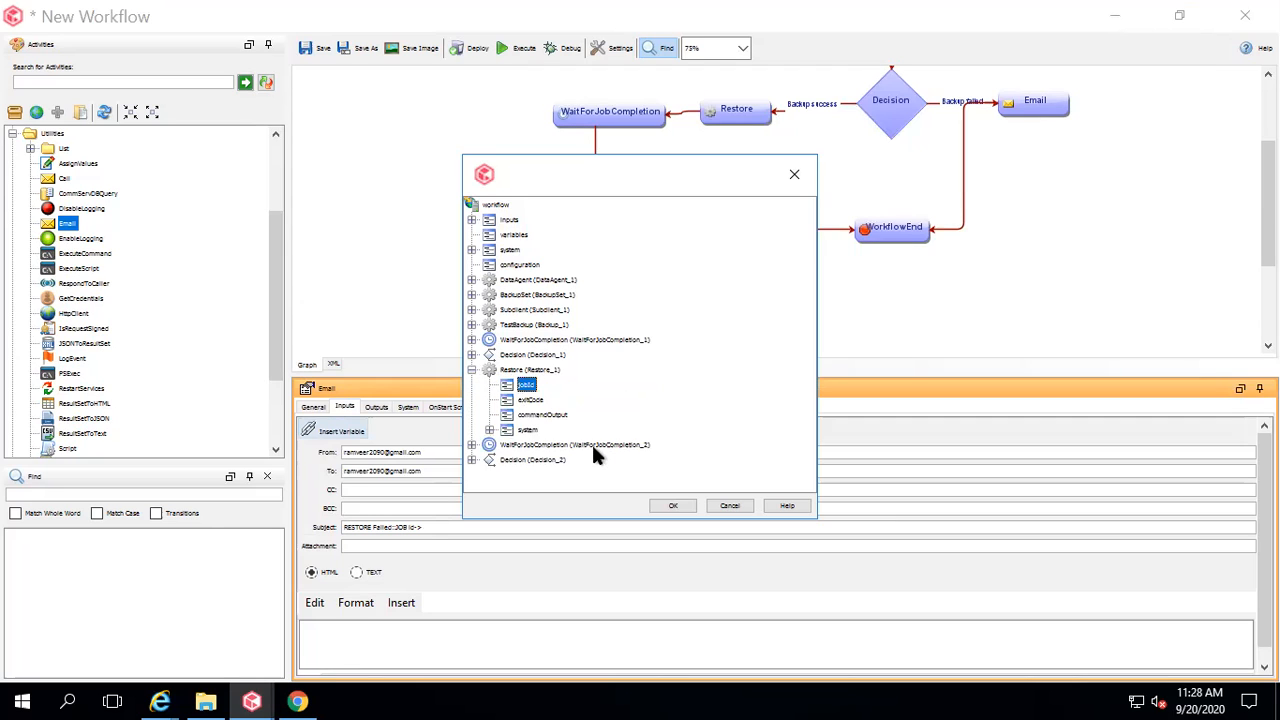
click(665, 505)
click(371, 640)
text(Restore fail)
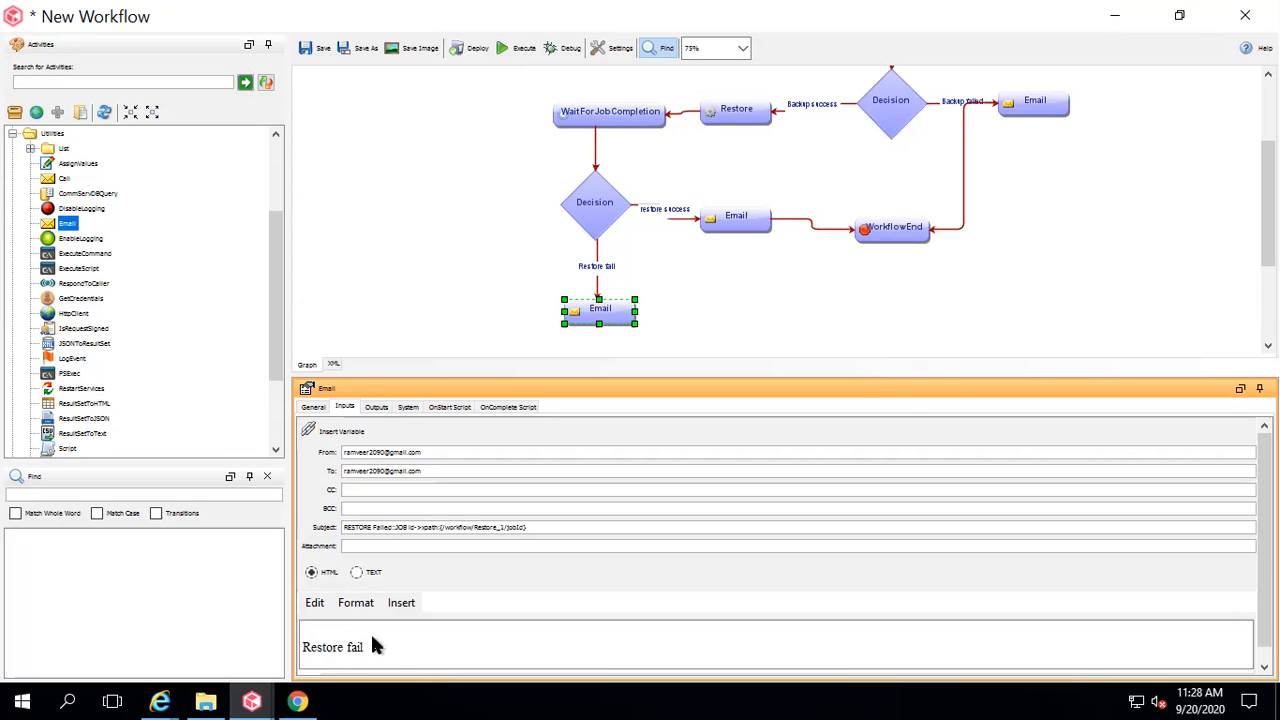
Connect the restore-fail Email to WorkflowEnd and scroll over the finished workflow.
click(701, 301)
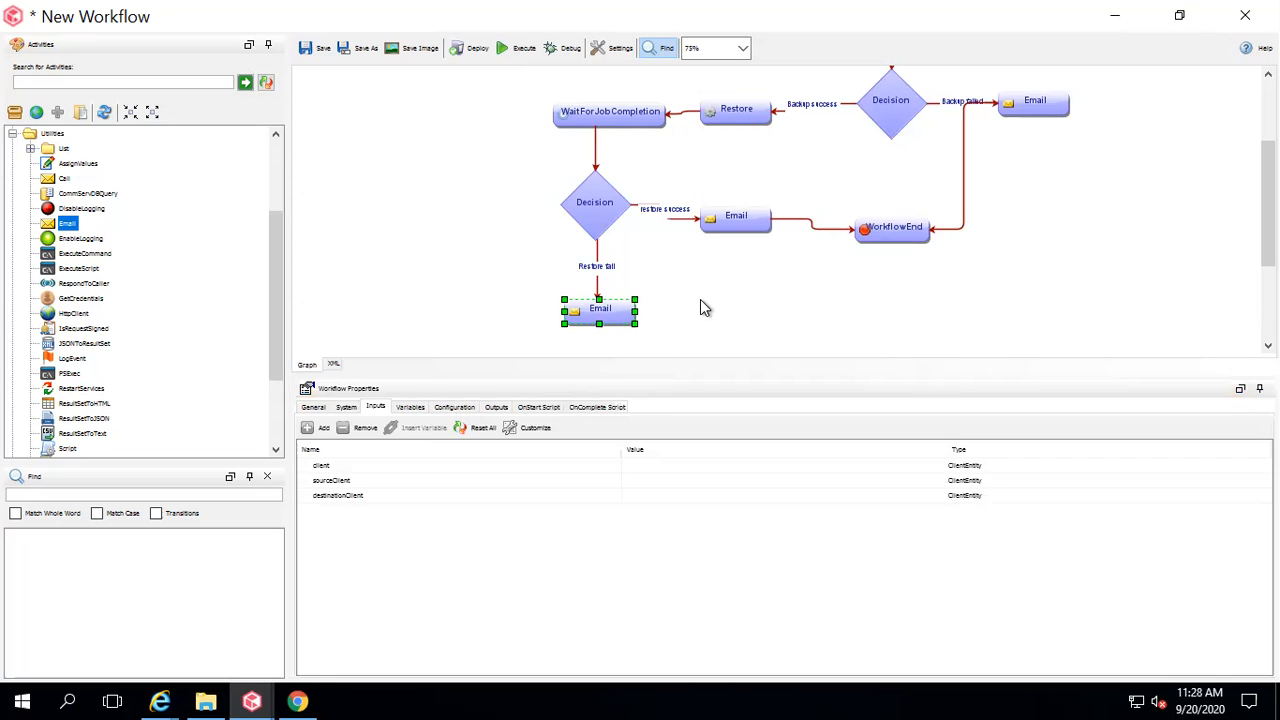
click(600, 312)
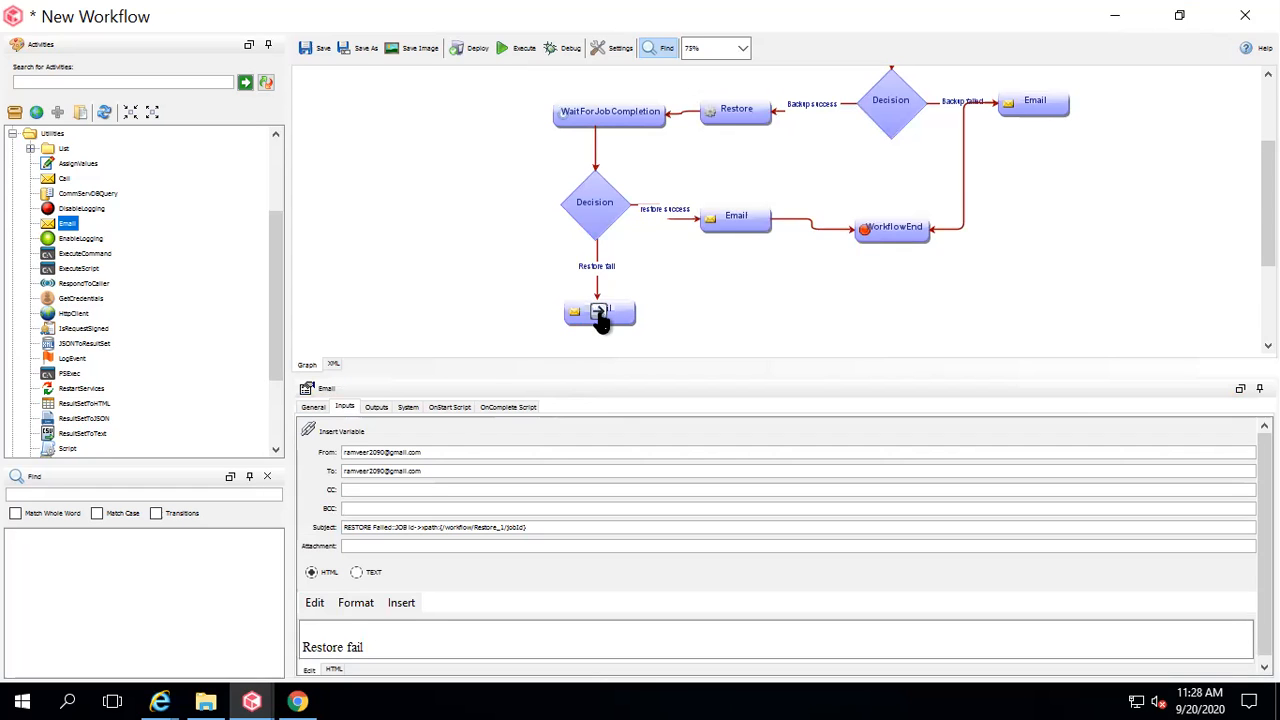
drag(598, 311, 894, 246)
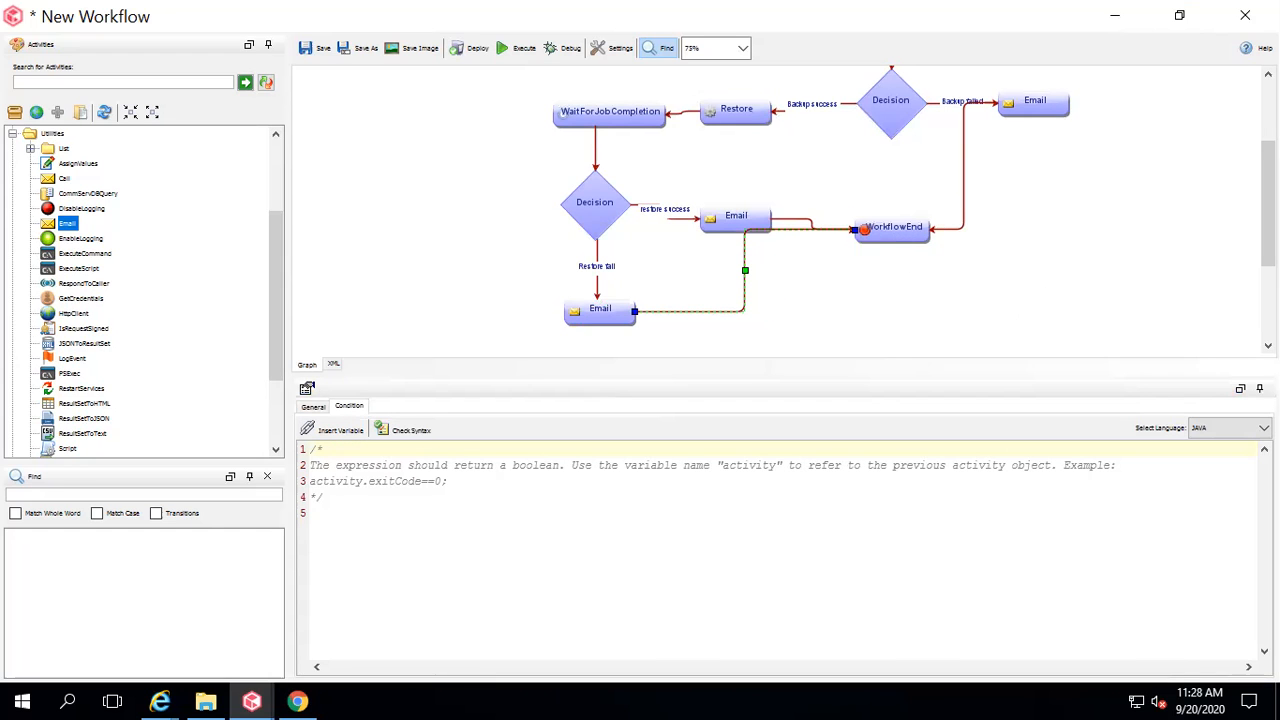
scroll(780, 210, up, 3)
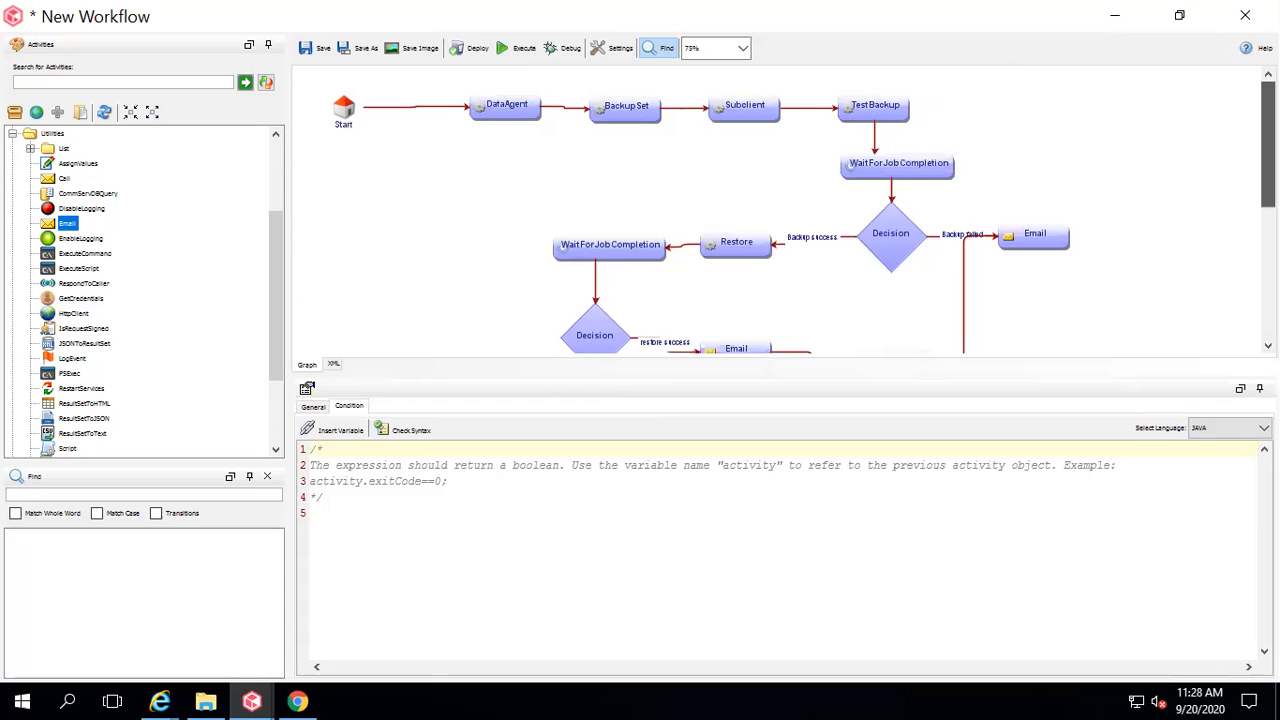
scroll(780, 210, down, 6)
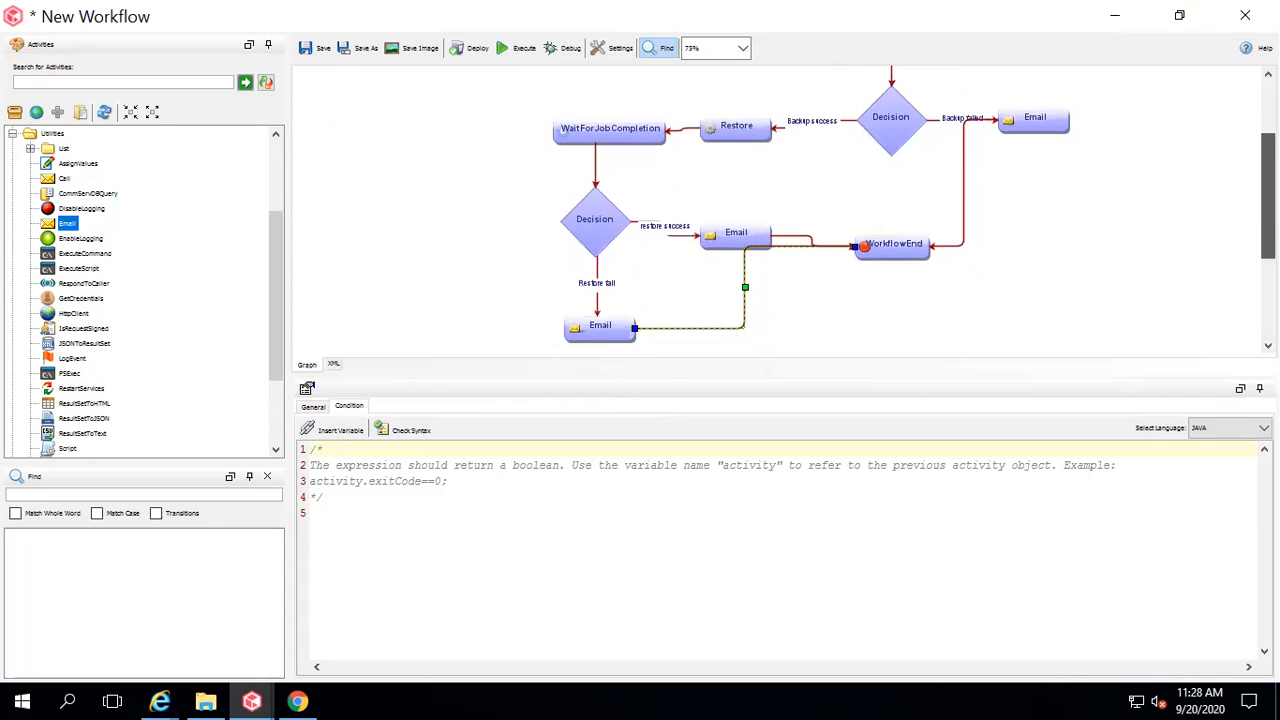
scroll(780, 210, up, 6)
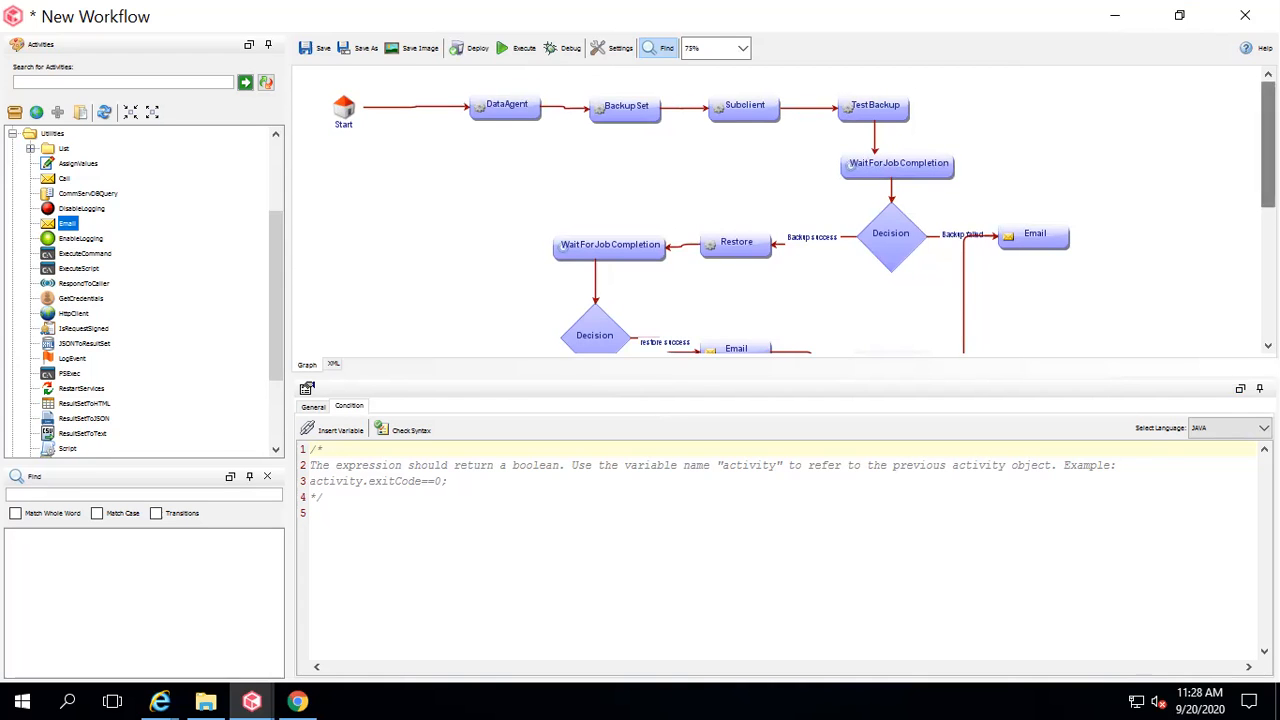
scroll(1267, 145, down, 5)
scroll(1267, 250, up, 5)
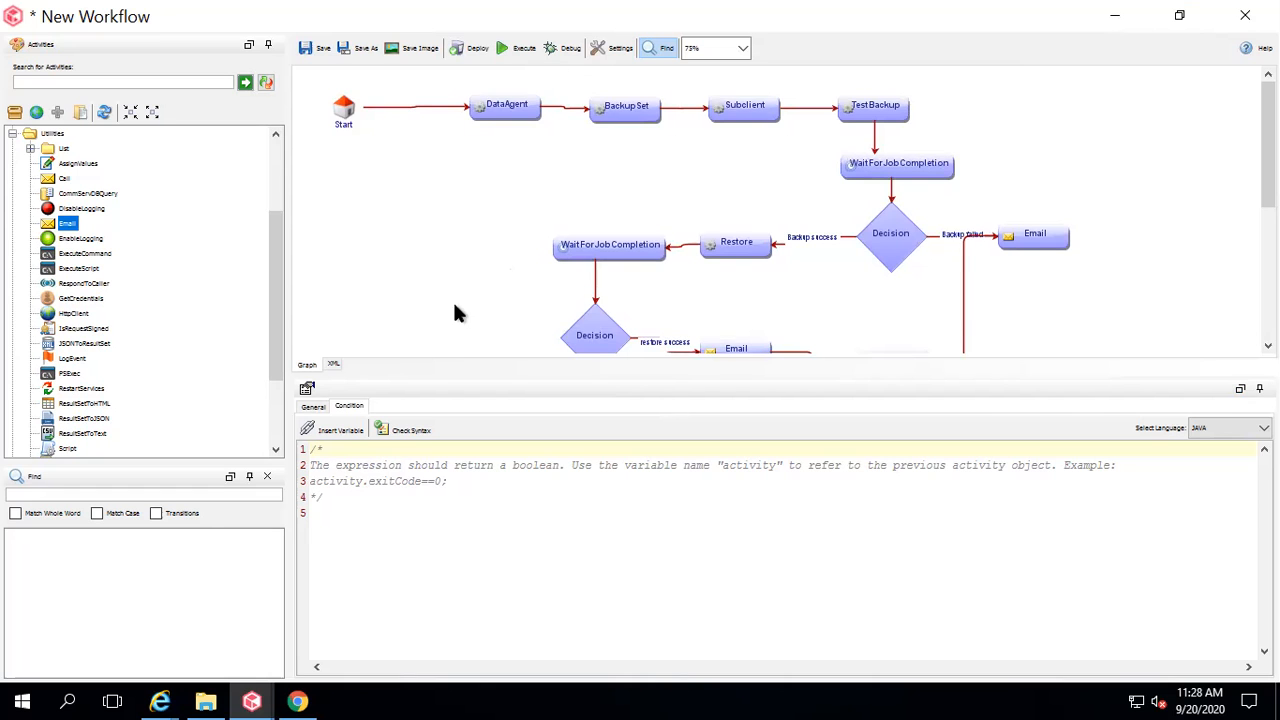
Review the workflow's XML source, then return to the Graph diagram.
click(333, 366)
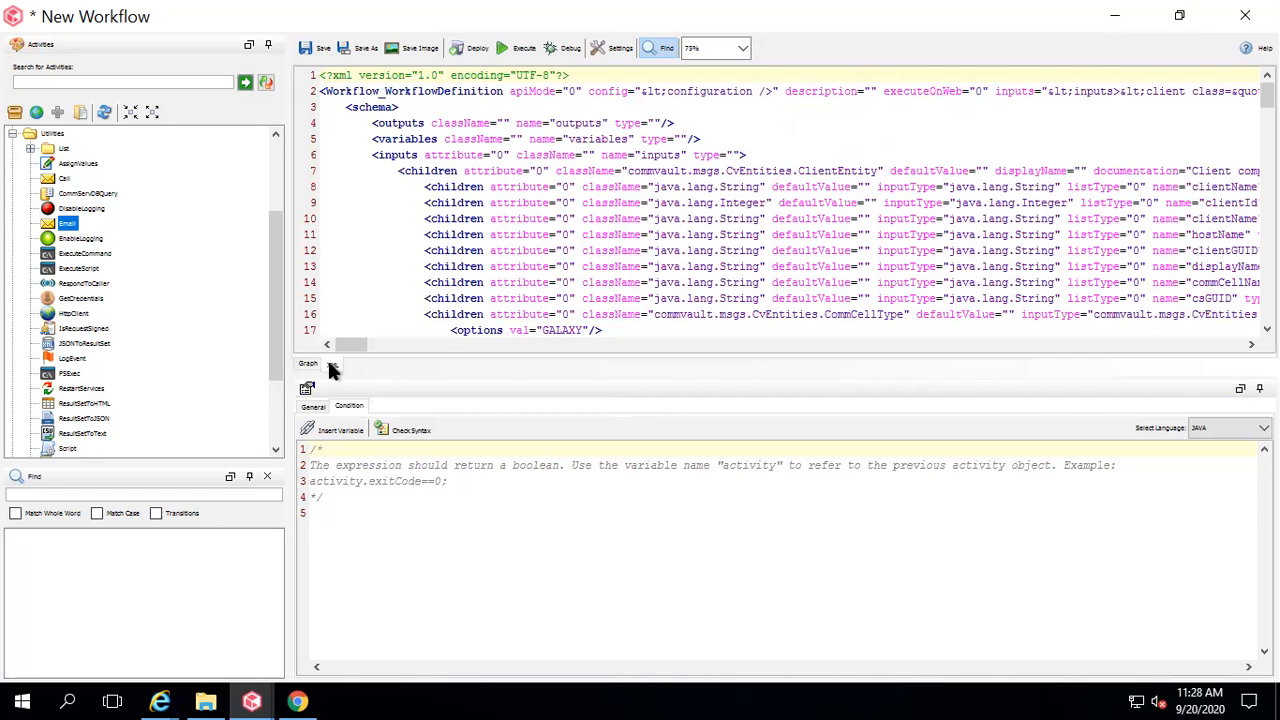
mouse_move(1267, 95)
mouse_down()
mouse_move(1267, 308)
mouse_move(1267, 95)
mouse_up()
click(307, 364)
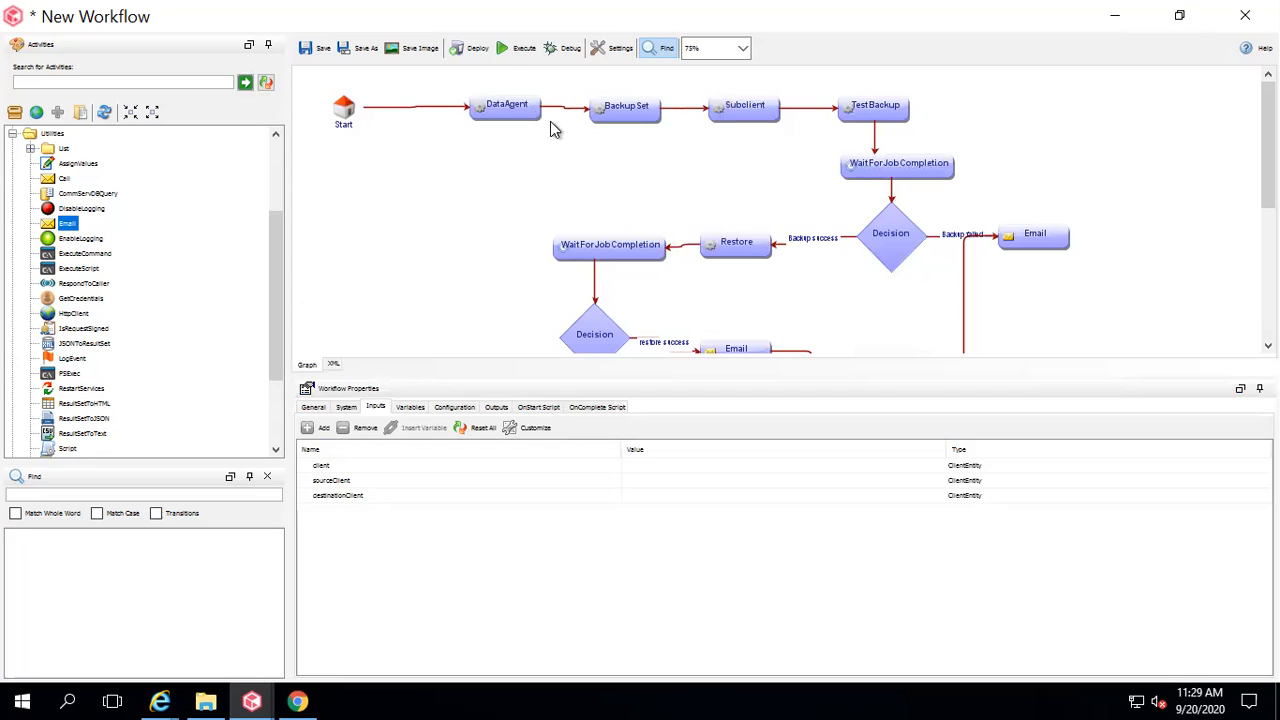
Save the workflow as TESTMyWorkflow and deploy it to workflow engine vm1-test-cv.
click(316, 50)
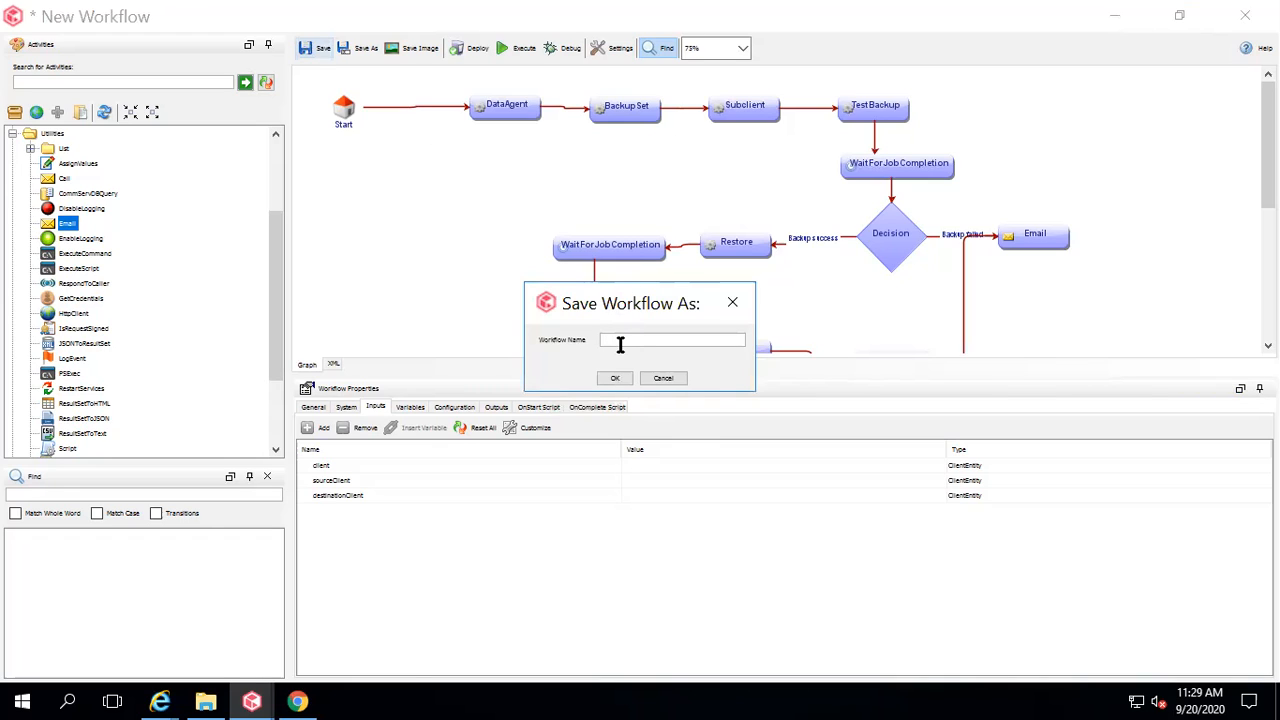
text(TEST)
text( Workflow)
click(615, 378)
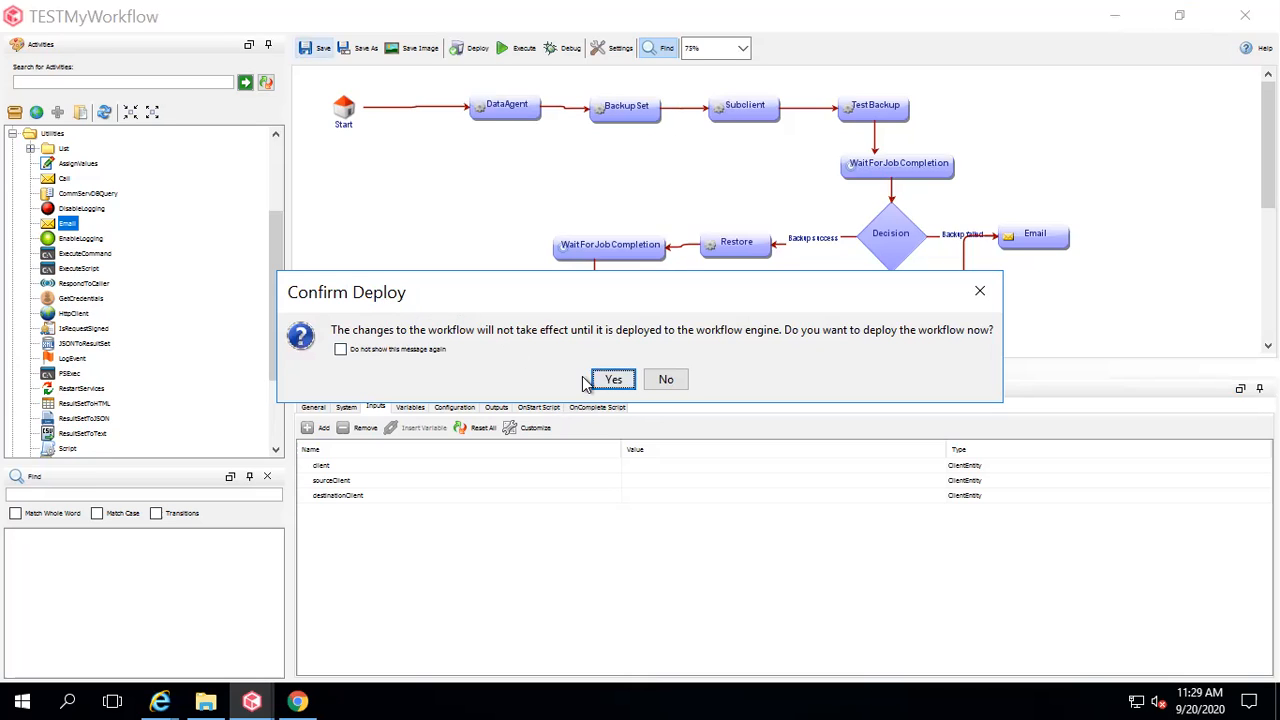
click(614, 381)
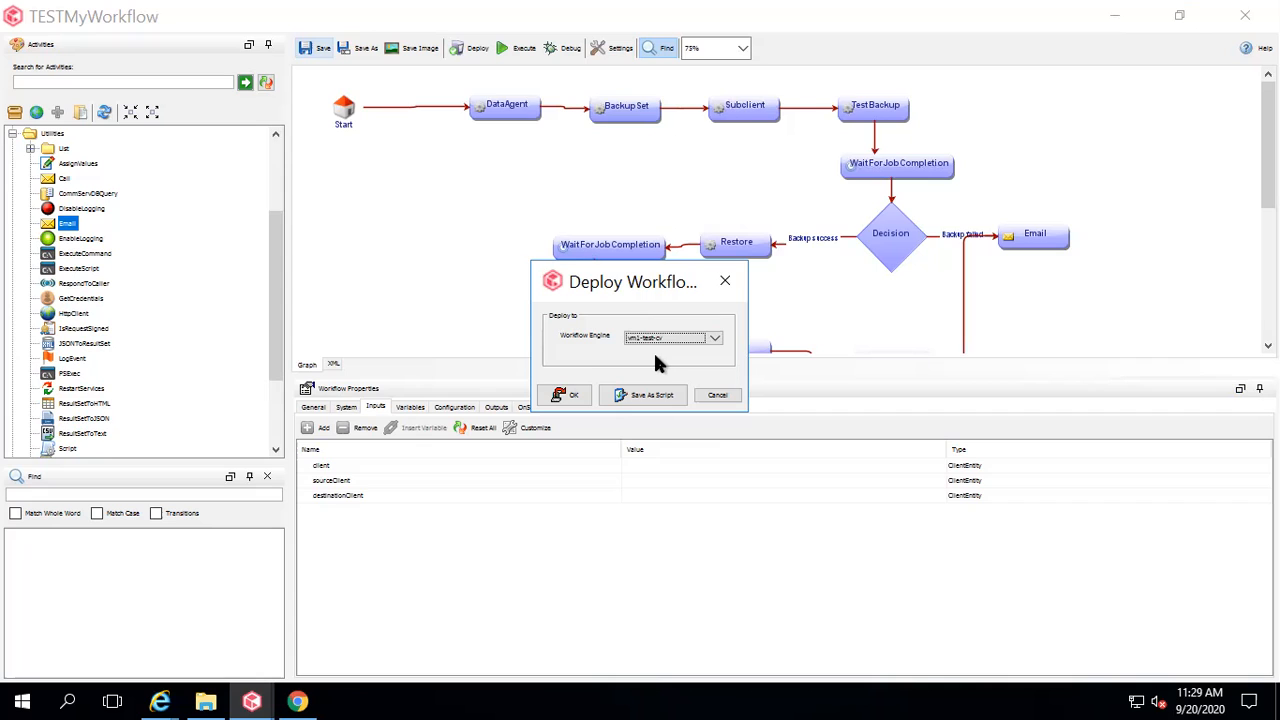
click(569, 394)
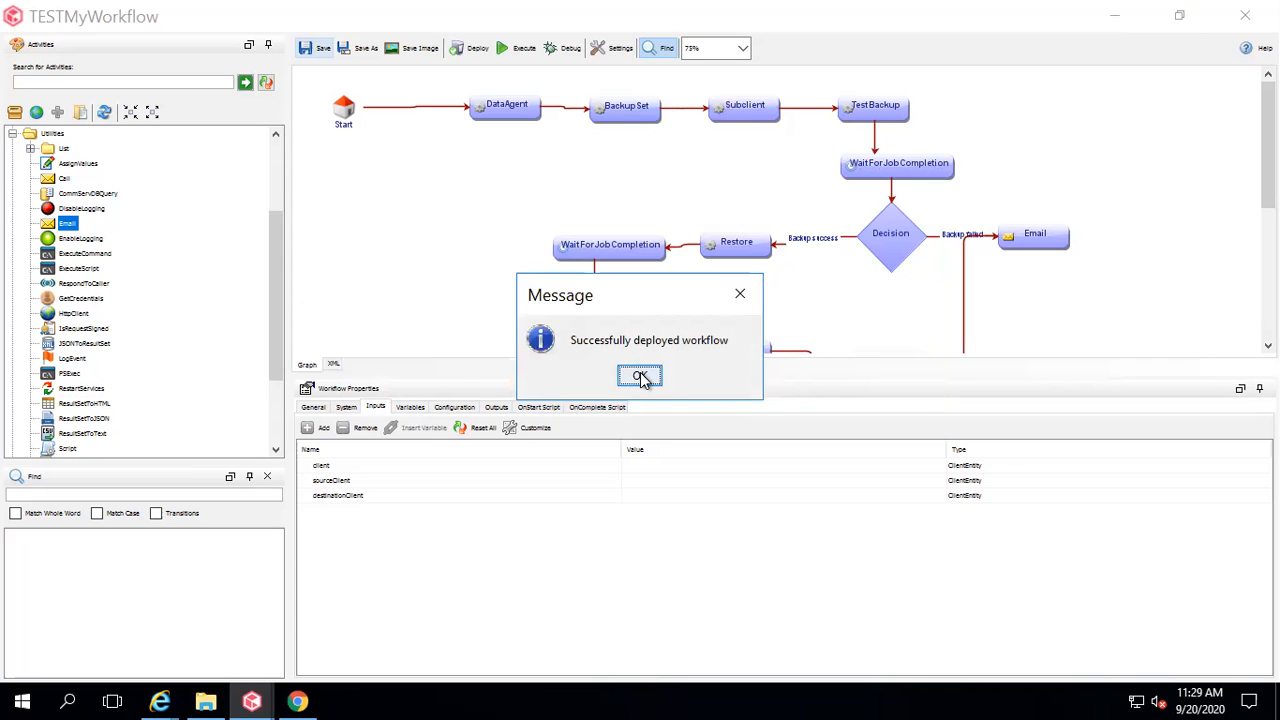
click(640, 377)
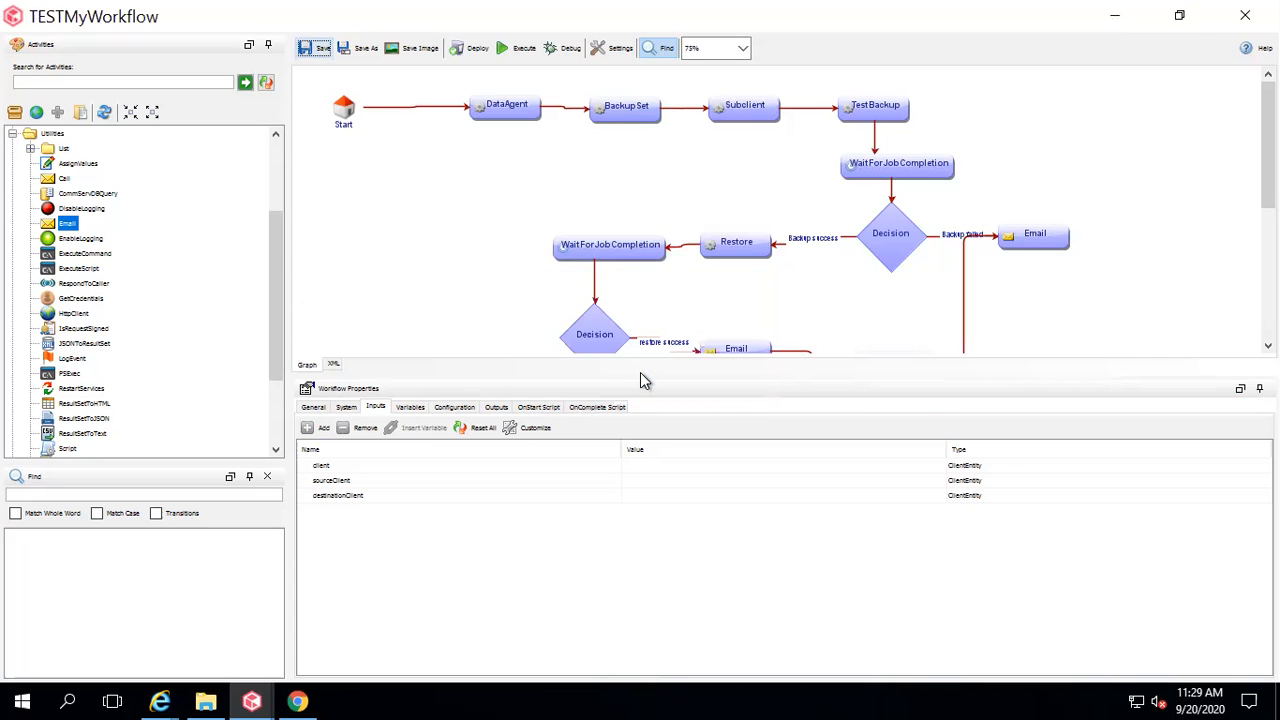
click(250, 700)
Bring the CommCell Console forward and show the Workflows list in the tree.
click(136, 624)
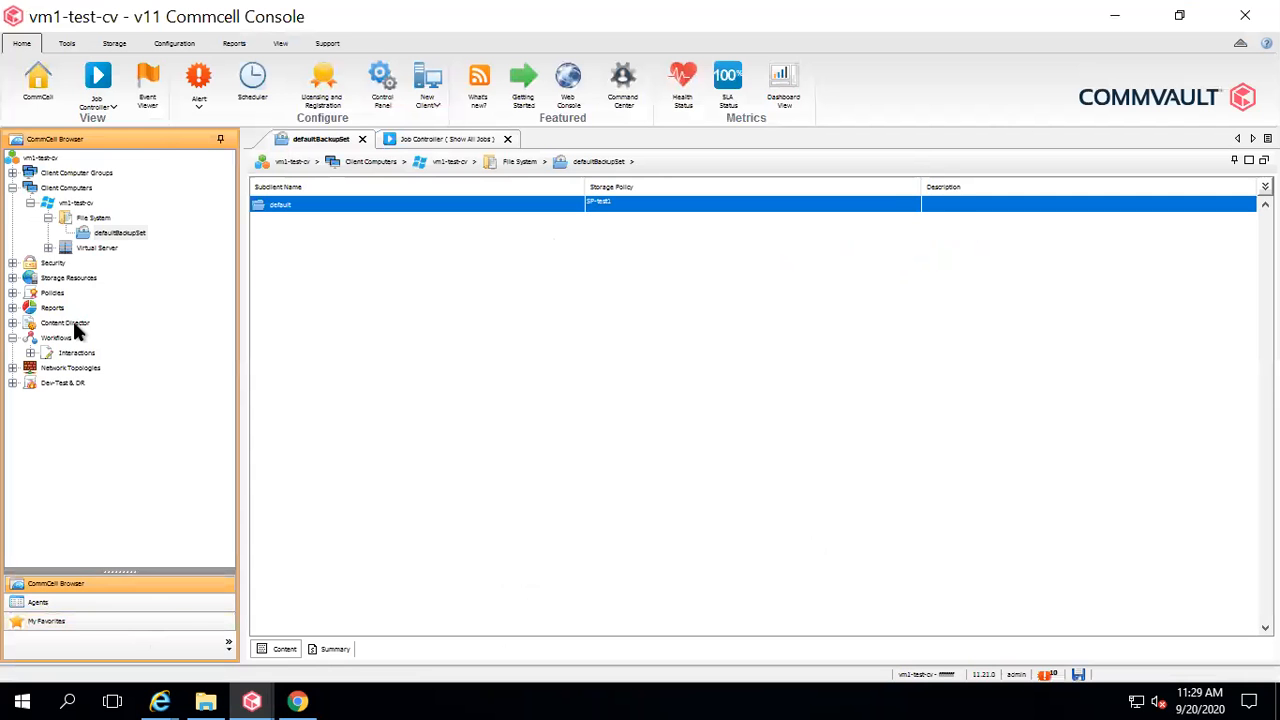
click(55, 339)
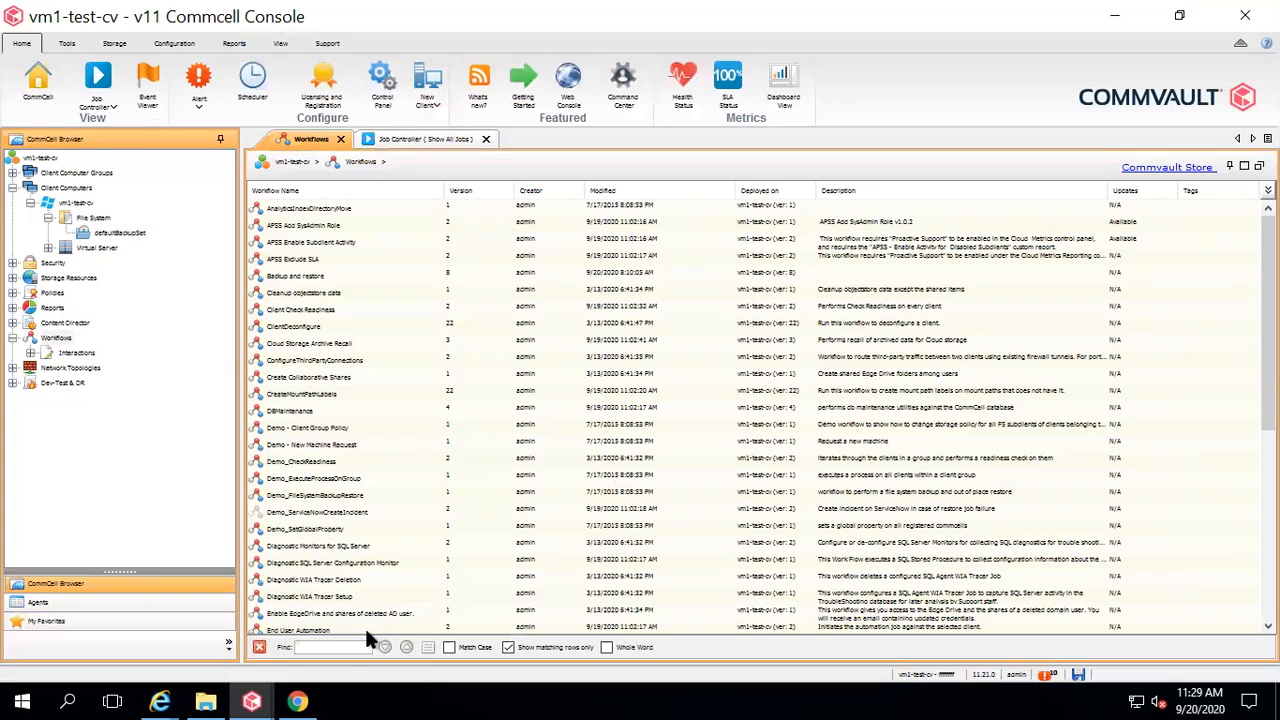
text(testwor)
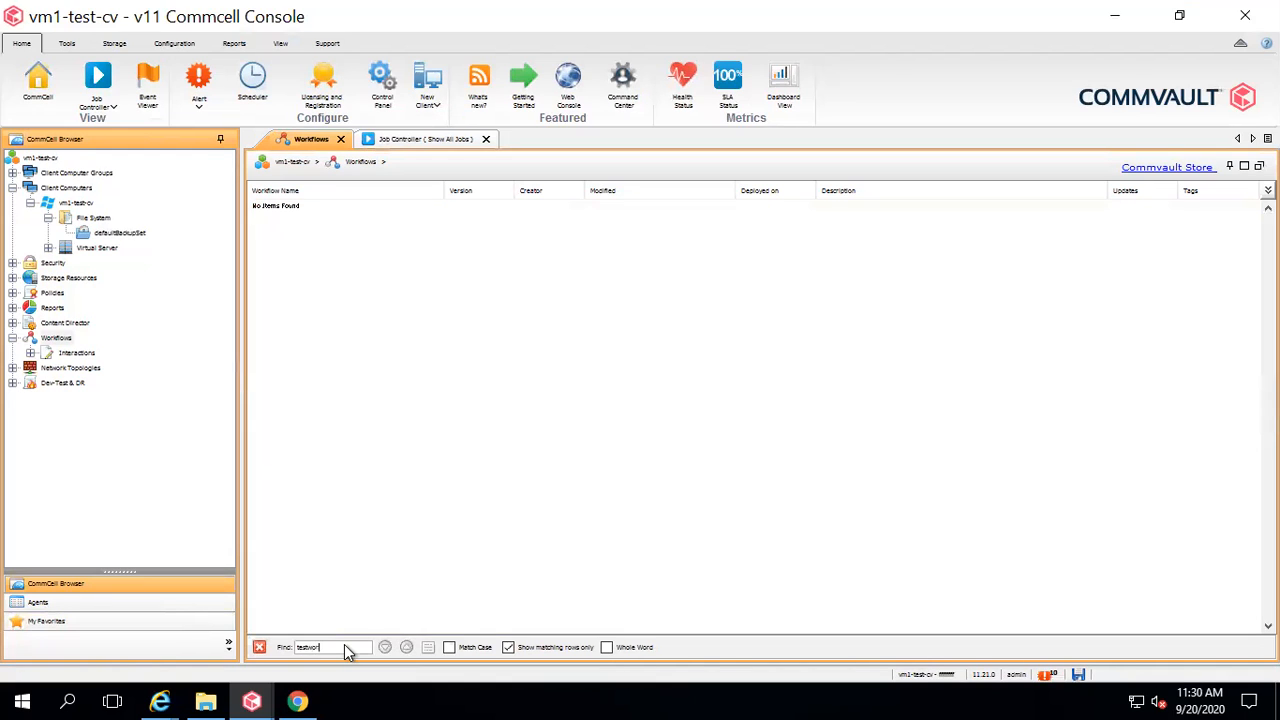
key(BackSpace)
key(BackSpace)
key(BackSpace)
key(BackSpace)
key(BackSpace)
key(BackSpace)
key(BackSpace)
key(BackSpace)
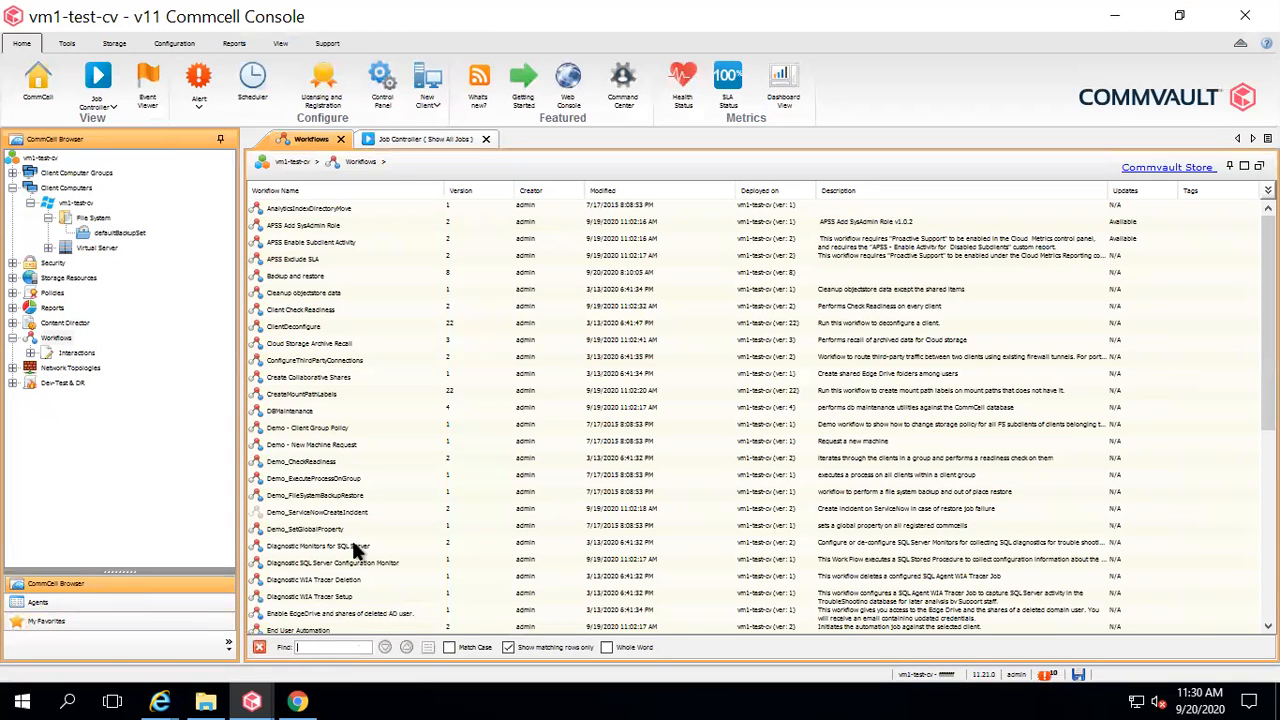
double_click(55, 322)
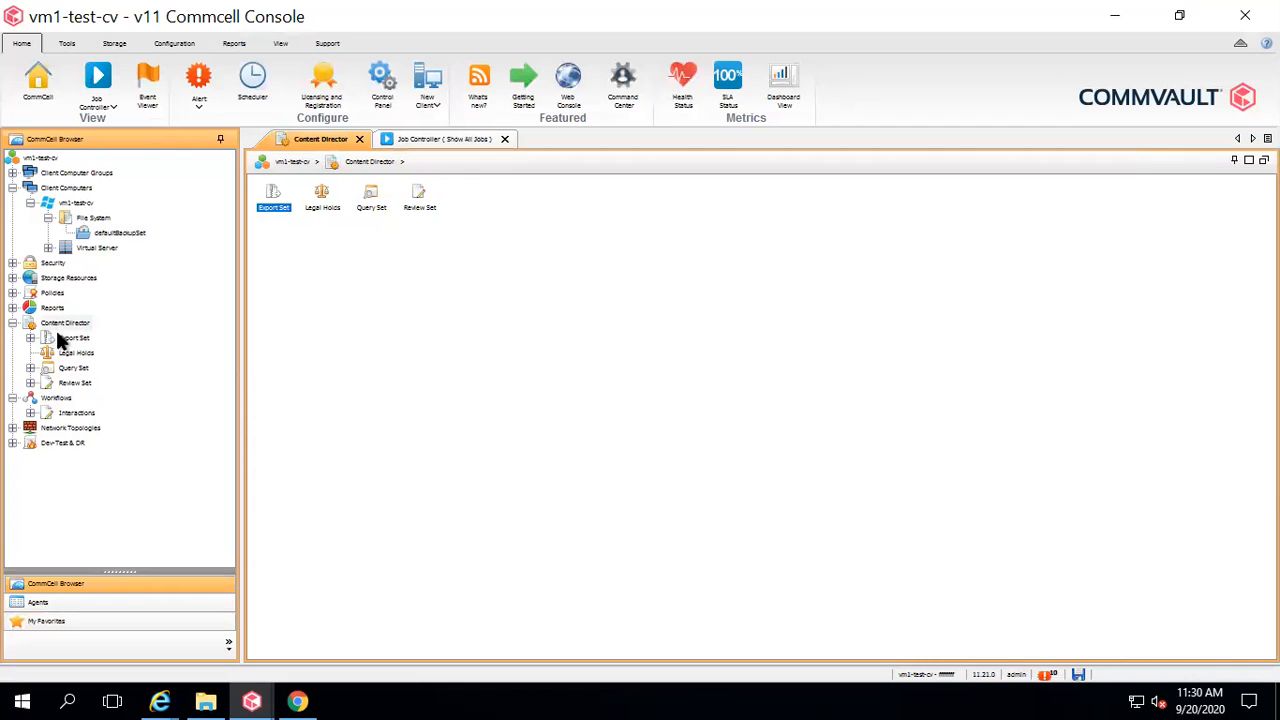
click(58, 399)
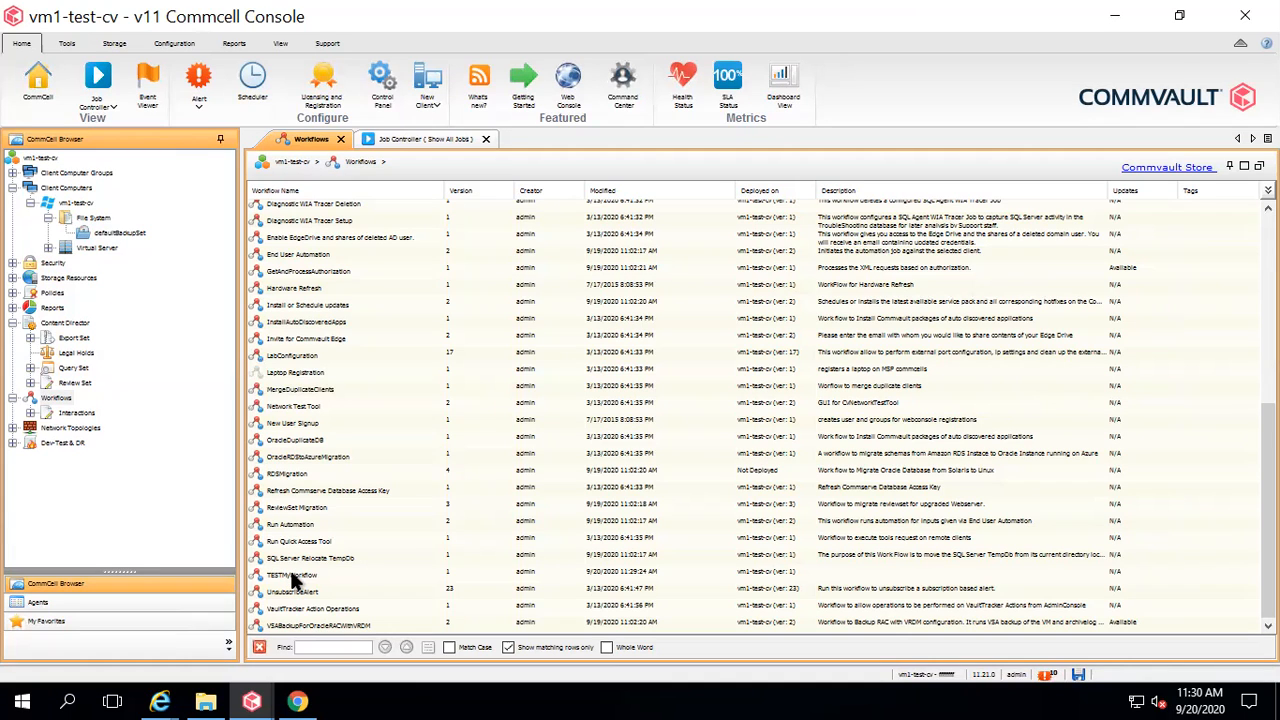
Choose All Tasks > Execute for TESTMyWorkflow.
right_click(292, 578)
mouse_move(359, 586)
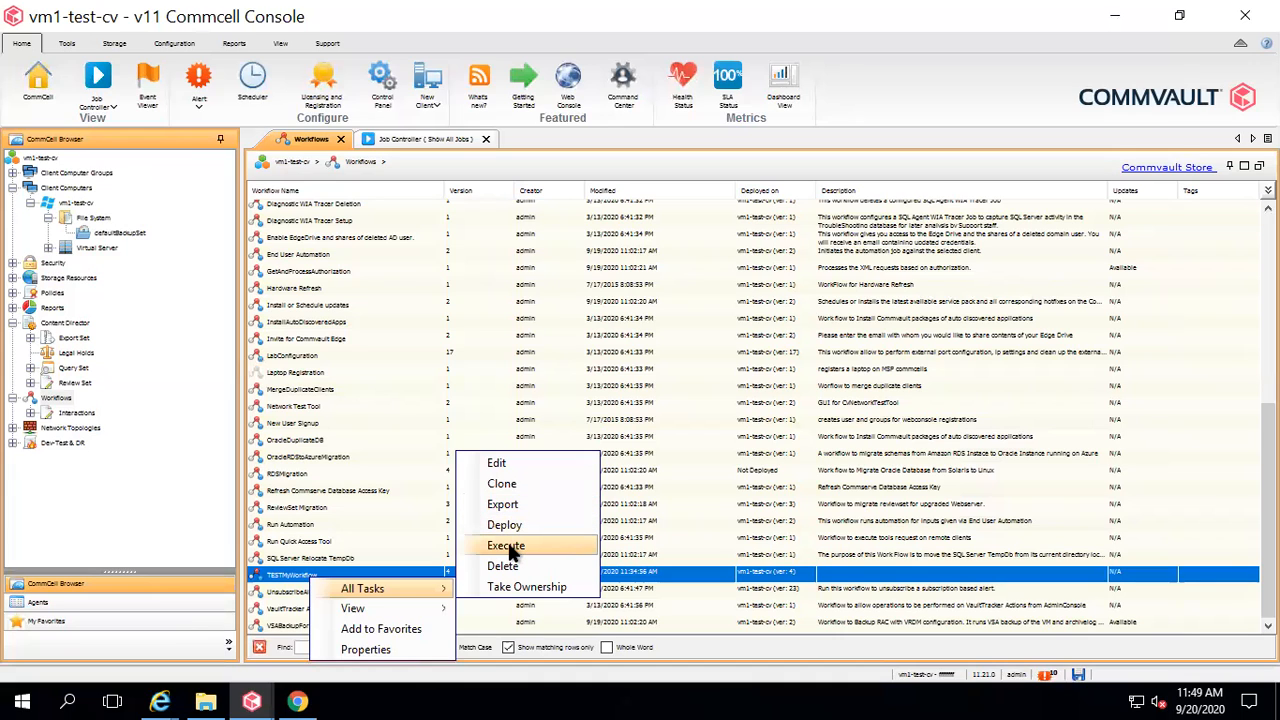
click(507, 546)
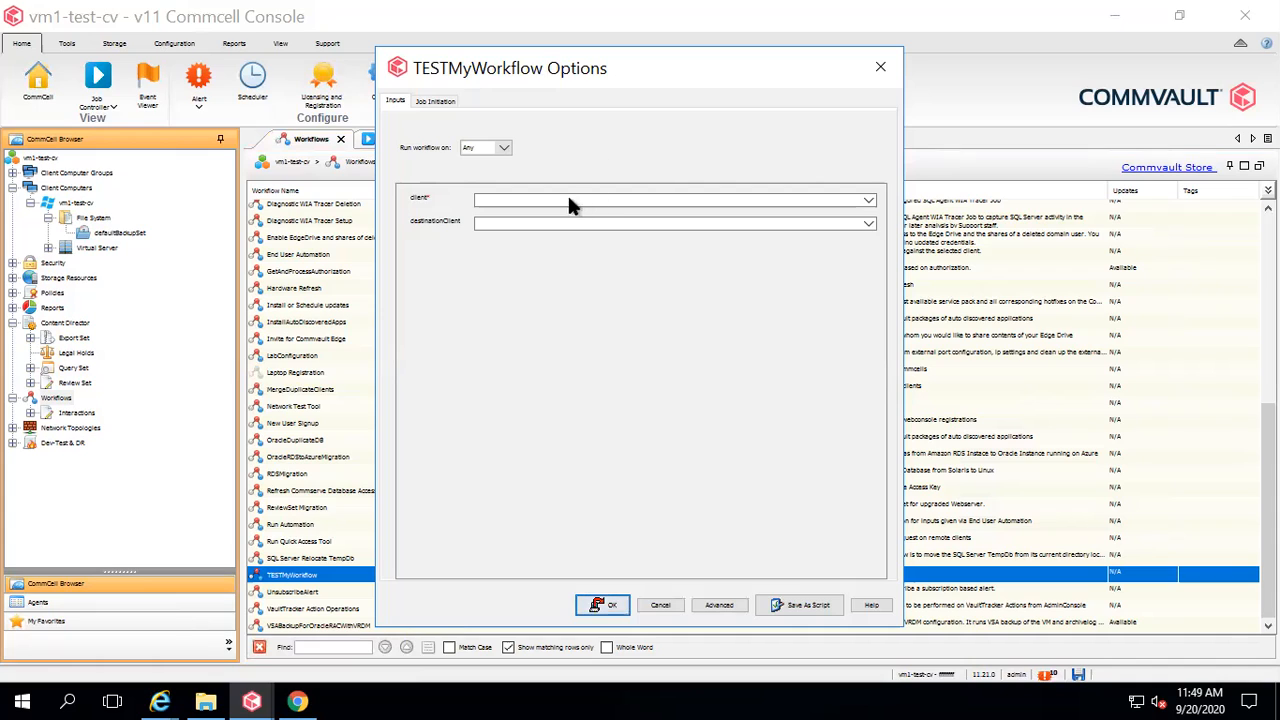
Set both client and destinationClient to vm1-test-cv and start the workflow.
click(869, 201)
click(806, 213)
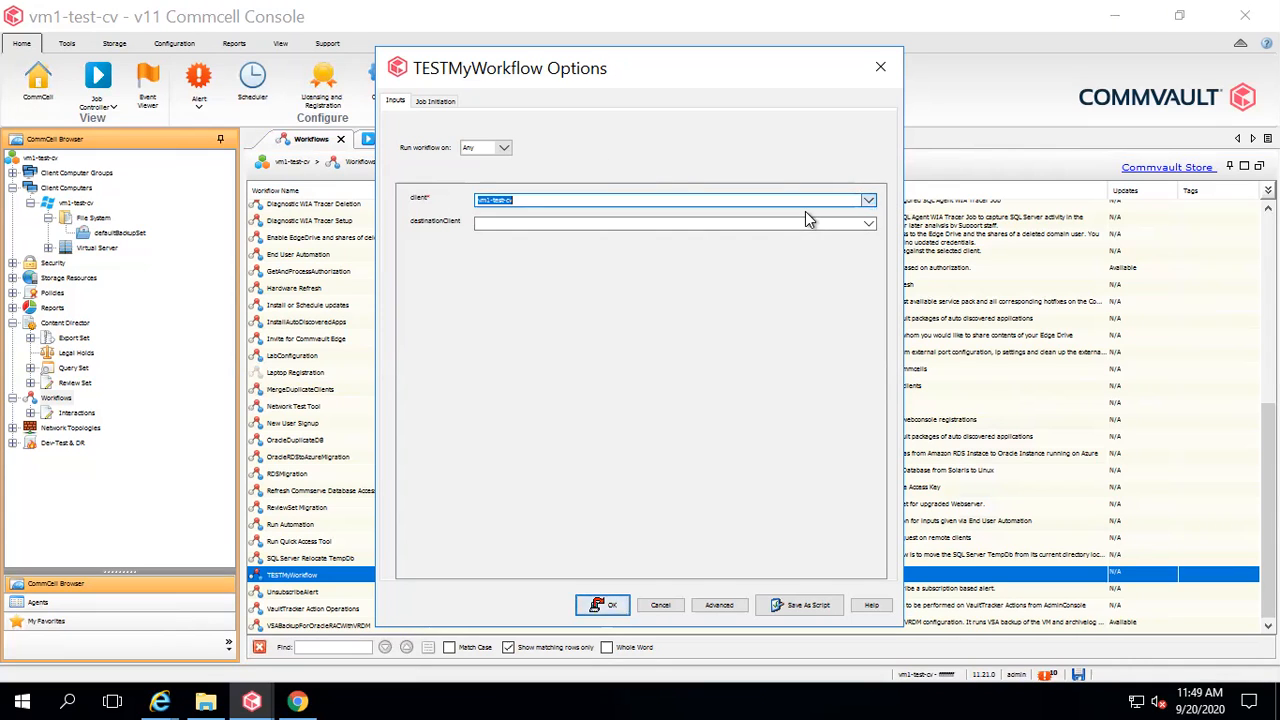
click(869, 224)
click(837, 237)
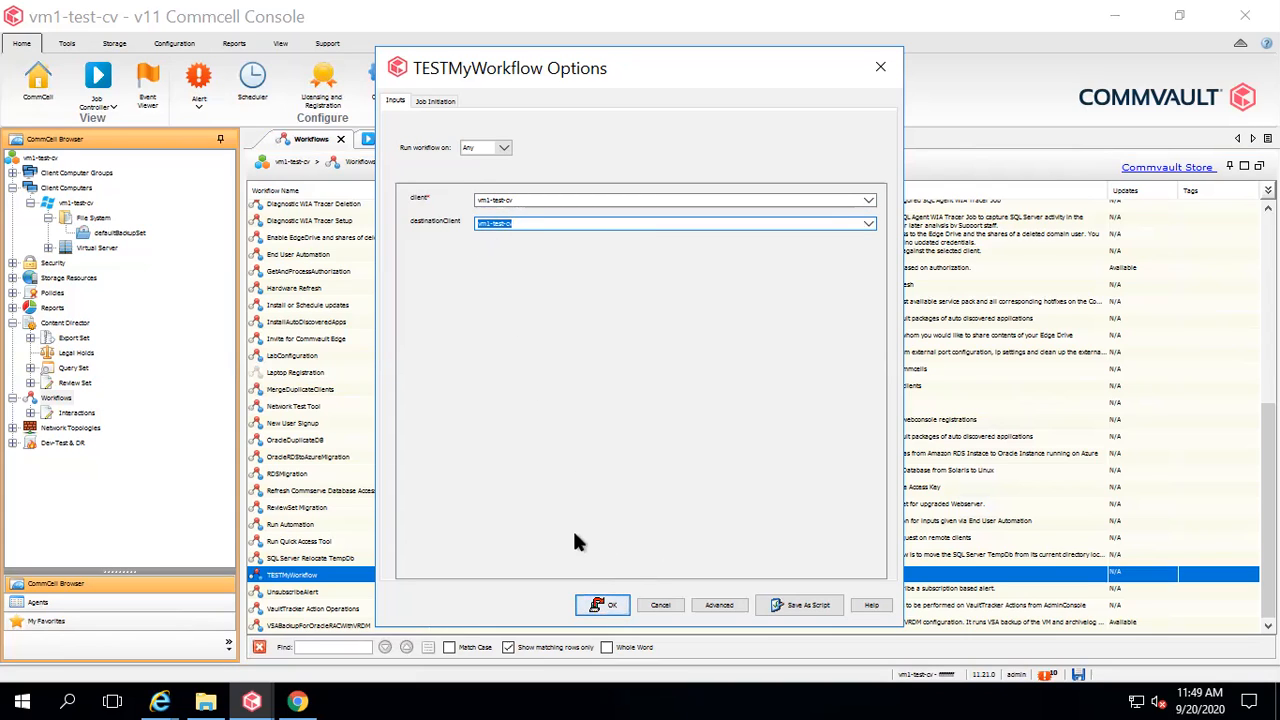
click(600, 607)
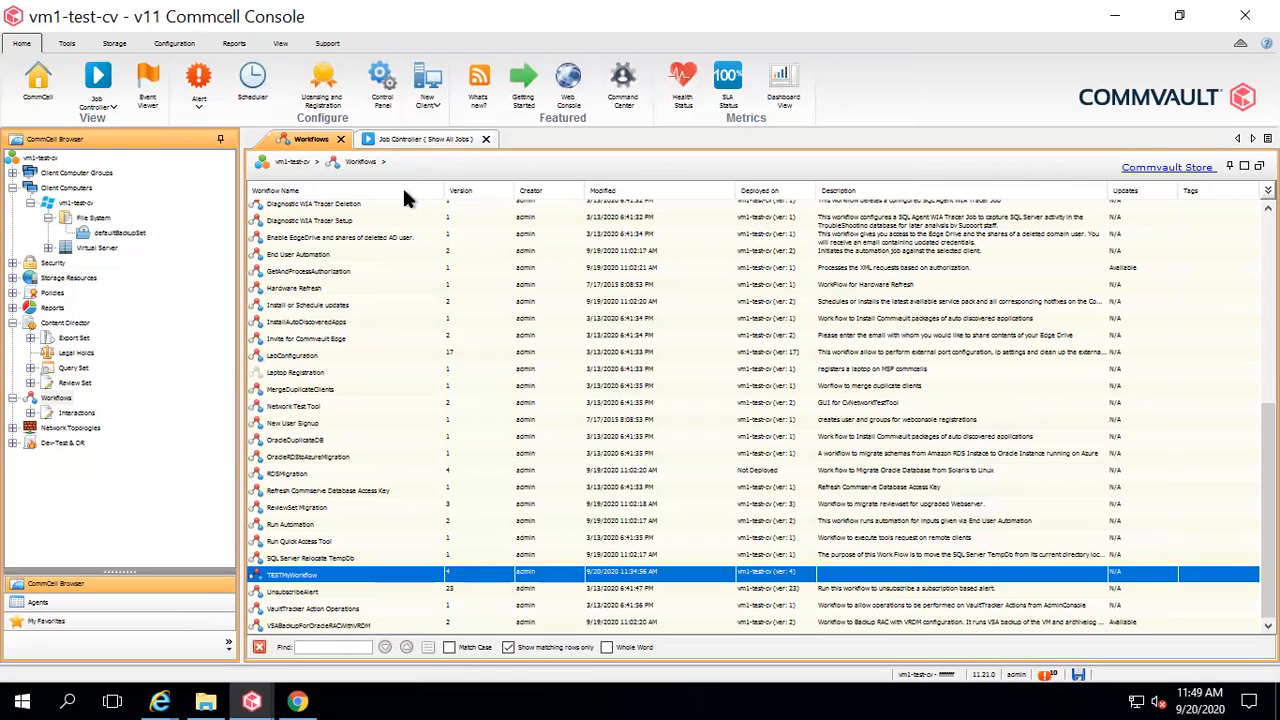
In Job Controller, open workflow job 36's details and view its Attempts.
click(406, 140)
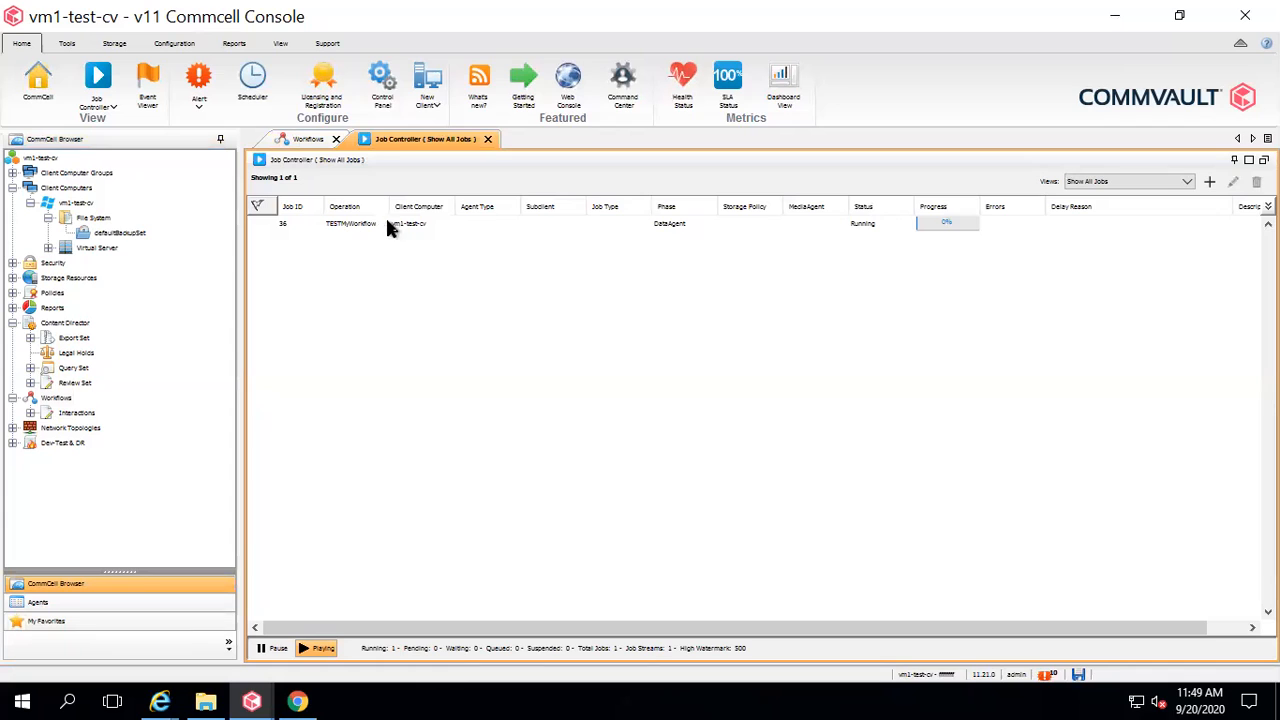
double_click(867, 226)
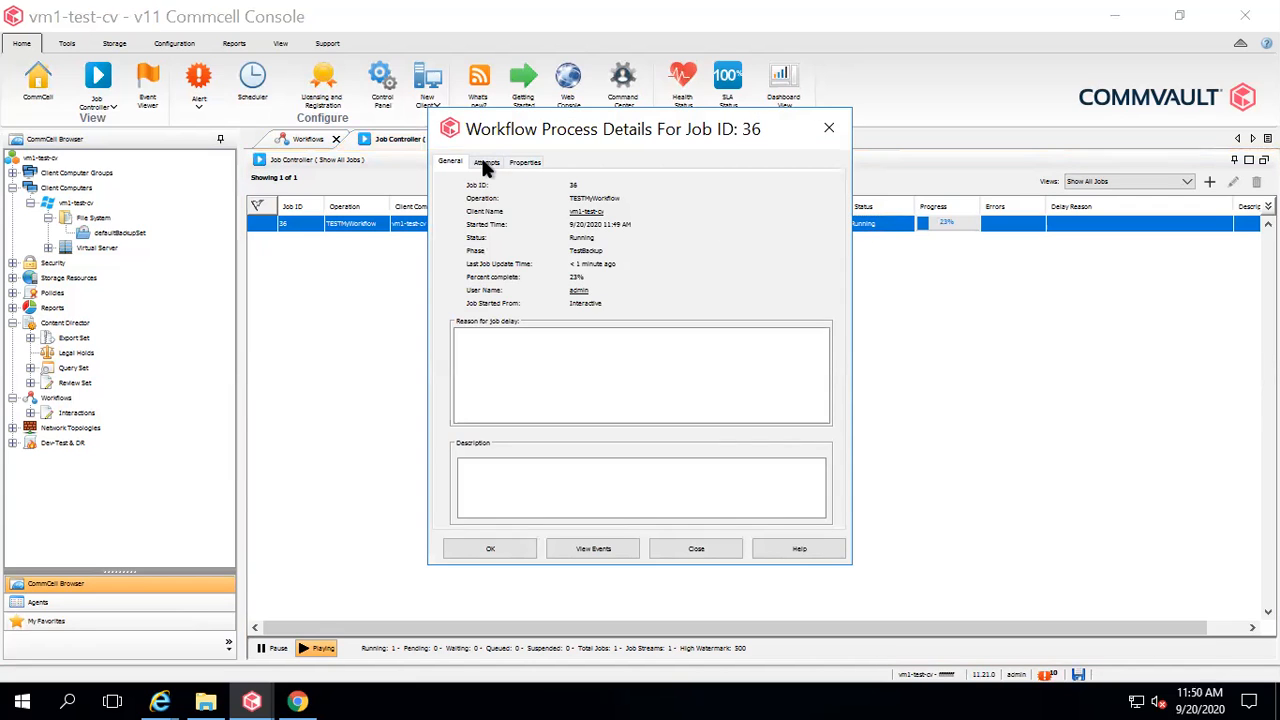
click(485, 163)
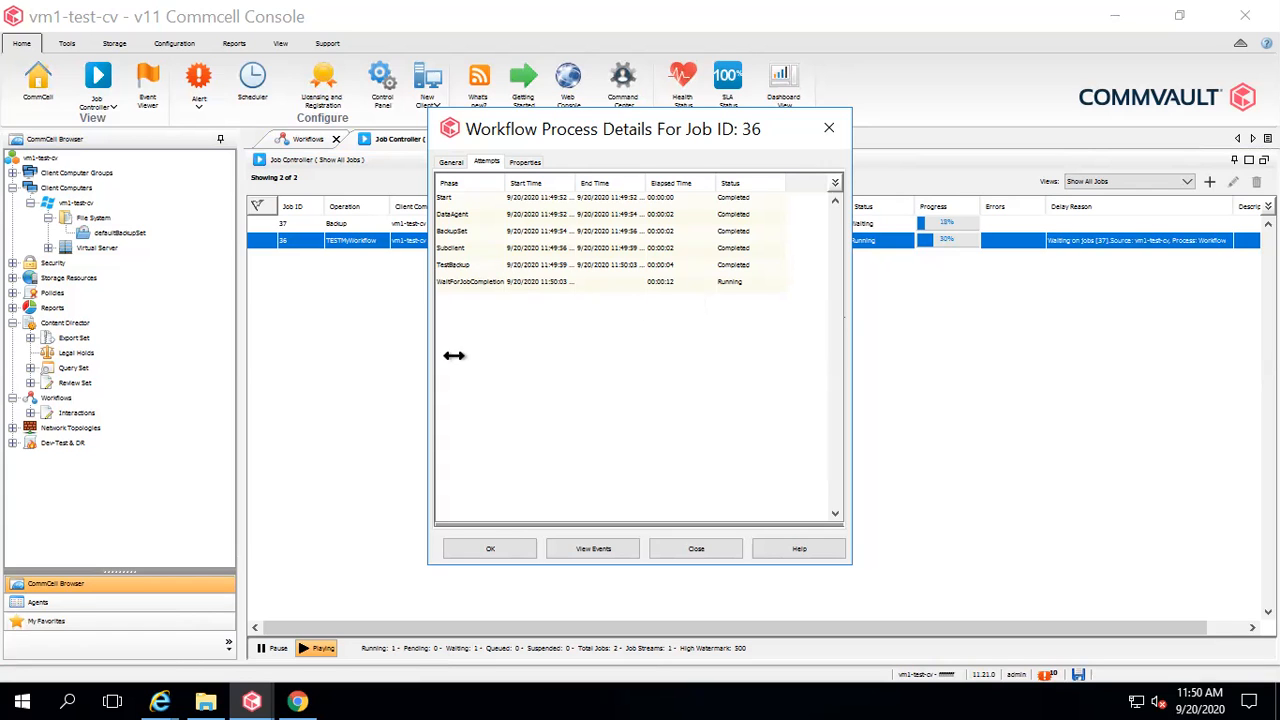
Return to the console, close job 36's details and select backup job 37.
mouse_move(251, 699)
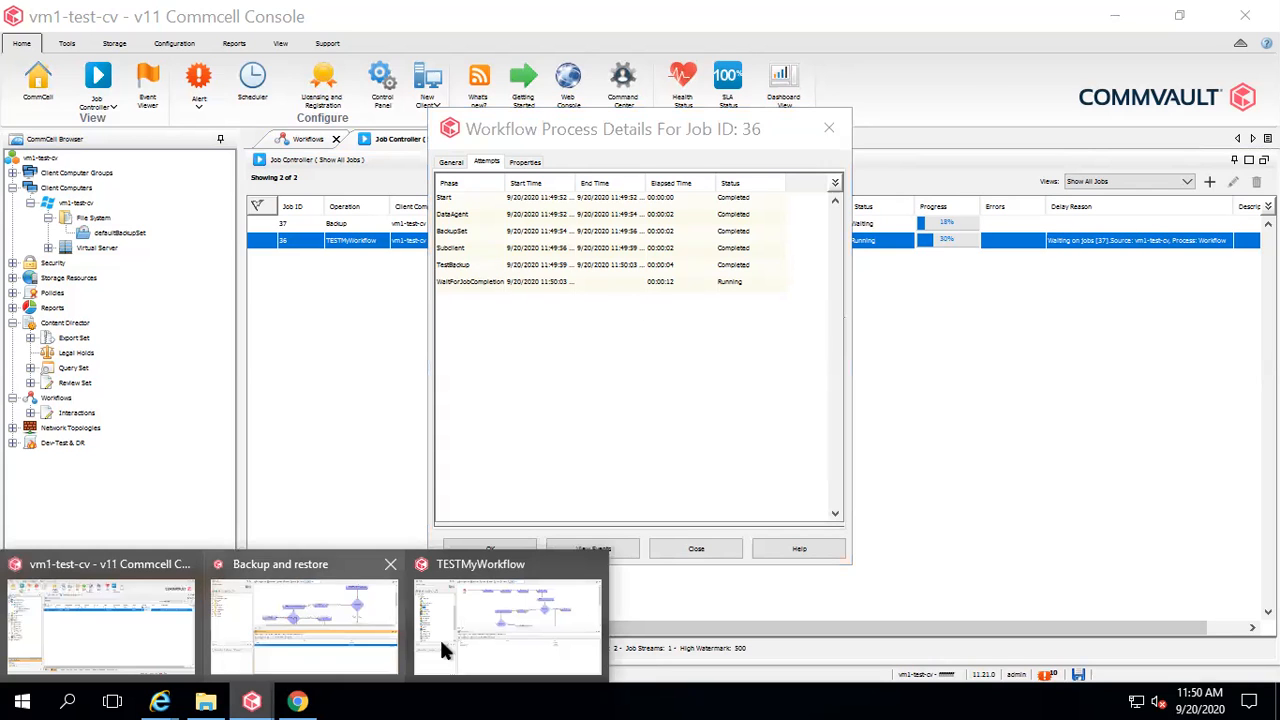
click(466, 642)
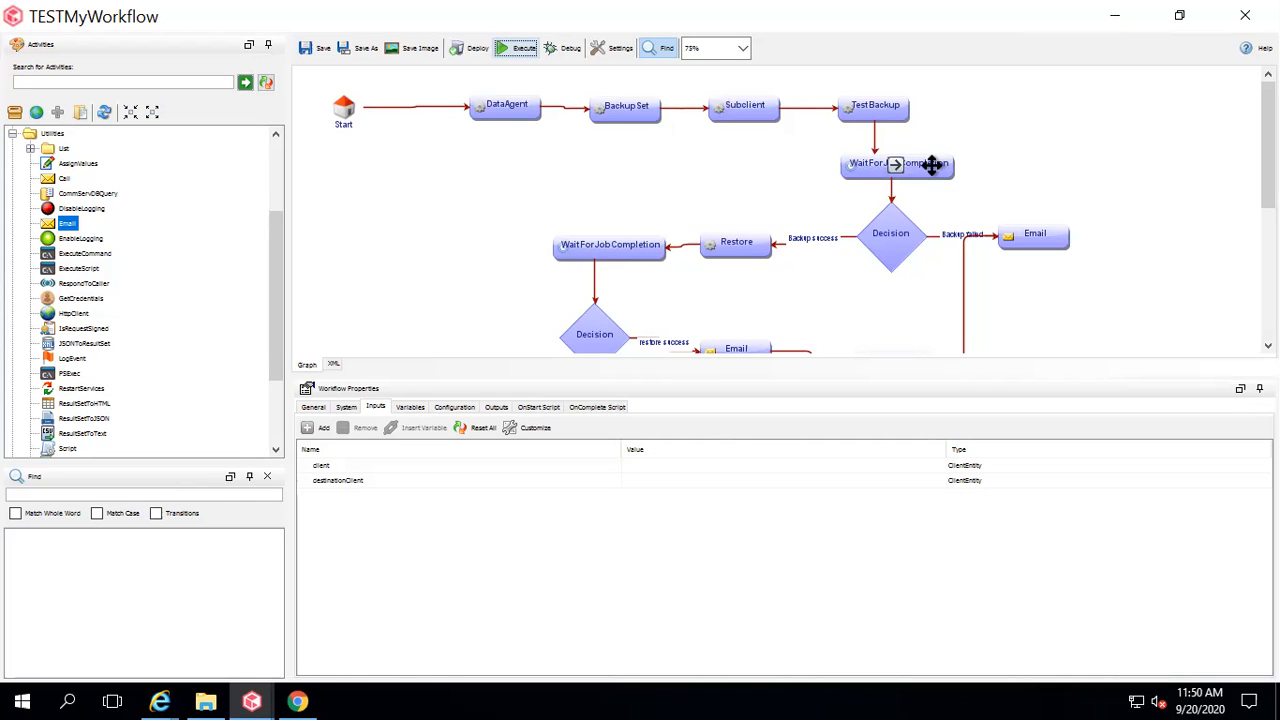
click(251, 699)
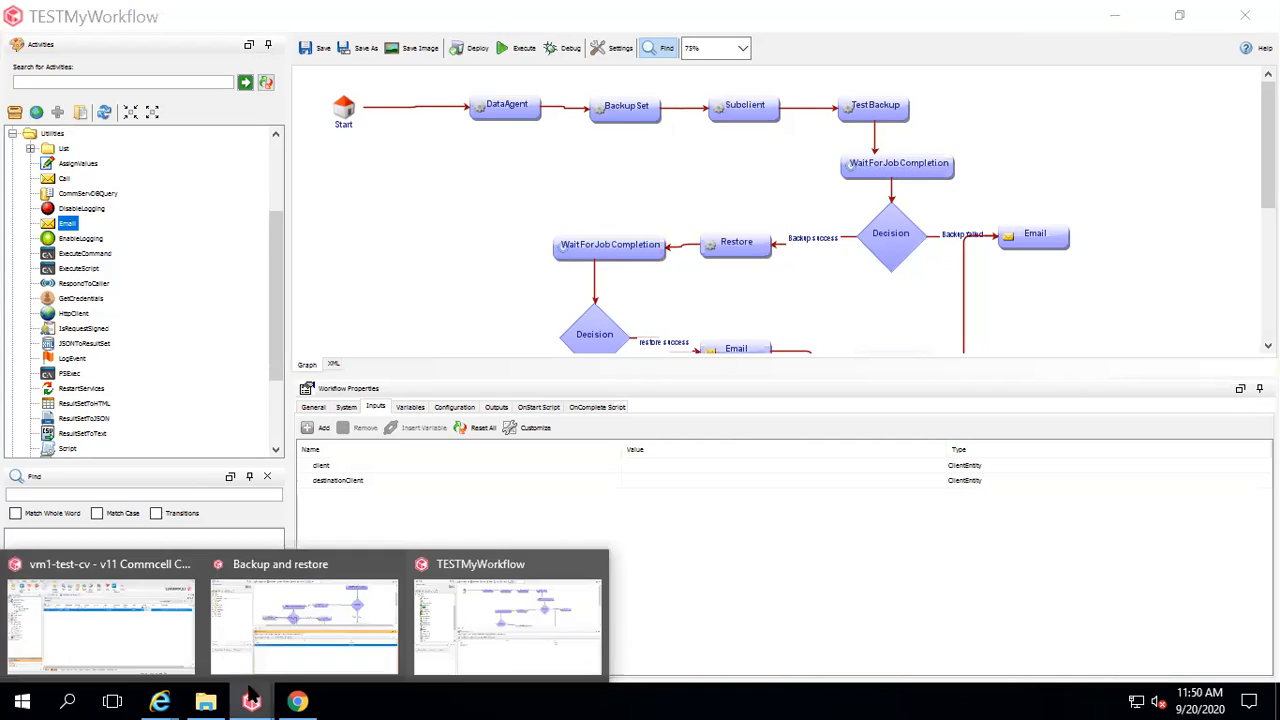
click(147, 603)
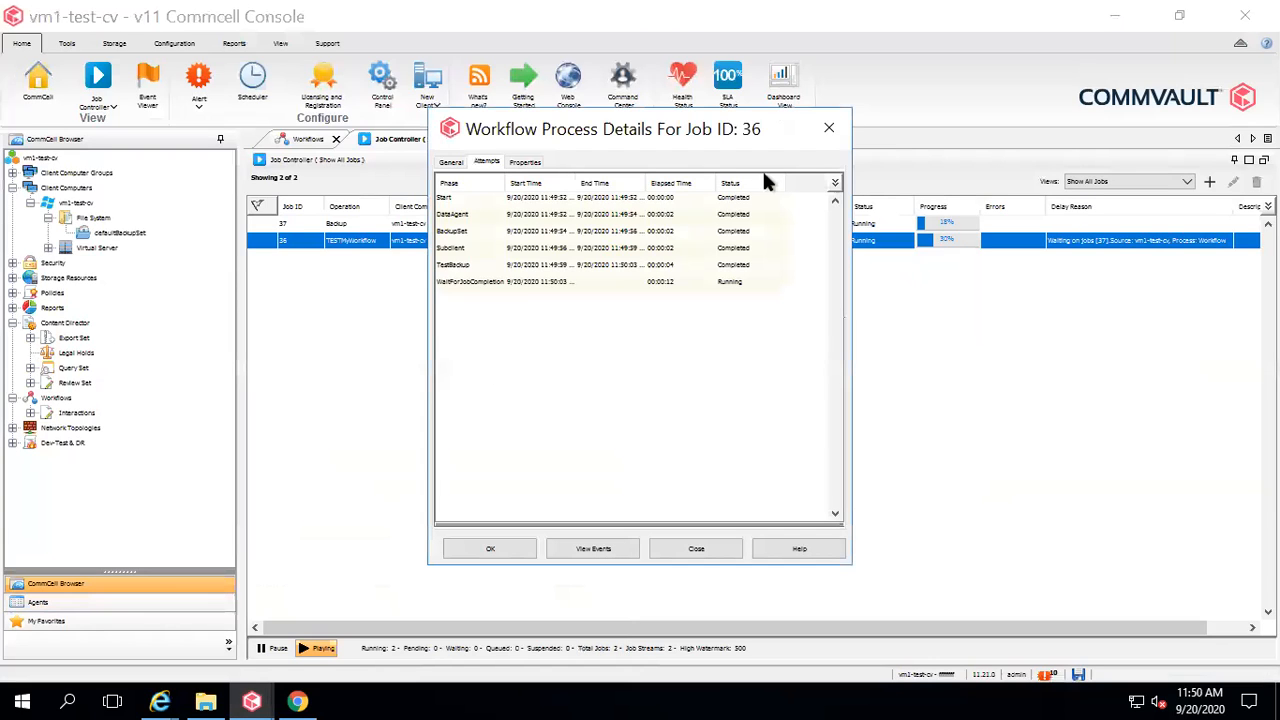
click(828, 128)
click(729, 225)
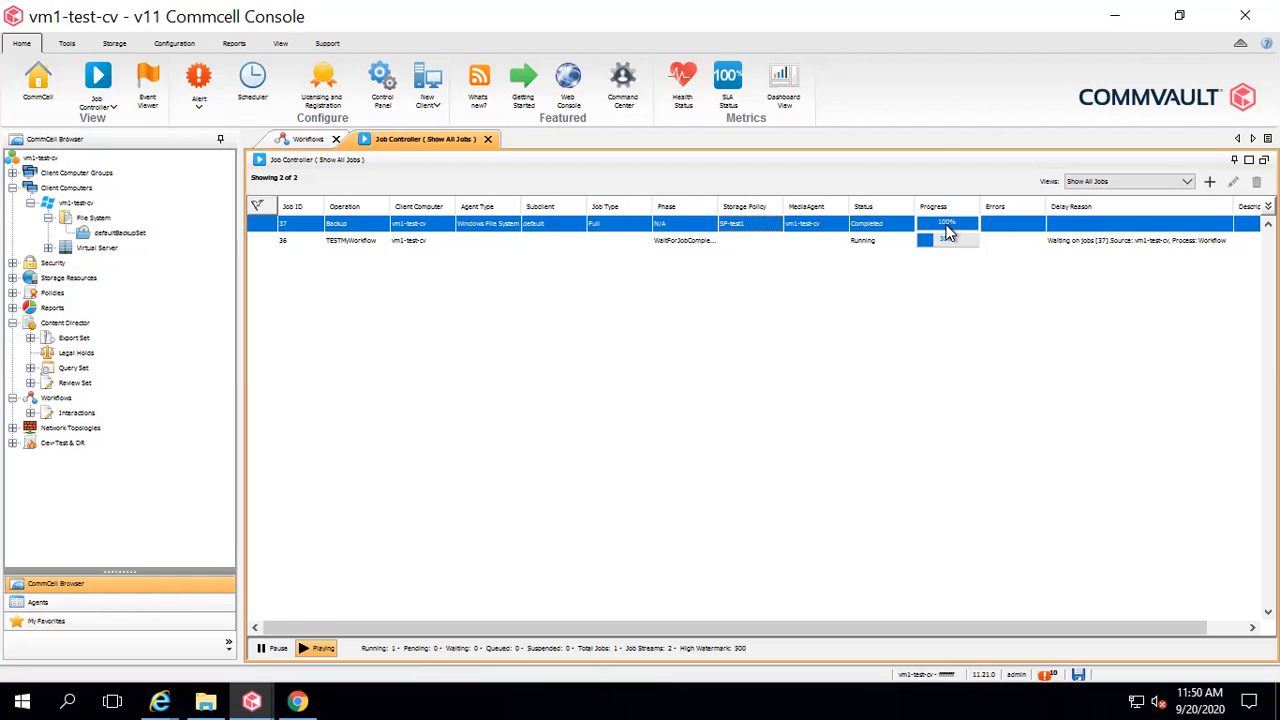
Check jobs 36, 37 and 38 until restore job 38 and workflow job 36 complete.
click(866, 239)
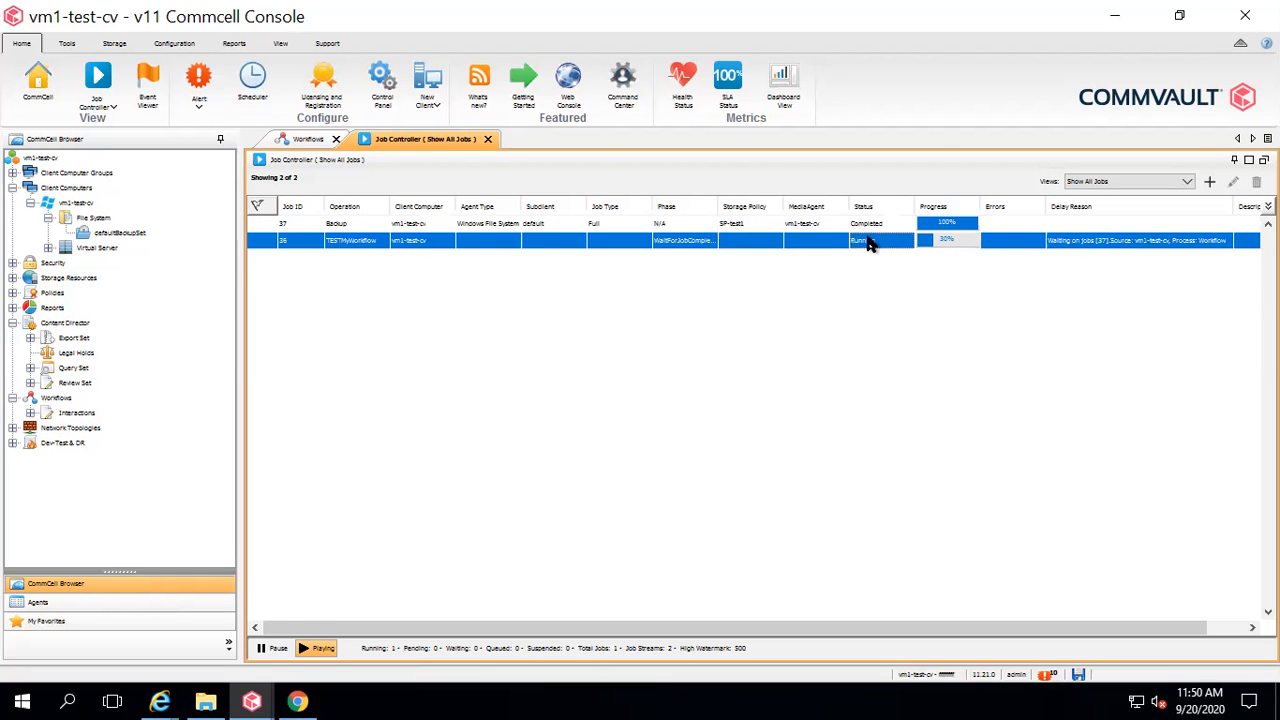
click(869, 241)
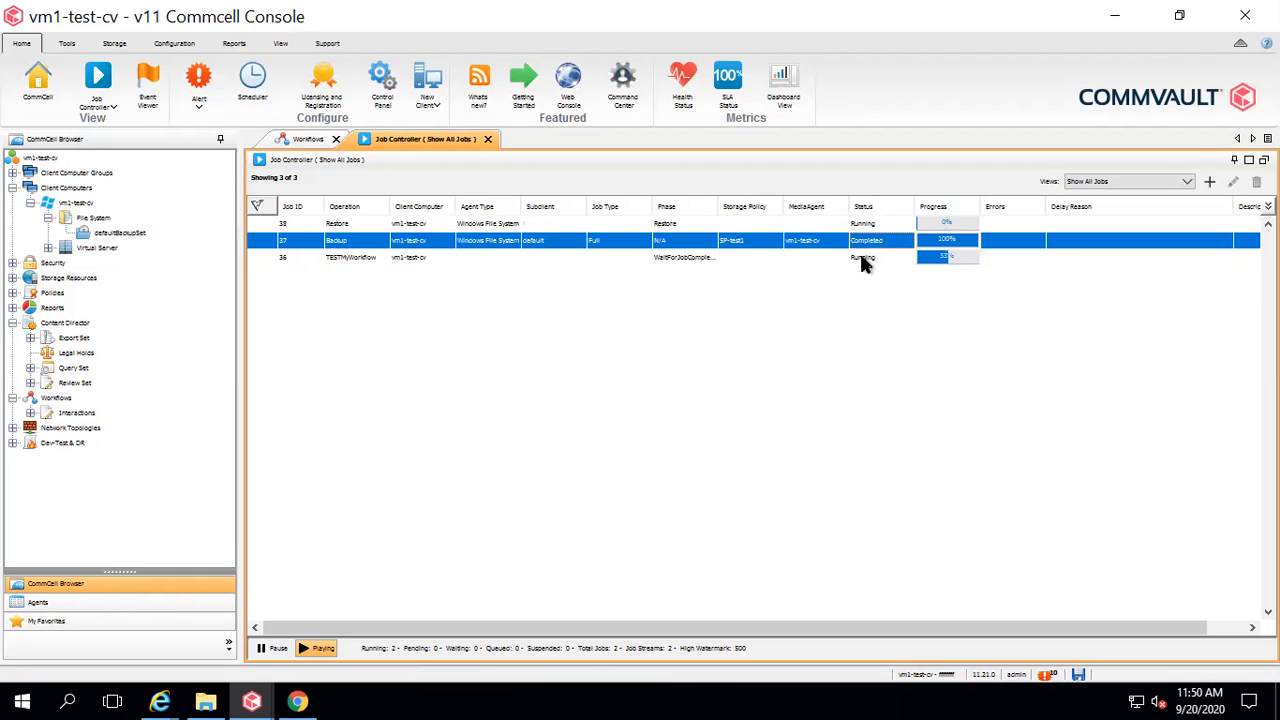
click(671, 226)
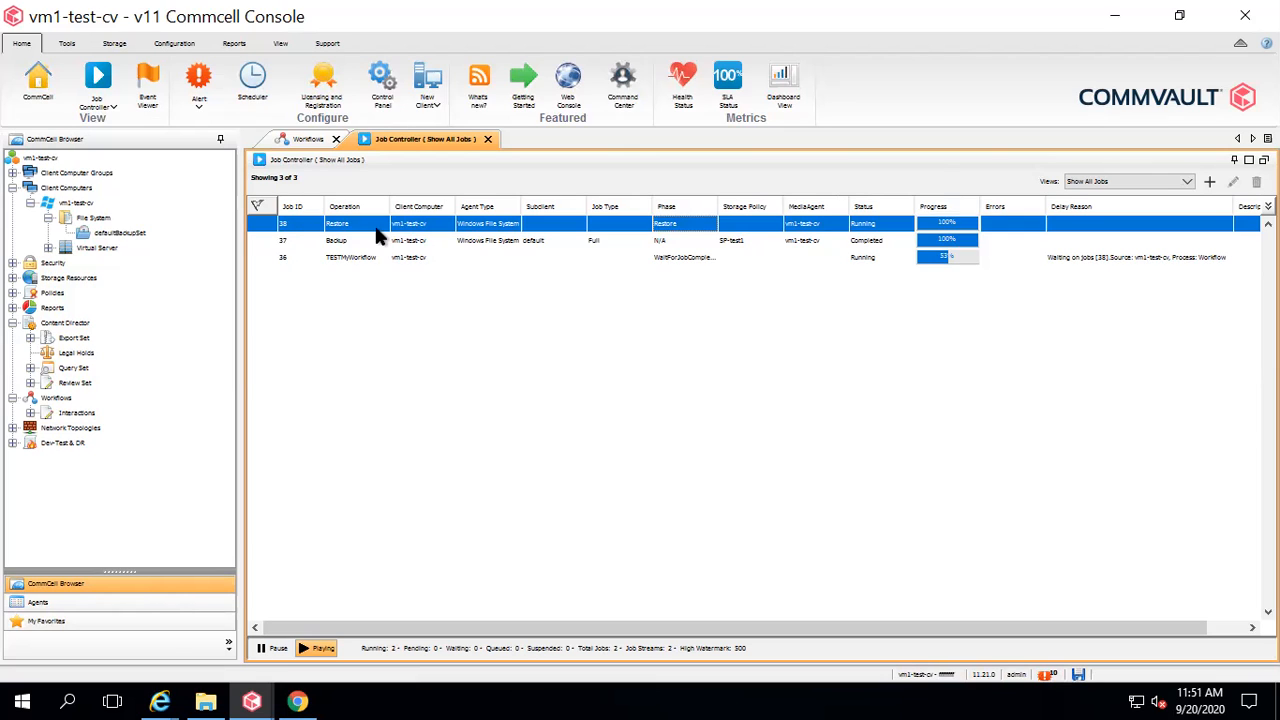
click(700, 256)
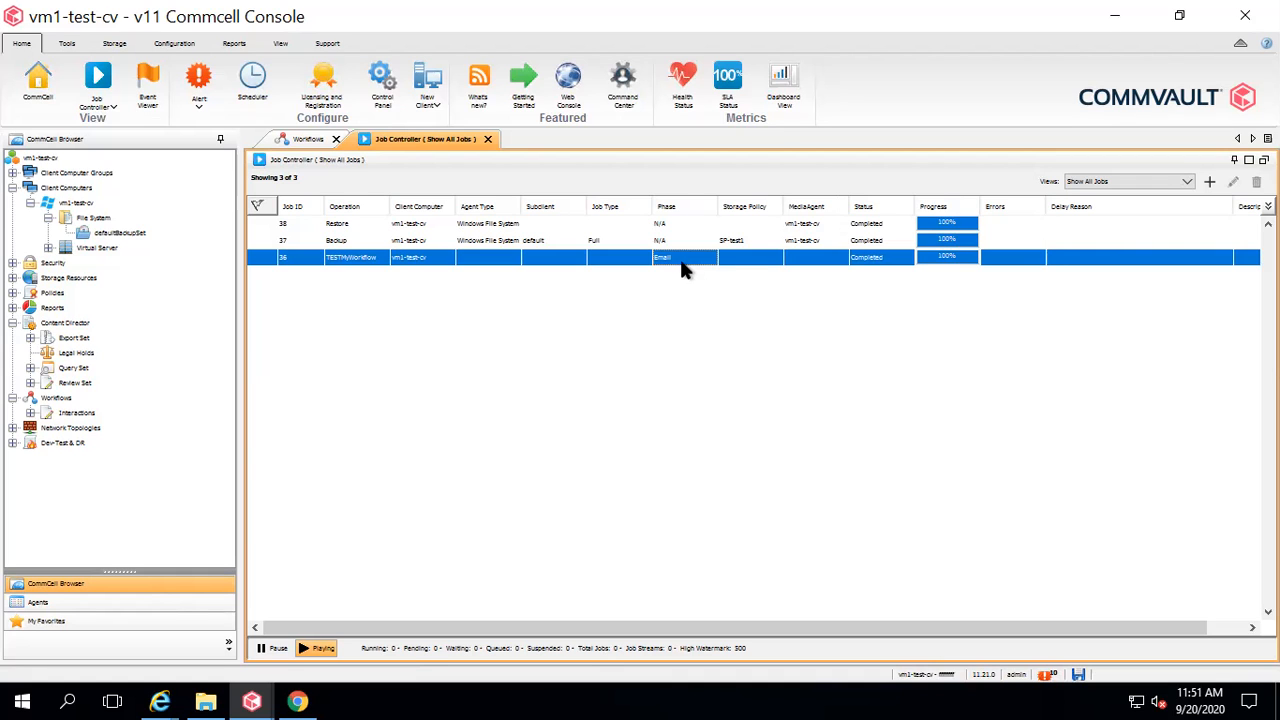
Open the testworkflow folder on C: in File Explorer, then minimize the window.
click(205, 693)
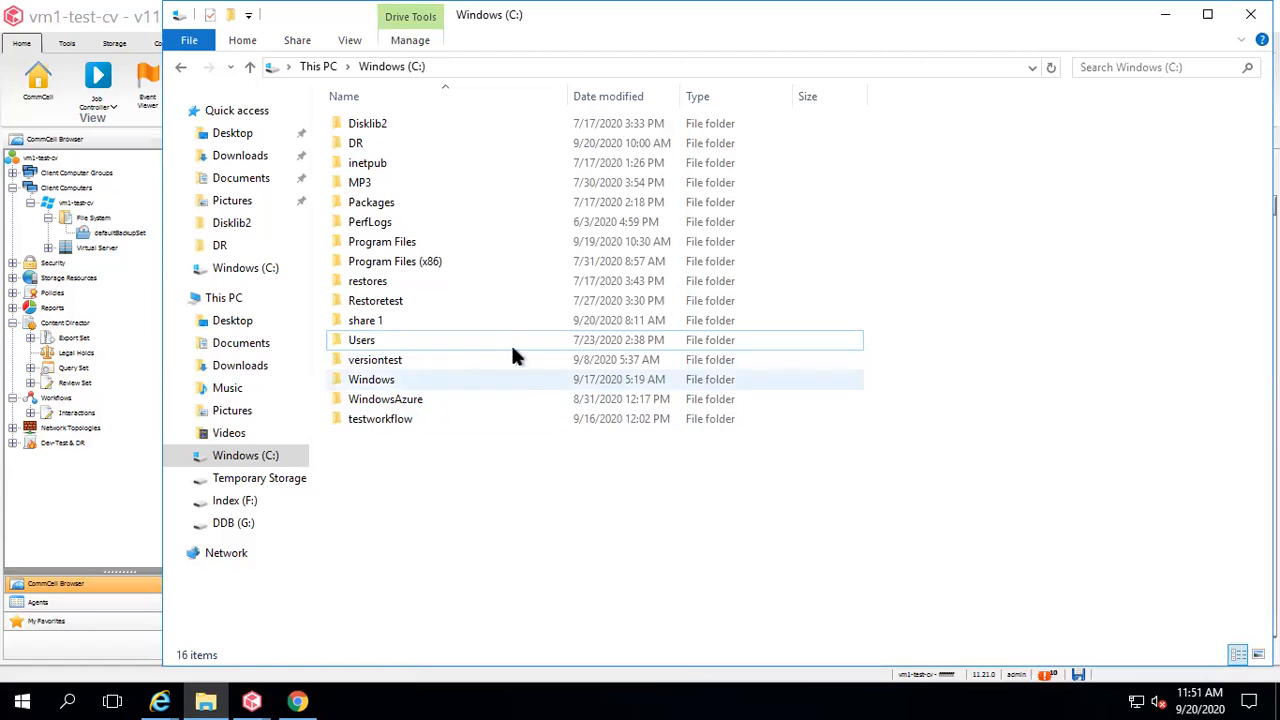
double_click(369, 424)
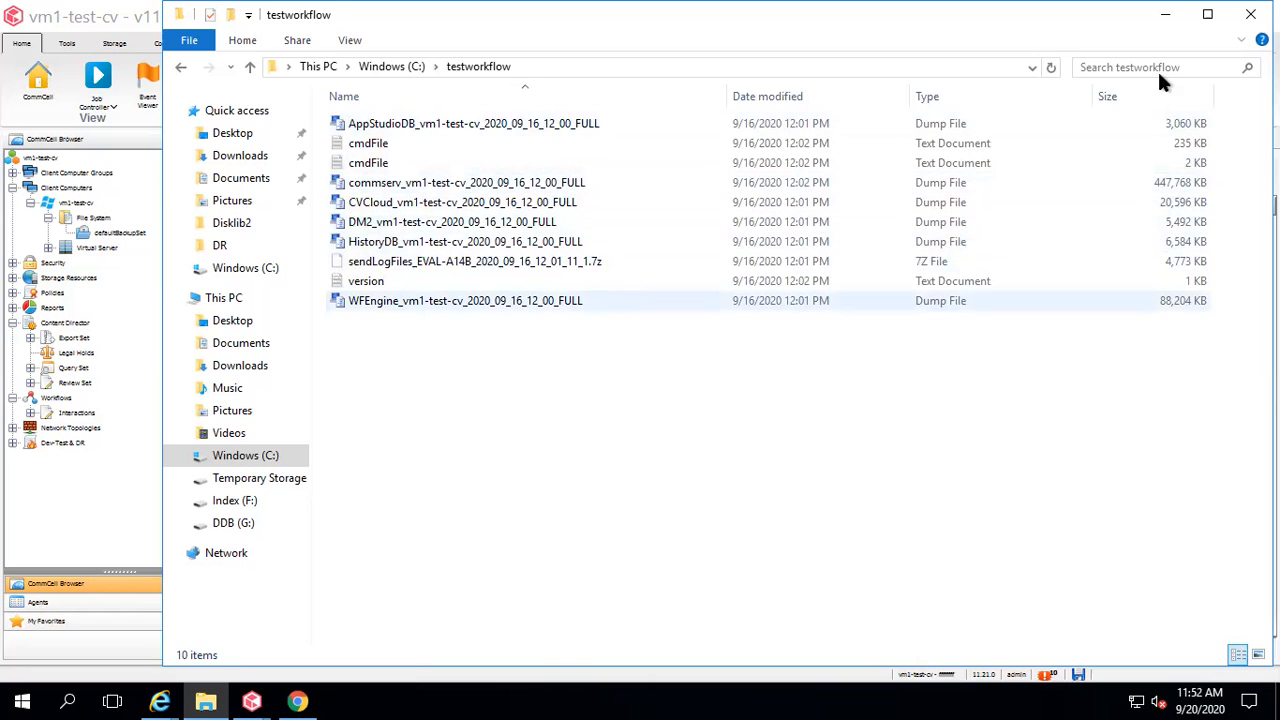
click(1166, 22)
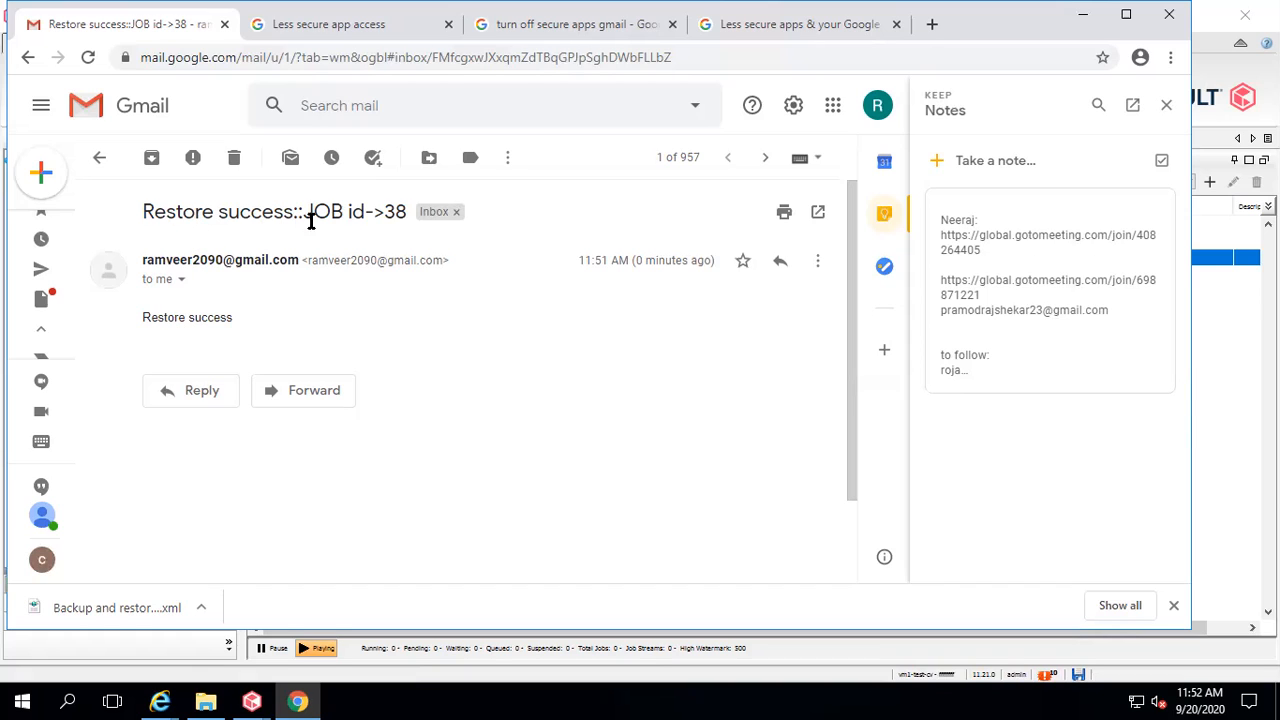
Minimize Chrome after viewing the 'Restore success::JOB id->38' email.
click(1082, 22)
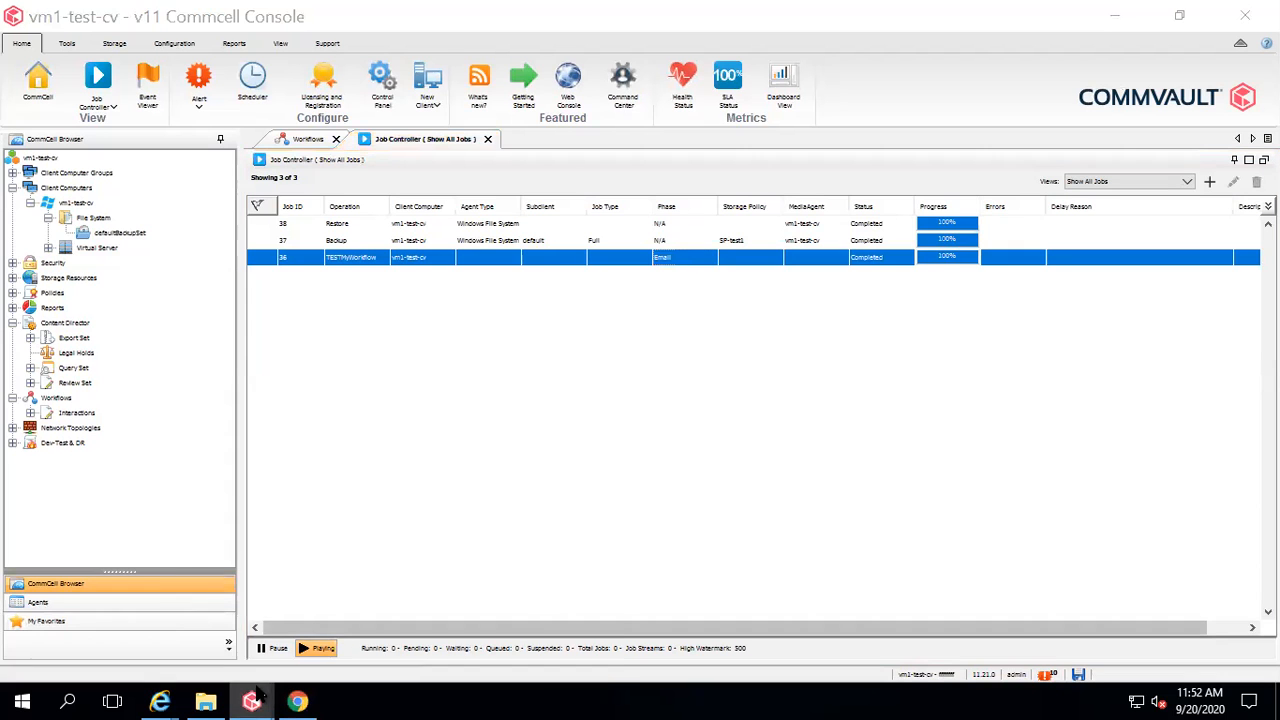
mouse_move(255, 700)
click(490, 628)
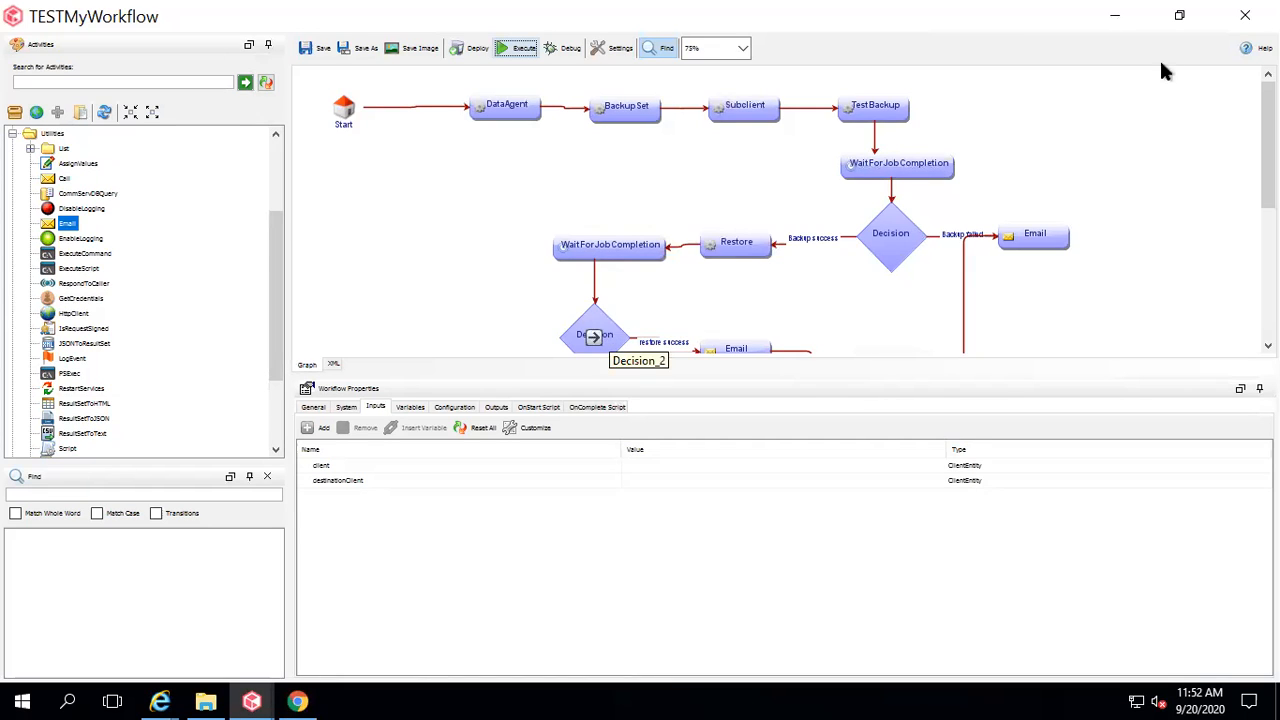
click(1118, 20)
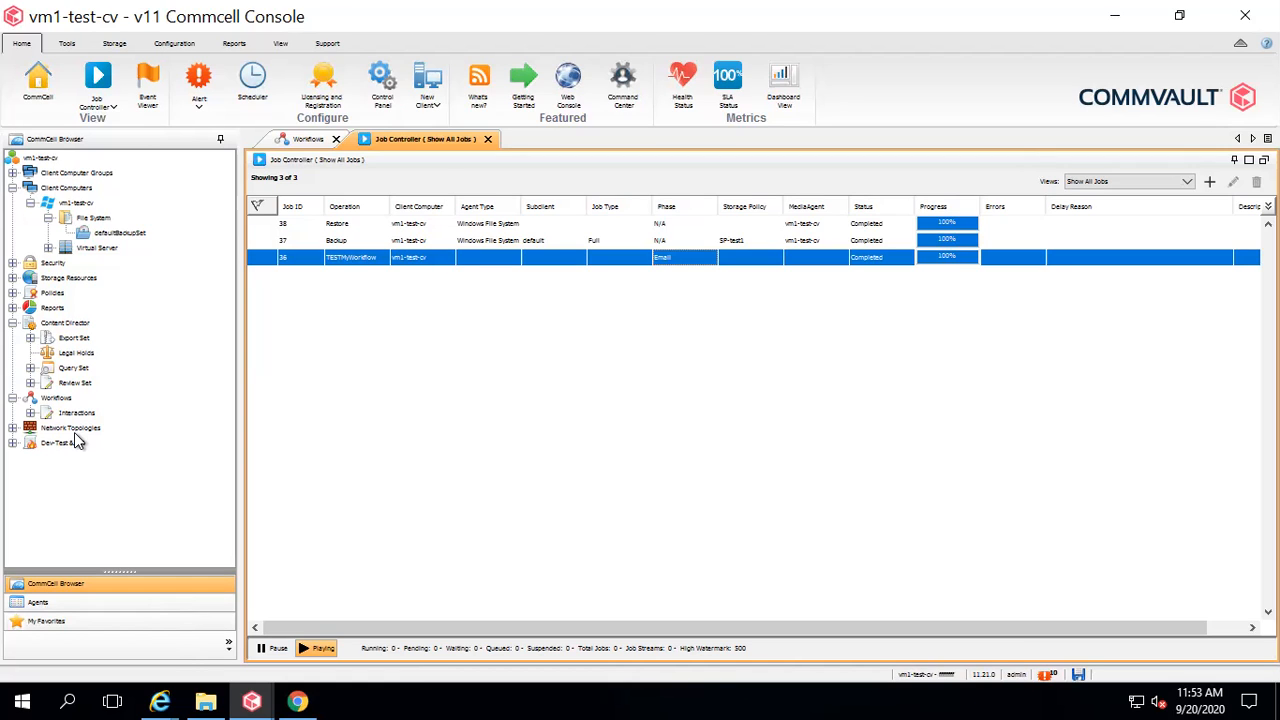
Start a New Schedule Policy from Policies > Schedule Policies.
click(13, 278)
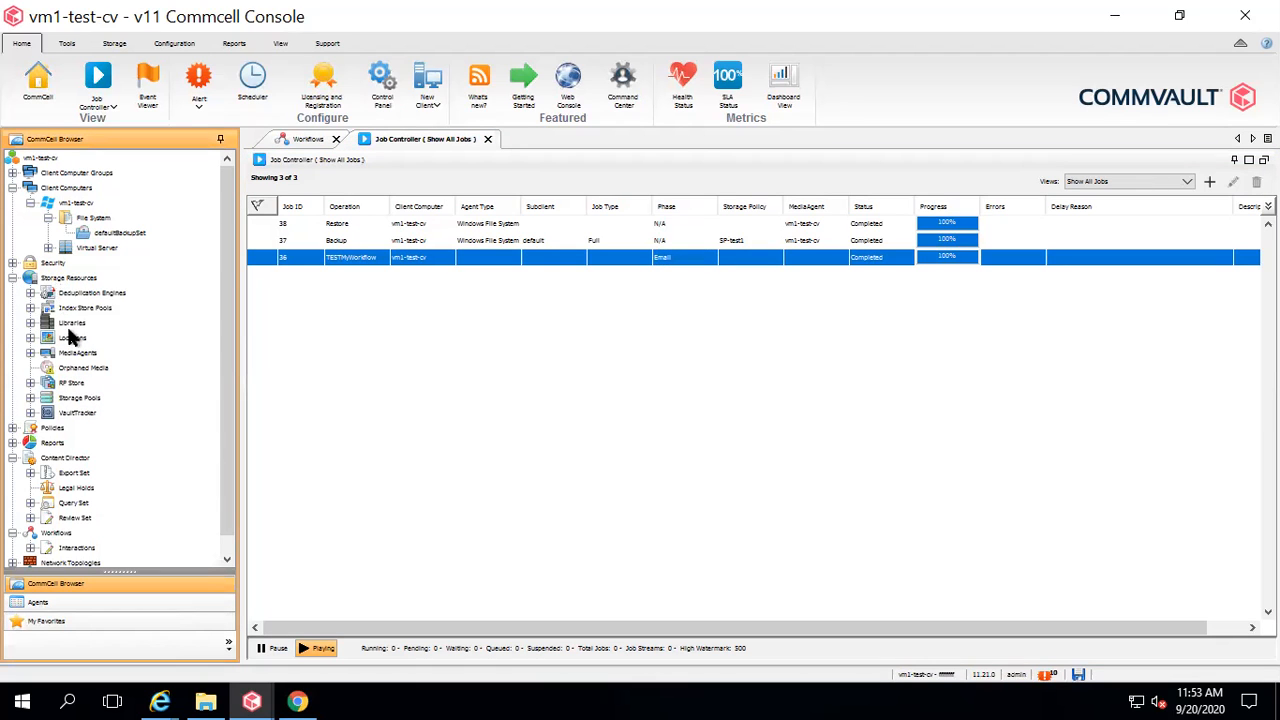
click(13, 428)
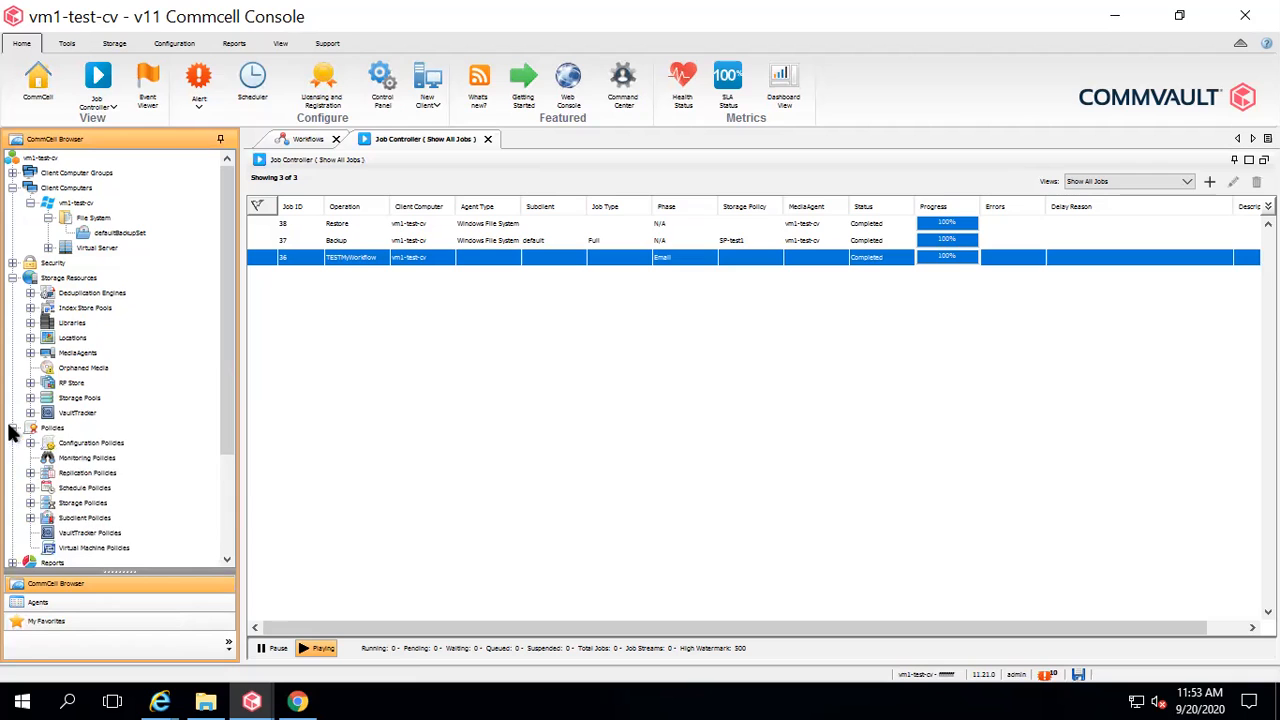
click(84, 487)
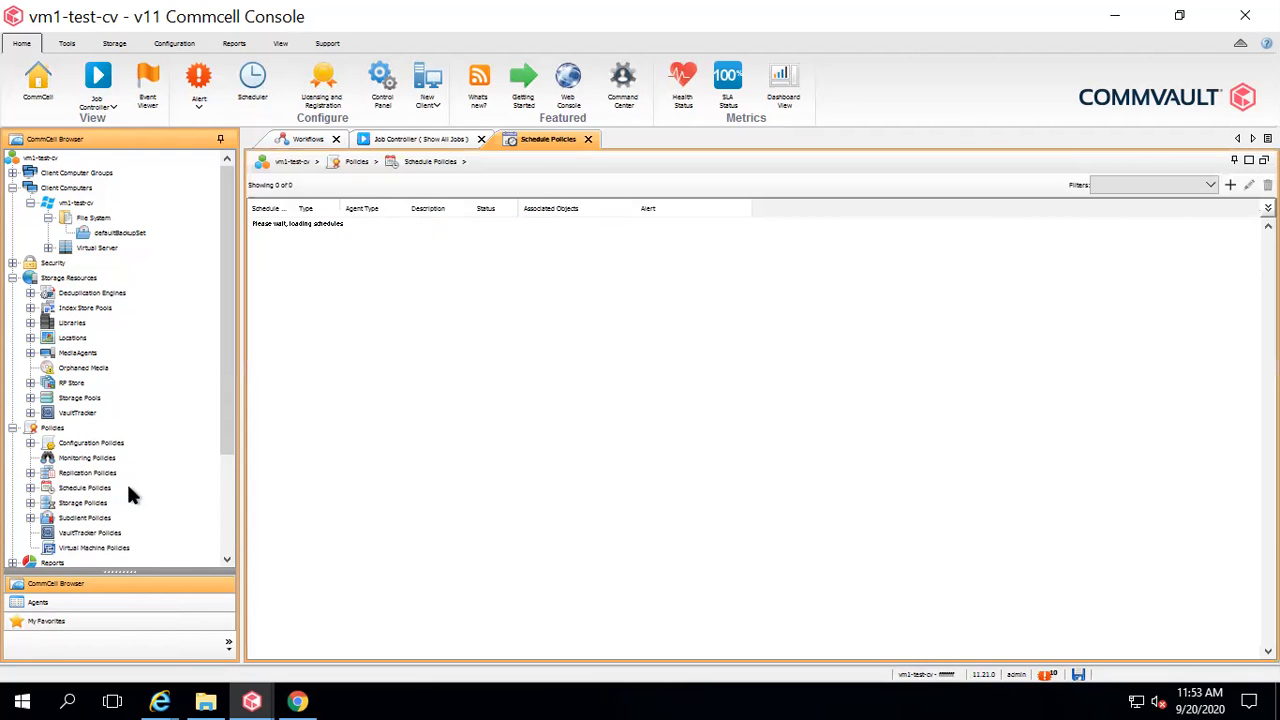
right_click(95, 489)
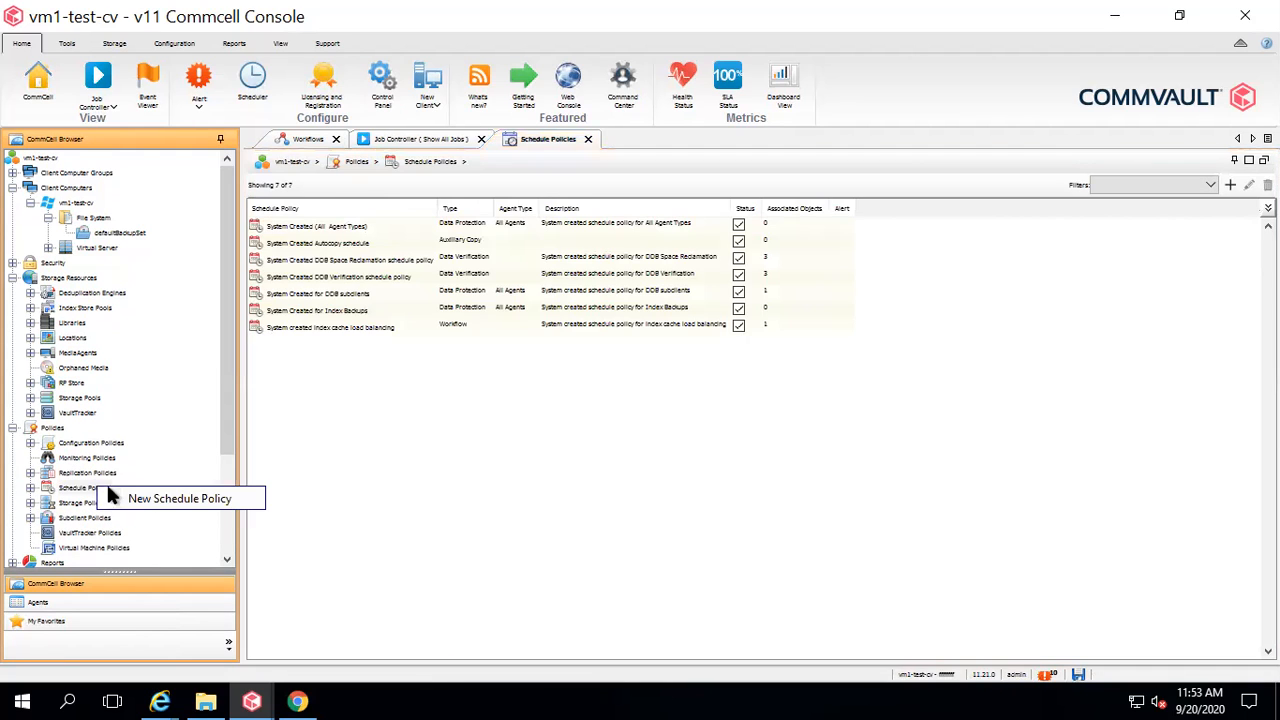
click(170, 498)
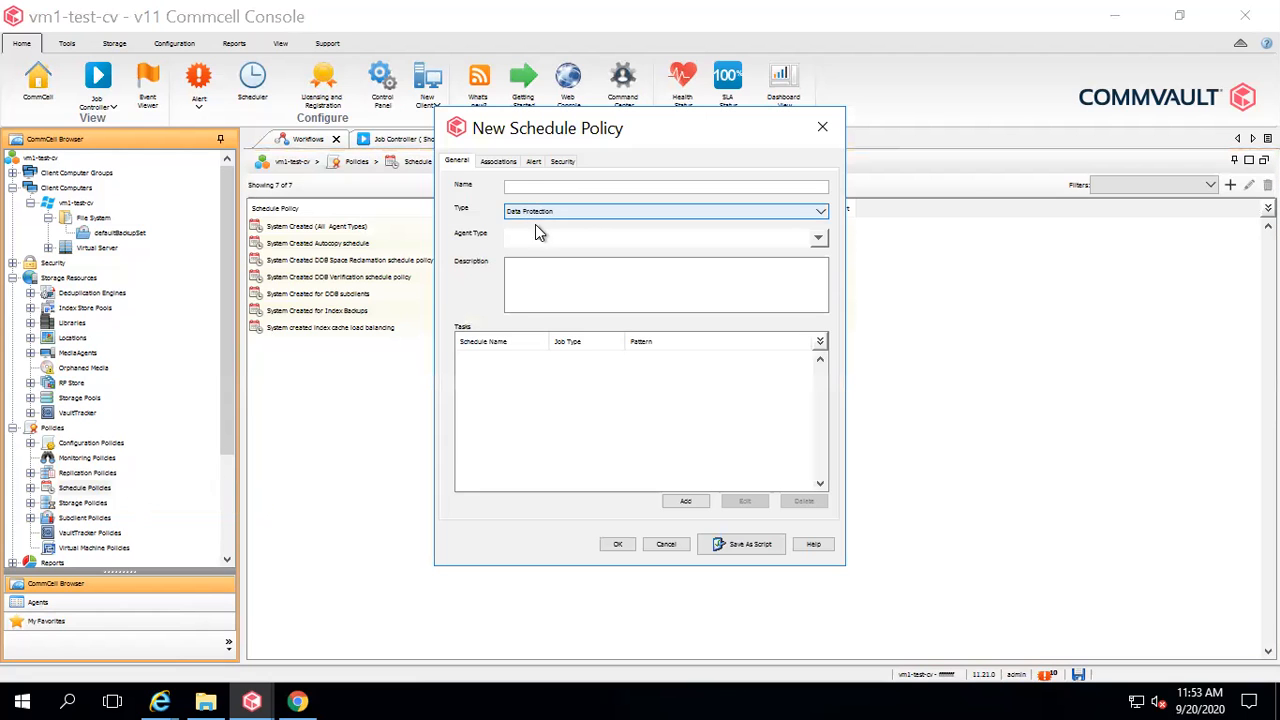
Set the policy type to Workflow and show its Associations.
click(530, 215)
click(546, 286)
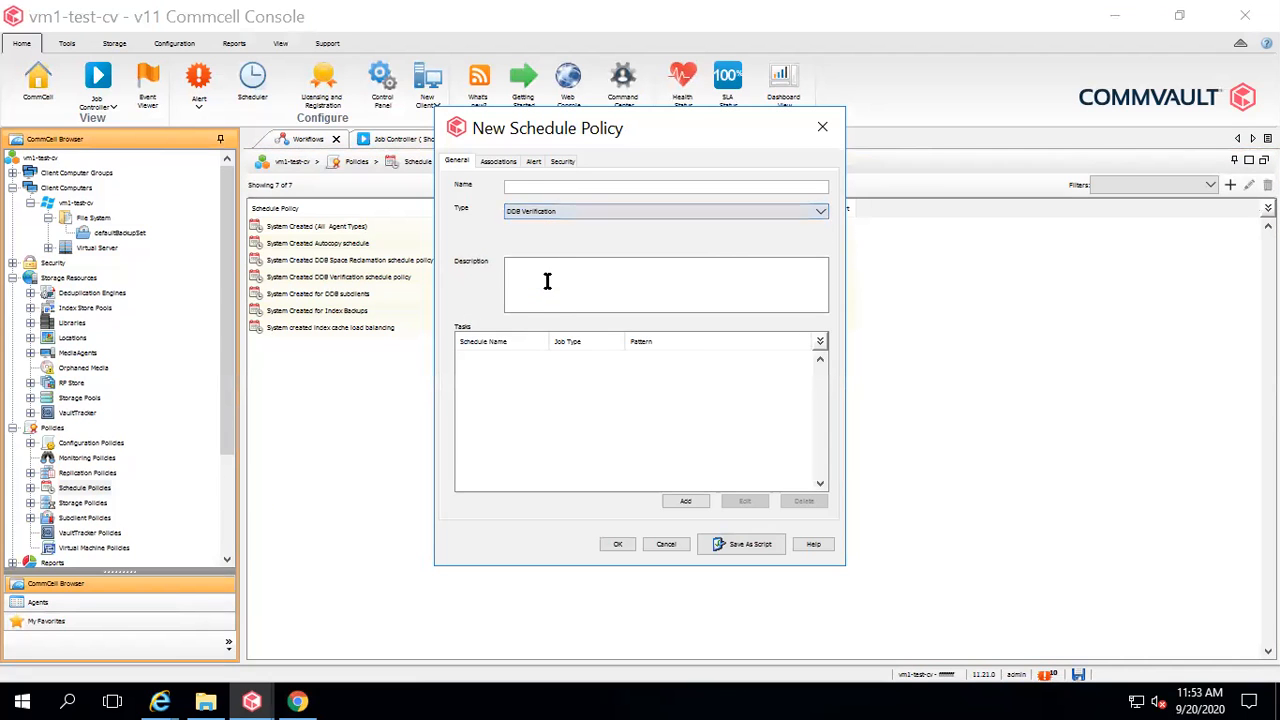
click(536, 210)
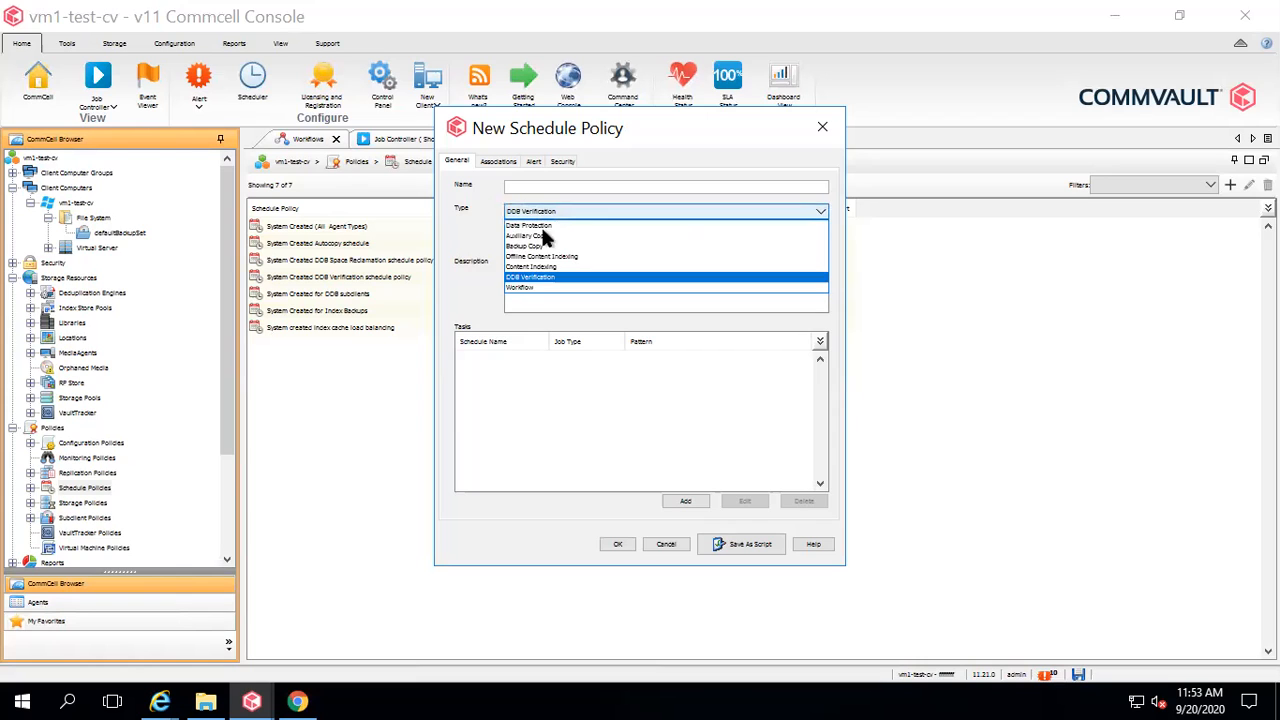
click(525, 286)
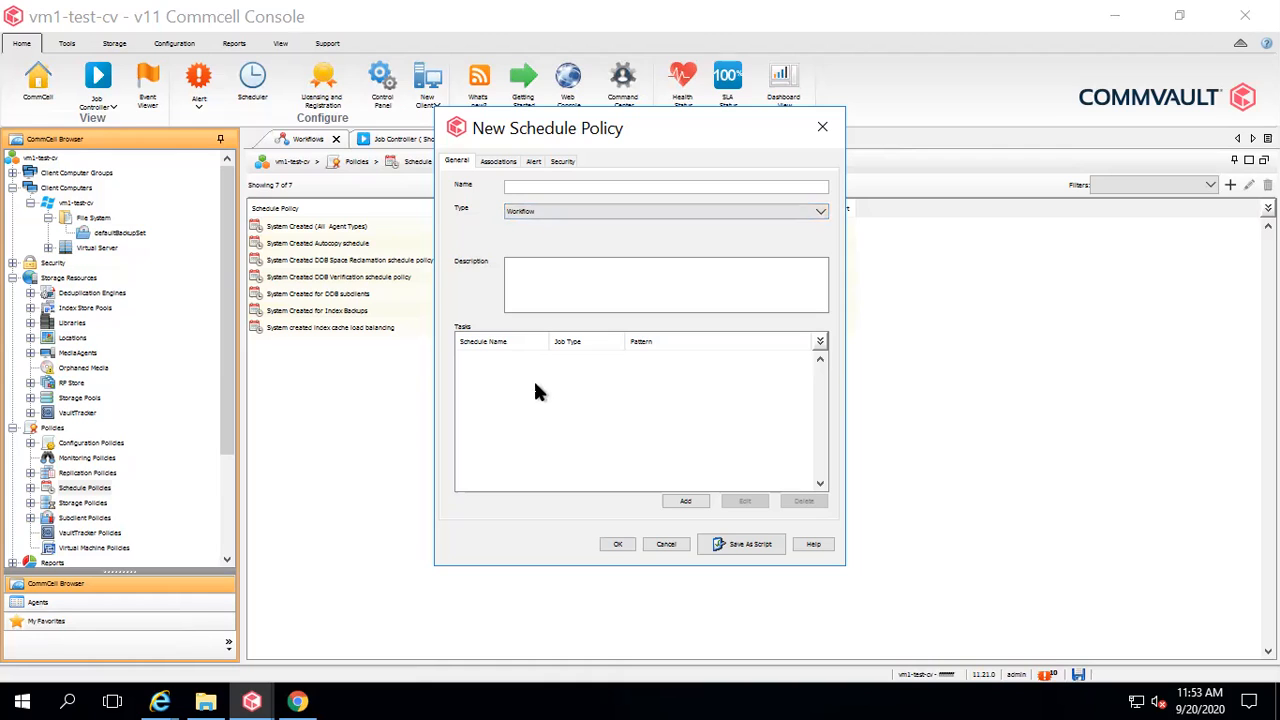
click(498, 161)
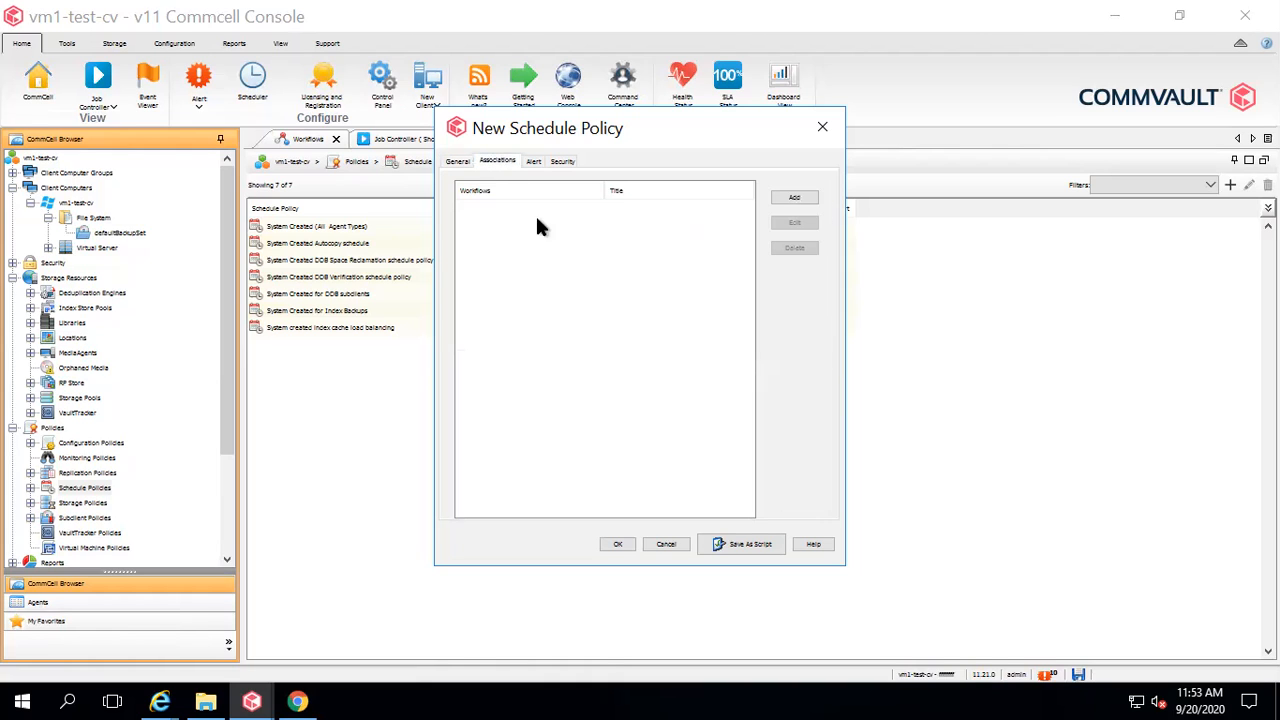
drag(665, 132, 797, 265)
Preview TESTMyWorkflow in the Add dialog, close it unassociated, and return to General.
click(844, 297)
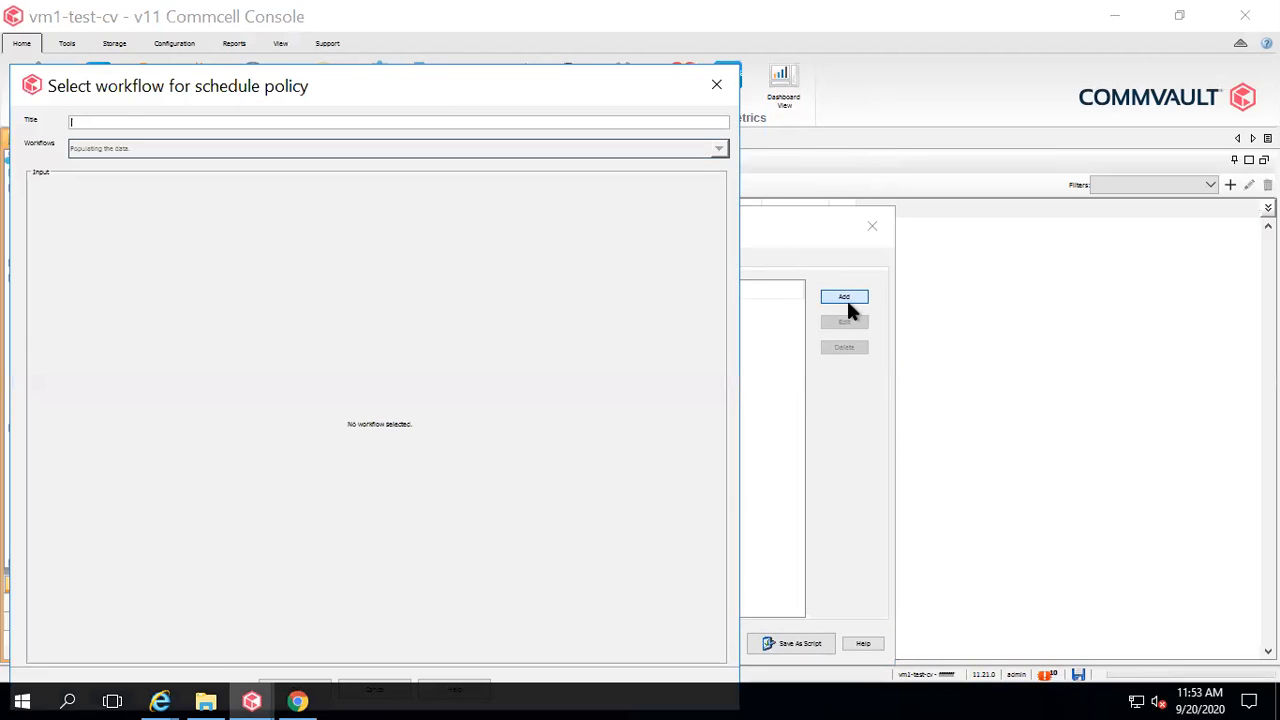
click(721, 149)
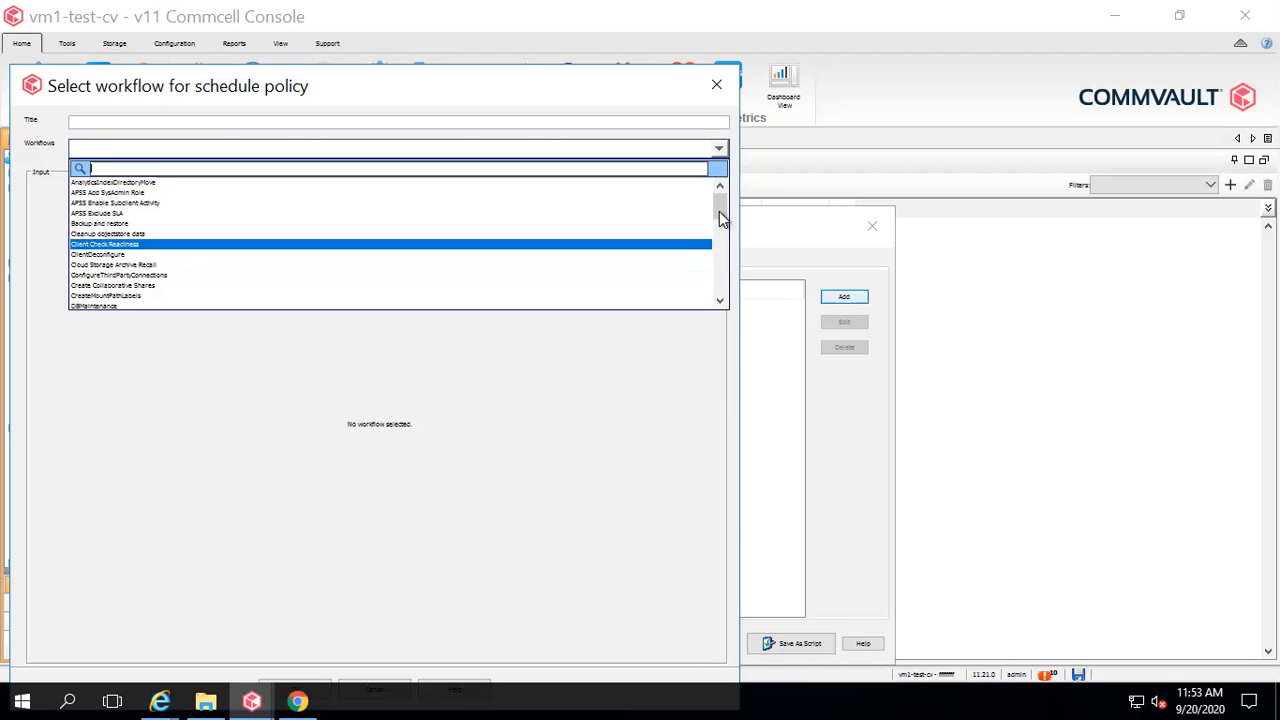
click(715, 298)
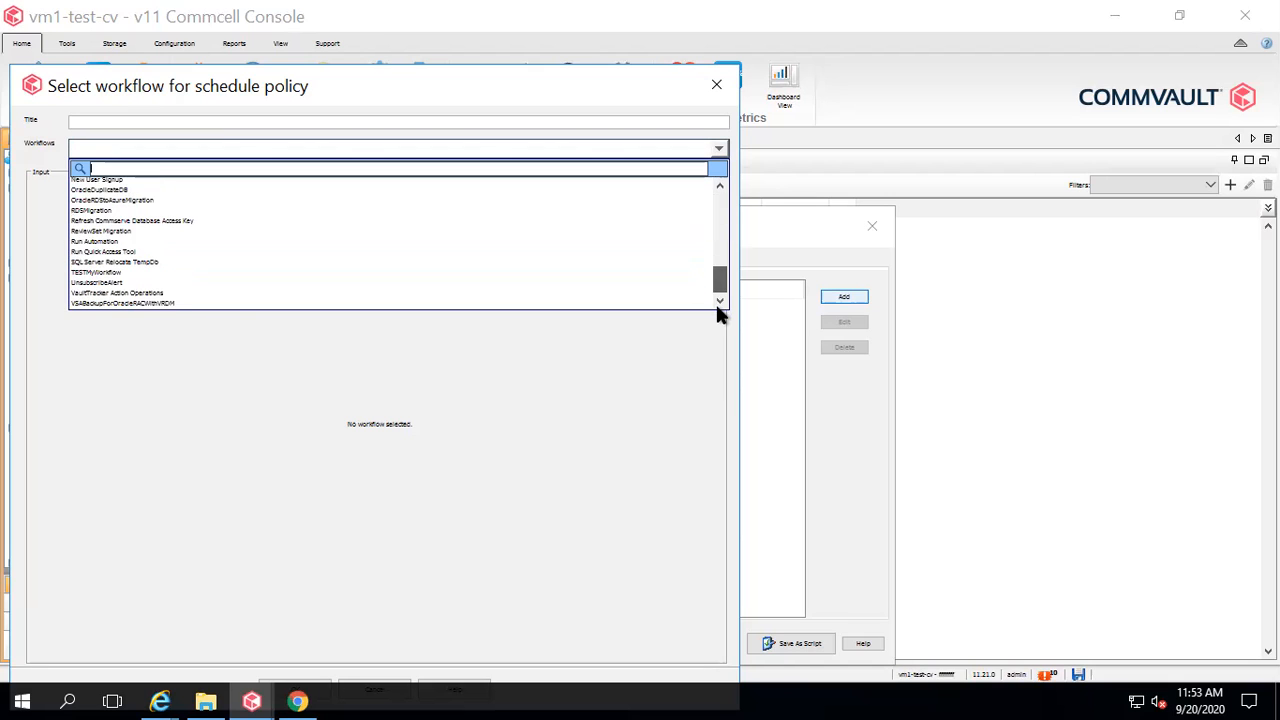
click(118, 272)
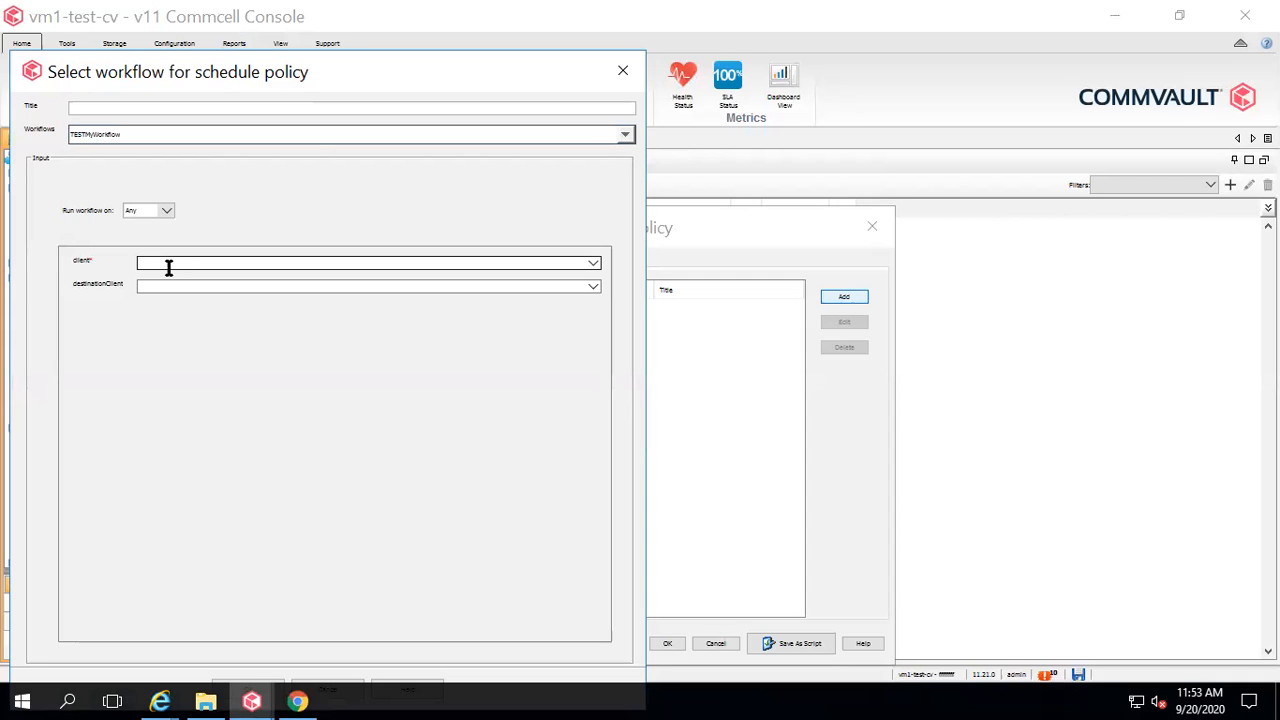
click(621, 73)
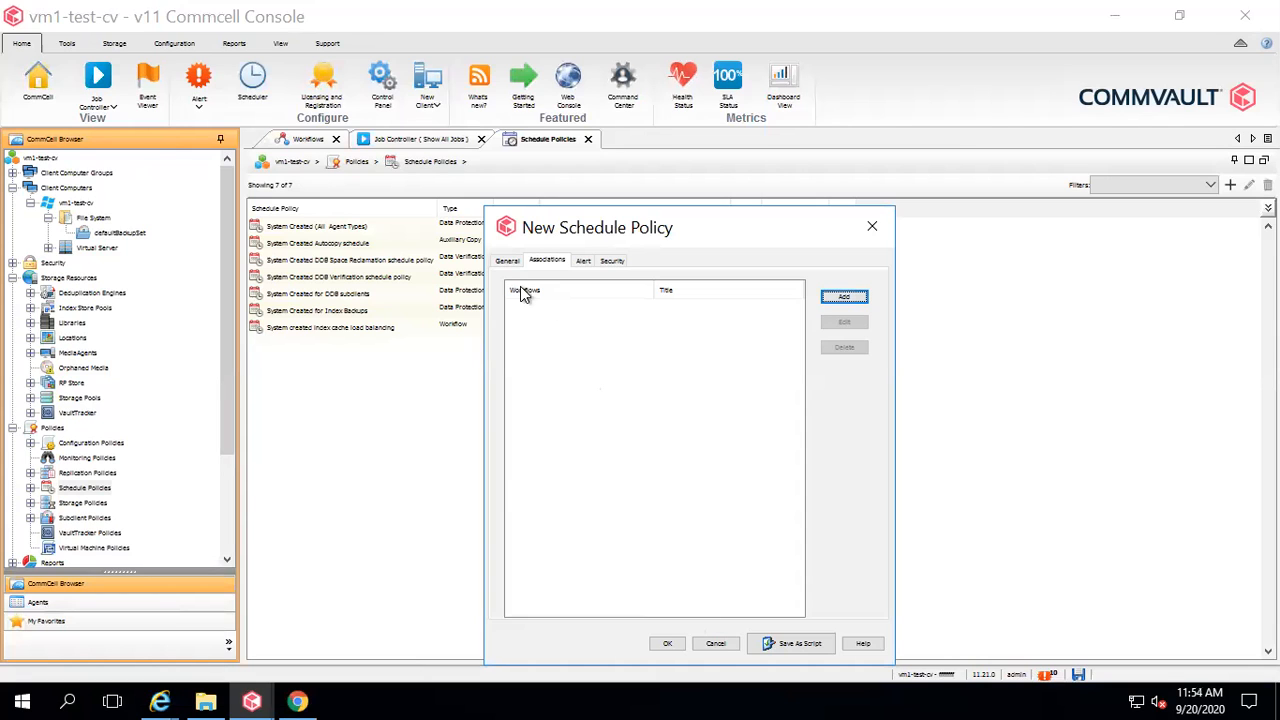
click(509, 258)
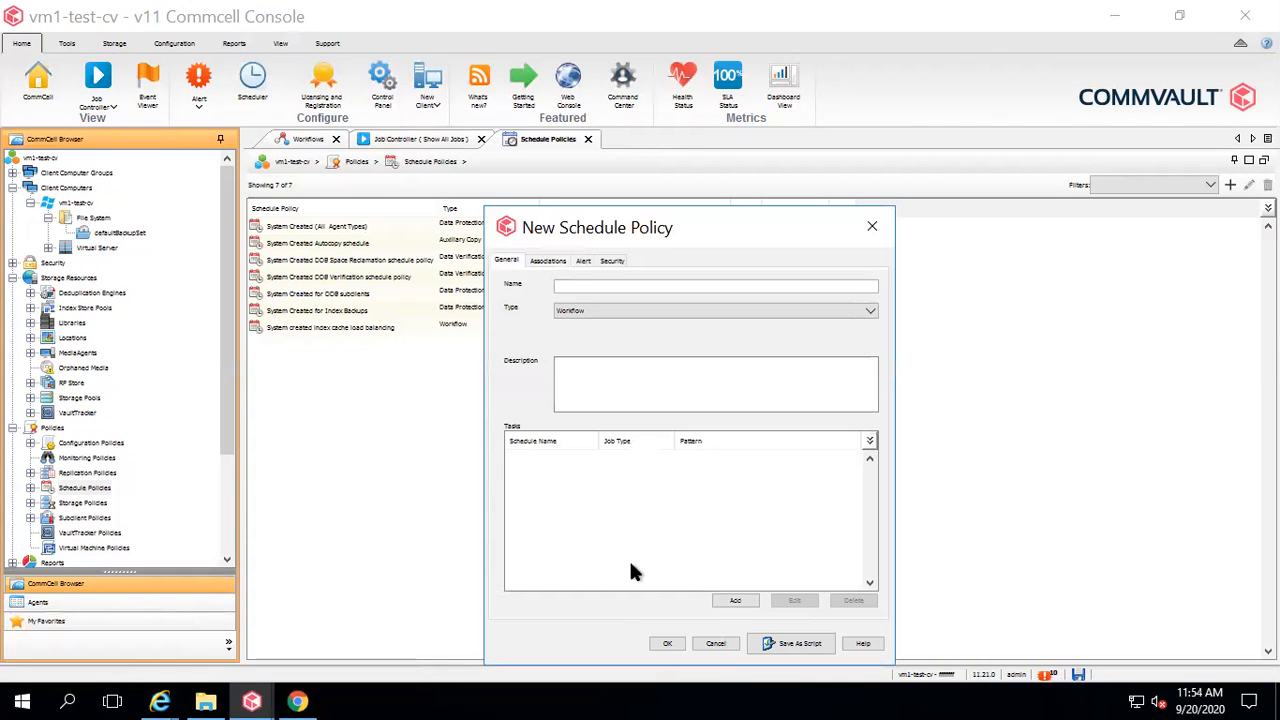